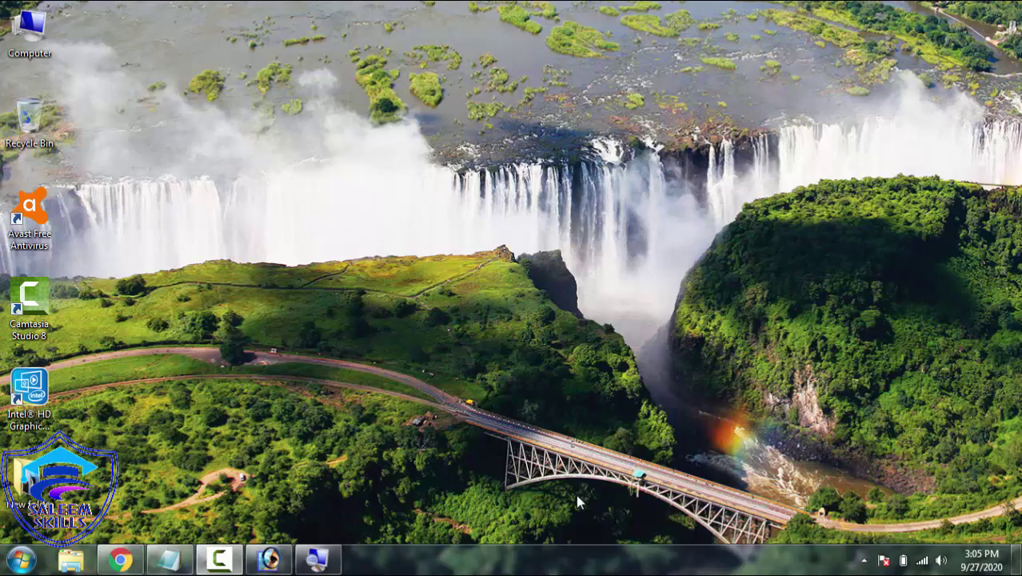
# - Switch to Adobe Photoshop
pyautogui.click(270, 559)
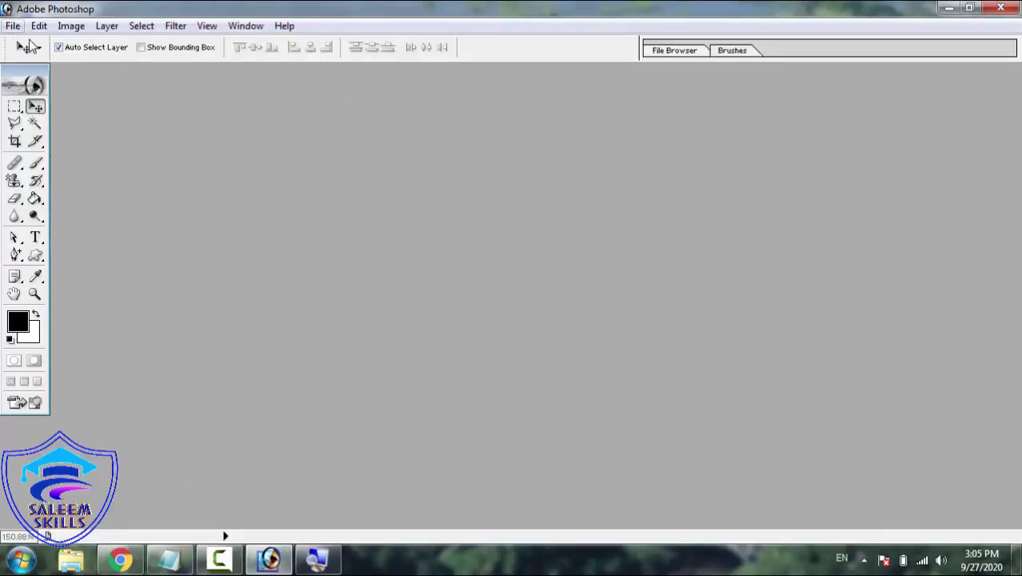
pyautogui.click(239, 33)
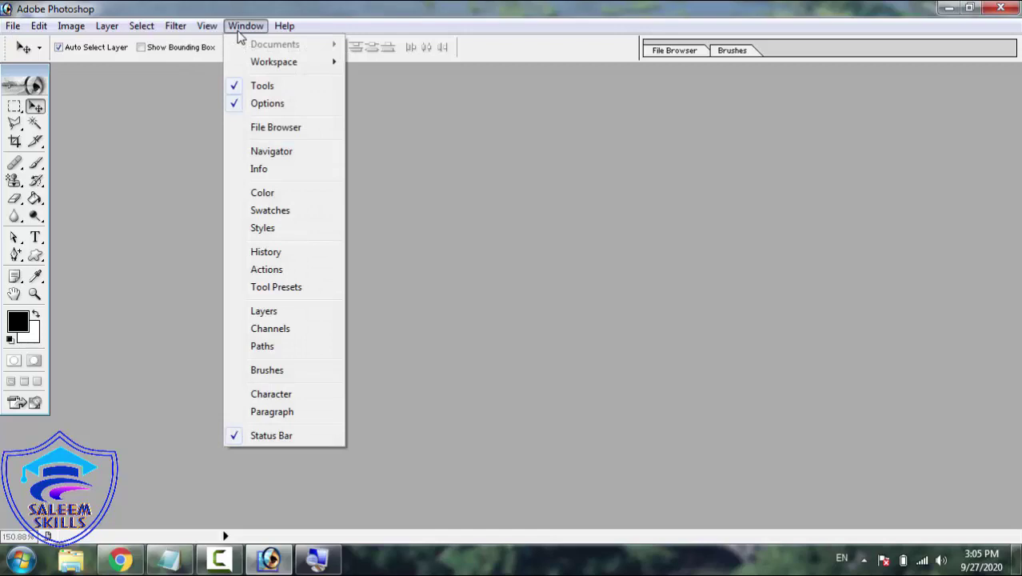
pyautogui.moveTo(206, 29)
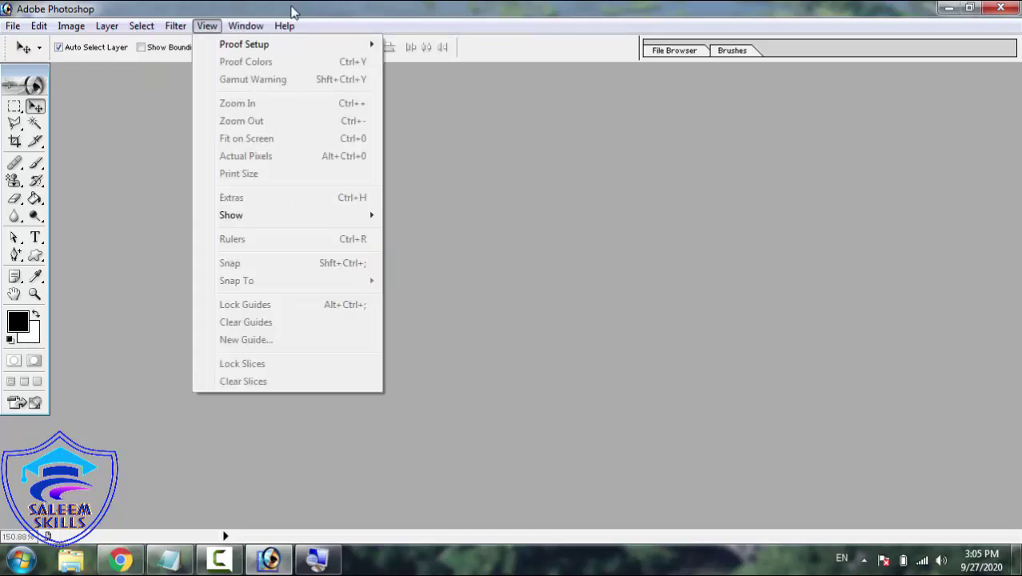
pyautogui.moveTo(286, 34)
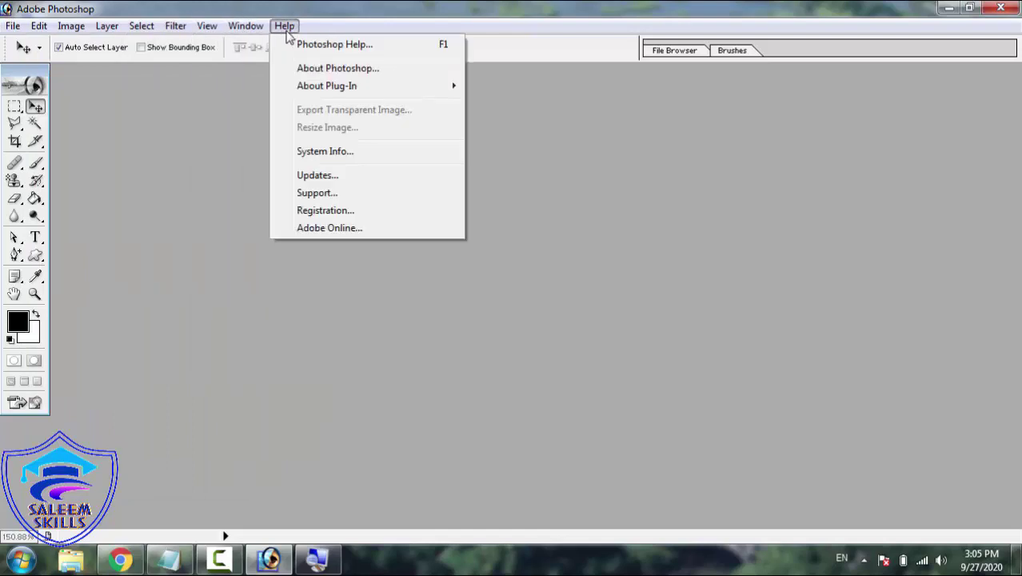
pyautogui.moveTo(39, 25)
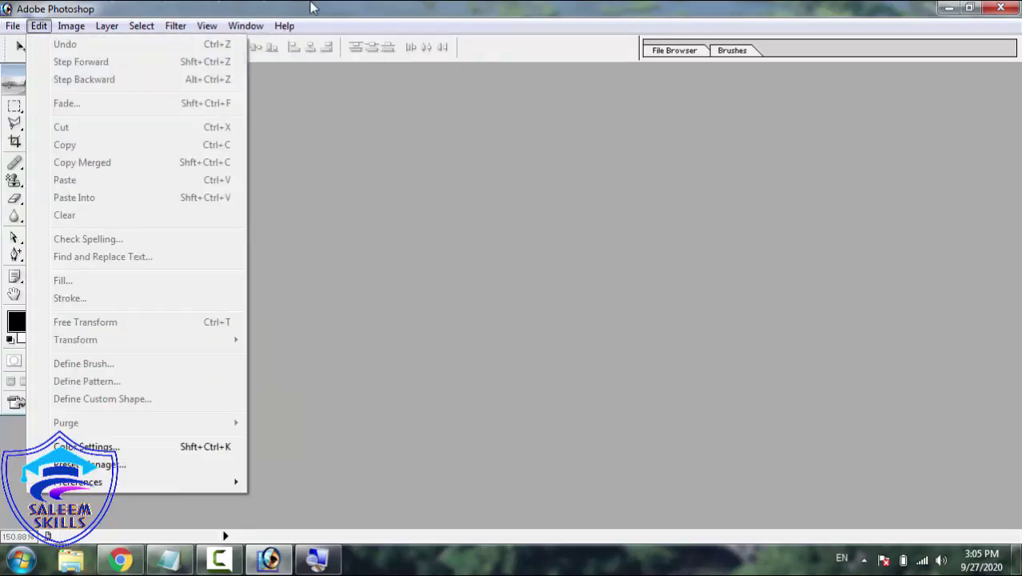
pyautogui.click(312, 8)
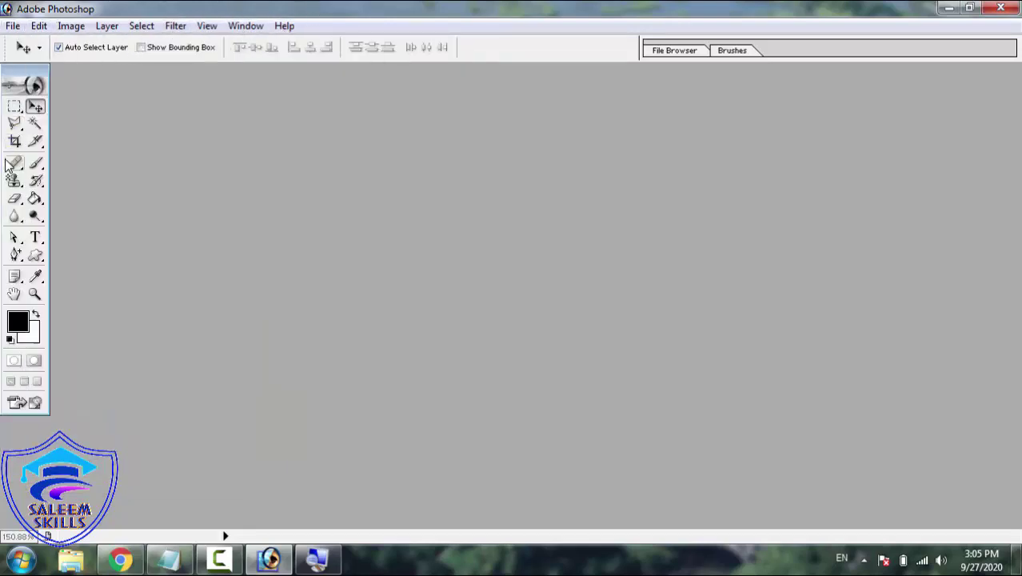
# - Open the red sports car image named c from New folder (3)
pyautogui.click(17, 27)
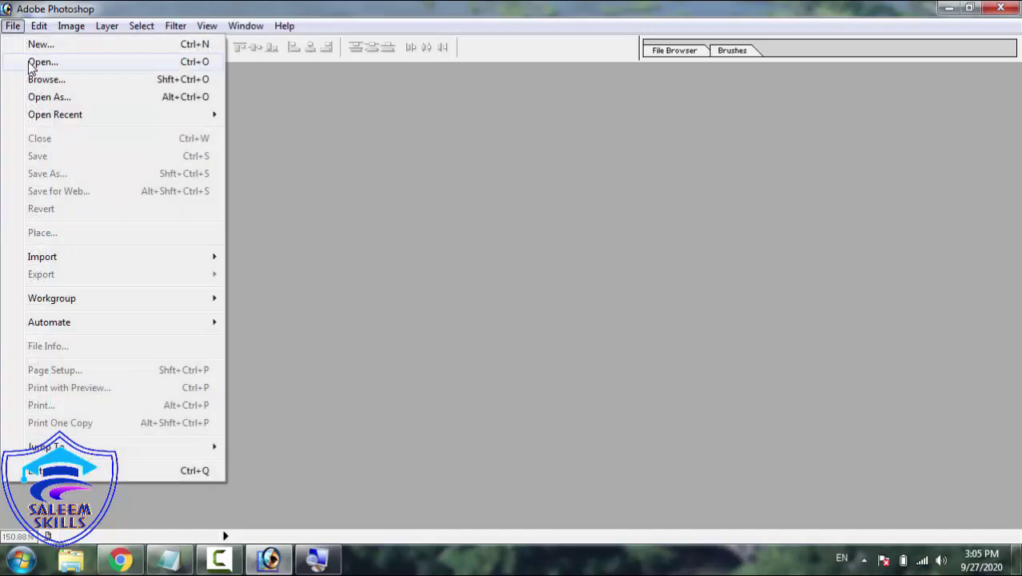
pyautogui.click(32, 63)
pyautogui.click(160, 138)
pyautogui.press('Down')
pyautogui.press('Down')
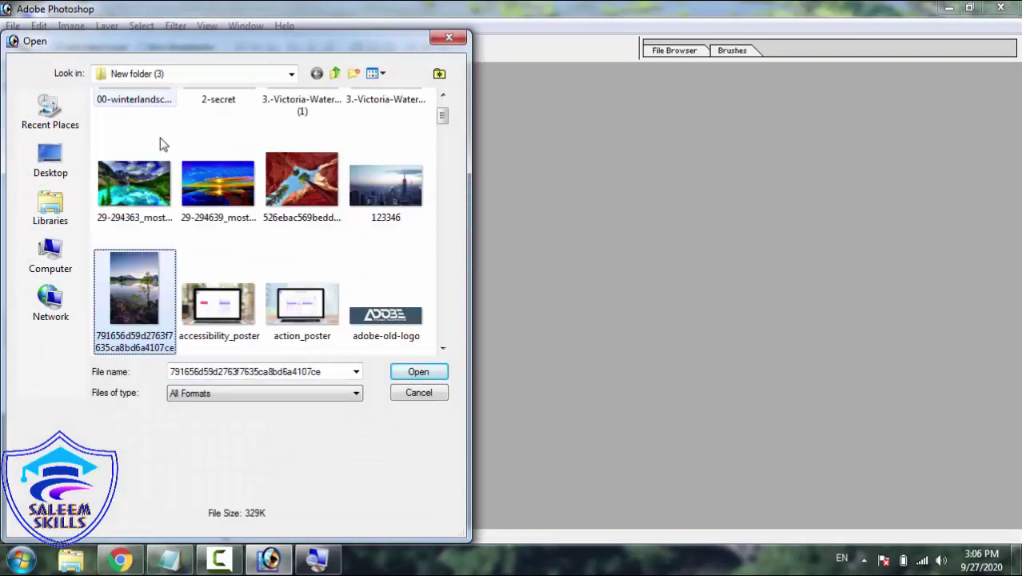
pyautogui.press('Down')
pyautogui.press('Down')
pyautogui.press('Down')
pyautogui.press('Down')
pyautogui.press('Down')
pyautogui.press('Up')
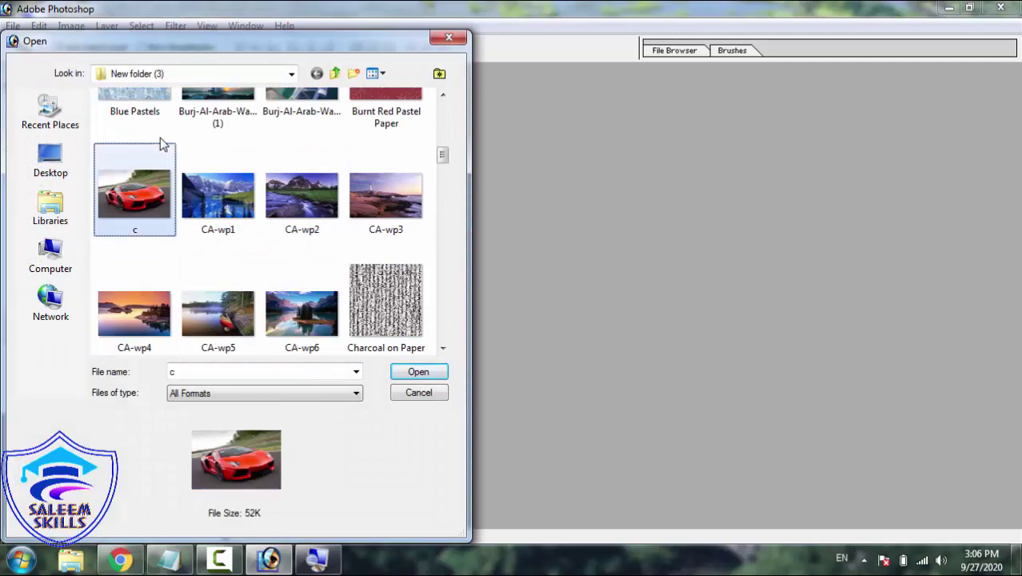
pyautogui.press('Return')
pyautogui.press('Return')
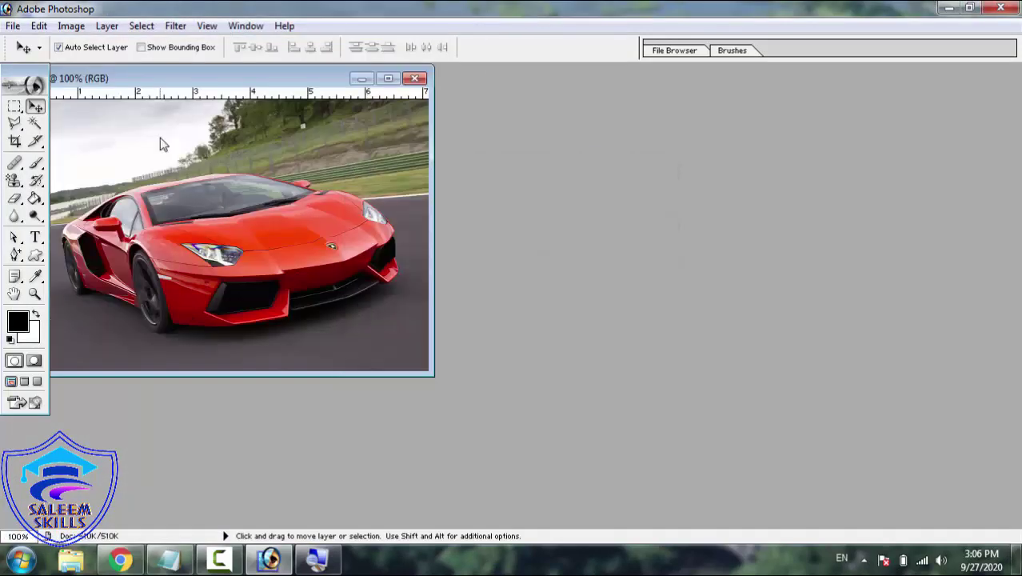
# - Maximize the car image's document window and fit the image on screen
pyautogui.click(387, 78)
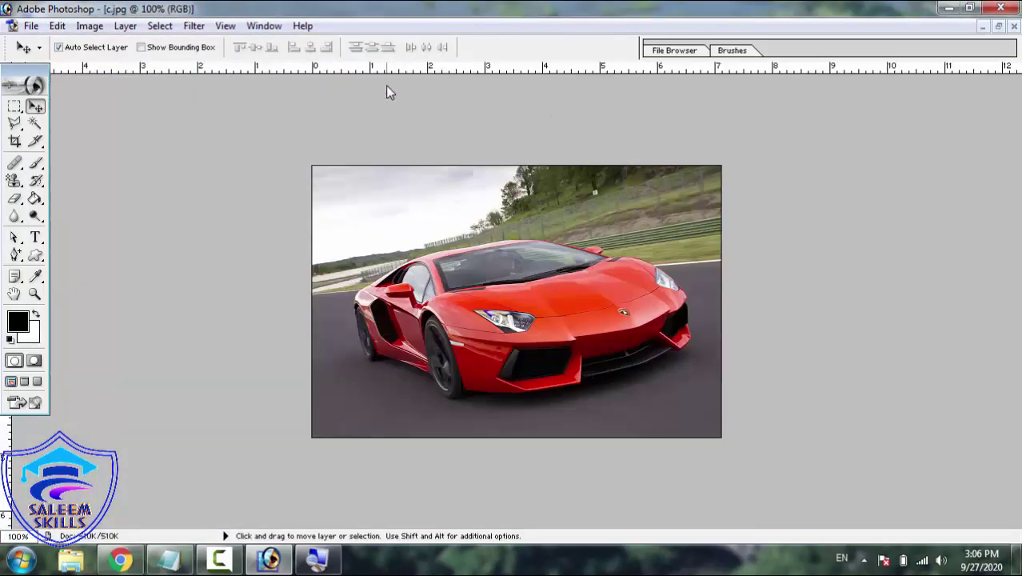
pyautogui.hotkey('ctrl', '0')
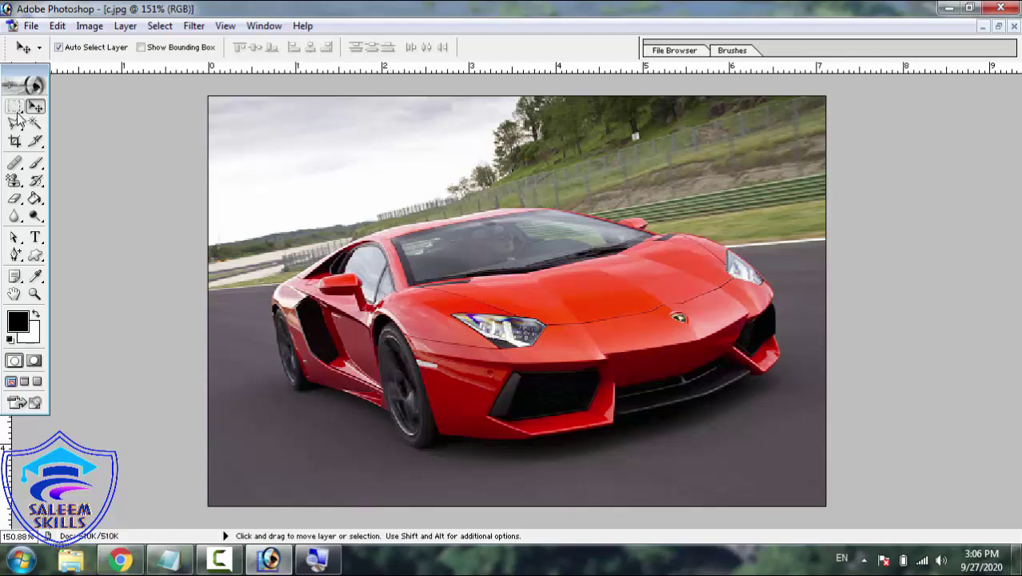
# - Examine the available marquee tool variants, then return to the Move tool
pyautogui.click(16, 108)
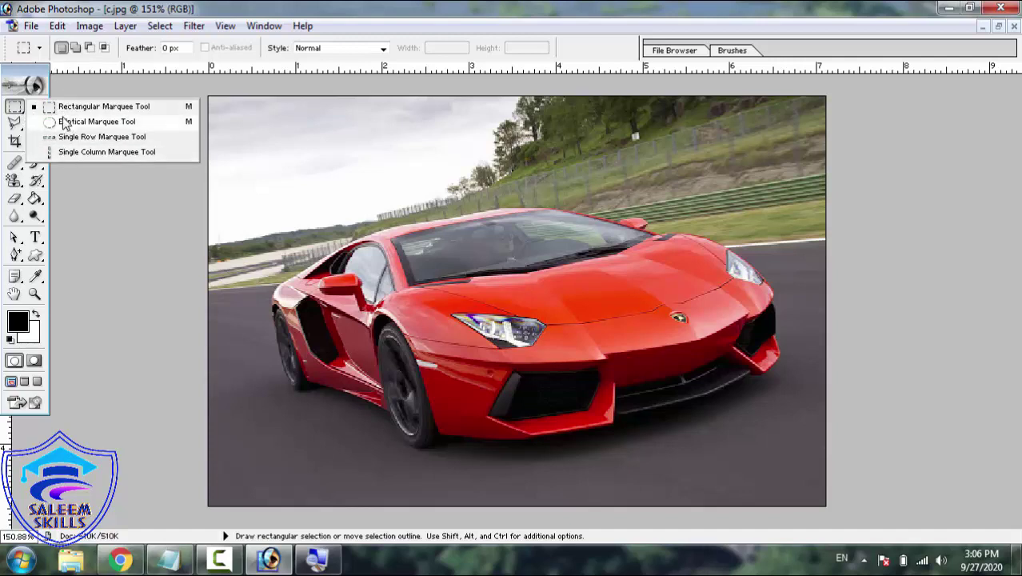
pyautogui.click(18, 112)
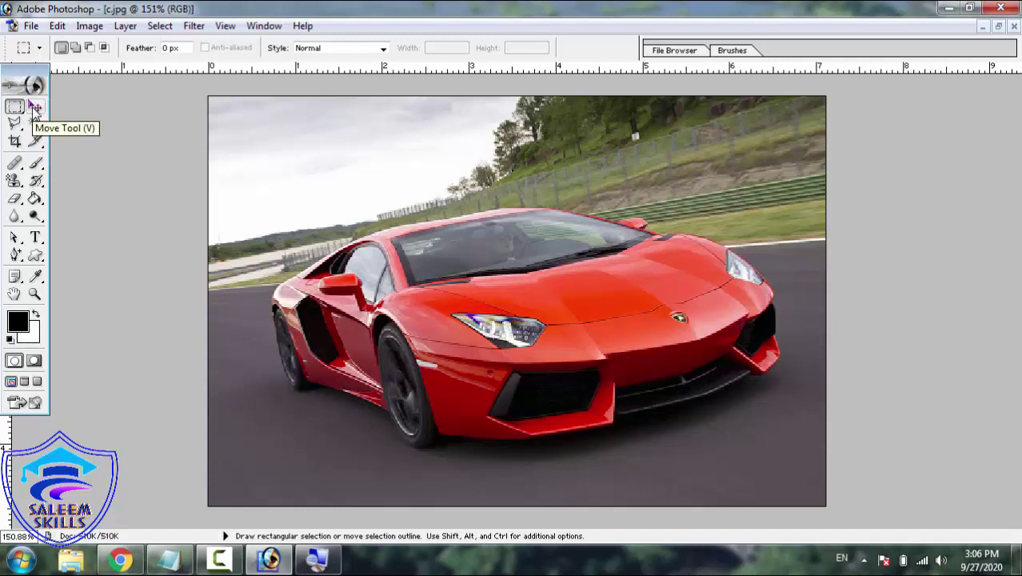
pyautogui.click(36, 109)
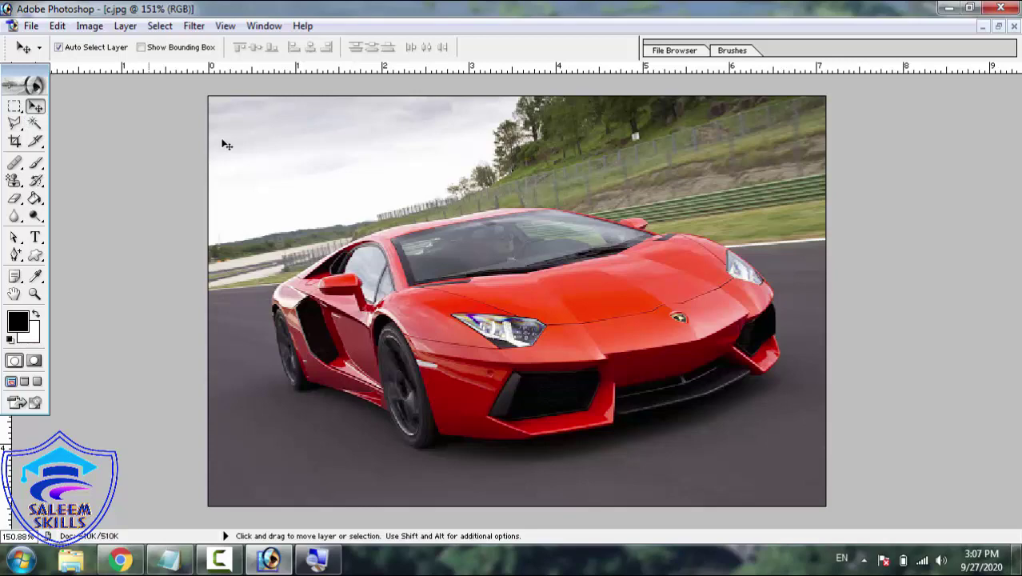
# - Enlarge the screen to 200% with Magnifier to examine the toolbox, then restore 100% and minimize Magnifier
pyautogui.click(316, 560)
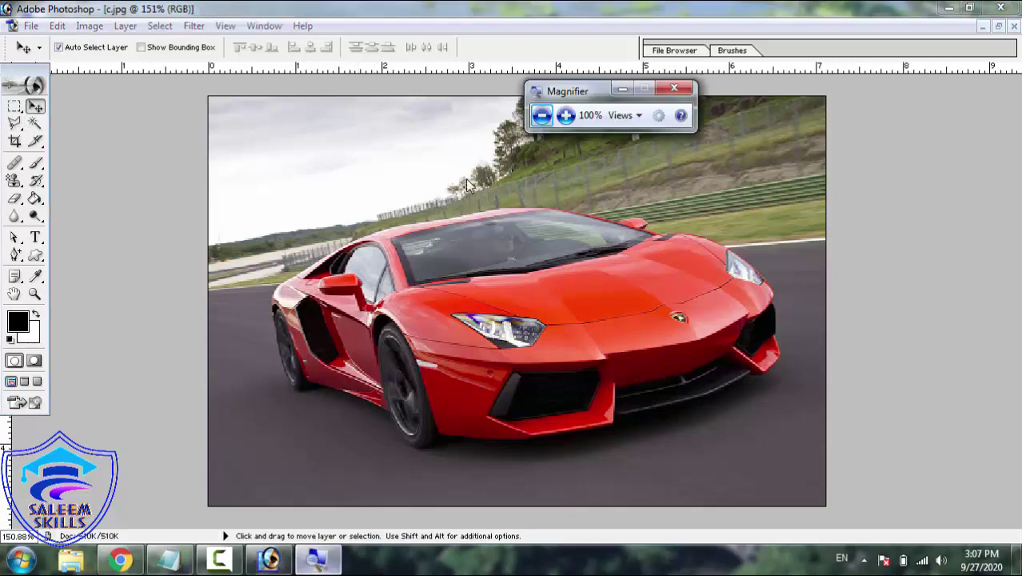
pyautogui.click(565, 115)
pyautogui.click(567, 117)
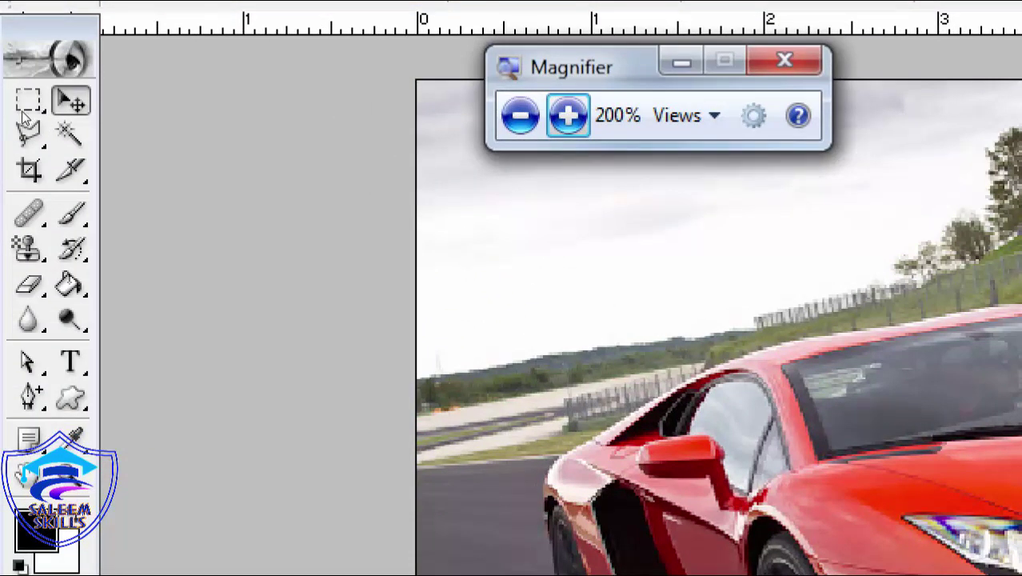
pyautogui.keyDown('alt'); pyautogui.click(24, 128); pyautogui.keyUp('alt')
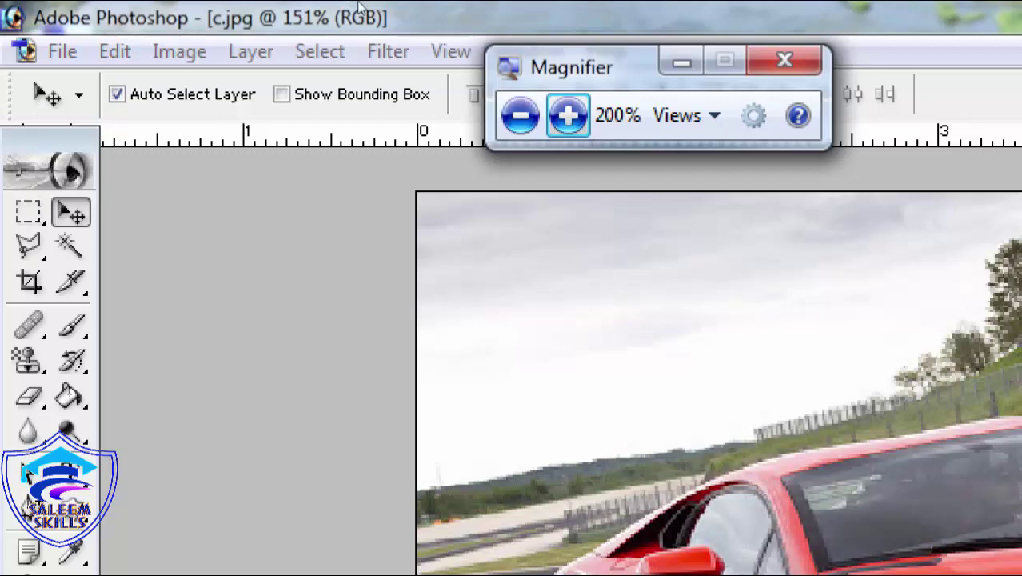
pyautogui.click(520, 116)
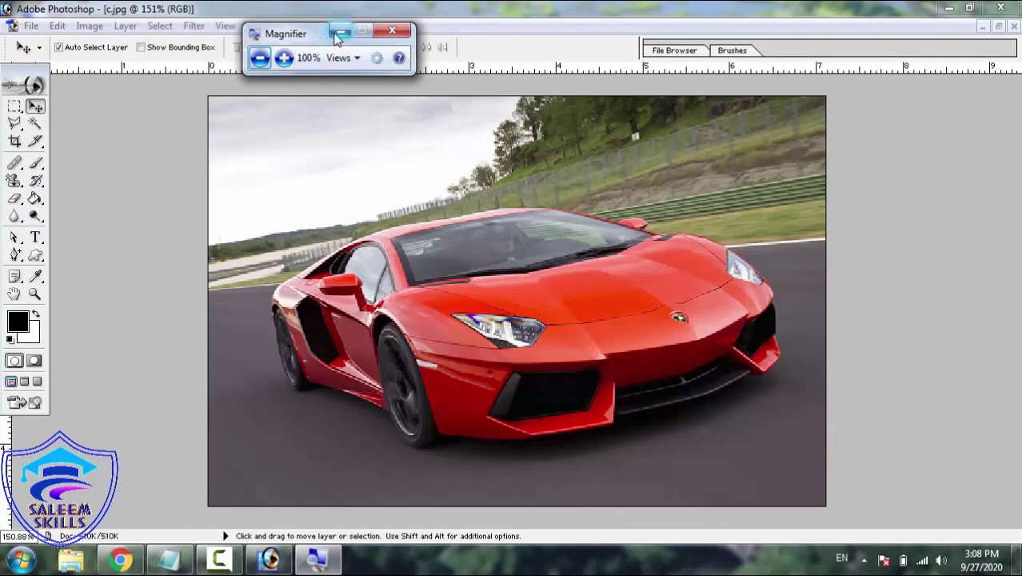
pyautogui.click(339, 32)
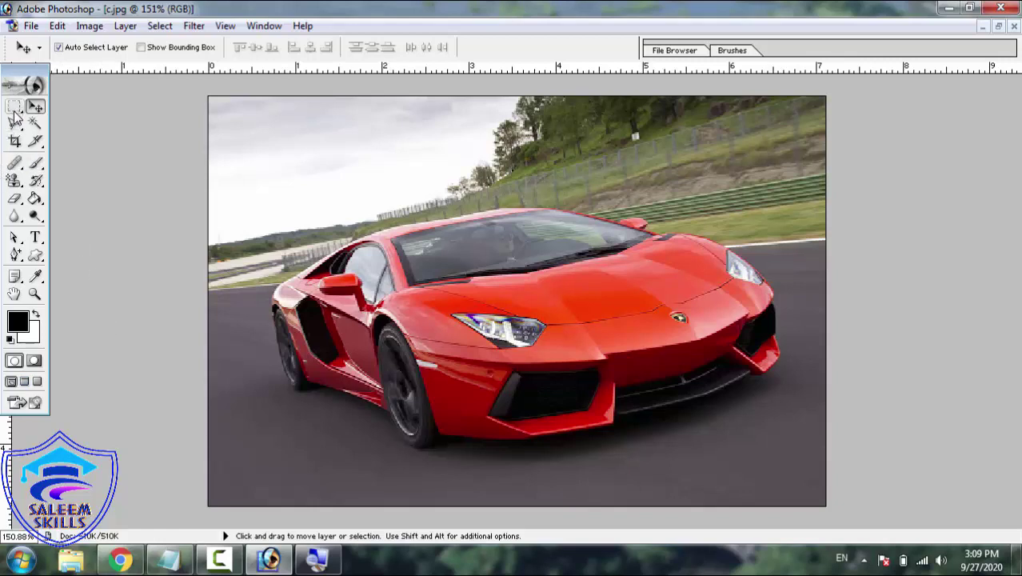
# - Move the floating toolbox slightly lower in the workspace
pyautogui.moveTo(24, 78); pyautogui.dragTo(26, 92)
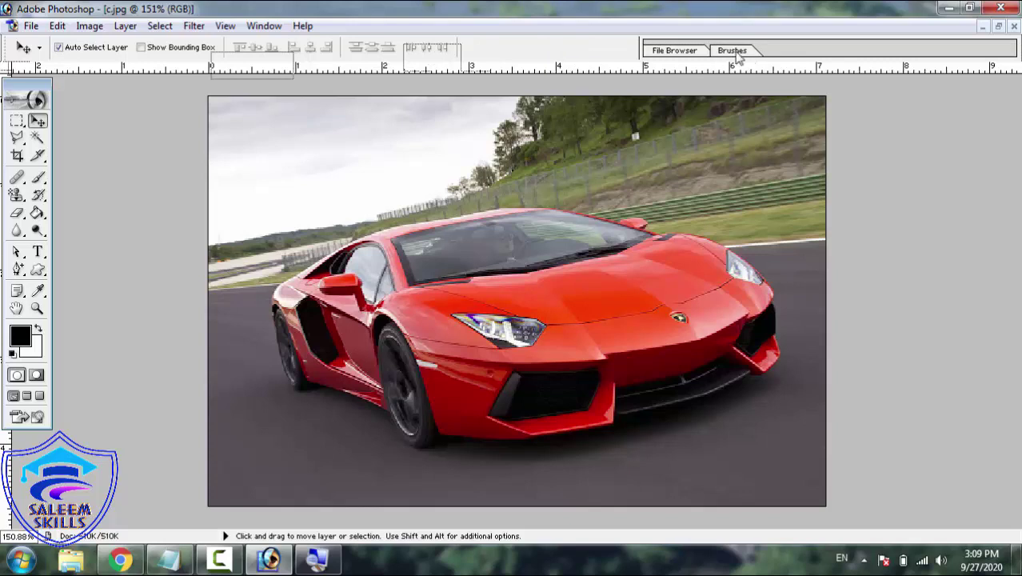
pyautogui.click(49, 80)
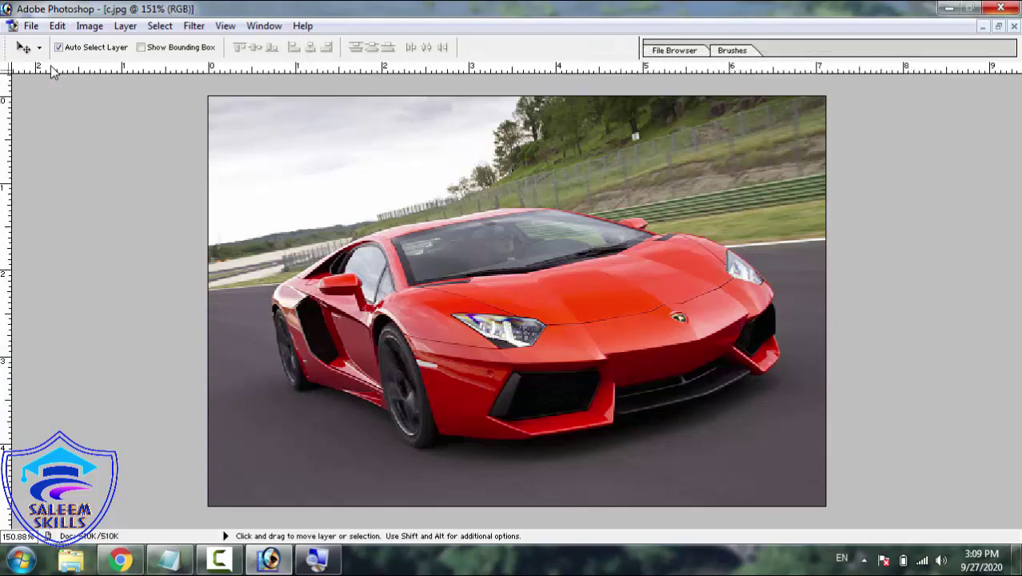
# - Detach the tool options bar so it floats over the workspace, then dock it back in its original place
pyautogui.moveTo(4, 47); pyautogui.dragTo(25, 58)
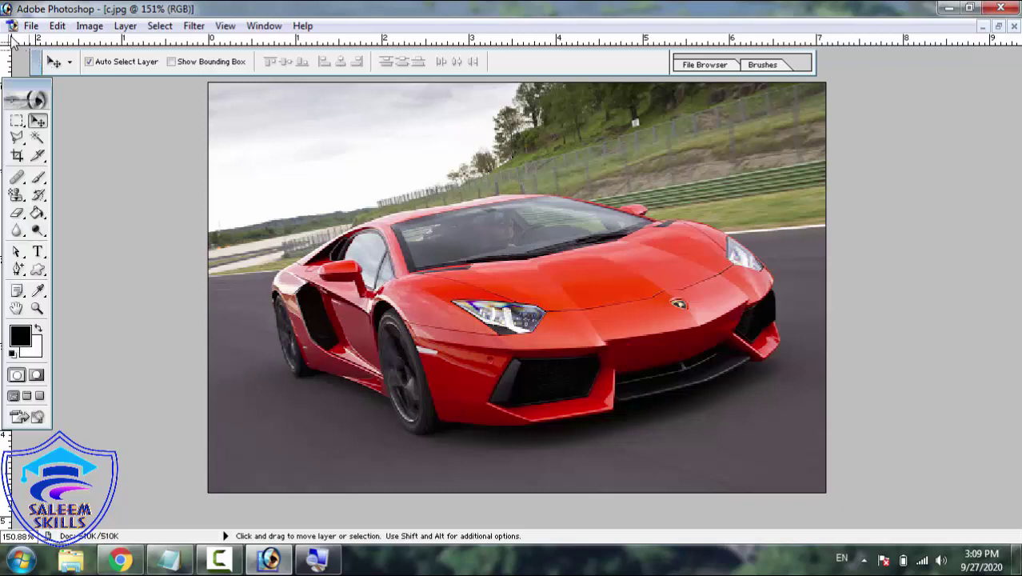
pyautogui.moveTo(34, 61); pyautogui.dragTo(6, 40)
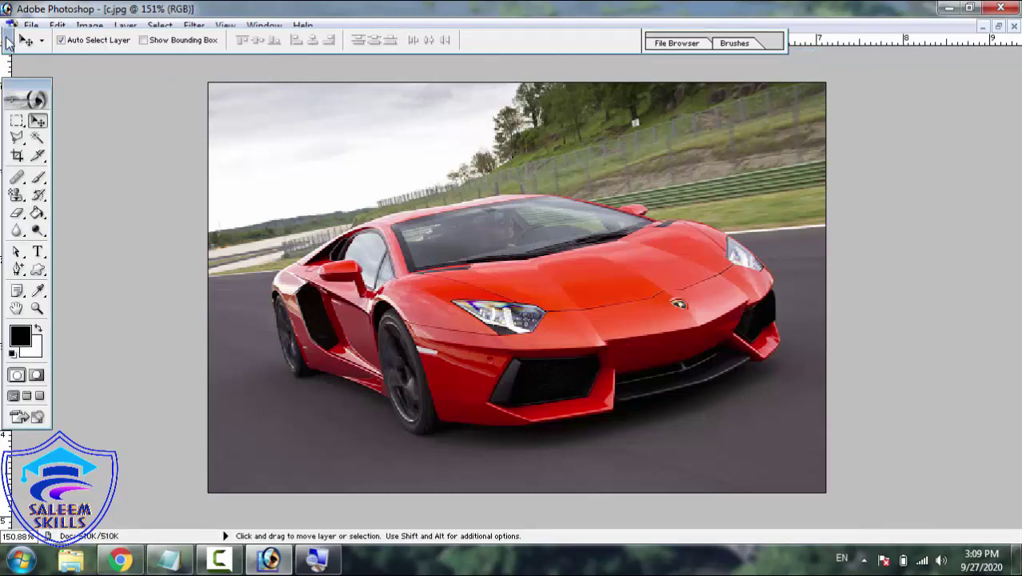
pyautogui.doubleClick(5, 40)
pyautogui.doubleClick(6, 39)
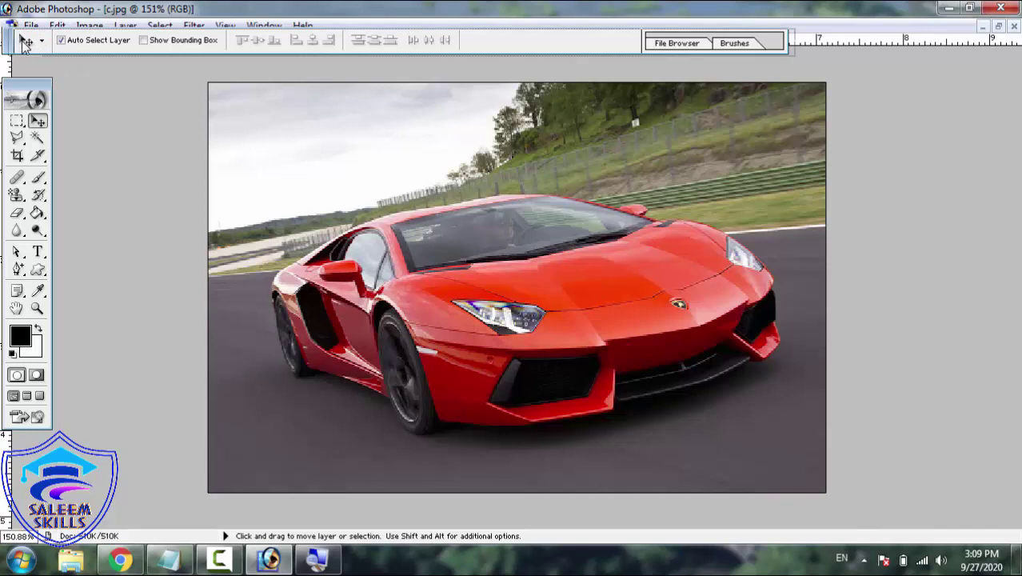
pyautogui.moveTo(22, 46); pyautogui.dragTo(23, 48)
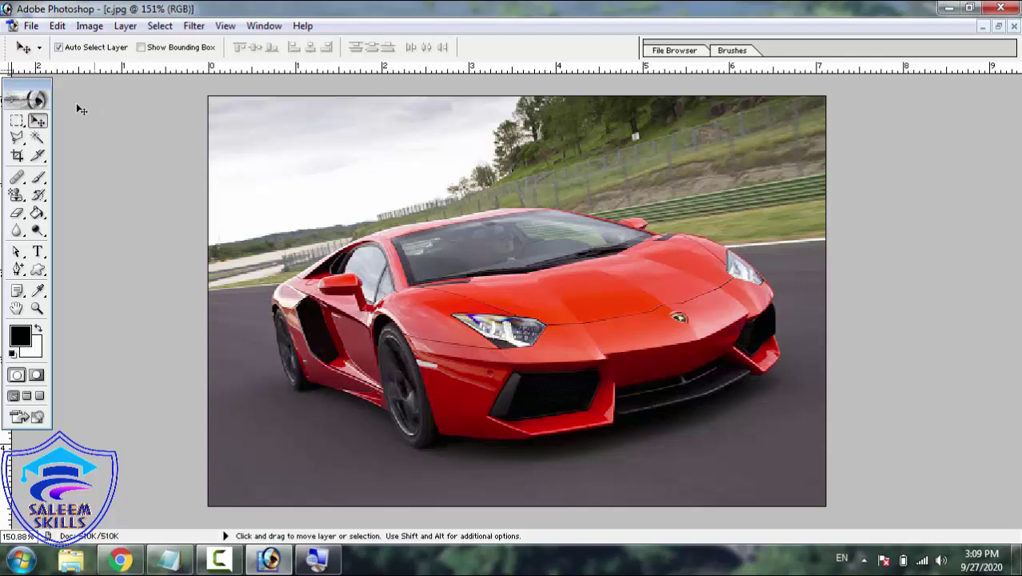
# - Compare the options of the Rectangular Marquee and Move tools by activating each one in turn
pyautogui.click(18, 121)
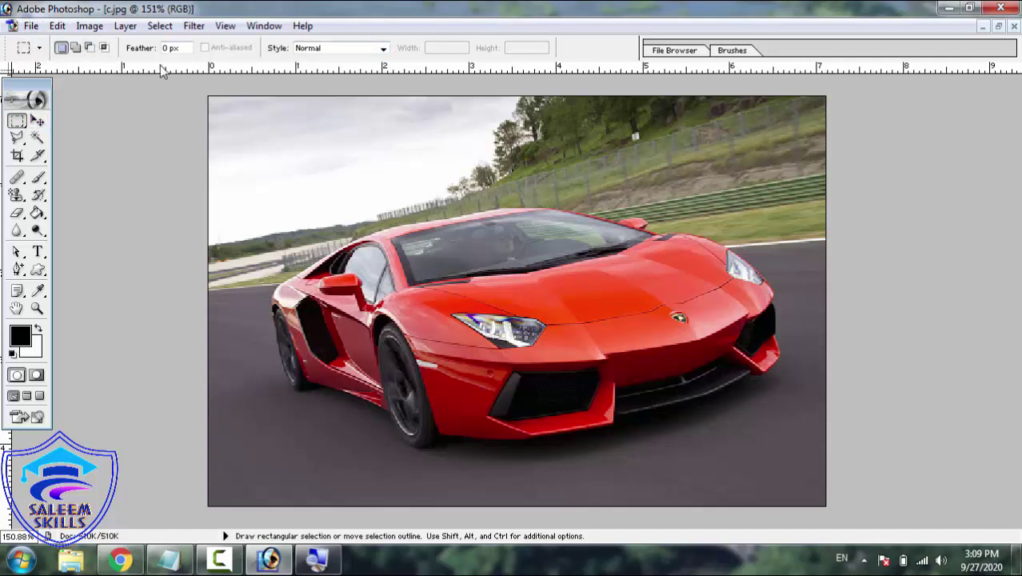
pyautogui.click(37, 121)
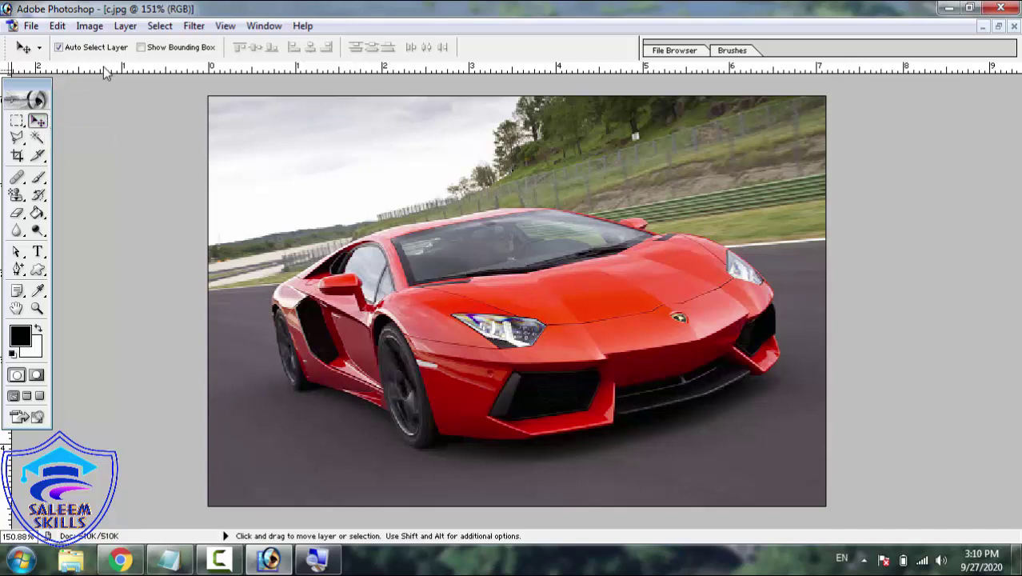
pyautogui.click(18, 121)
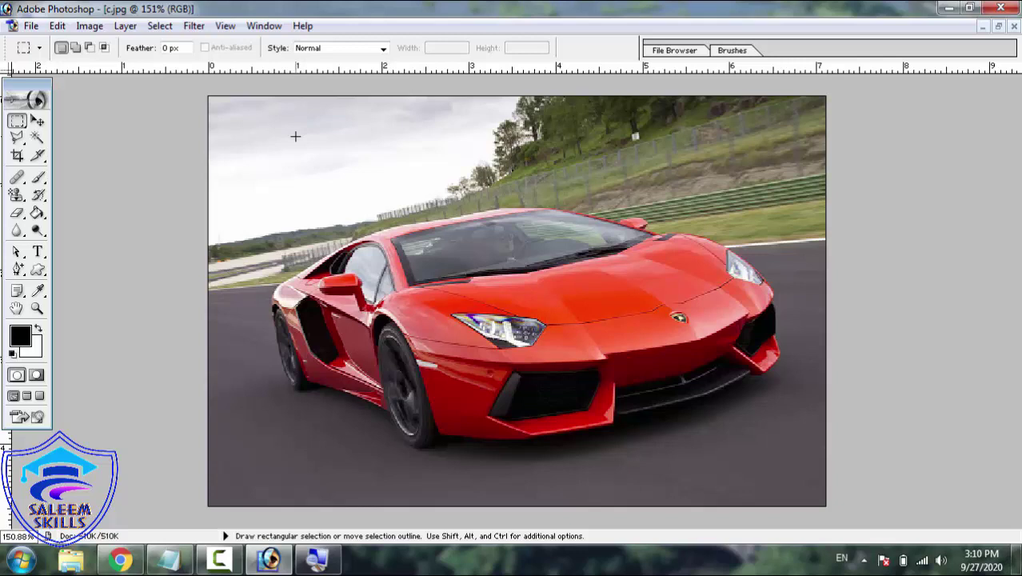
pyautogui.click(37, 121)
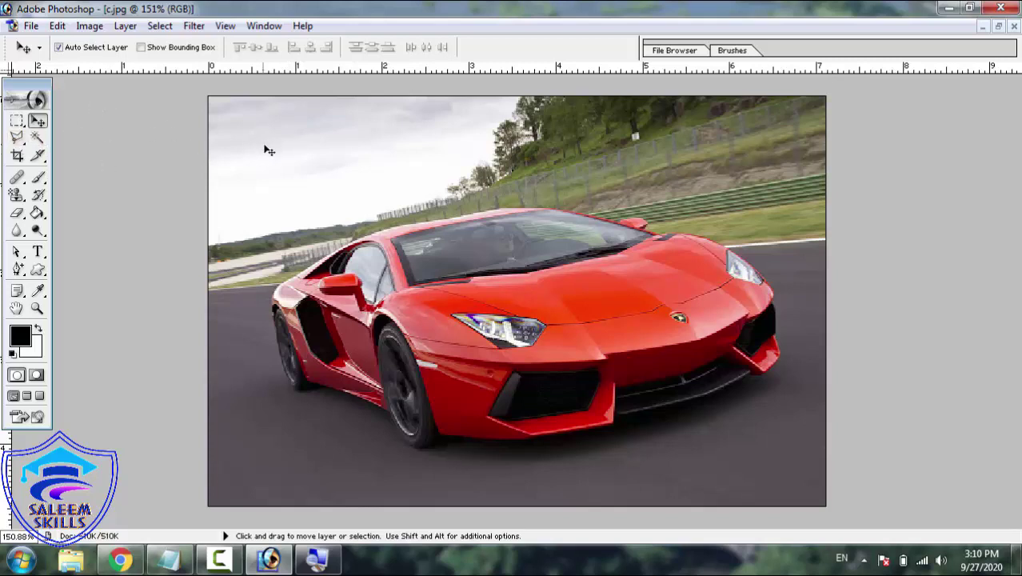
# - Examine the options of the Polygonal Lasso and Magic Wand tools, finishing with the Rectangular Marquee tool active
pyautogui.click(16, 139)
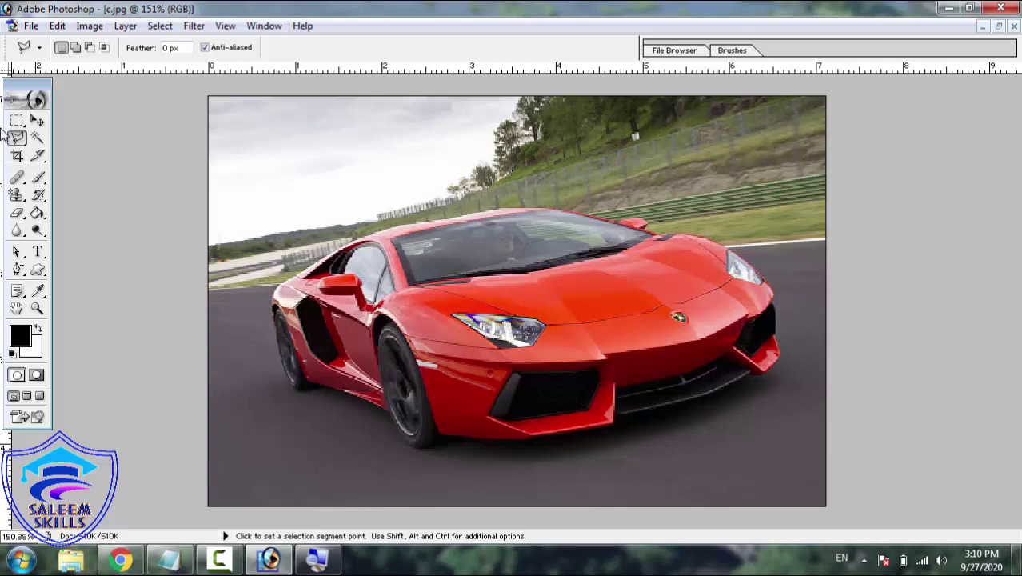
pyautogui.click(37, 138)
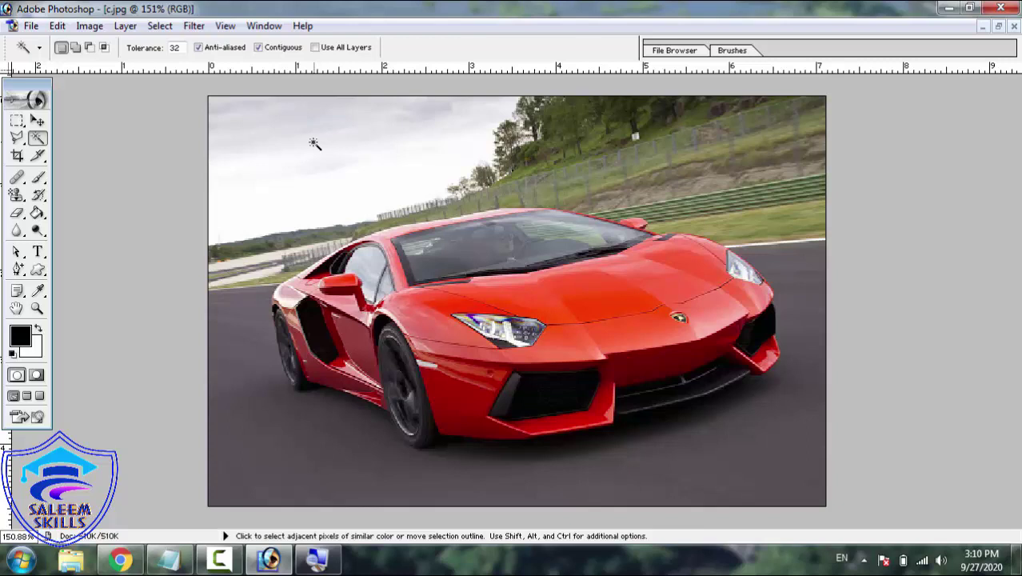
pyautogui.click(16, 139)
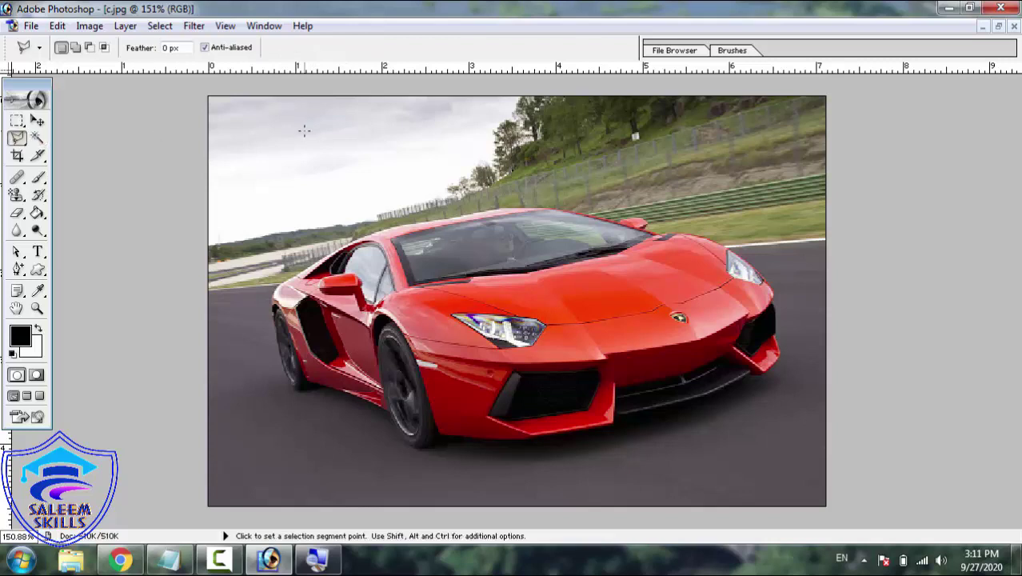
pyautogui.click(37, 121)
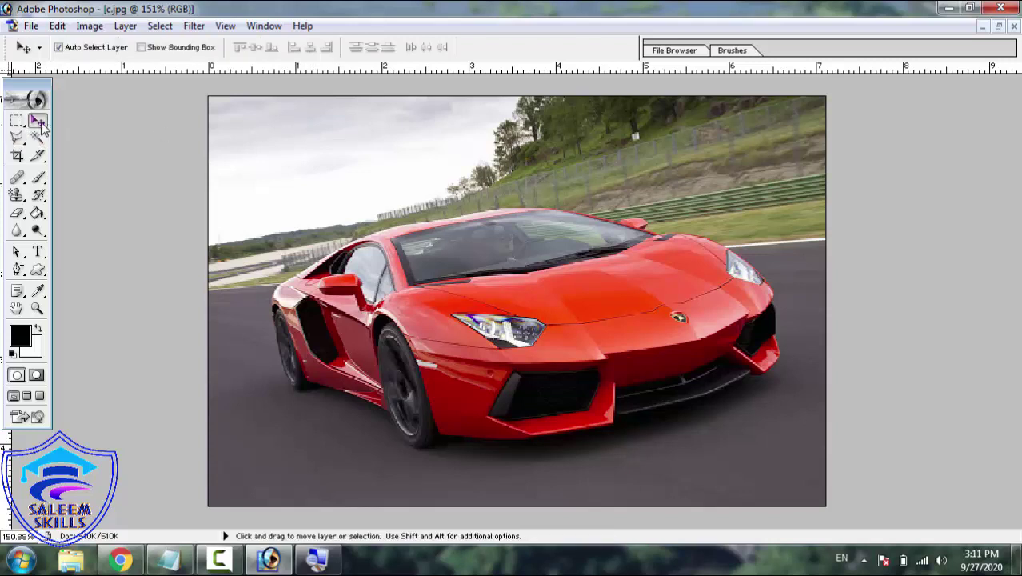
pyautogui.click(16, 121)
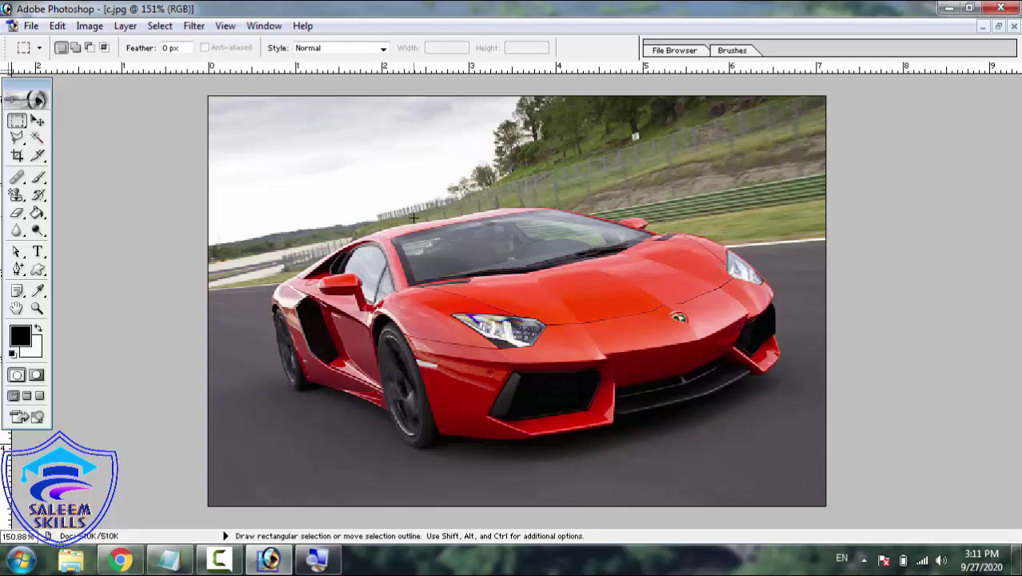
# - Select a rectangle about 2 by 1.9 inches around the car's windshield and front headlight, and copy it
pyautogui.moveTo(408, 221); pyautogui.dragTo(581, 387)
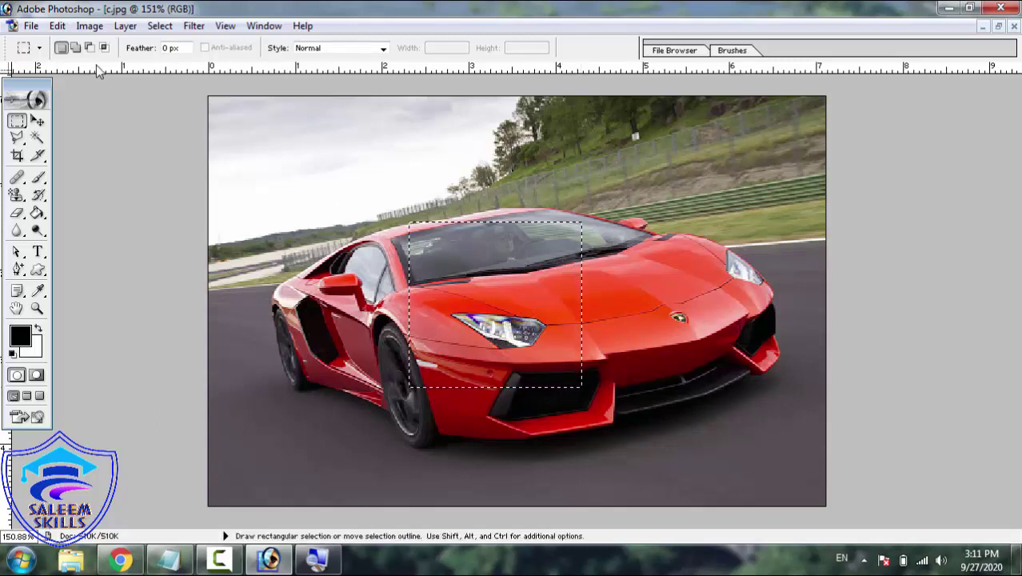
pyautogui.click(57, 26)
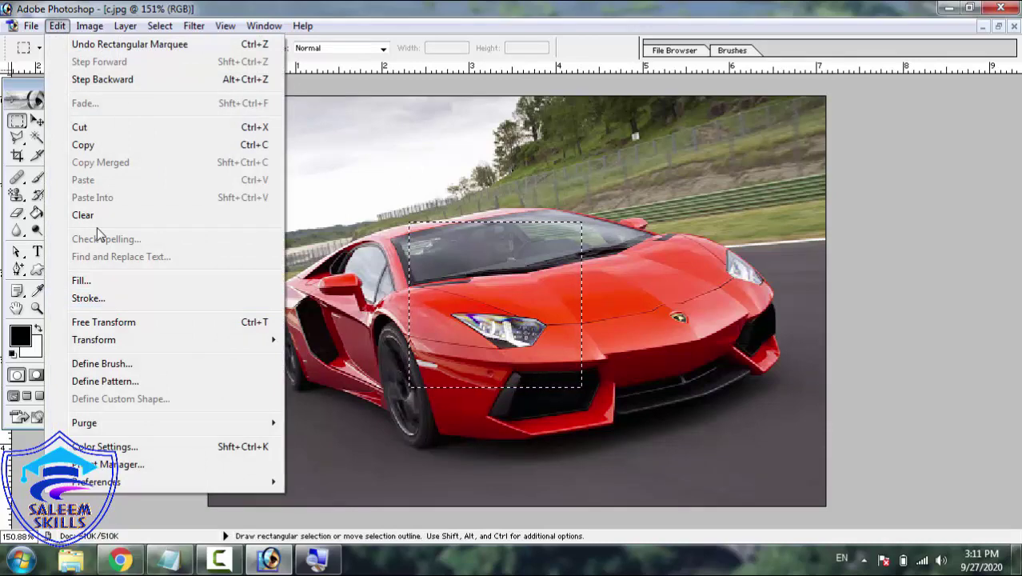
pyautogui.click(80, 143)
# - Create a new A4 document at 300 pixels/inch in RGB Color with white contents and maximize its window
pyautogui.click(31, 26)
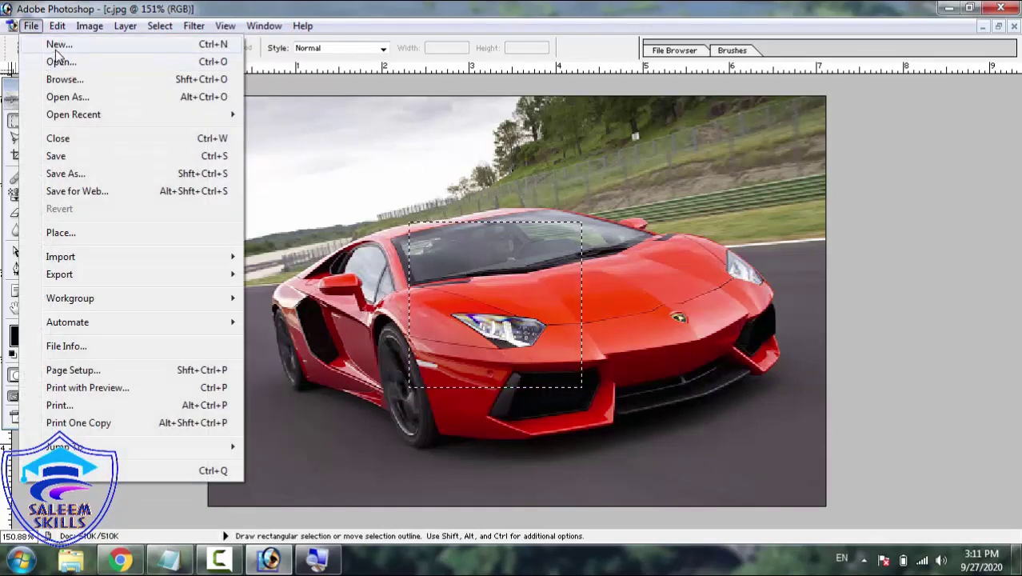
pyautogui.click(58, 46)
pyautogui.click(499, 221)
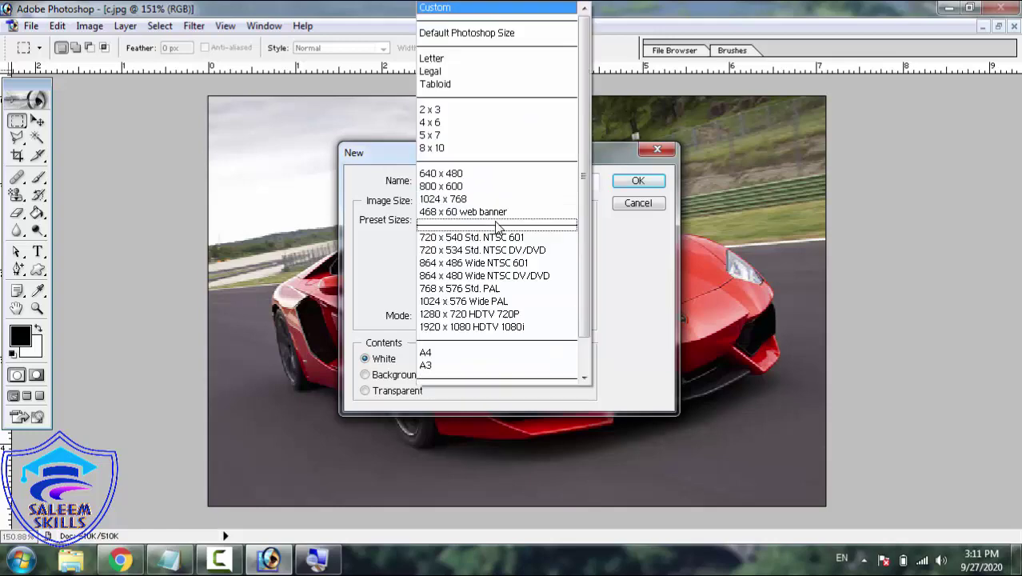
pyautogui.click(459, 357)
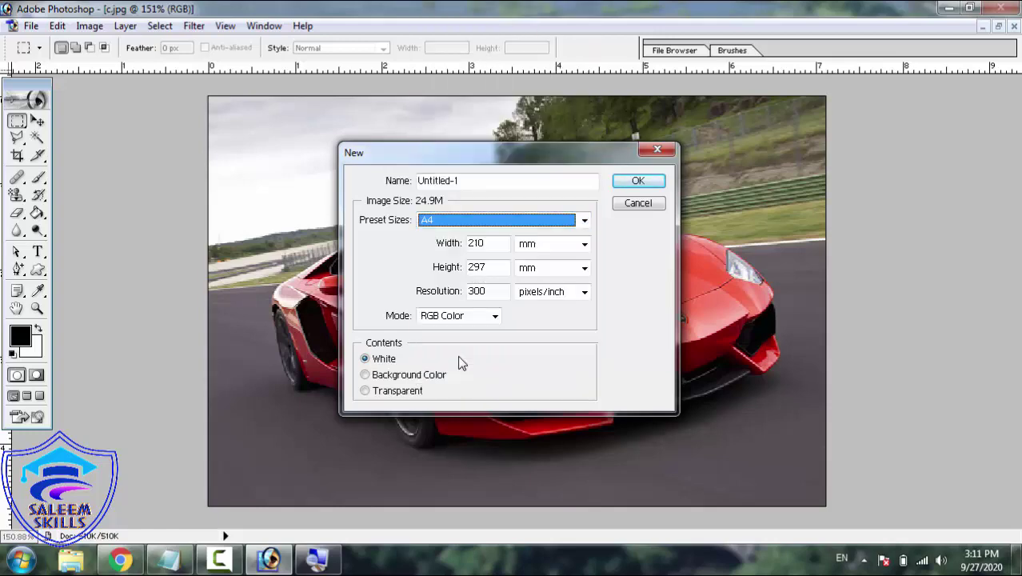
pyautogui.click(638, 180)
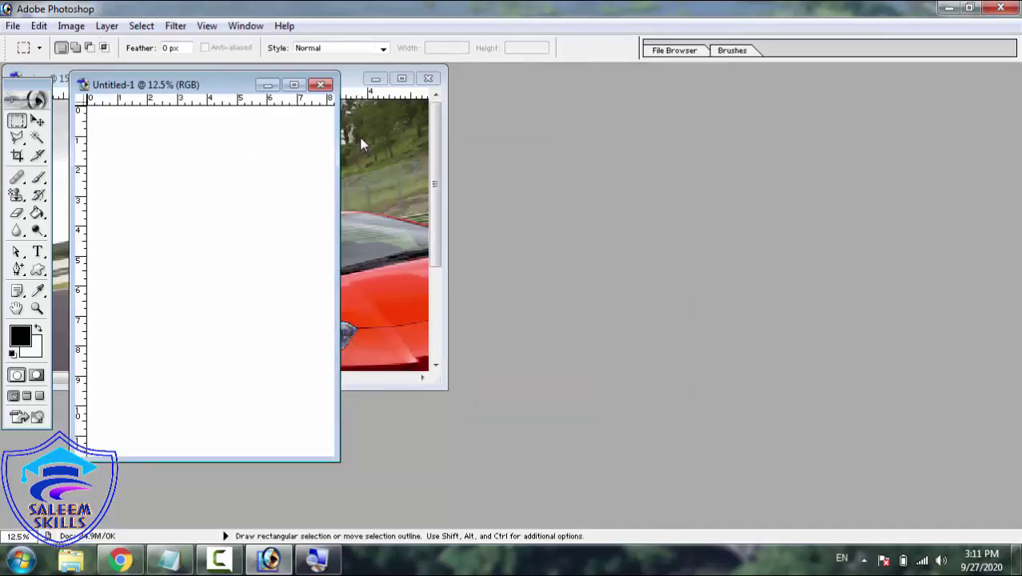
pyautogui.click(291, 86)
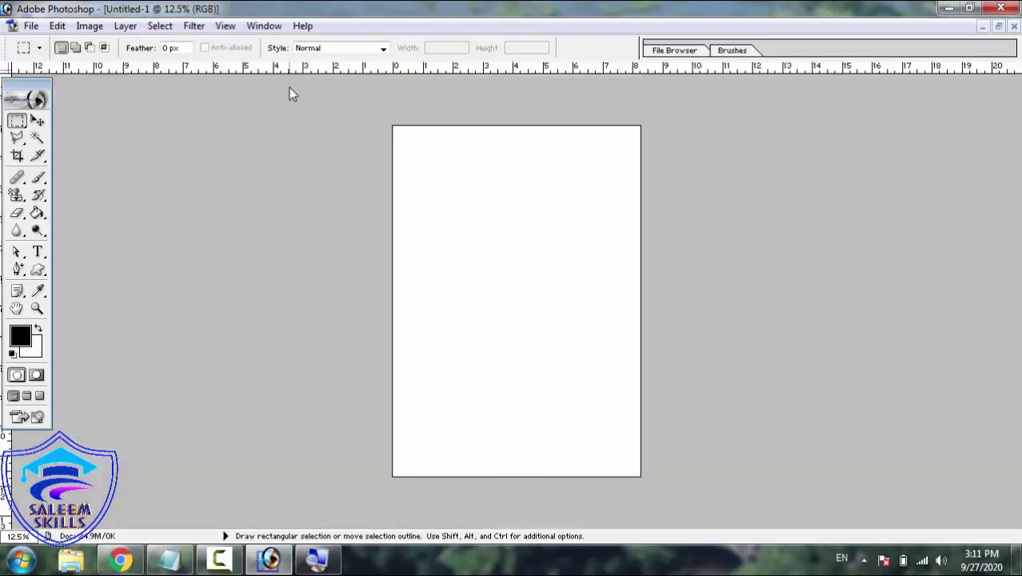
# - Fit the blank A4 page on screen and paste the copied piece of the car into it
pyautogui.press('z')
pyautogui.rightClick(429, 232)
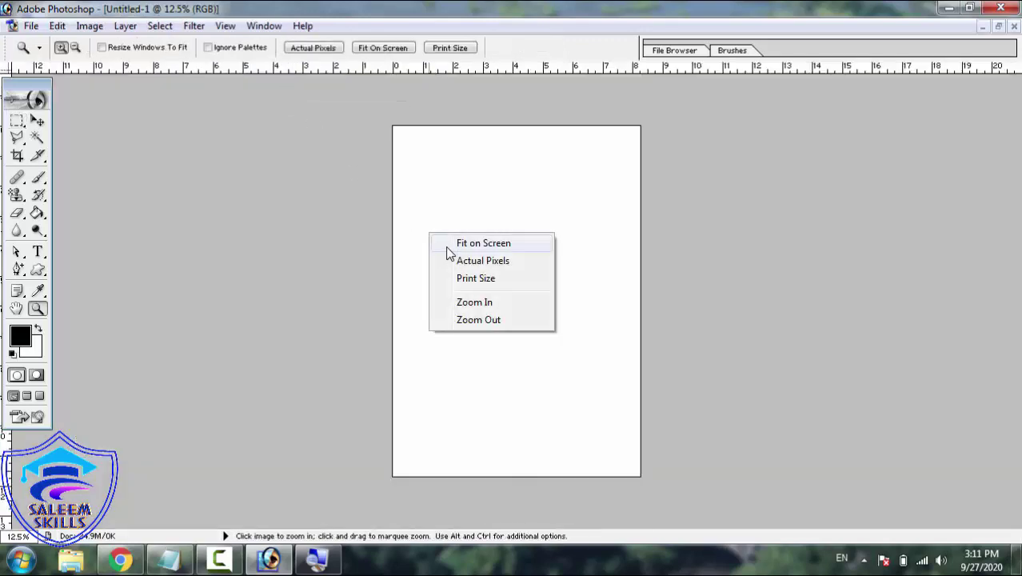
pyautogui.click(450, 245)
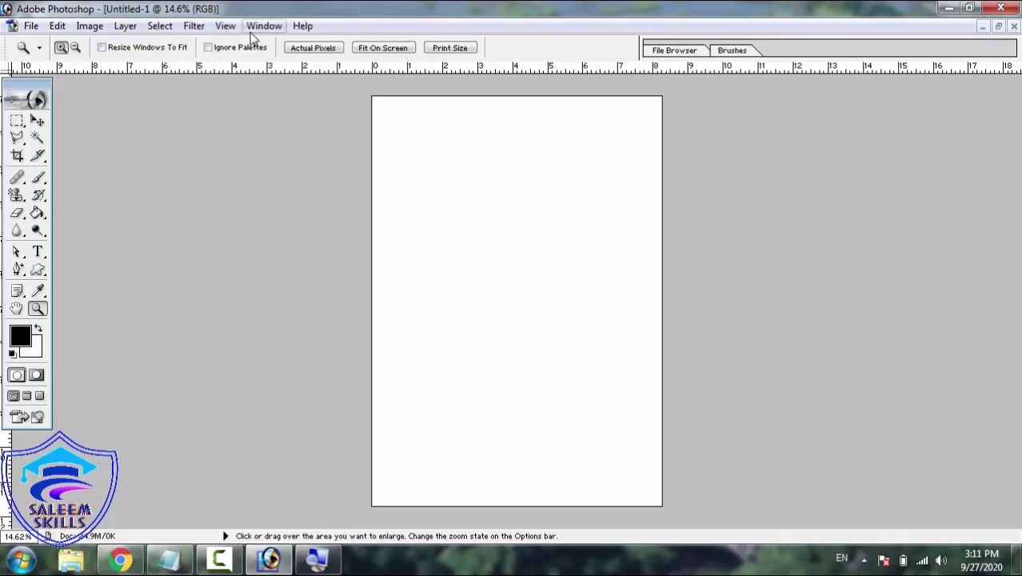
pyautogui.click(224, 26)
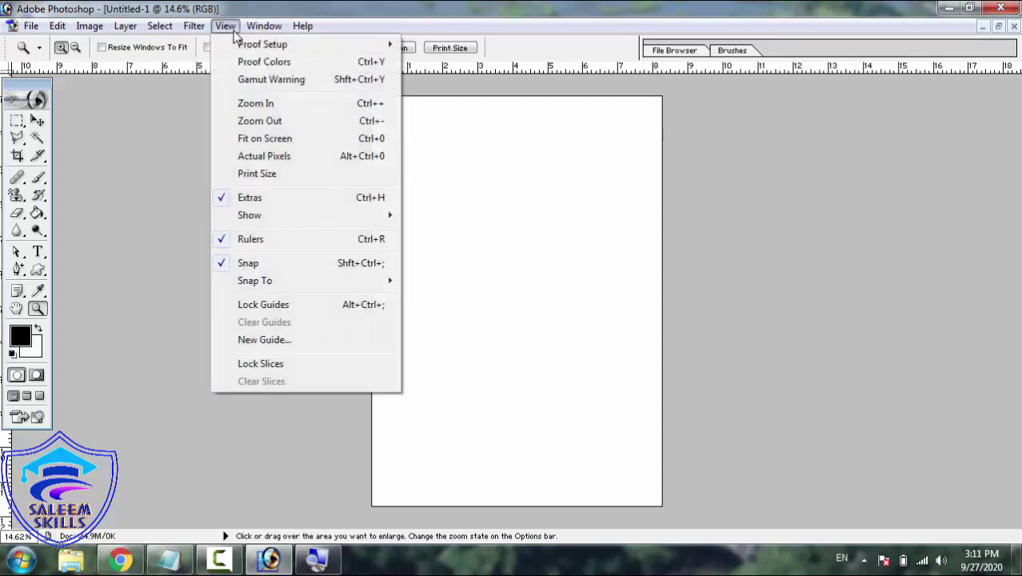
pyautogui.click(265, 140)
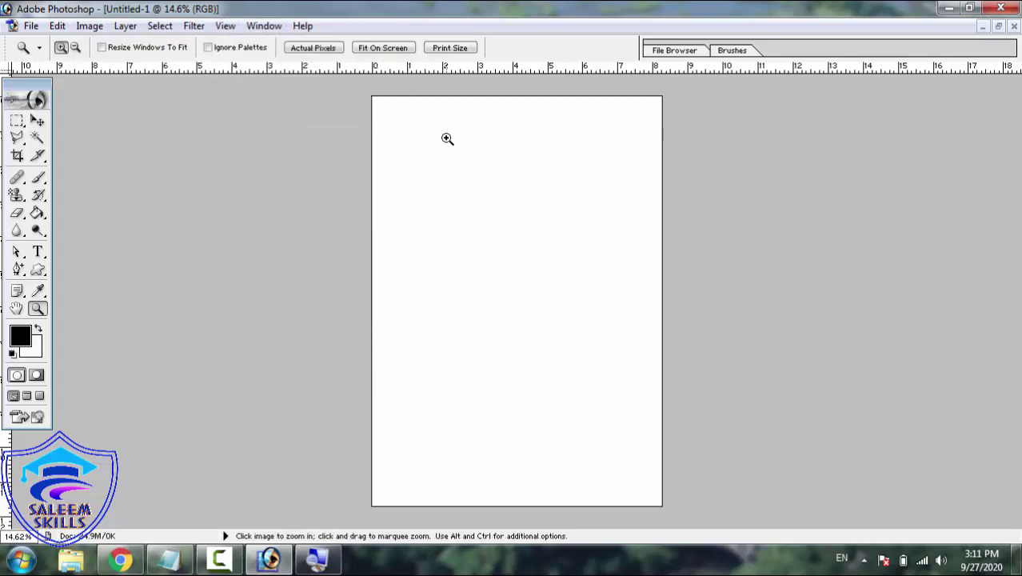
pyautogui.click(56, 26)
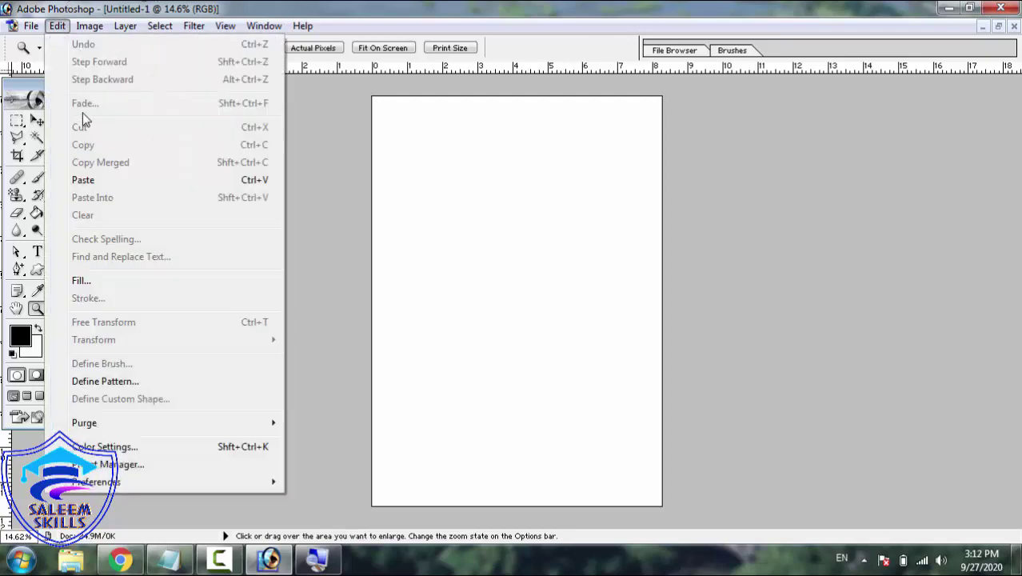
pyautogui.click(101, 180)
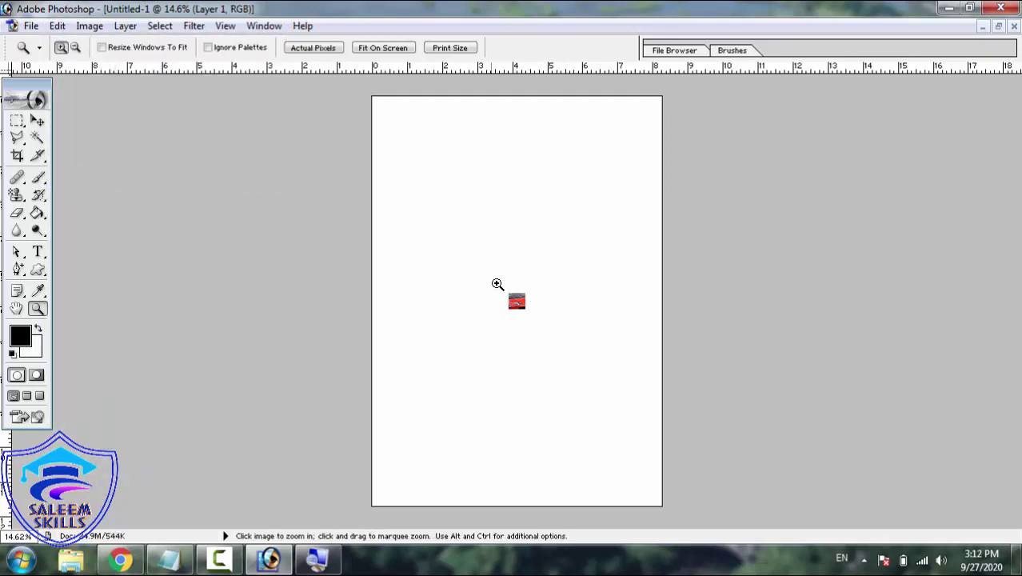
# - Inspect the pasted piece up close, return to the full page and undo the paste
pyautogui.moveTo(504, 291); pyautogui.dragTo(551, 316)
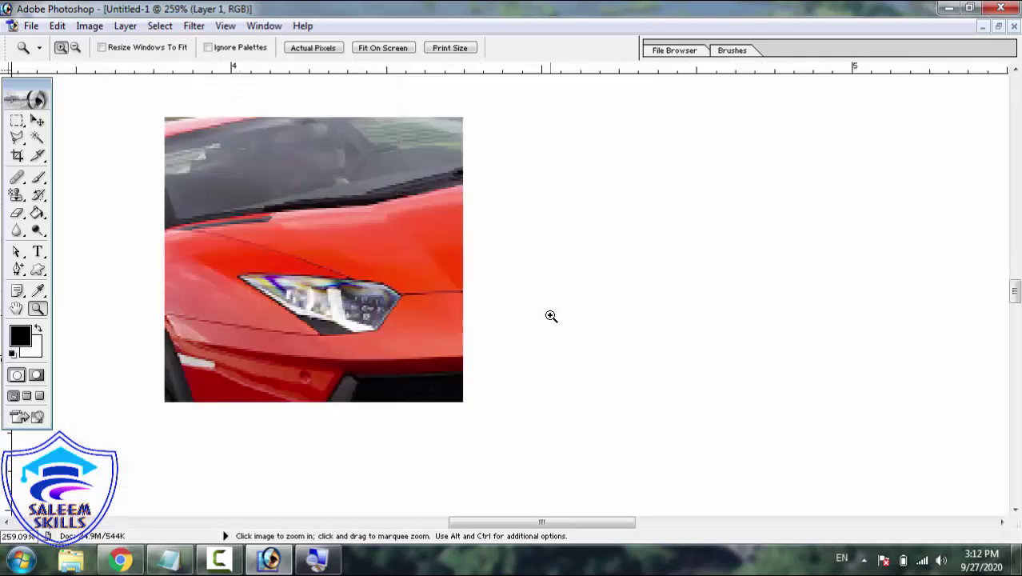
pyautogui.rightClick(422, 256)
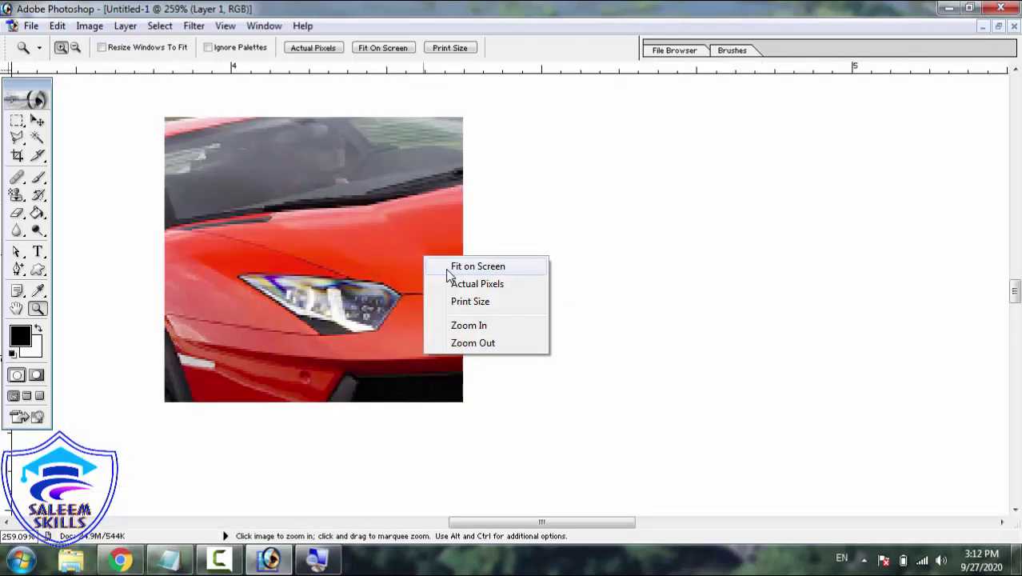
pyautogui.click(448, 272)
pyautogui.hotkey('ctrl', 'z')
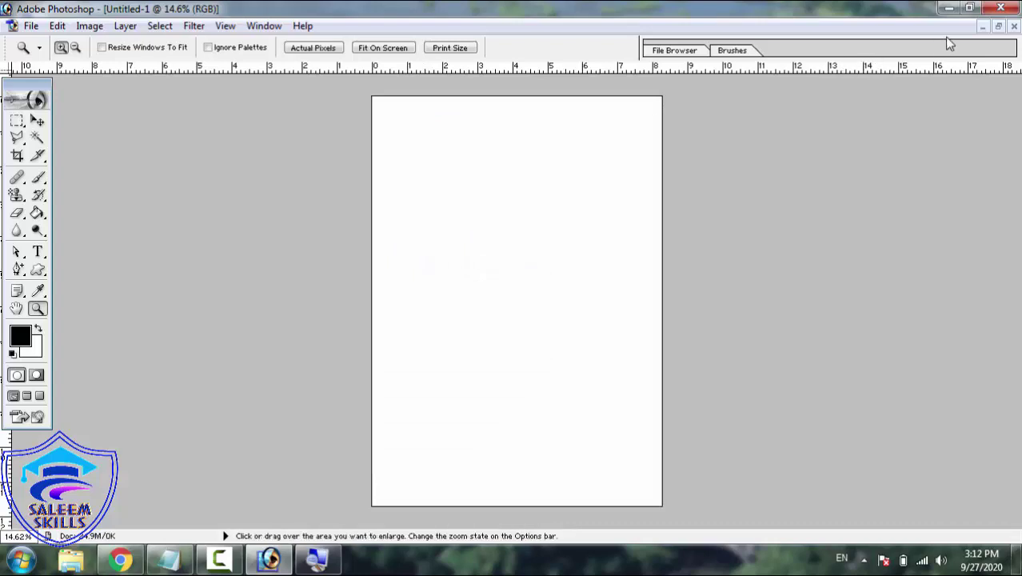
# - Place the blank document's window beside the car image and set the car image's resolution to 300 pixels/inch
pyautogui.click(999, 27)
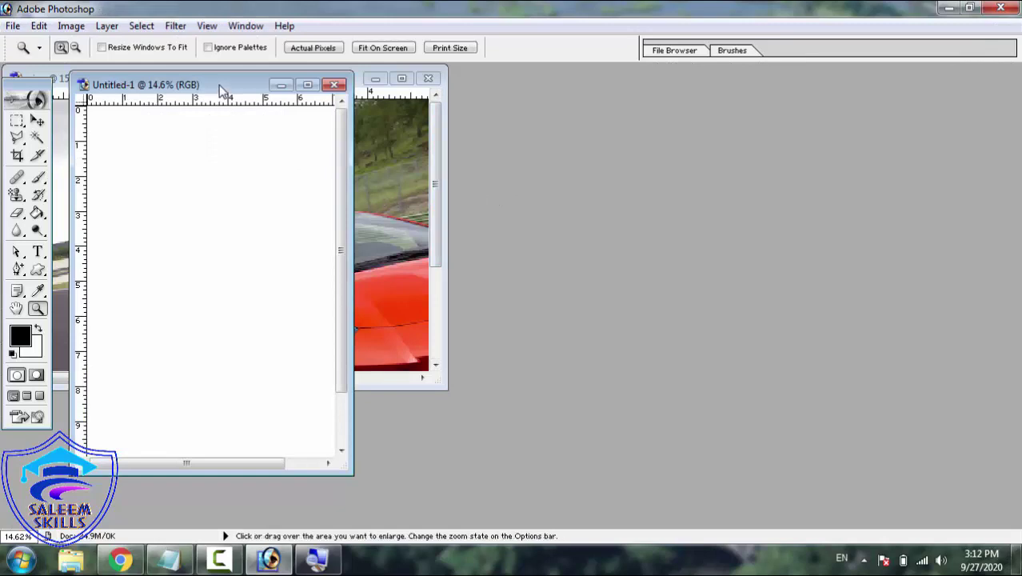
pyautogui.moveTo(220, 85); pyautogui.dragTo(610, 78)
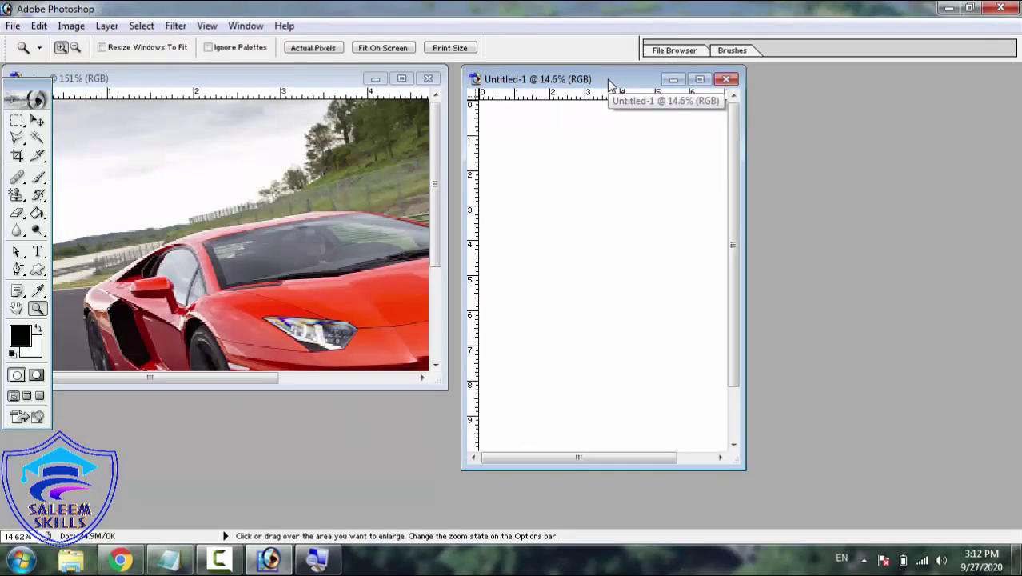
pyautogui.rightClick(327, 80)
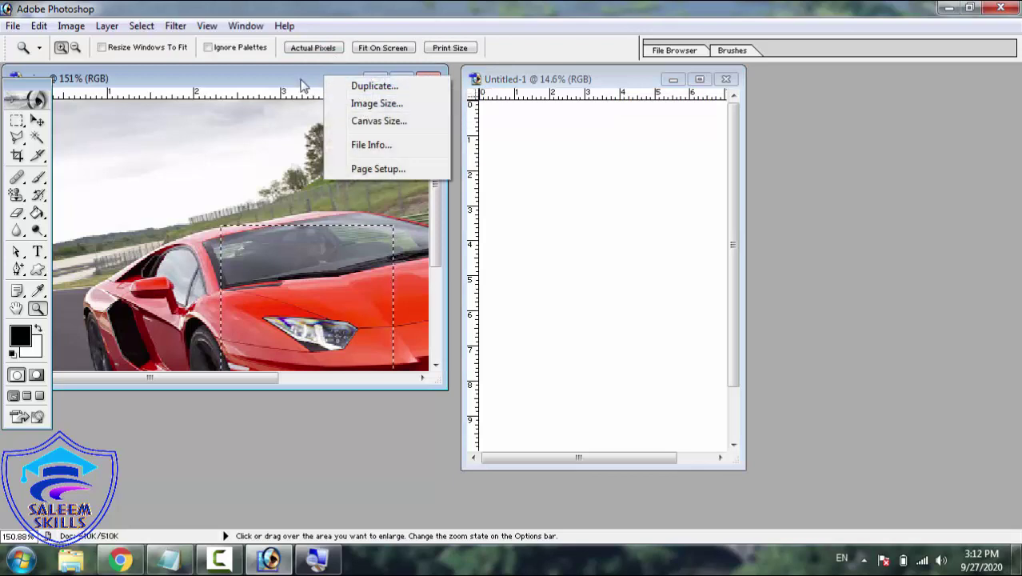
pyautogui.click(298, 81)
pyautogui.rightClick(297, 78)
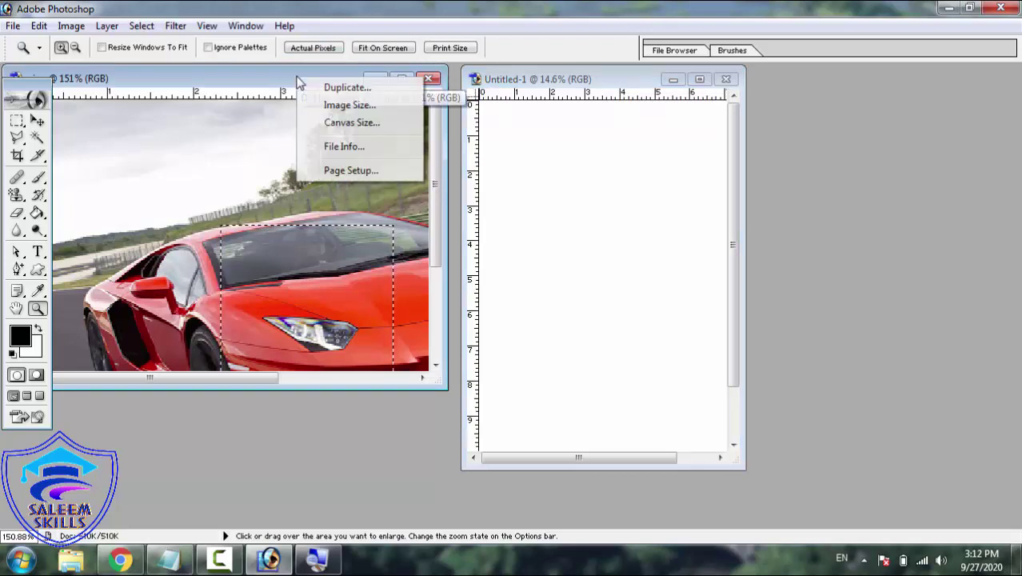
pyautogui.click(334, 105)
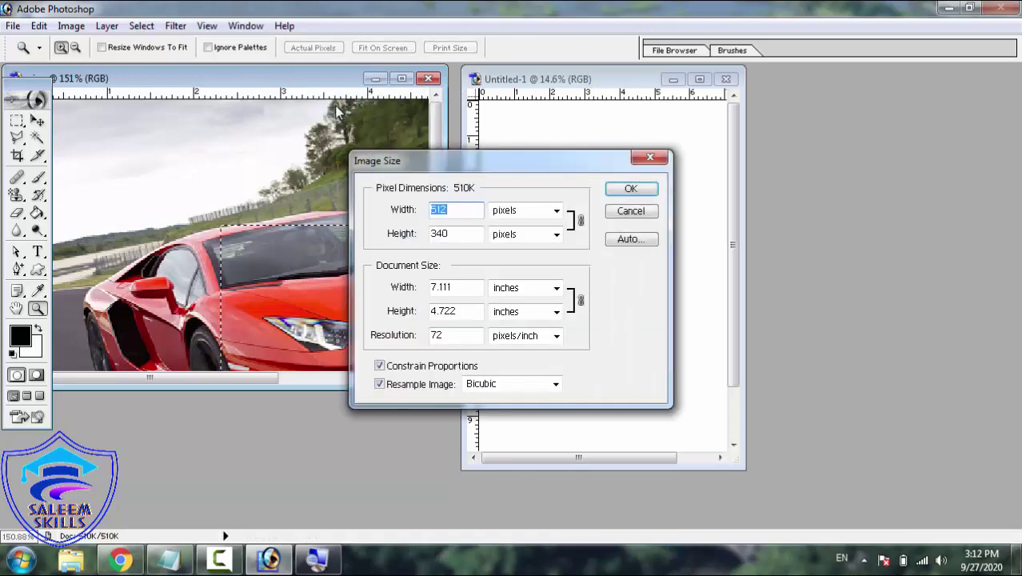
pyautogui.doubleClick(437, 334)
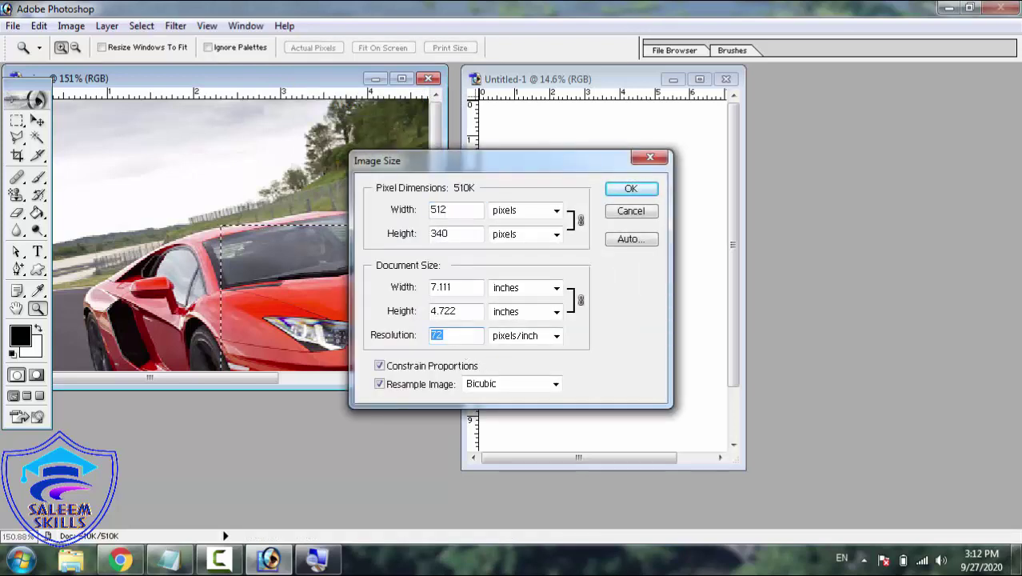
pyautogui.write('300')
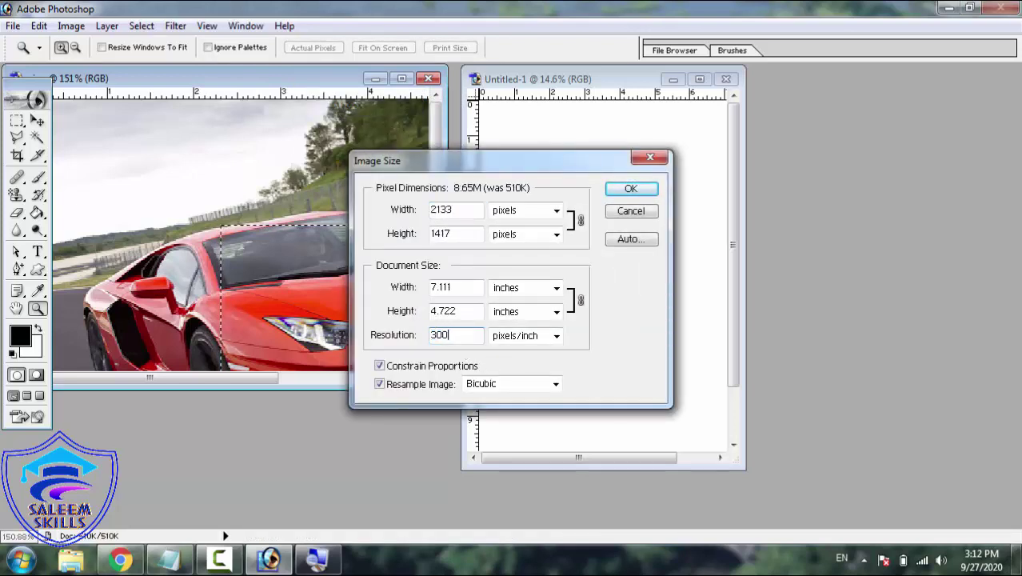
pyautogui.click(622, 190)
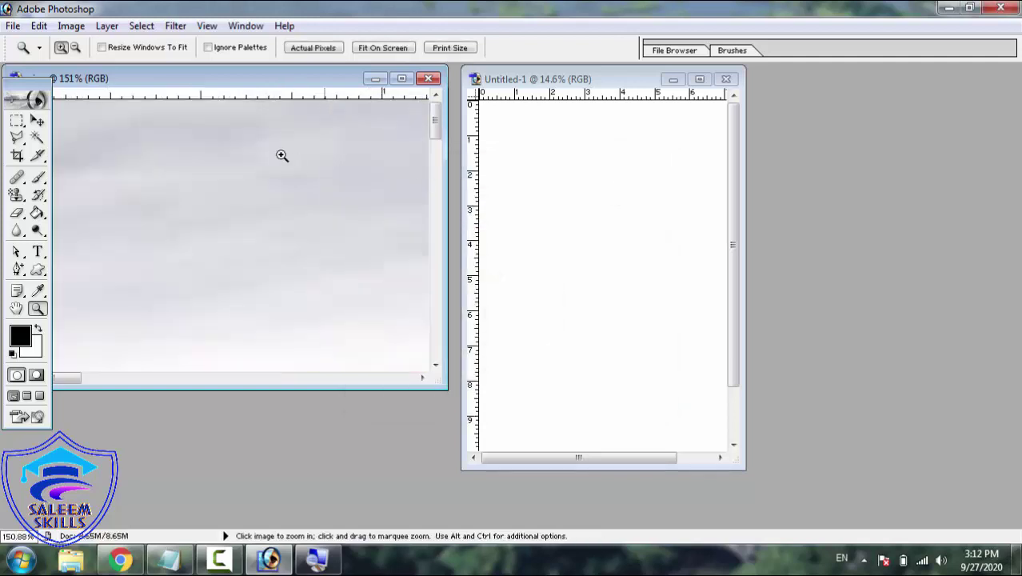
# - Select a rectangle about 2.9 by 2.1 inches over the hood and front bumper of the car image and copy it
pyautogui.click(245, 28)
pyautogui.moveTo(208, 27)
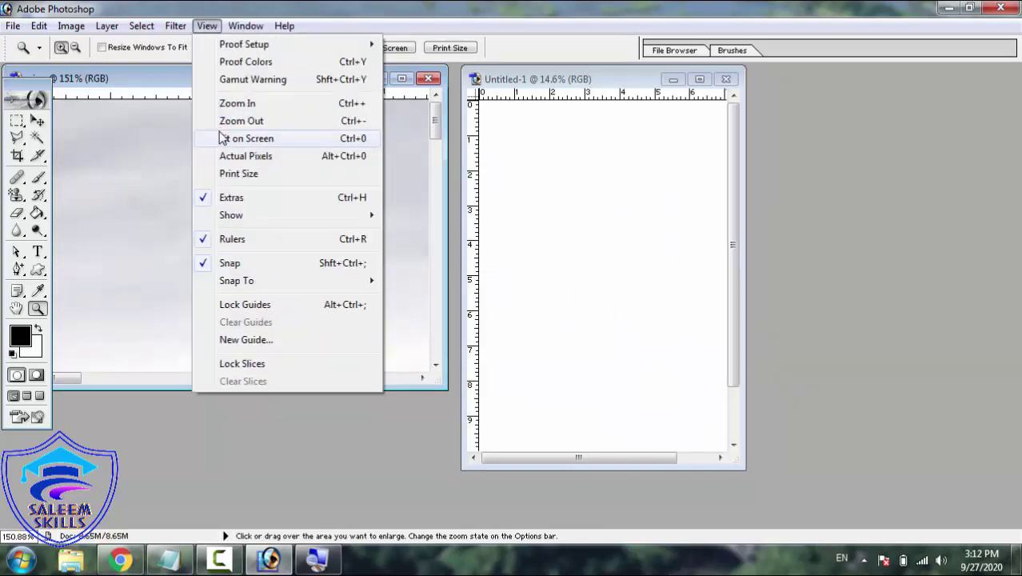
pyautogui.click(220, 137)
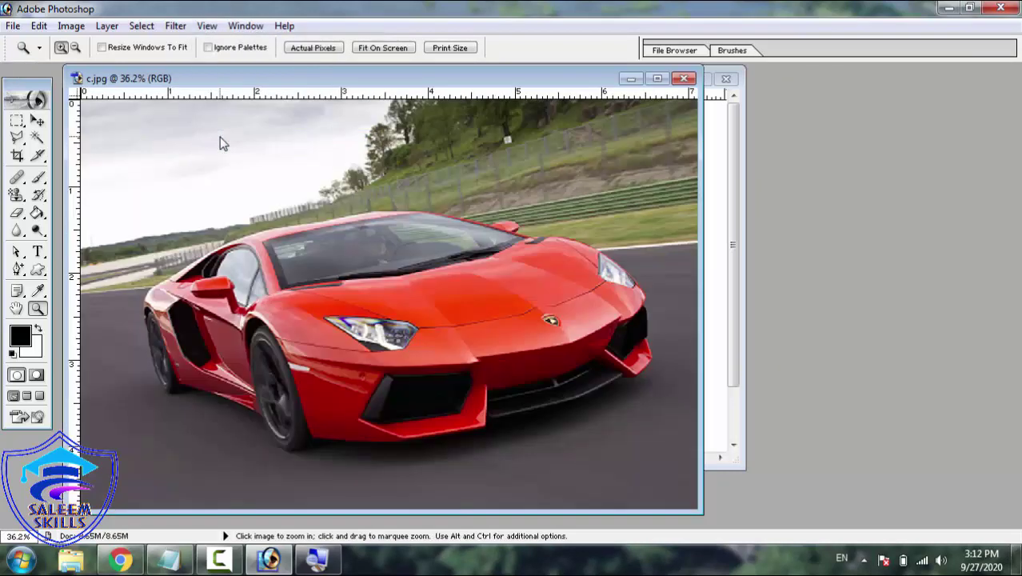
pyautogui.click(18, 121)
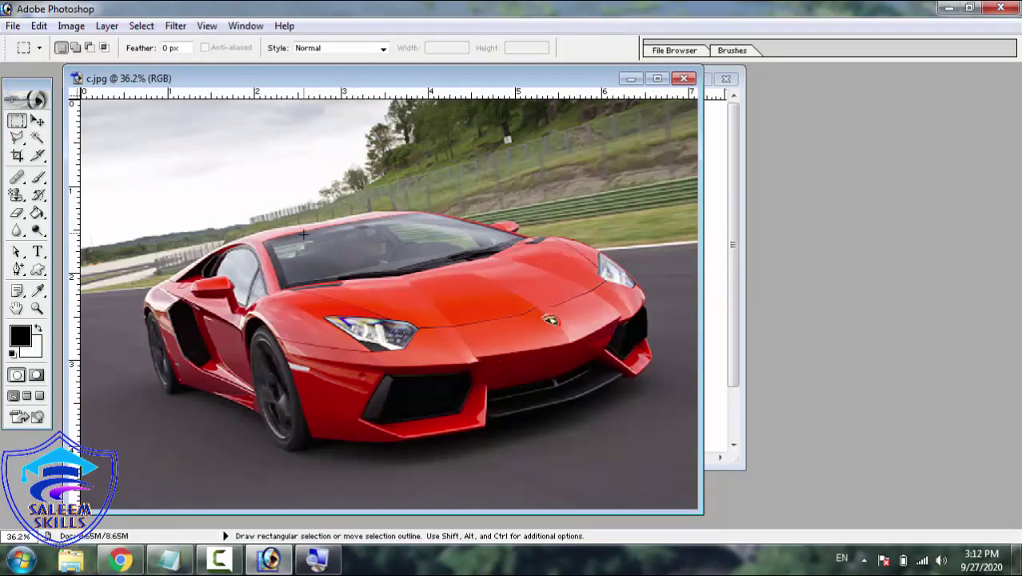
pyautogui.moveTo(518, 386); pyautogui.dragTo(557, 418)
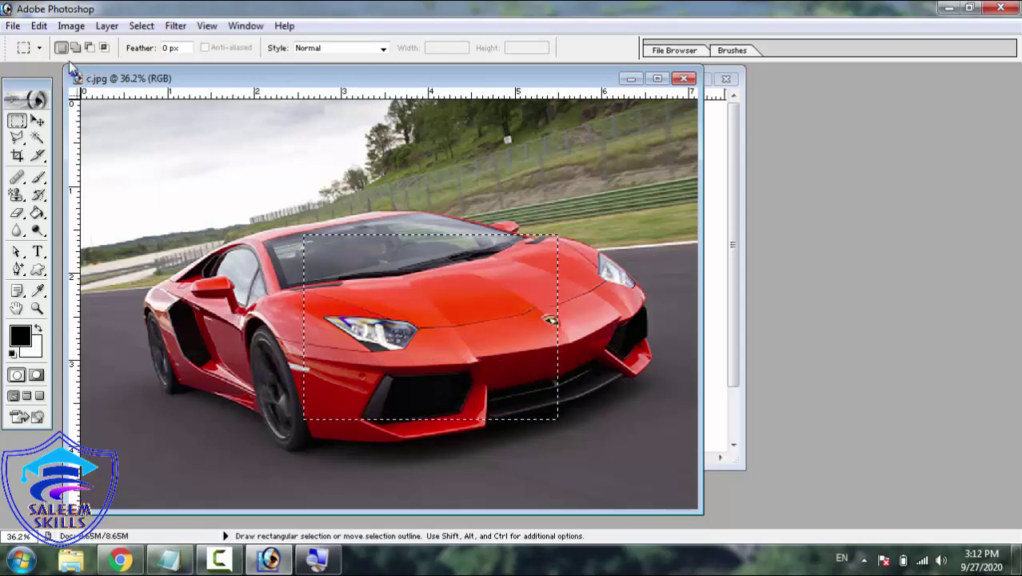
pyautogui.click(38, 26)
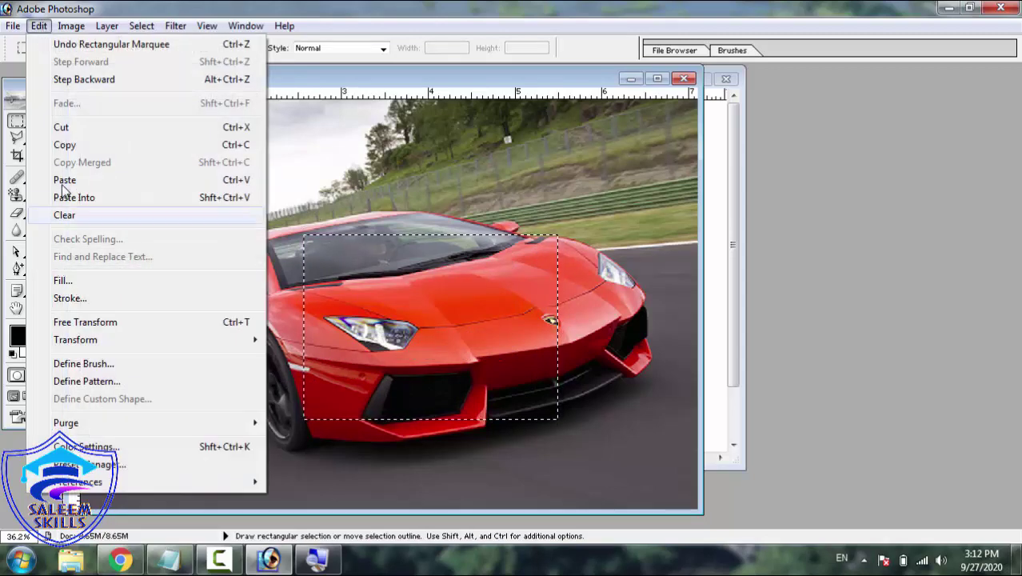
pyautogui.click(66, 144)
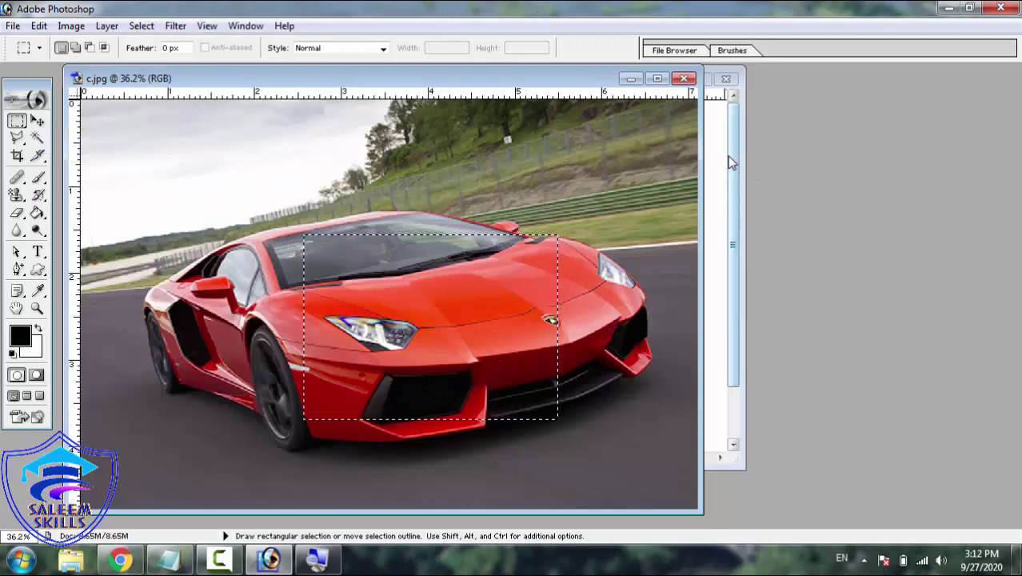
# - Paste the copied front section into the blank A4 document, maximize its window and view the pasted piece up close
pyautogui.hotkey('ctrl', 'alt', 'n')
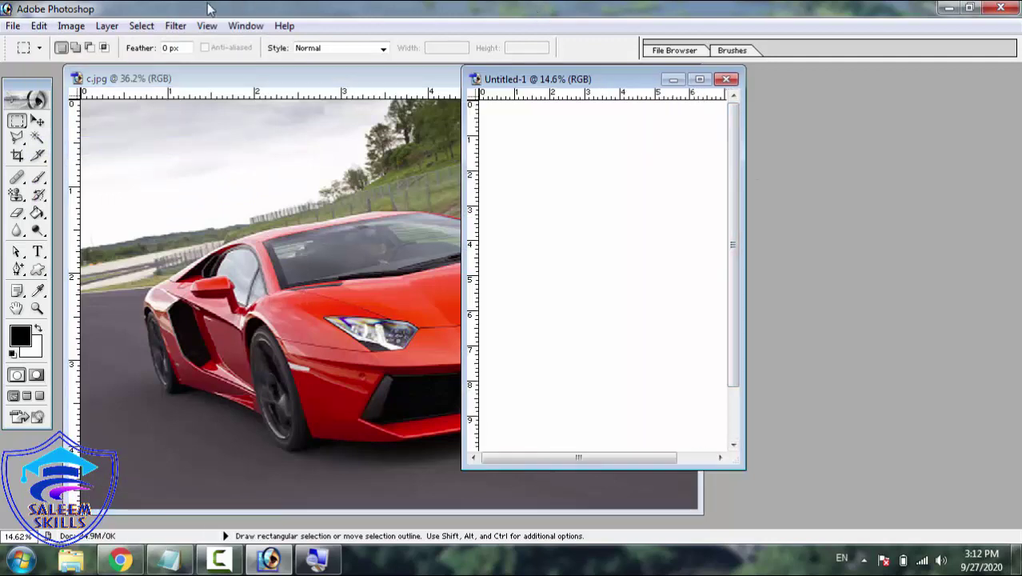
pyautogui.click(40, 26)
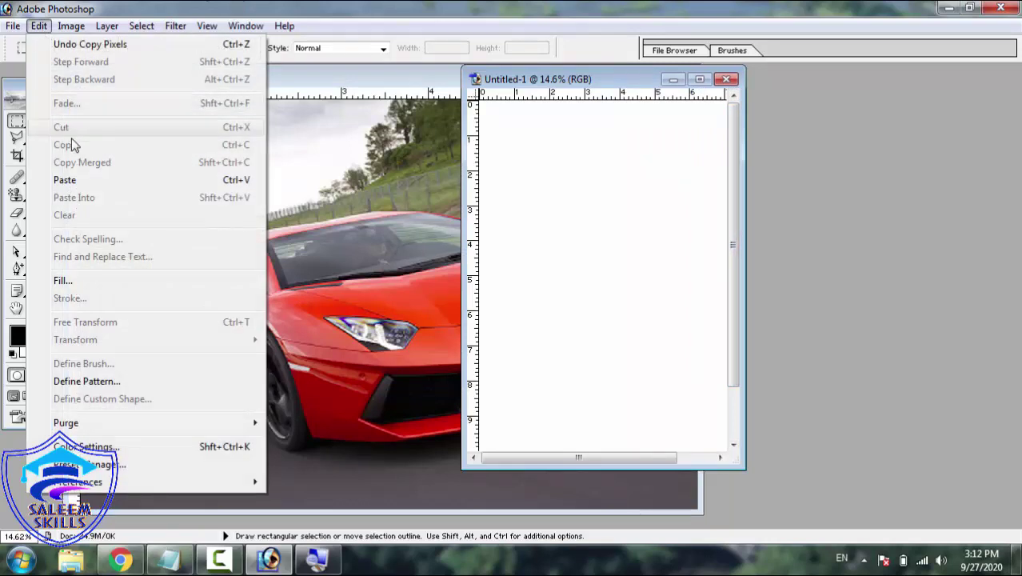
pyautogui.click(84, 179)
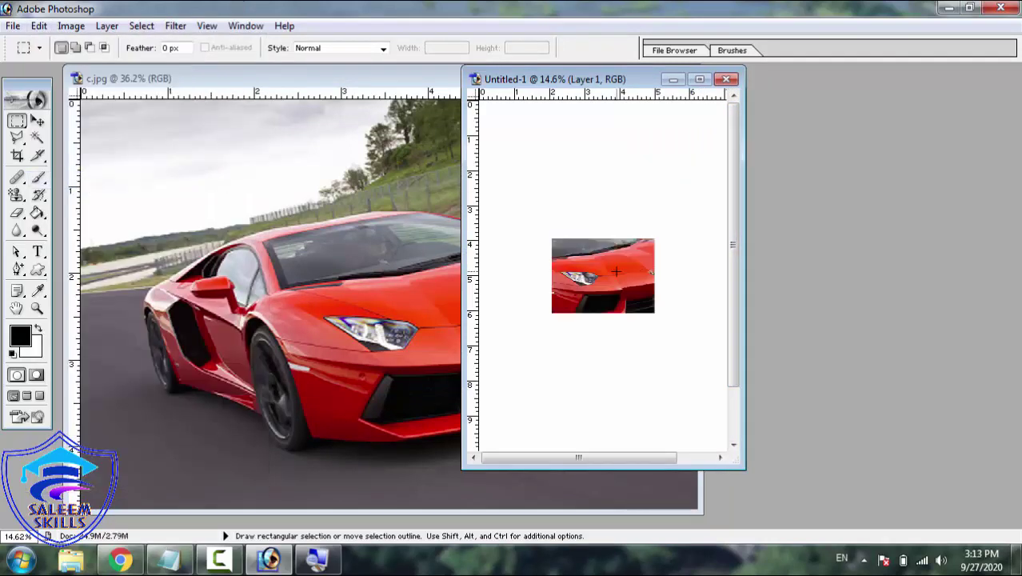
pyautogui.click(703, 82)
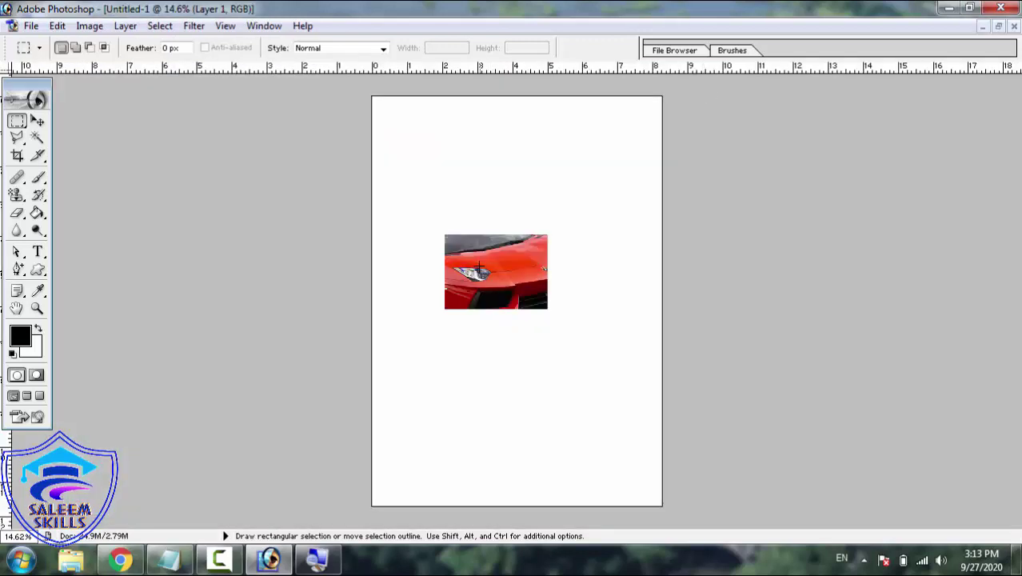
pyautogui.press('z')
pyautogui.moveTo(404, 222); pyautogui.dragTo(626, 372)
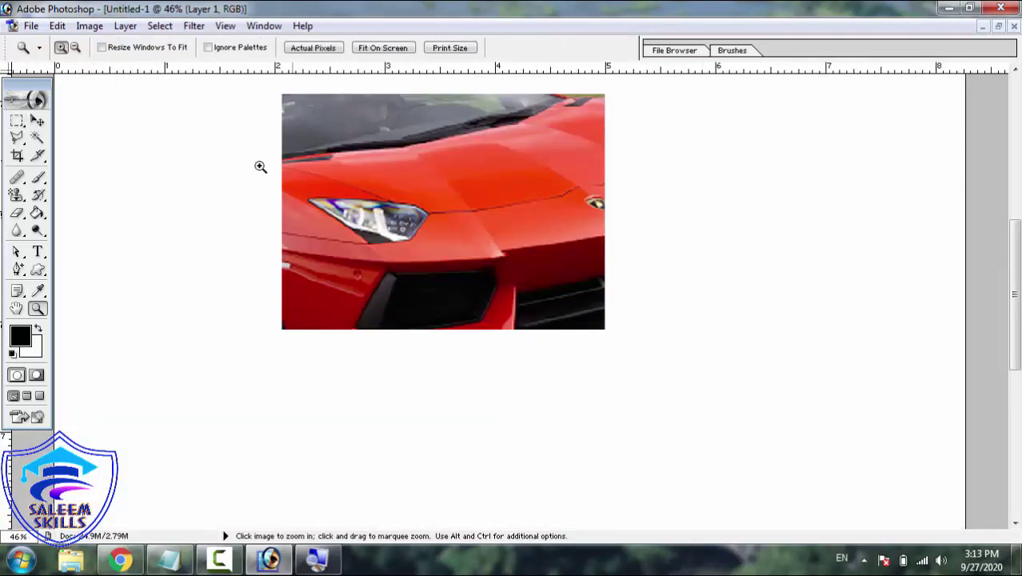
# - Return to the full page and move the pasted front section to the upper-left corner of the A4 page
pyautogui.rightClick(312, 191)
pyautogui.click(349, 204)
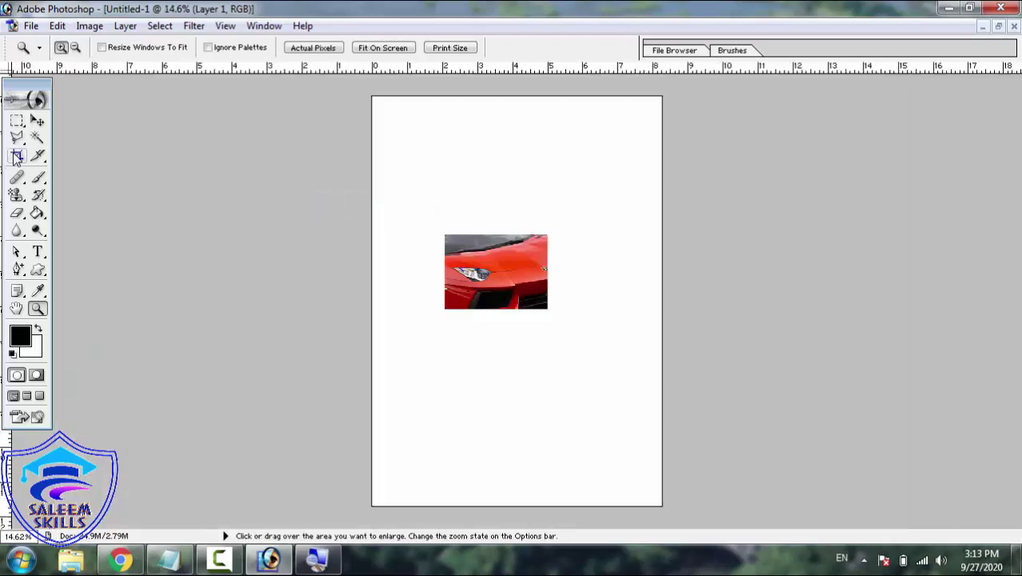
pyautogui.click(37, 121)
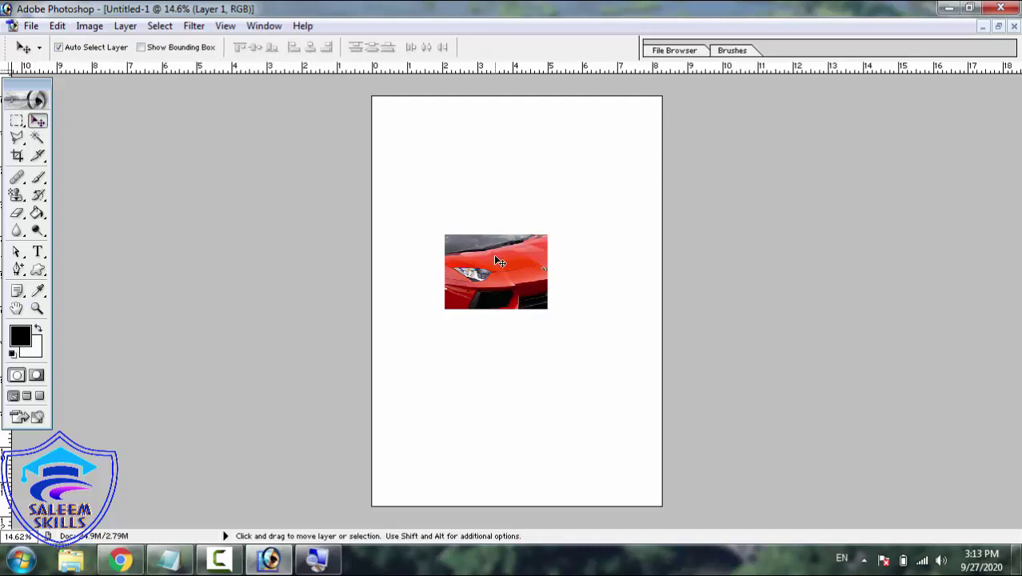
pyautogui.moveTo(495, 256); pyautogui.dragTo(434, 137)
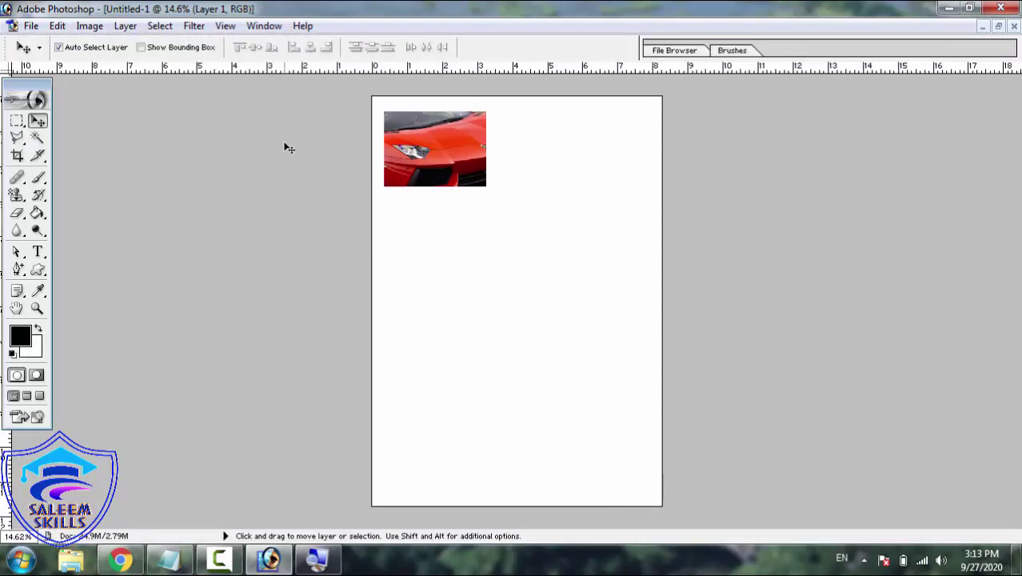
# - Show the Layers palette, then select the Background layer and return to Layer 1
pyautogui.click(258, 29)
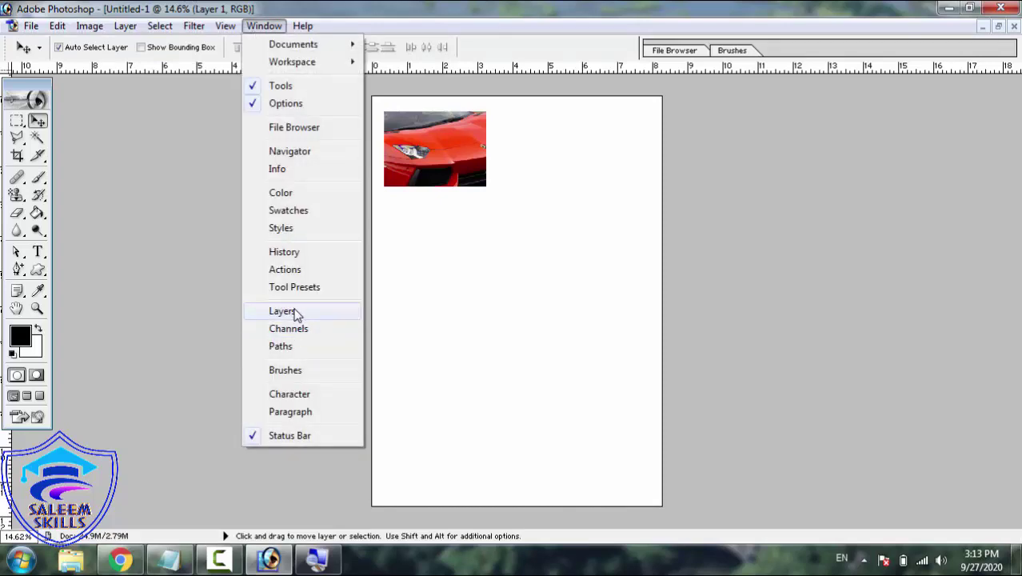
pyautogui.click(282, 311)
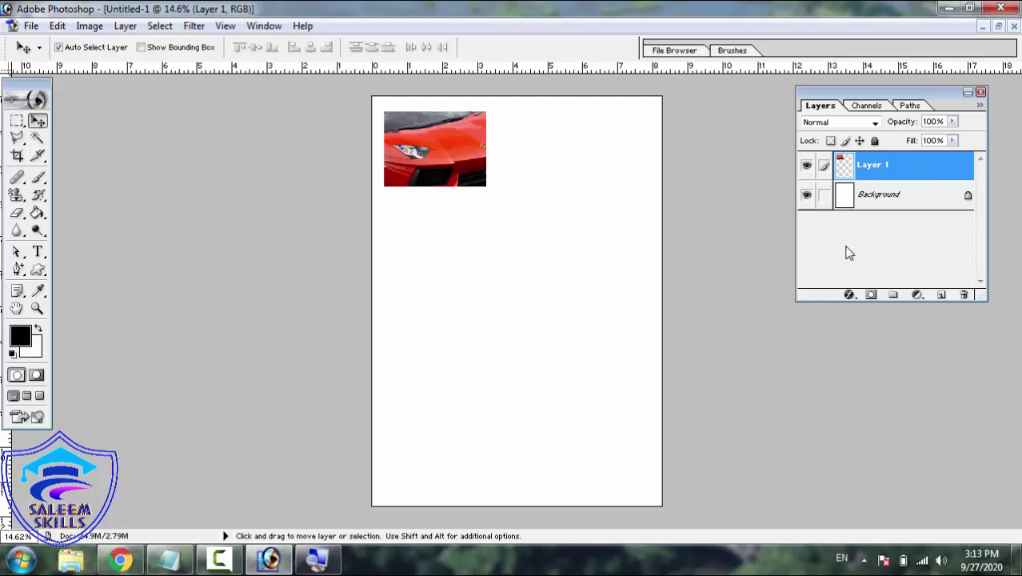
pyautogui.click(880, 206)
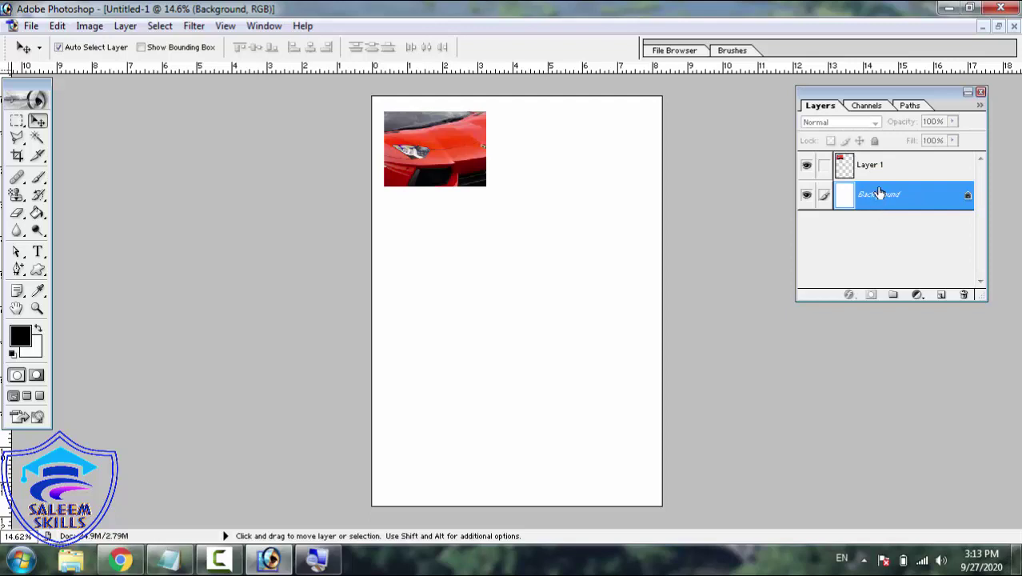
pyautogui.click(877, 178)
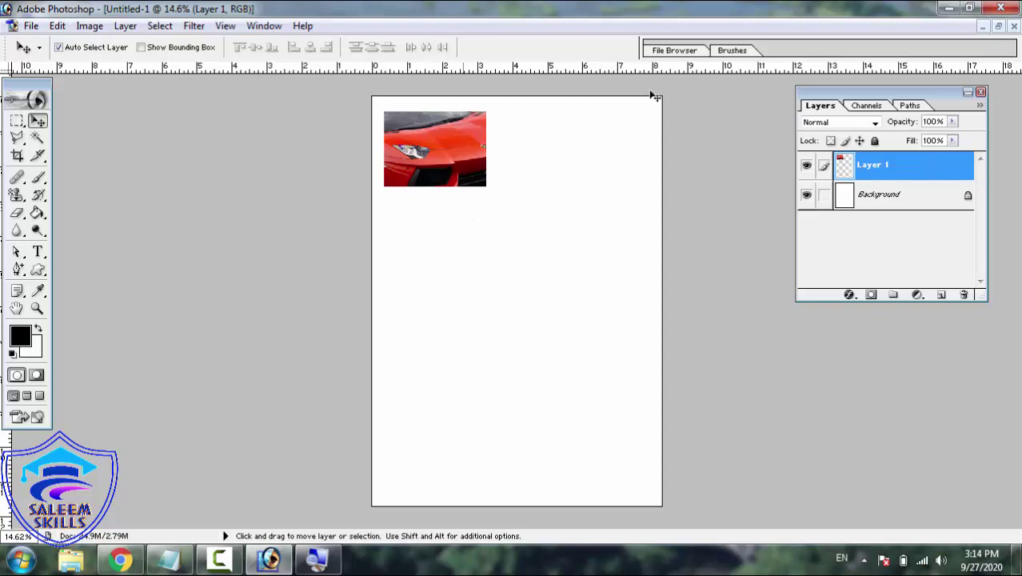
# - Examine the pasted piece's edges up close in the A4 document, then return to the full-page view
pyautogui.click(996, 28)
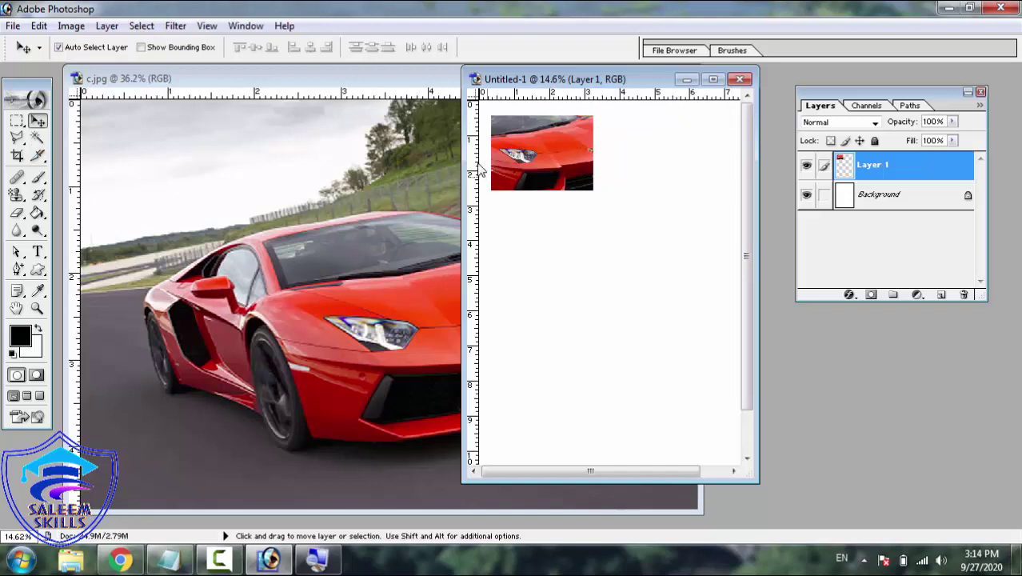
pyautogui.click(16, 122)
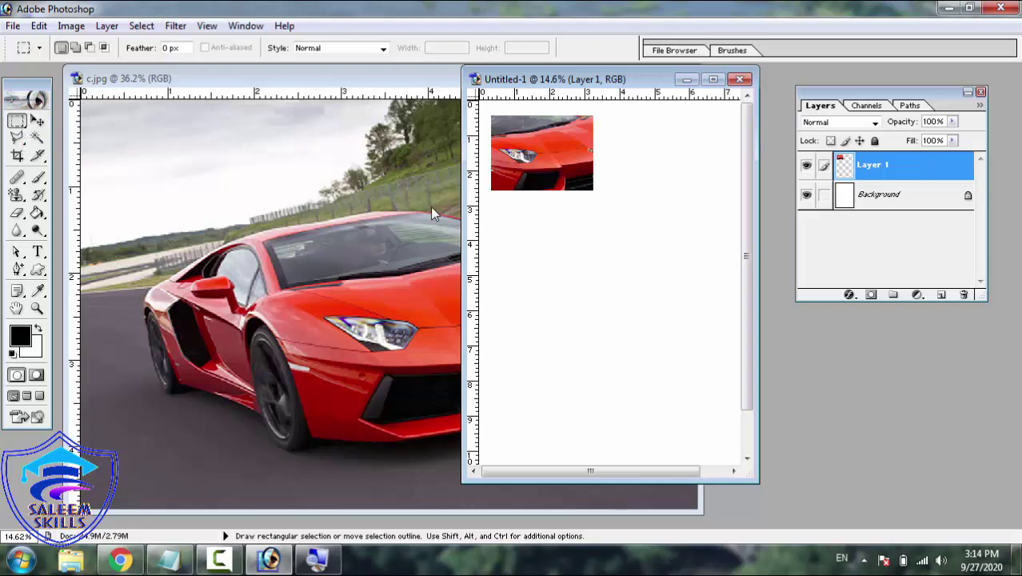
pyautogui.press('z')
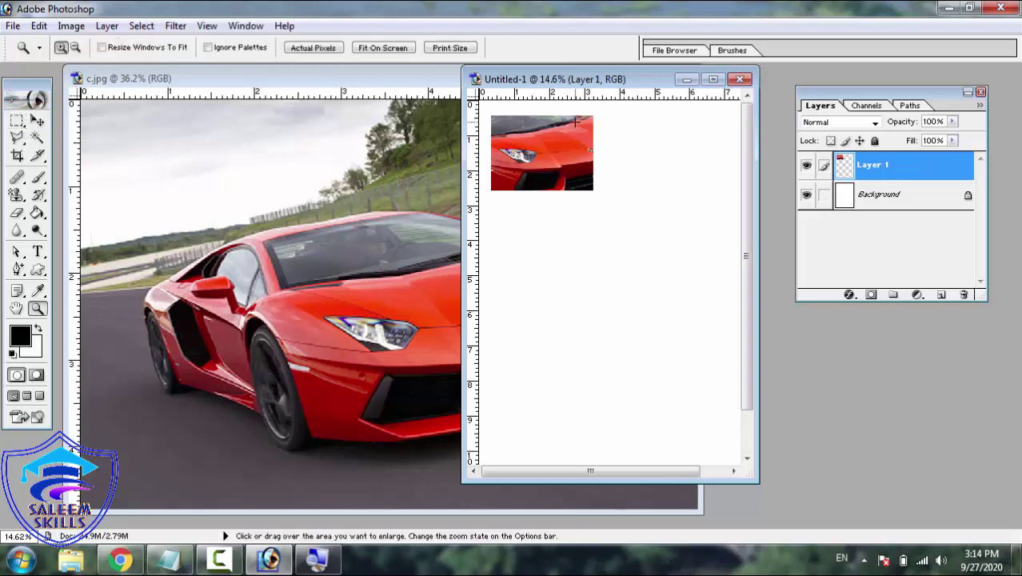
pyautogui.moveTo(591, 117); pyautogui.dragTo(542, 106)
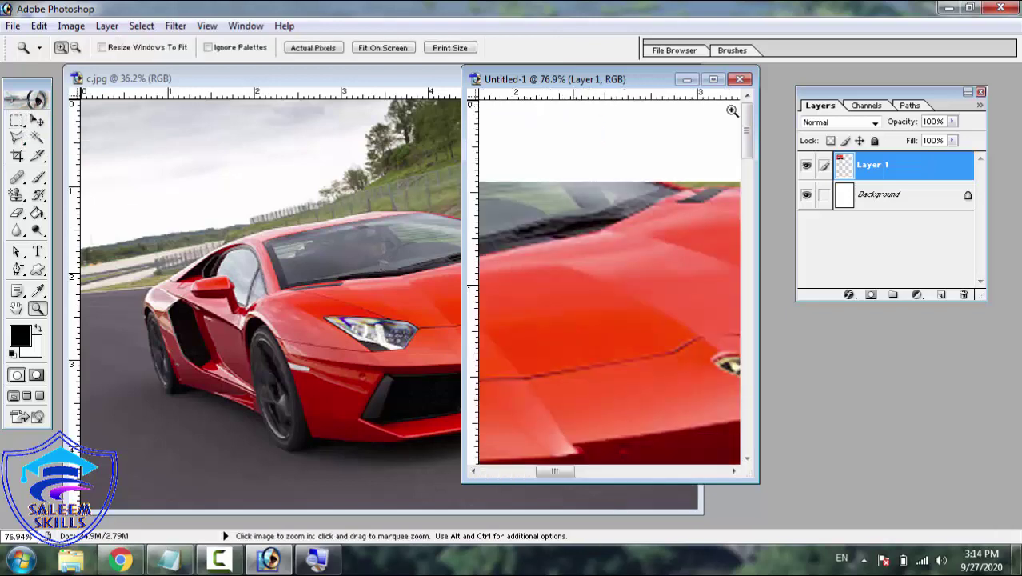
pyautogui.click(713, 79)
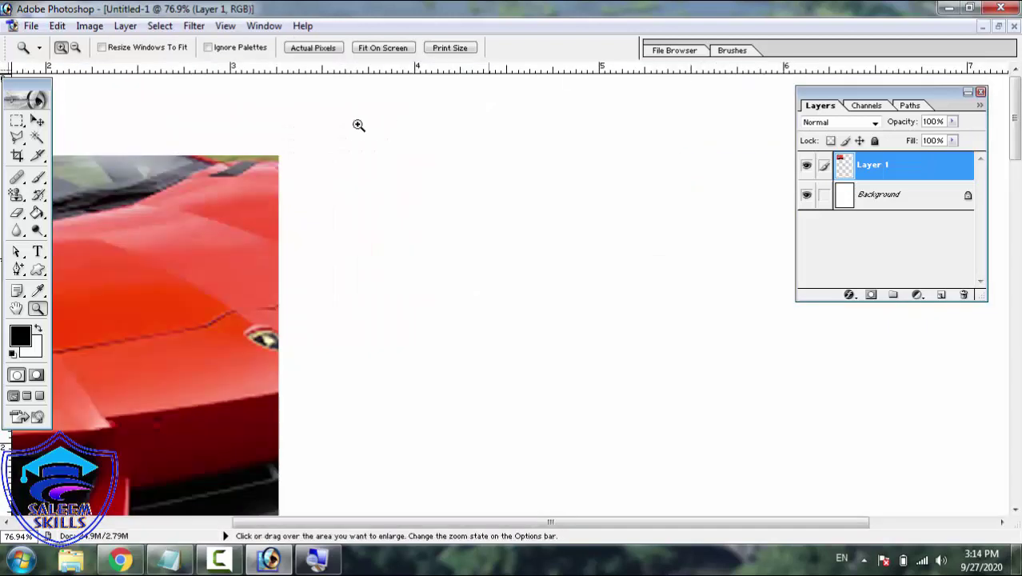
pyautogui.rightClick(218, 158)
pyautogui.click(236, 169)
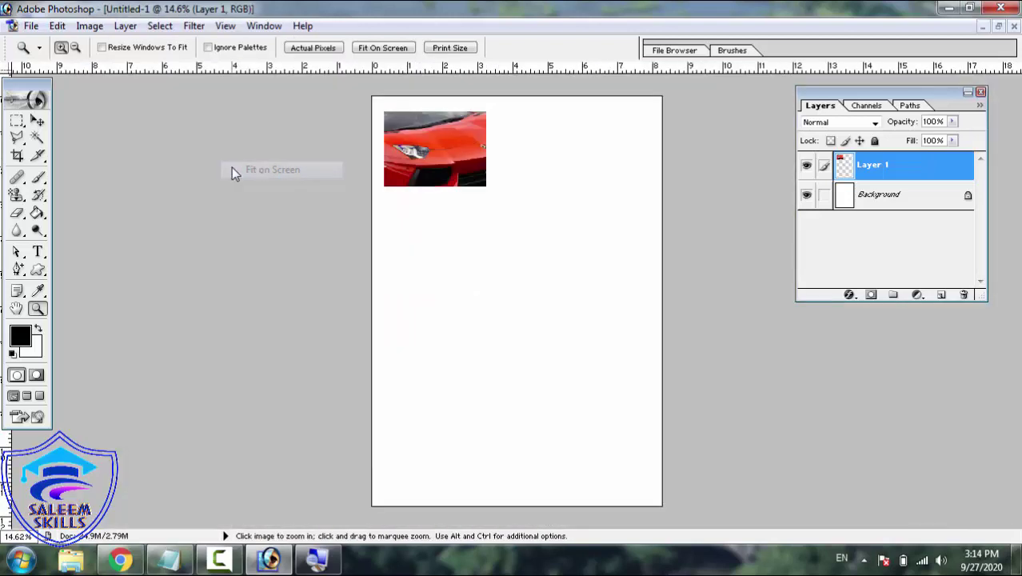
pyautogui.moveTo(370, 99); pyautogui.dragTo(493, 193)
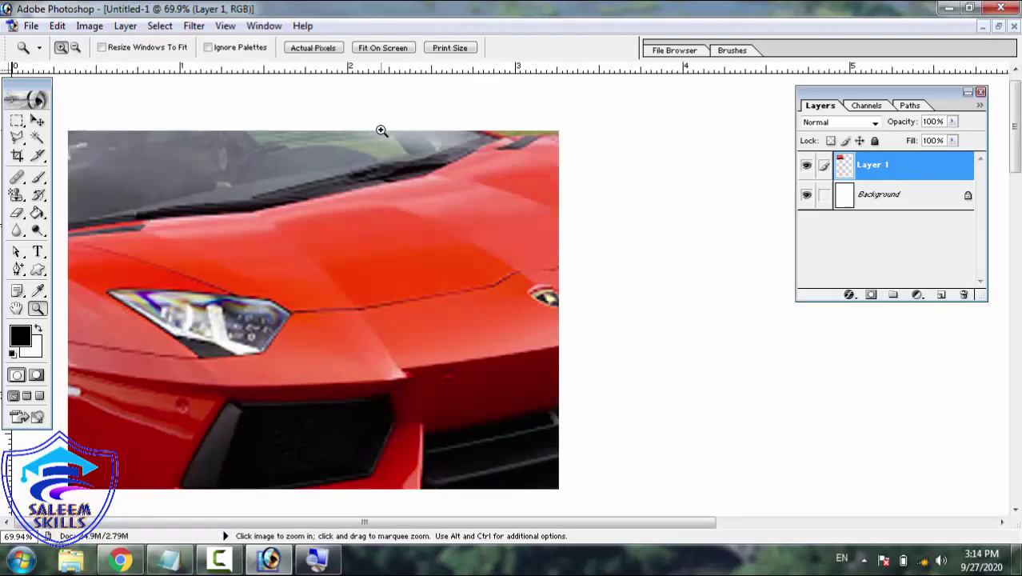
pyautogui.rightClick(333, 152)
pyautogui.click(362, 165)
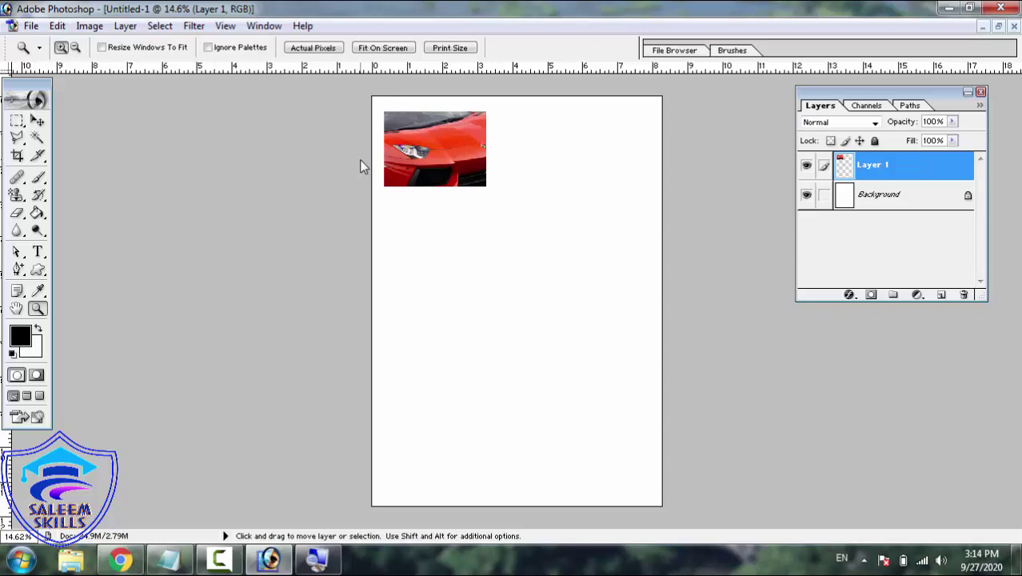
# - Switch to the car image and select a rectangle about 2.5 by 2.2 inches over the windshield, headlight and front wheel
pyautogui.hotkey('ctrl', 'Tab')
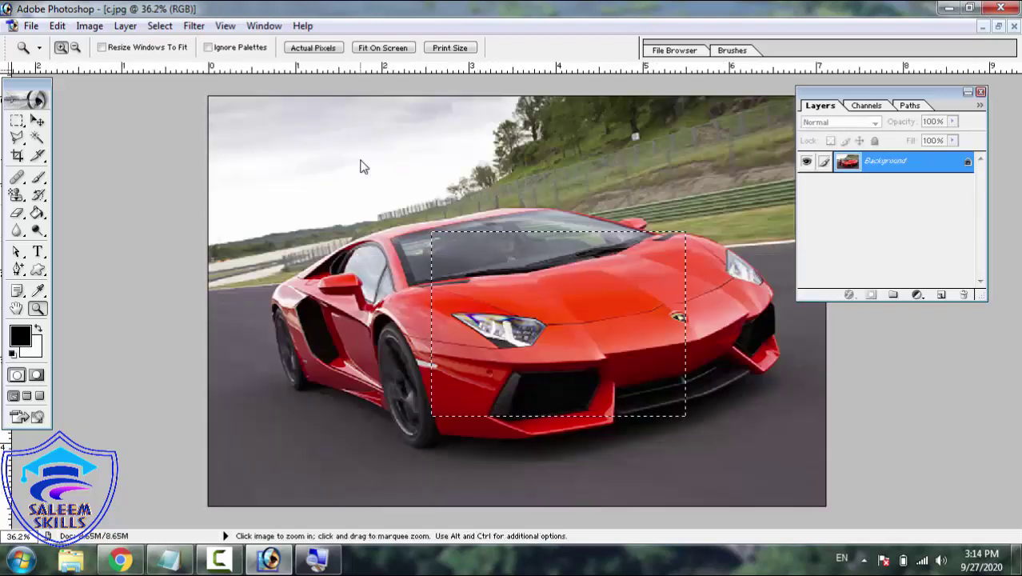
pyautogui.click(17, 122)
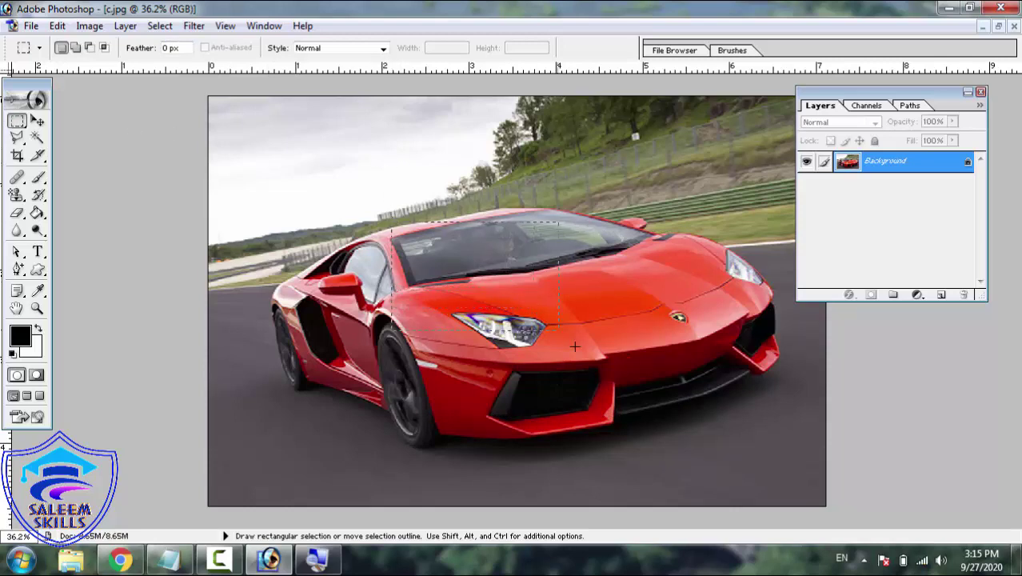
pyautogui.moveTo(612, 408); pyautogui.dragTo(613, 412)
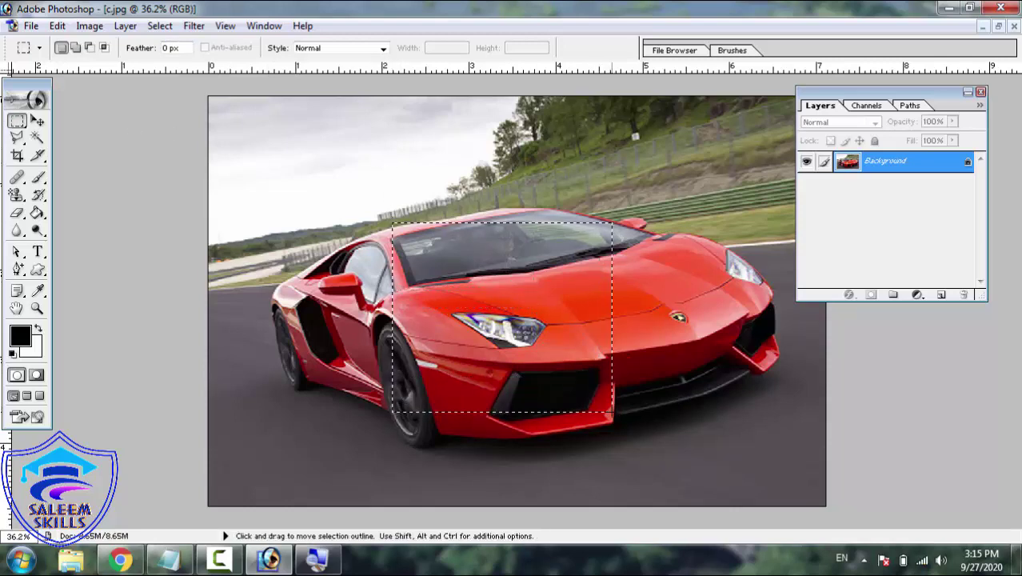
# - Set the marquee feather to 30 px and select a rectangle about 2.3 by 2 inches over the windshield and headlight
pyautogui.doubleClick(168, 49)
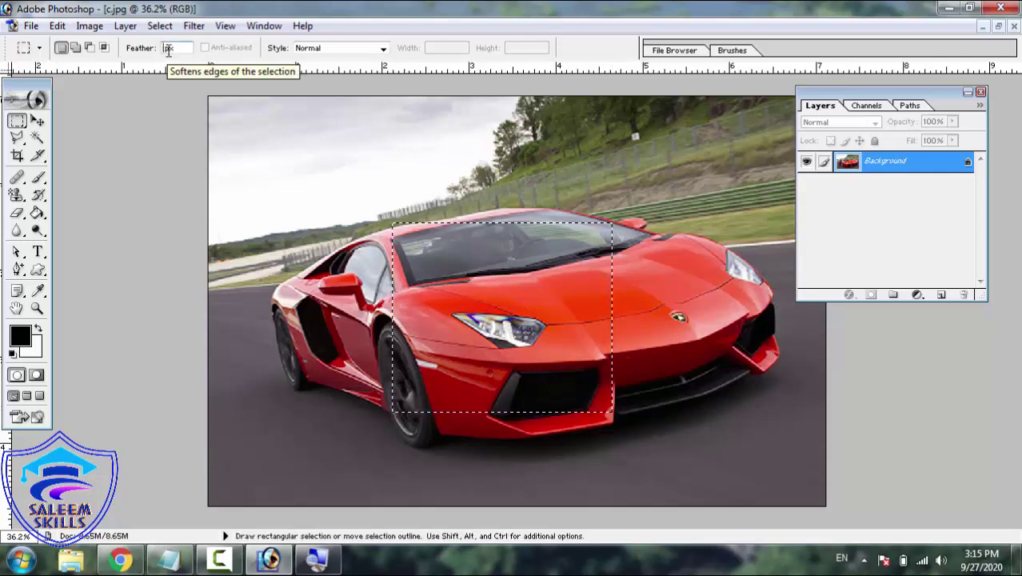
pyautogui.write('30')
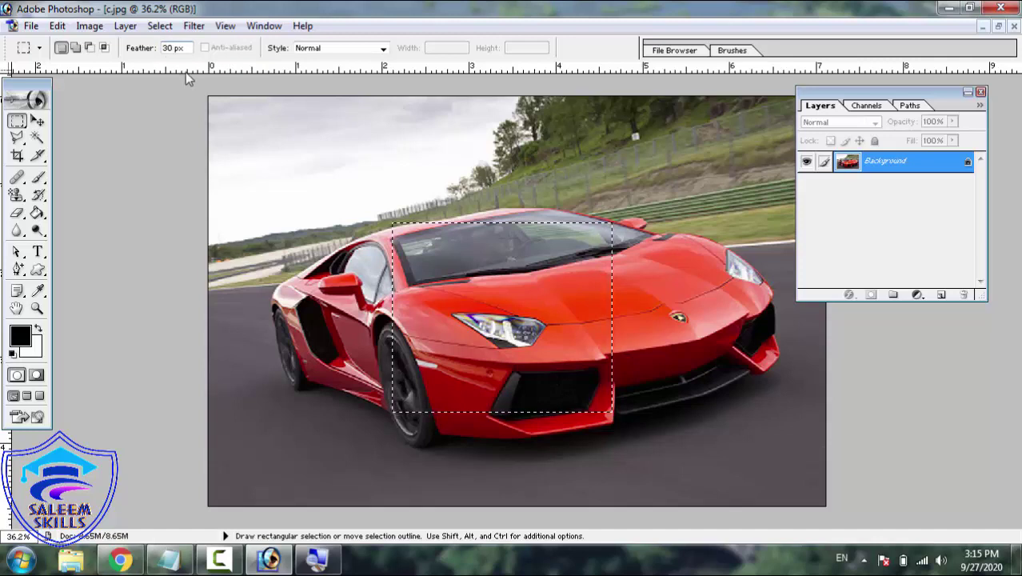
pyautogui.press('Return')
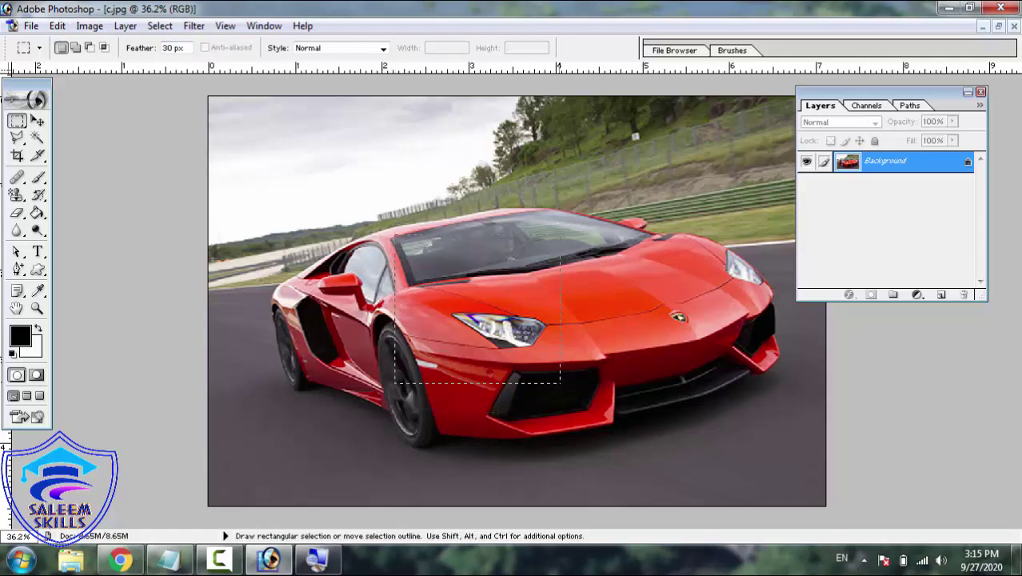
pyautogui.moveTo(593, 405); pyautogui.dragTo(596, 409)
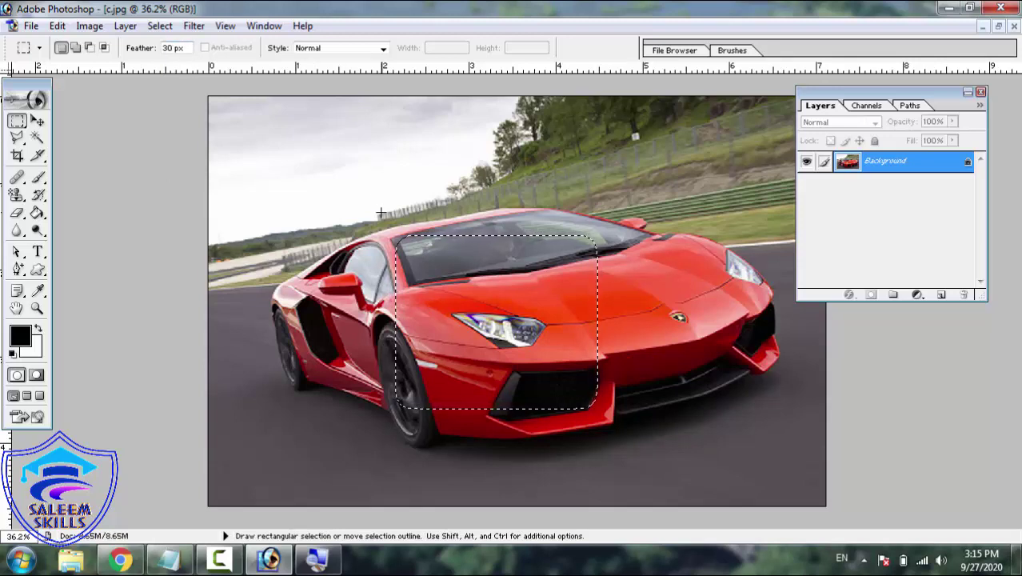
# - Inspect the feathered selection's rounded corners up close and copy the selected part of the car
pyautogui.press('z')
pyautogui.moveTo(360, 210); pyautogui.dragTo(631, 430)
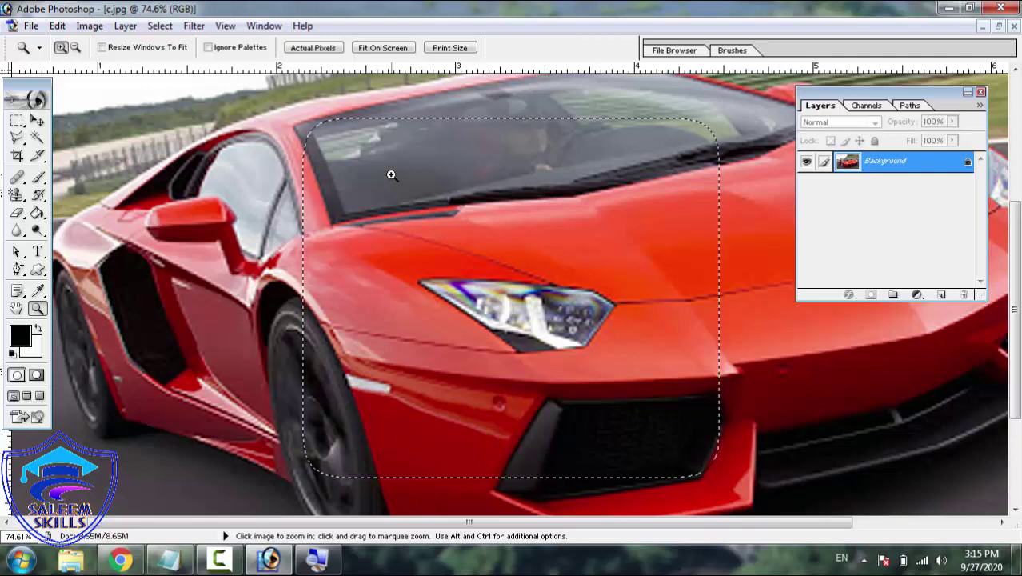
pyautogui.click(57, 26)
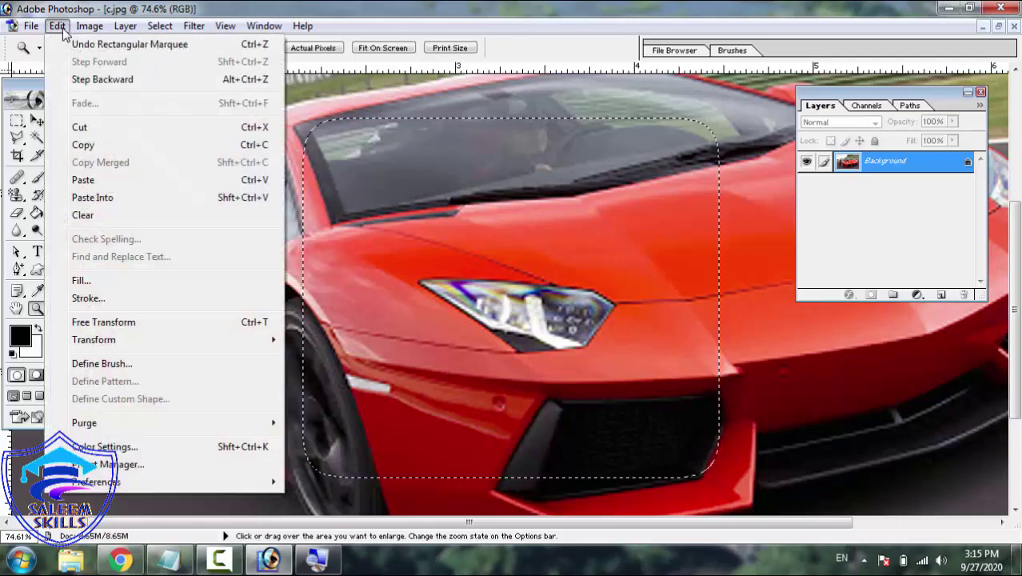
pyautogui.click(87, 145)
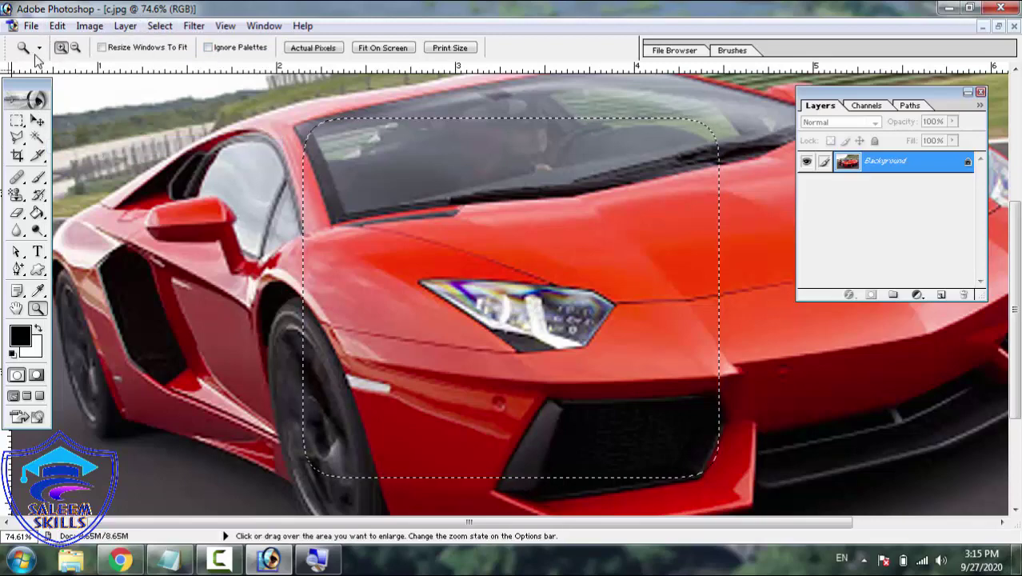
pyautogui.click(17, 120)
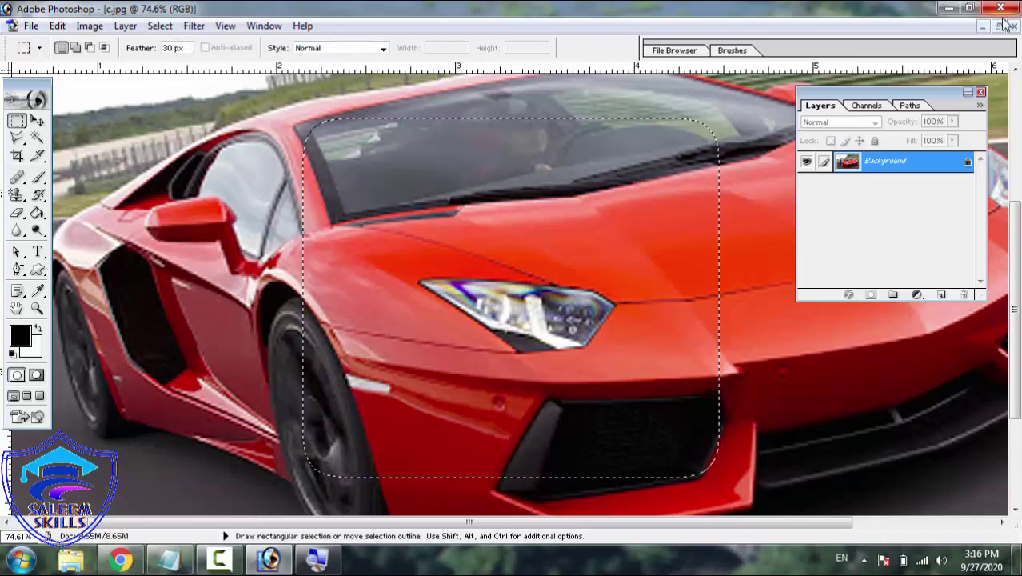
pyautogui.hotkey('ctrl', 'c')
# - Paste the feathered piece into the A4 document and place it to the right of the first piece
pyautogui.hotkey('ctrl', 'Tab')
pyautogui.hotkey('ctrl', 'v')
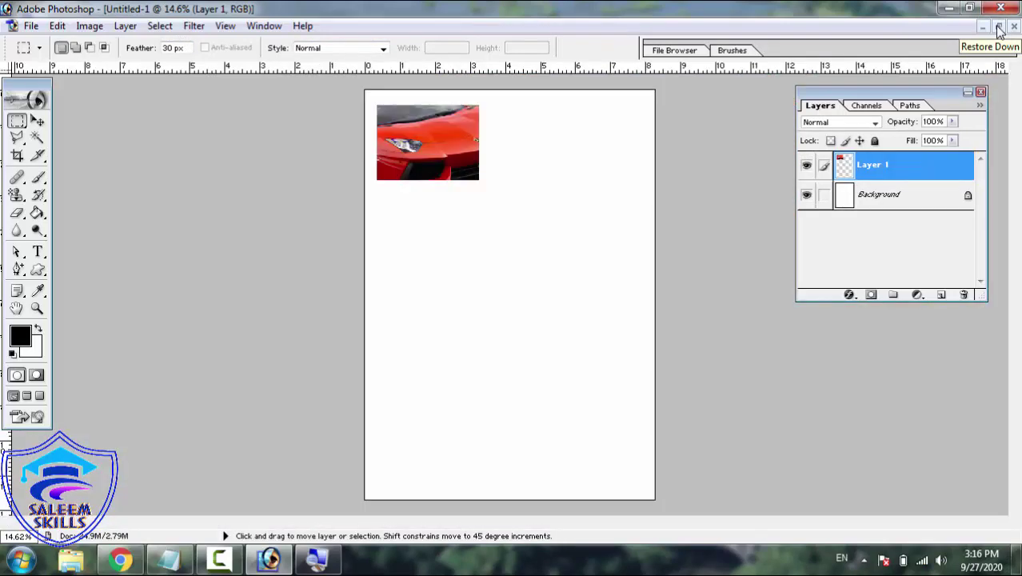
pyautogui.click(57, 26)
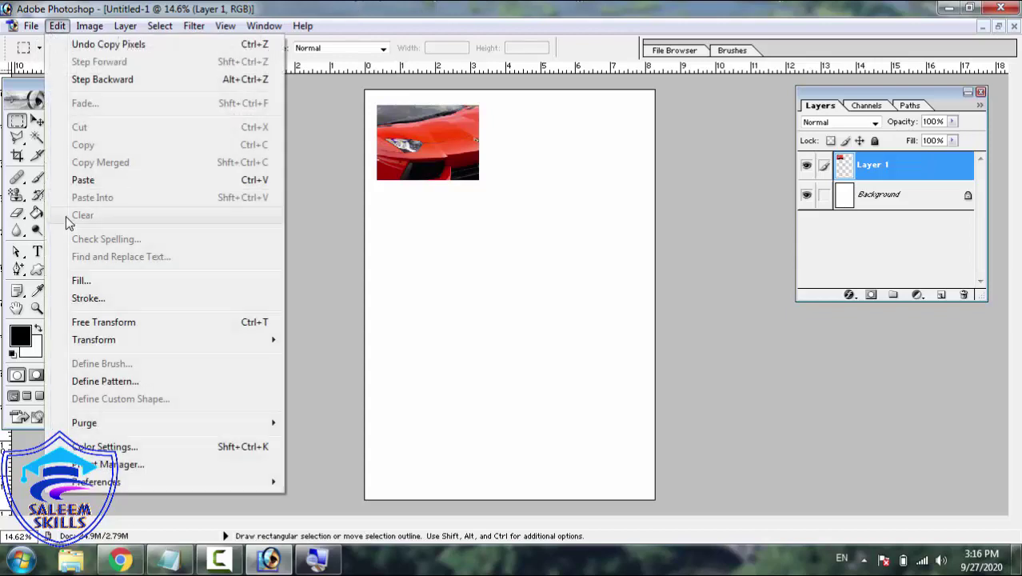
pyautogui.click(91, 182)
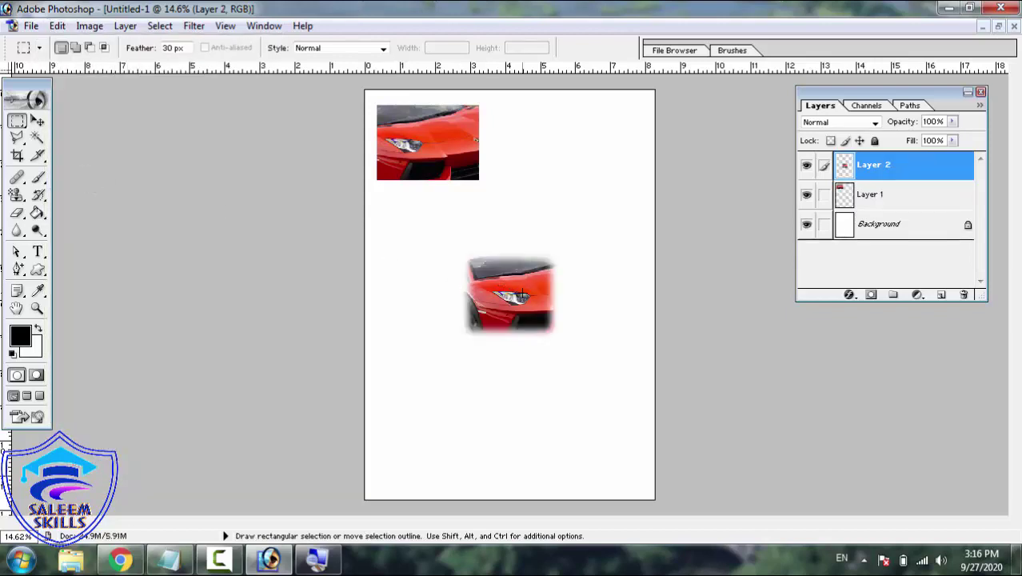
pyautogui.click(38, 122)
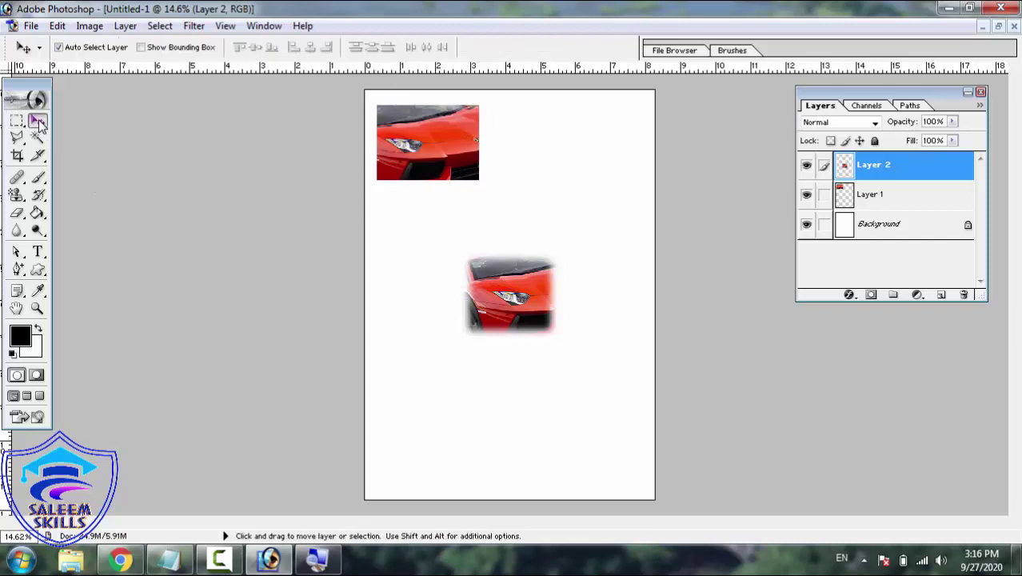
pyautogui.moveTo(483, 283); pyautogui.dragTo(524, 138)
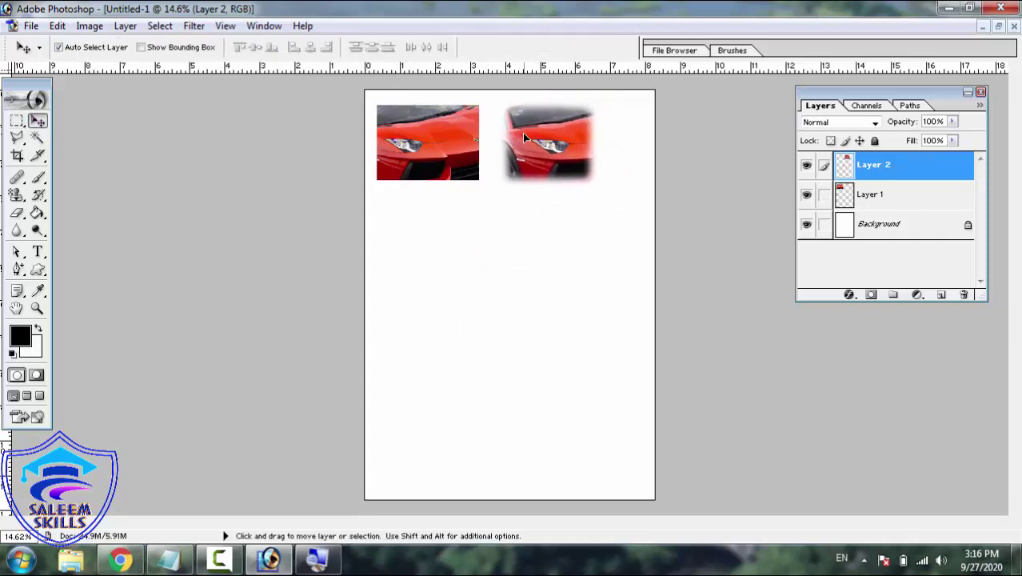
# - Compare the two pasted pieces up close, collapsing the Layers palette to uncover the feathered edges
pyautogui.click(37, 308)
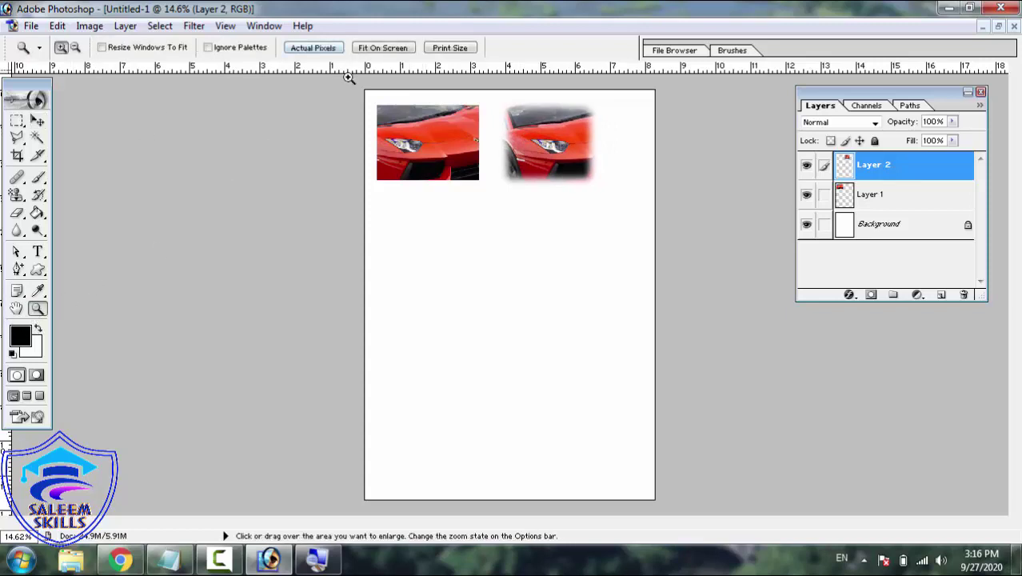
pyautogui.moveTo(365, 92); pyautogui.dragTo(634, 193)
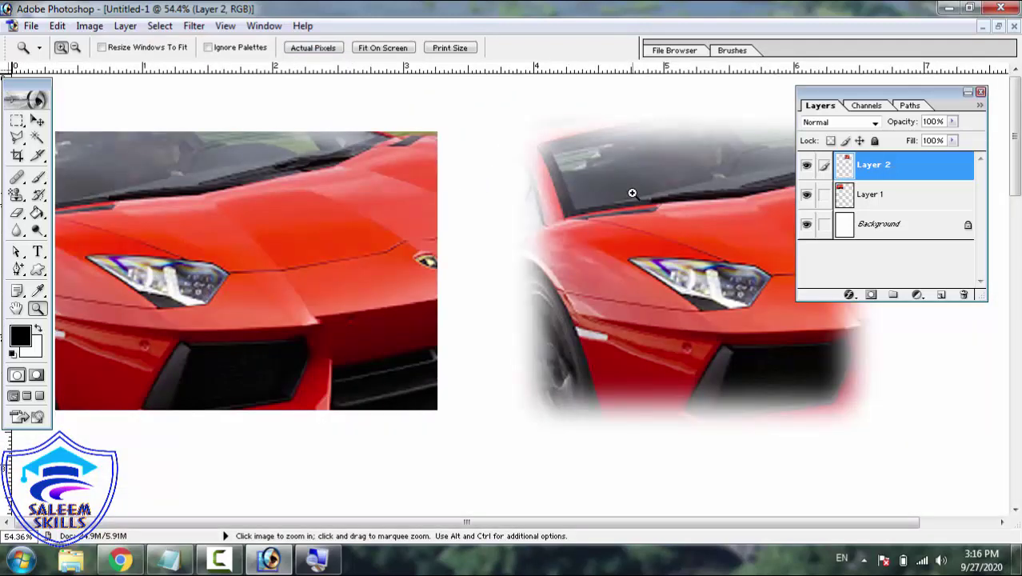
pyautogui.click(968, 93)
pyautogui.hotkey('ctrl', '+')
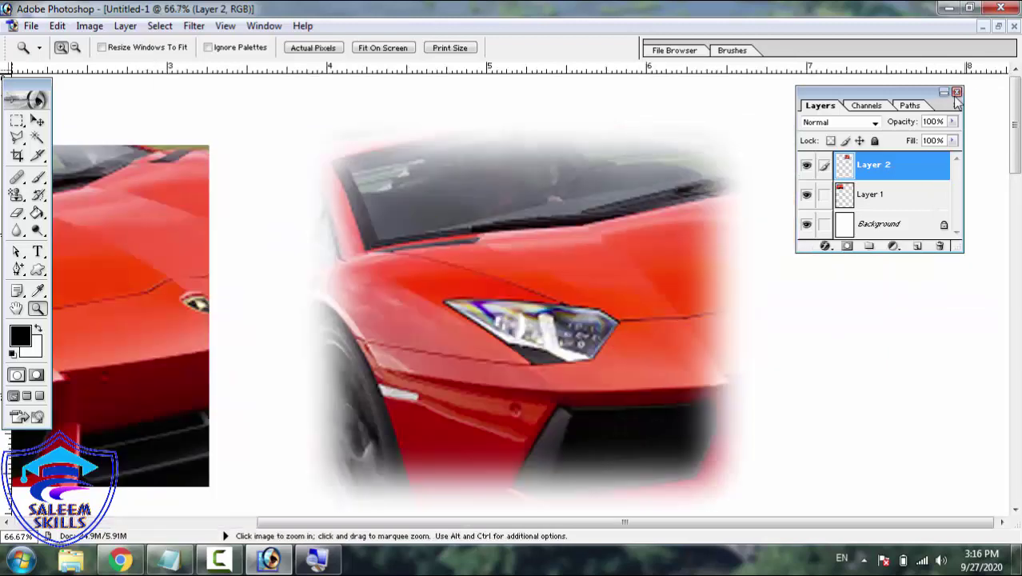
pyautogui.click(943, 93)
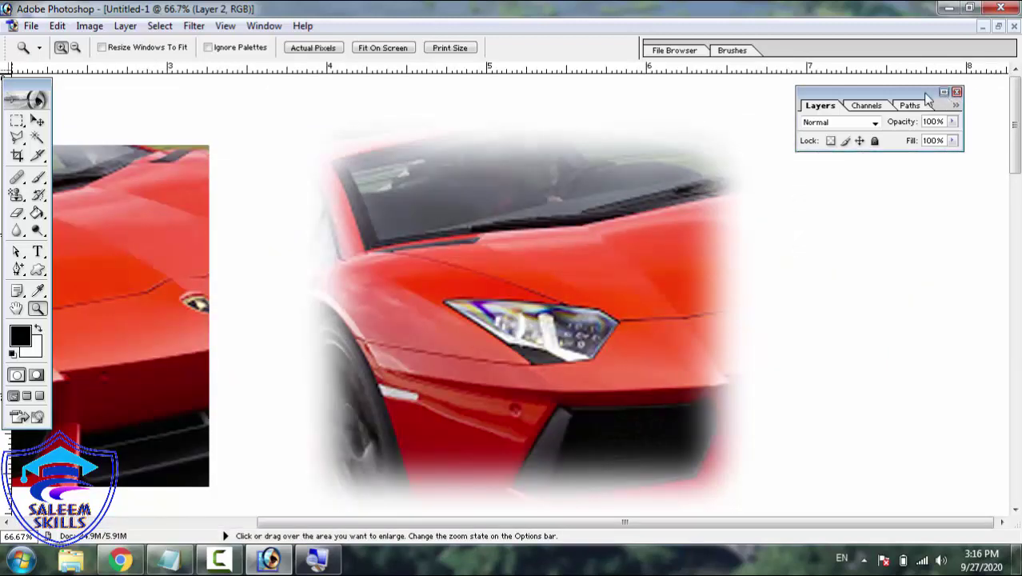
# - Move the collapsed Layers palette clear of the canvas and compare the plain and feathered pieces at different magnifications
pyautogui.moveTo(947, 88); pyautogui.dragTo(988, 54)
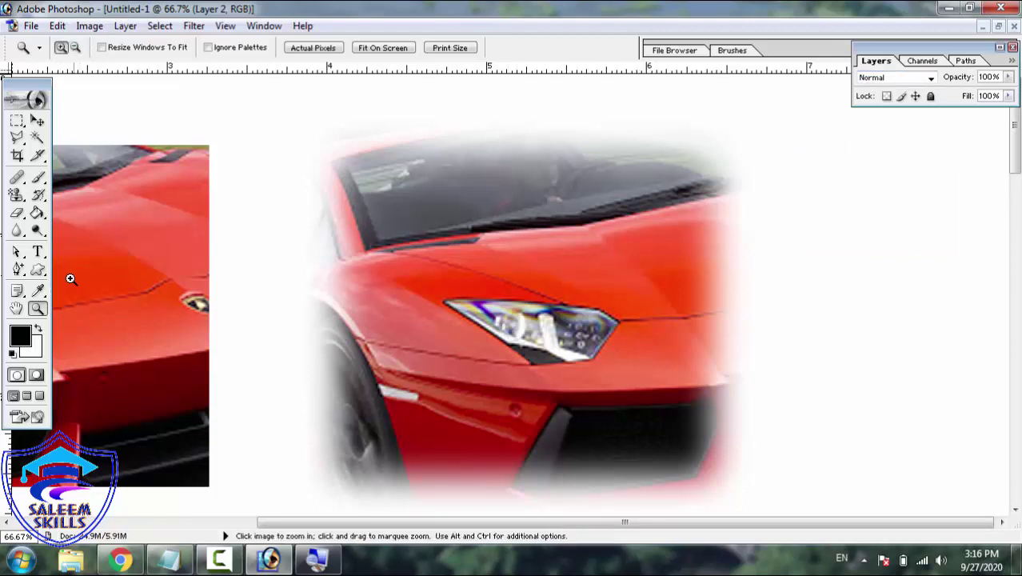
pyautogui.click(327, 51)
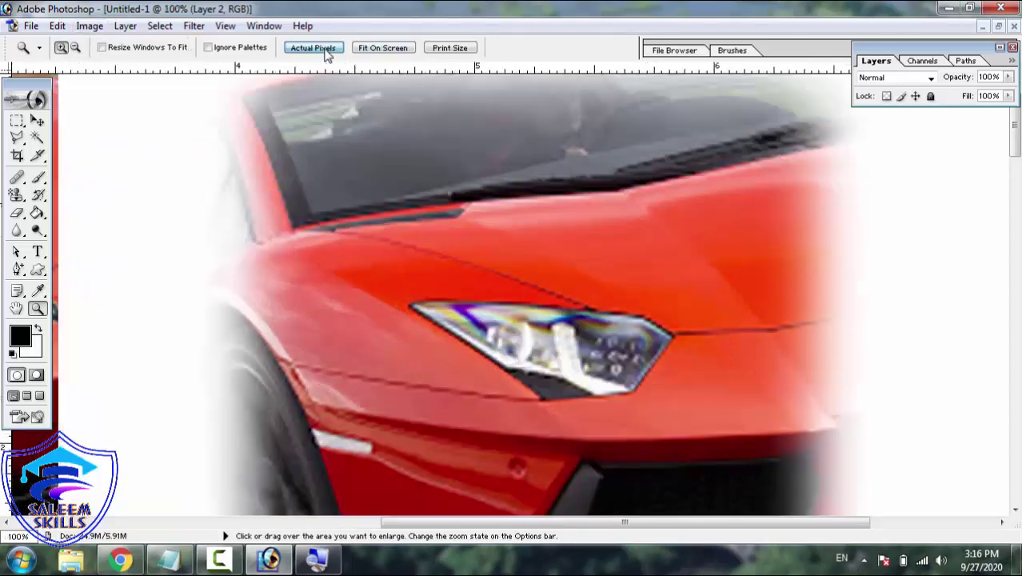
pyautogui.click(375, 49)
pyautogui.click(447, 47)
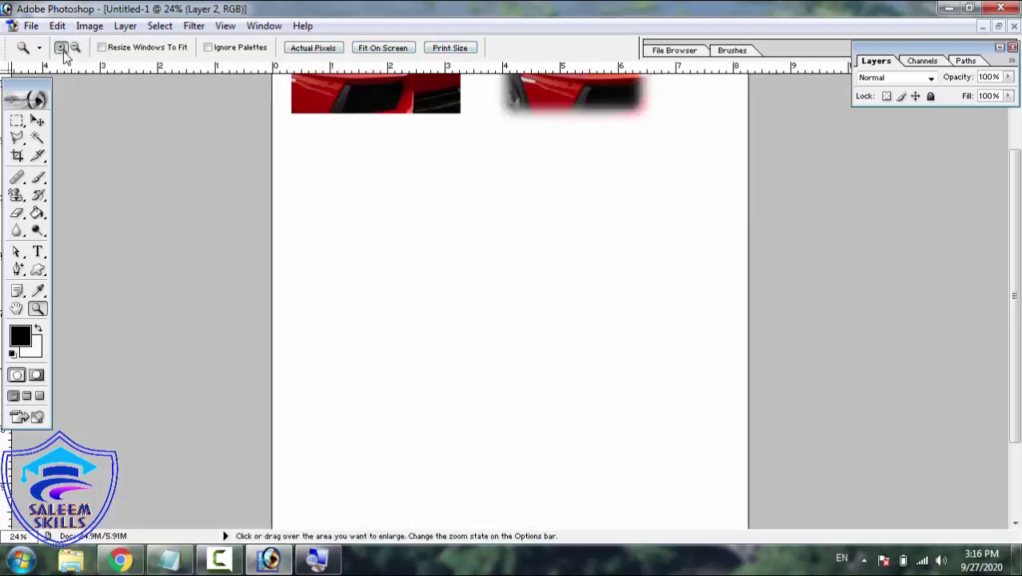
pyautogui.moveTo(267, 148); pyautogui.dragTo(839, 6)
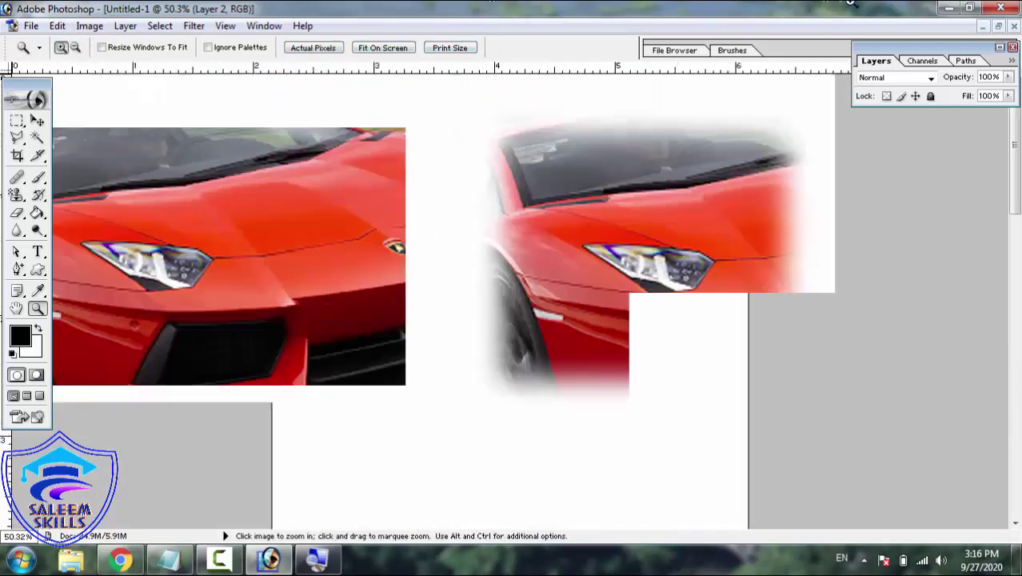
pyautogui.click(76, 48)
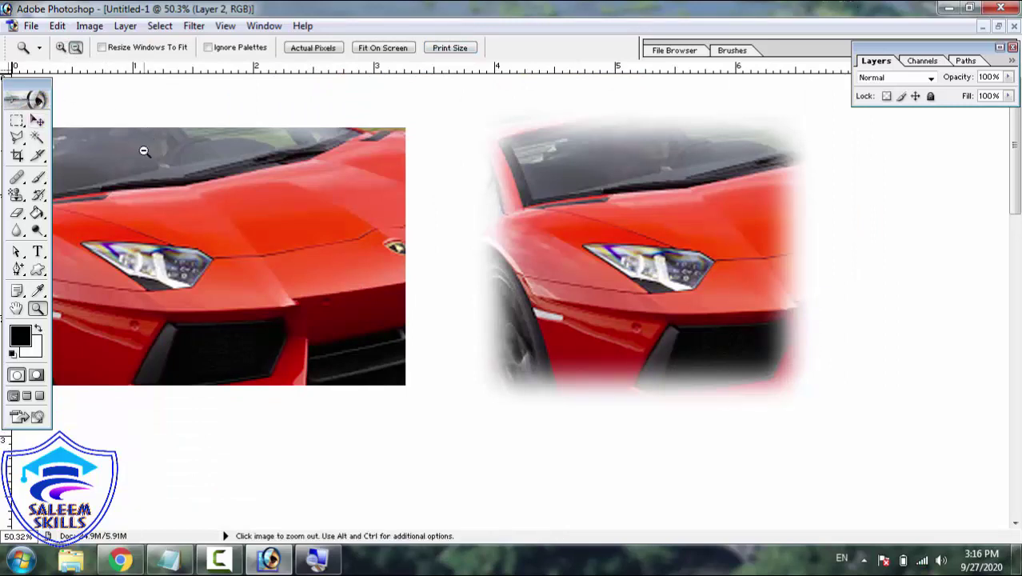
pyautogui.click(144, 150)
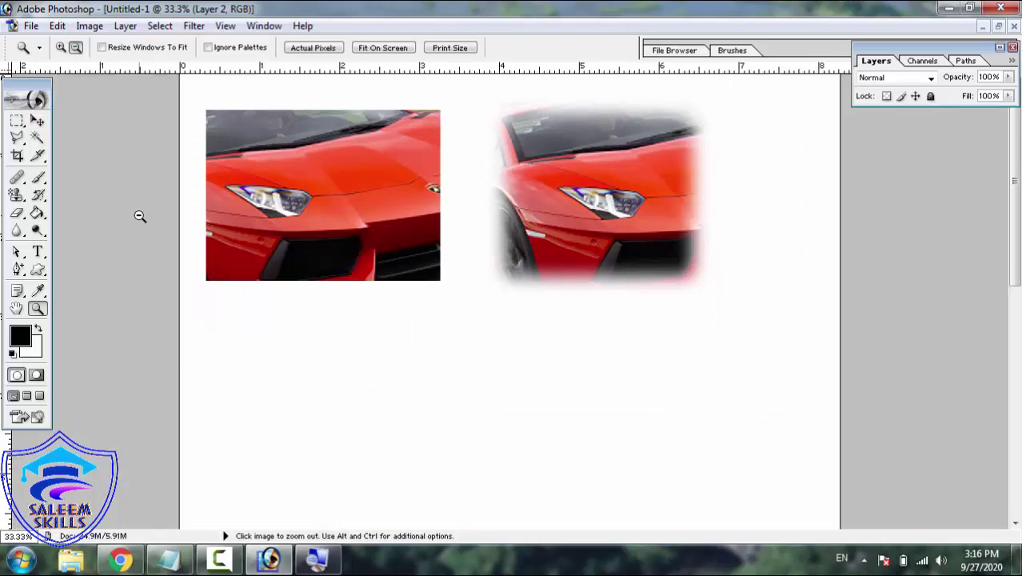
pyautogui.click(181, 95)
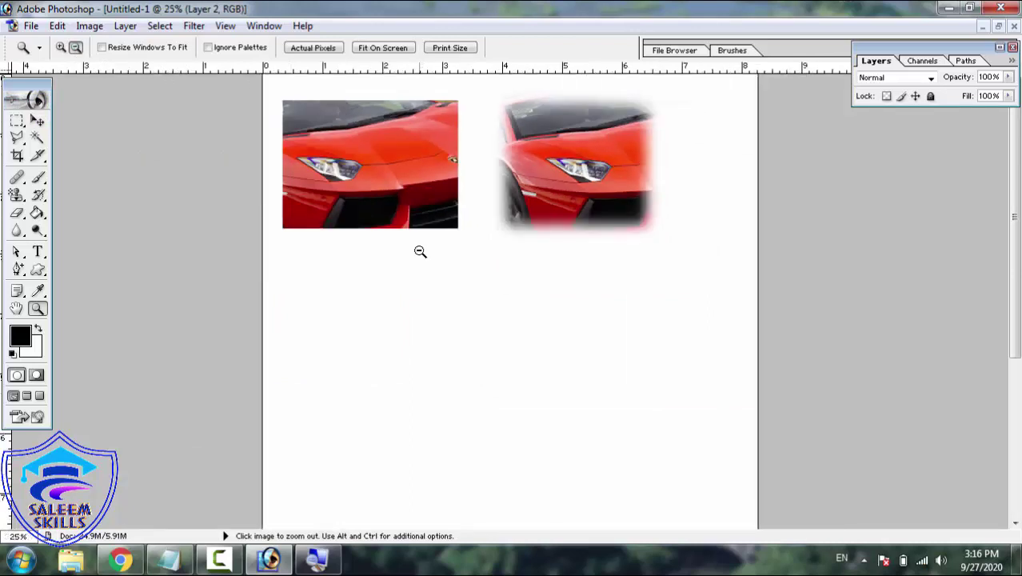
pyautogui.click(59, 48)
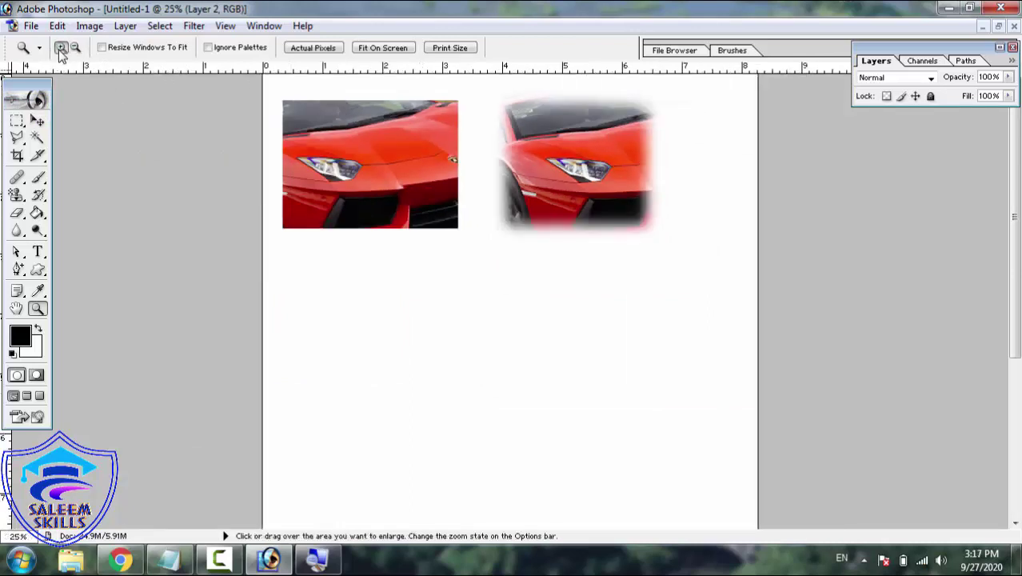
pyautogui.moveTo(246, 274); pyautogui.dragTo(693, 37)
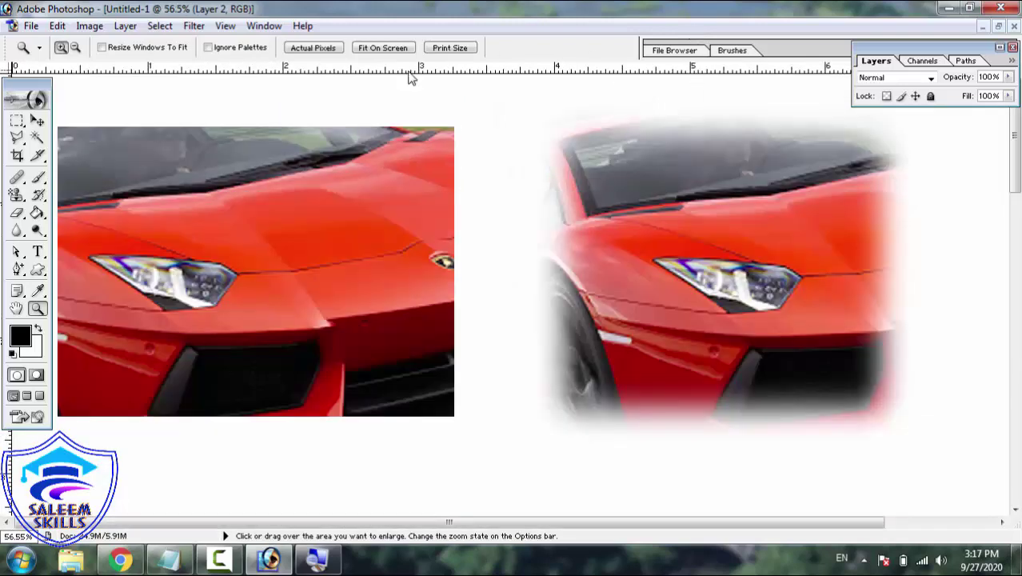
# - Return to the car image c.jpg, clear its rectangular selection and choose the Elliptical Marquee tool
pyautogui.press('Tab')
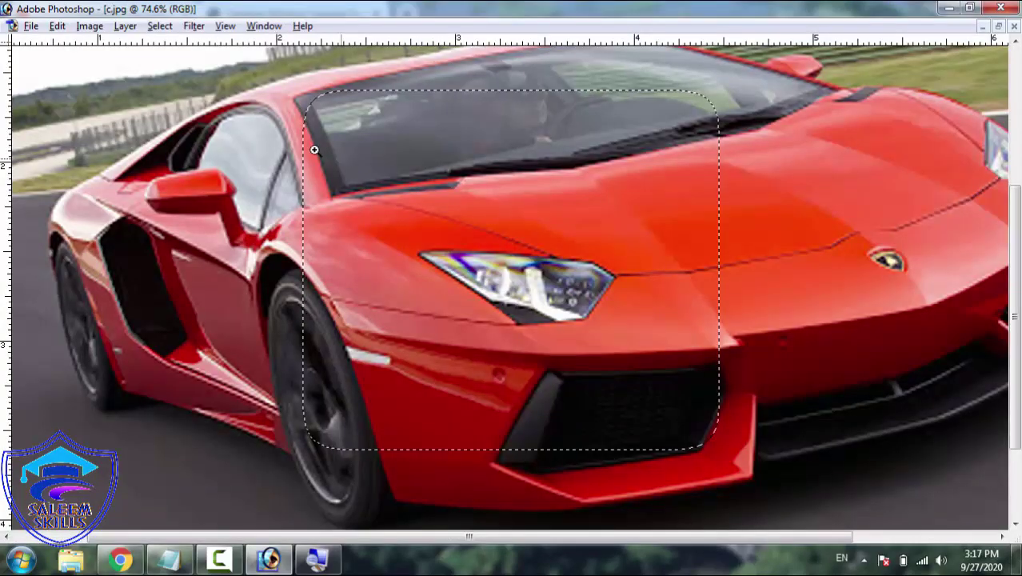
pyautogui.press('Tab')
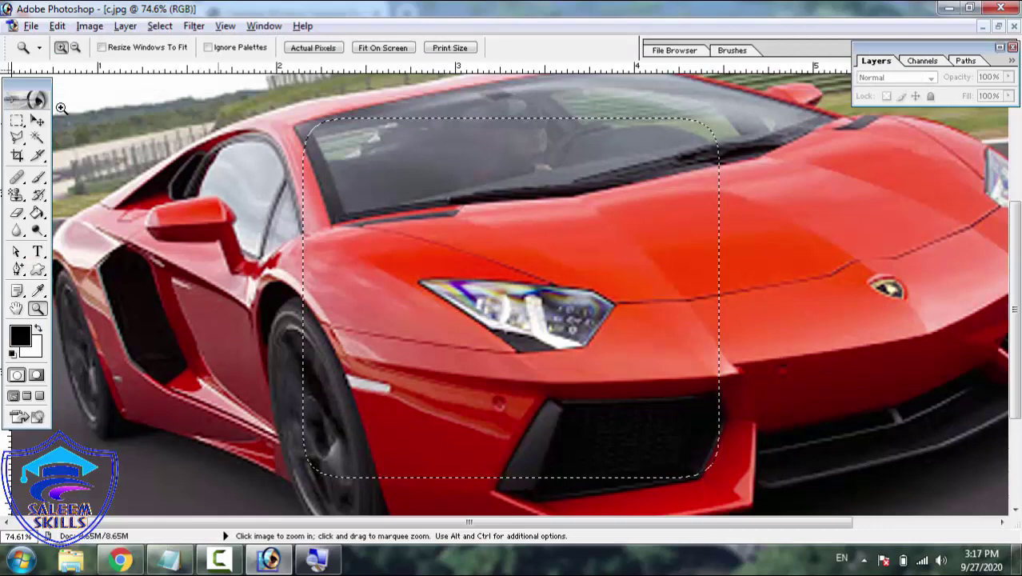
pyautogui.click(17, 119)
pyautogui.click(148, 126)
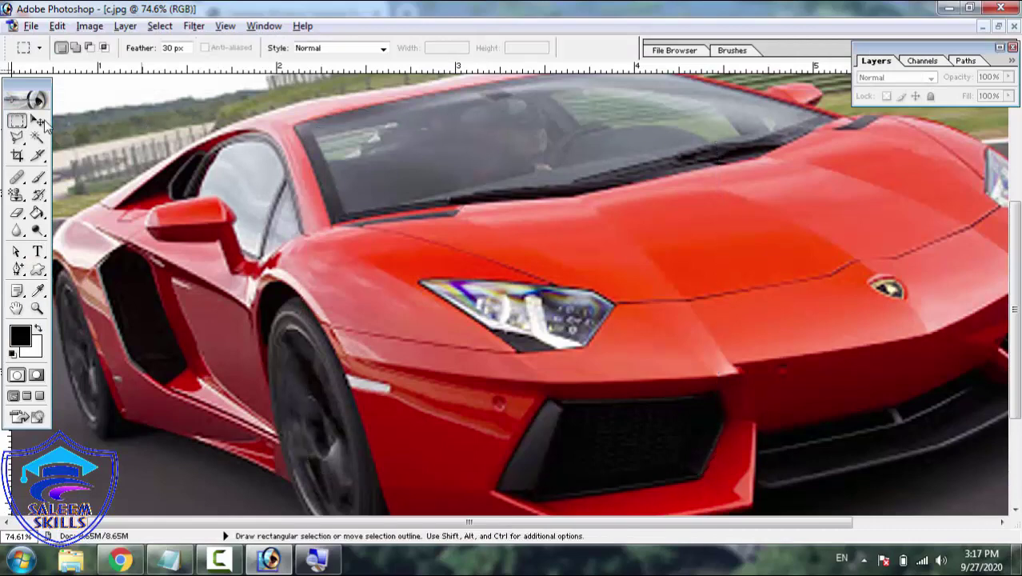
pyautogui.click(17, 123)
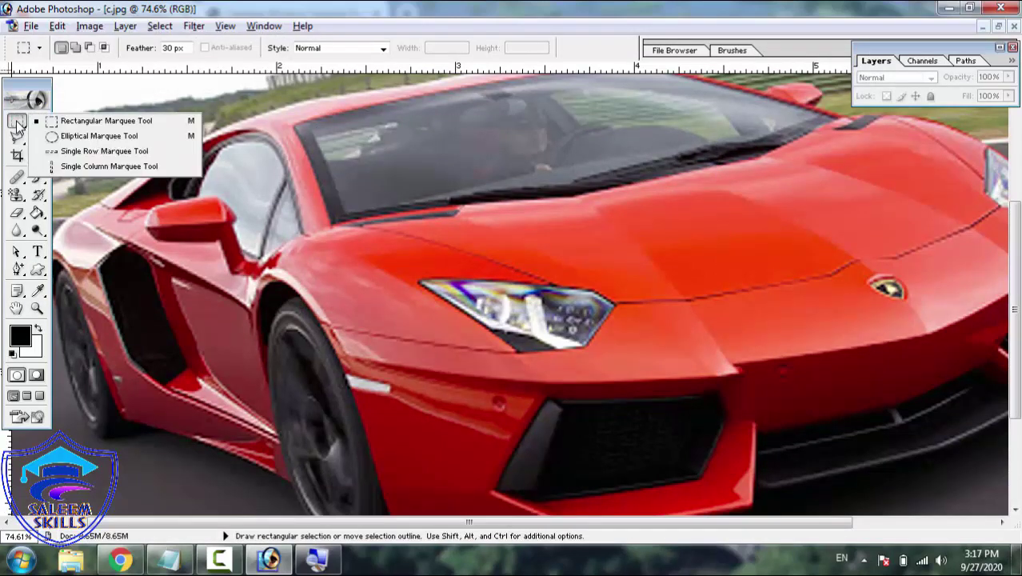
pyautogui.click(71, 136)
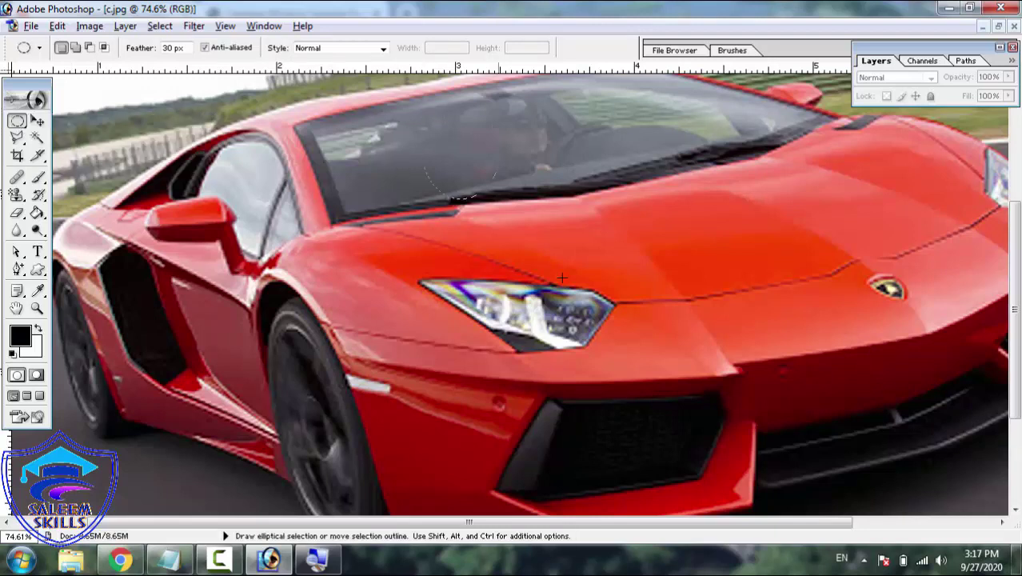
# - Set the elliptical marquee's feather to 15 px and select an oval about 1.4 by 1.8 inches around the headlight
pyautogui.moveTo(579, 297); pyautogui.dragTo(663, 360)
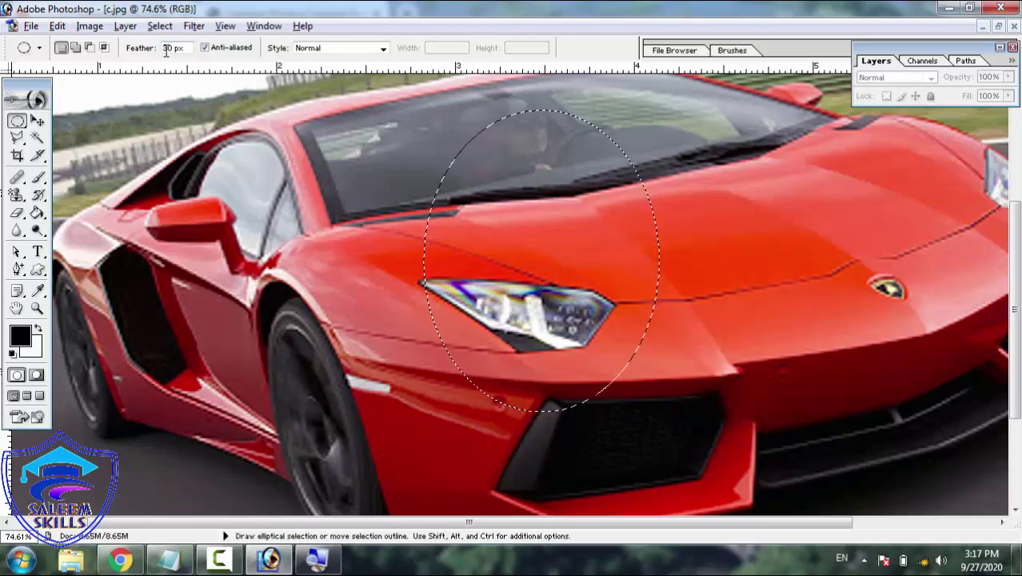
pyautogui.hotkey('ctrl', 'd')
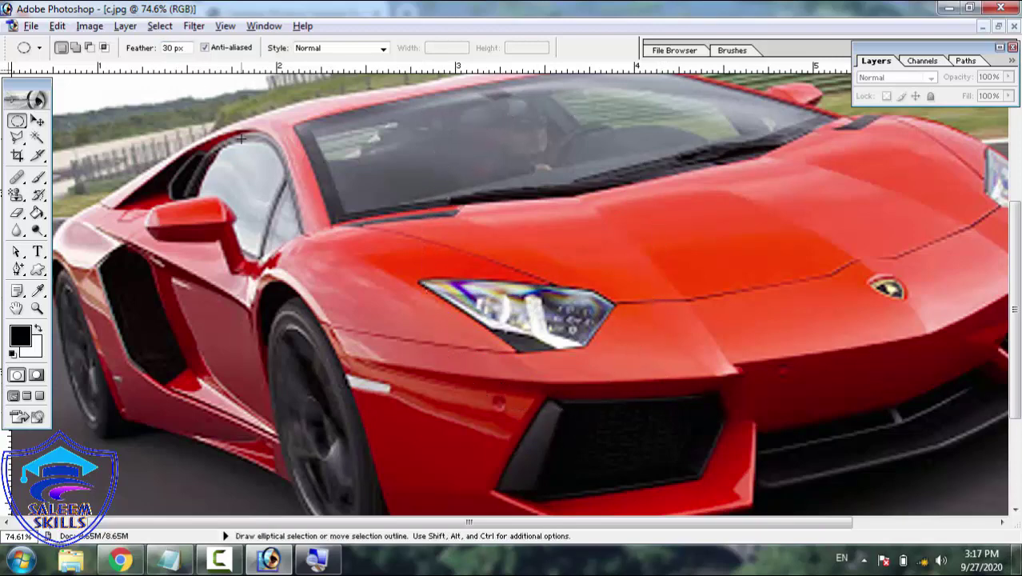
pyautogui.doubleClick(175, 47)
pyautogui.moveTo(461, 163); pyautogui.dragTo(708, 486)
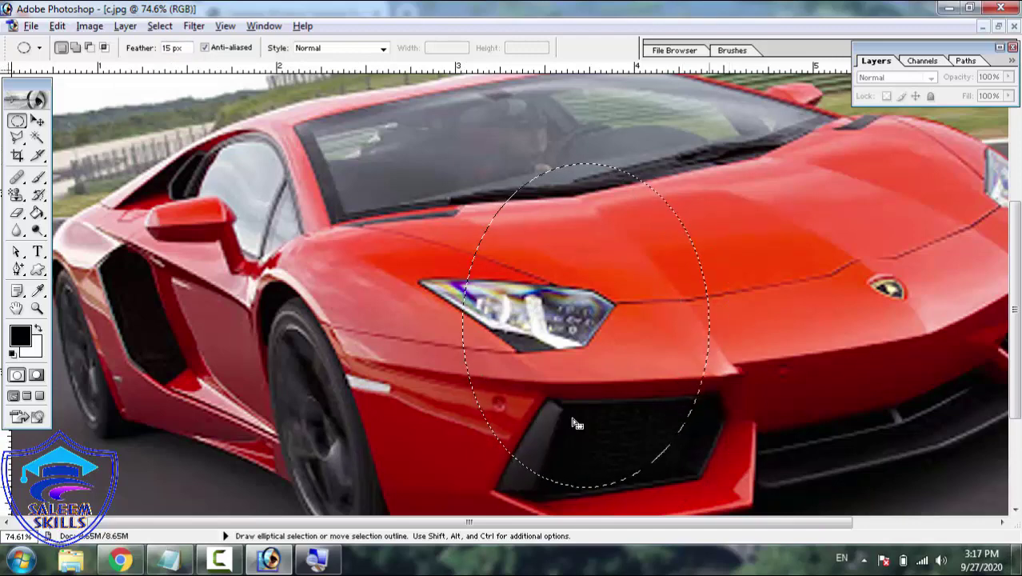
# - Copy the oval selection into the A4 document and place the piece below the first rectangular piece
pyautogui.click(56, 26)
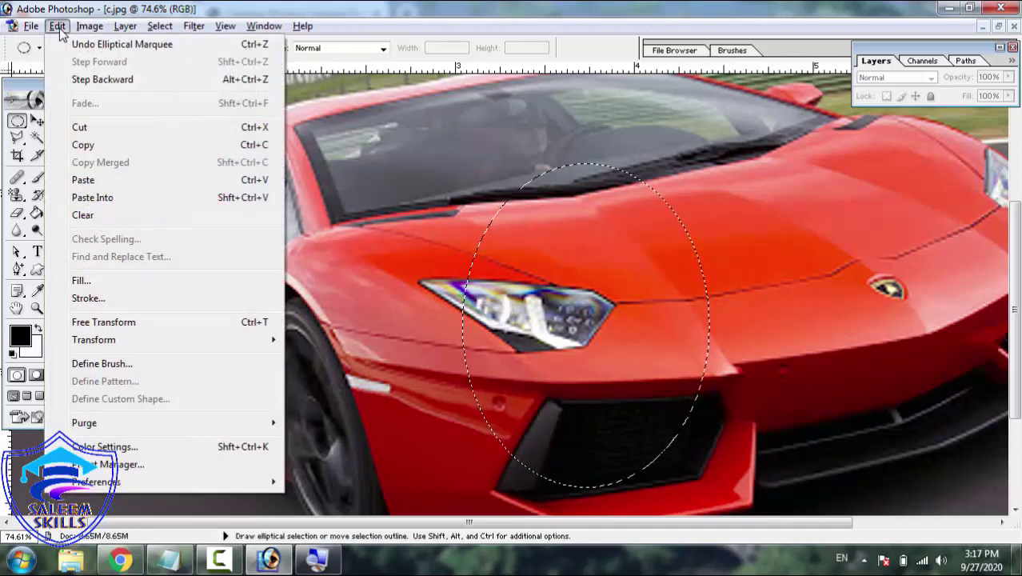
pyautogui.click(108, 147)
pyautogui.hotkey('ctrl', 'Tab')
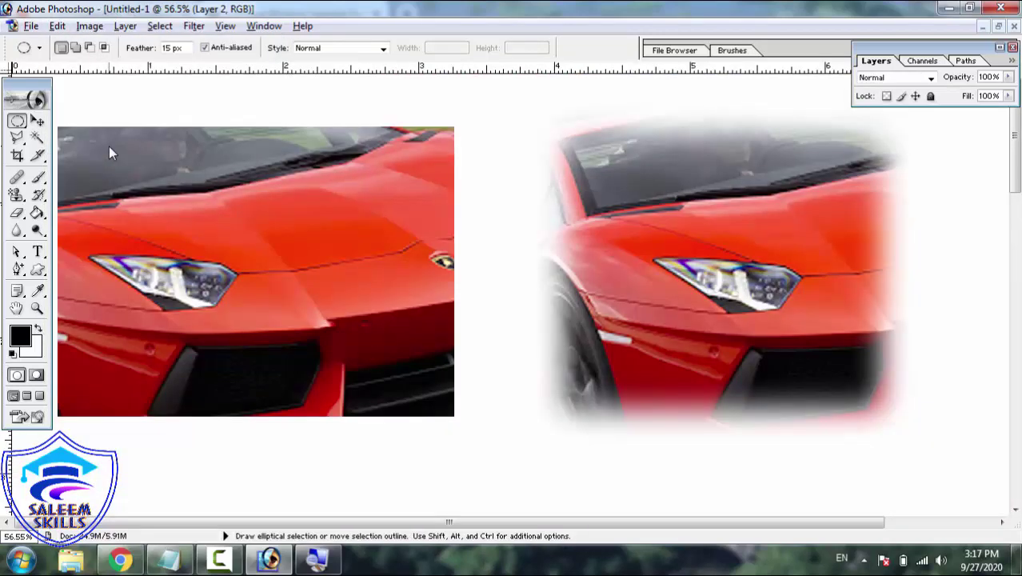
pyautogui.hotkey('ctrl', '0')
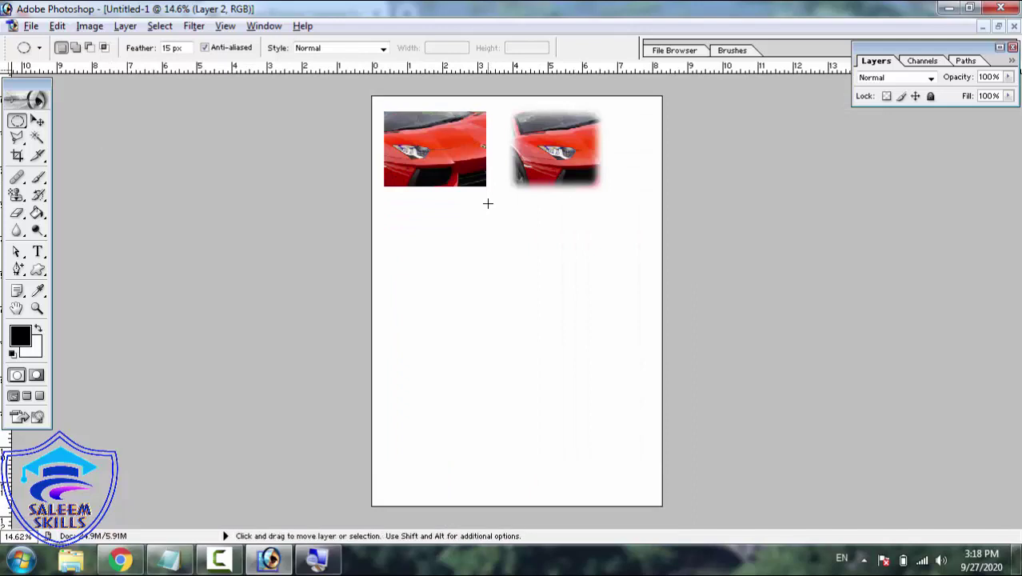
pyautogui.hotkey('ctrl', 'v')
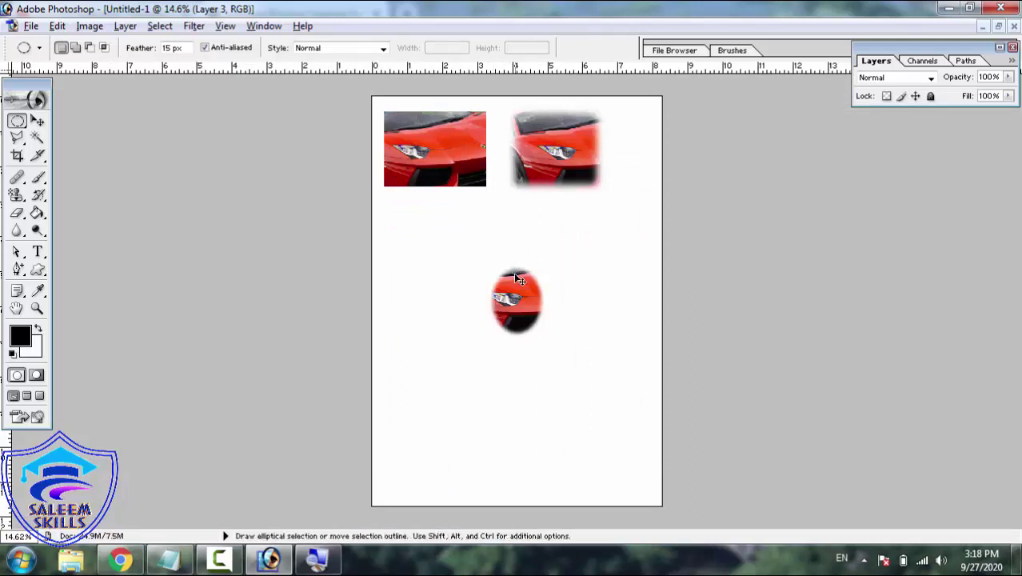
pyautogui.click(37, 120)
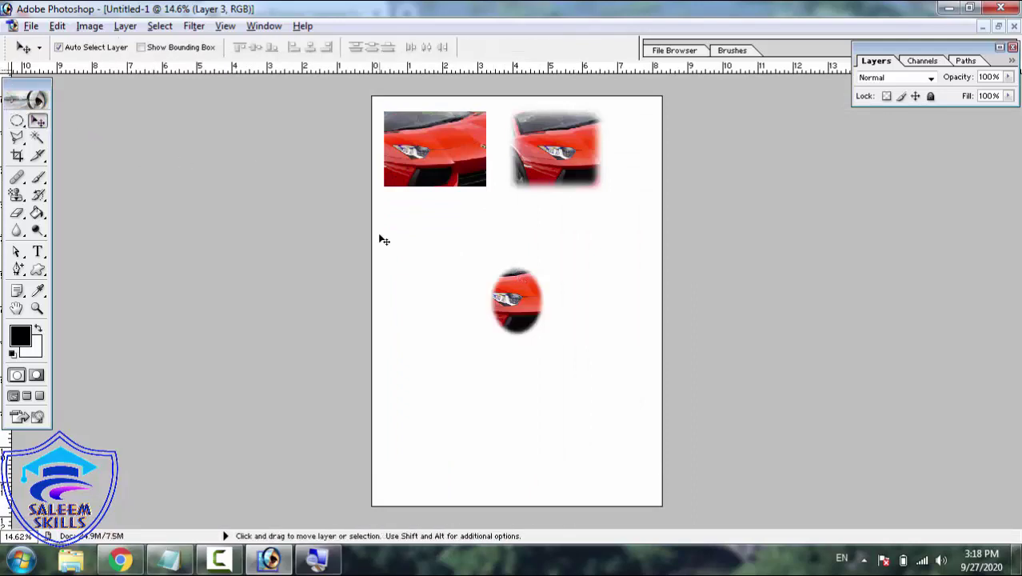
pyautogui.moveTo(501, 304); pyautogui.dragTo(415, 247)
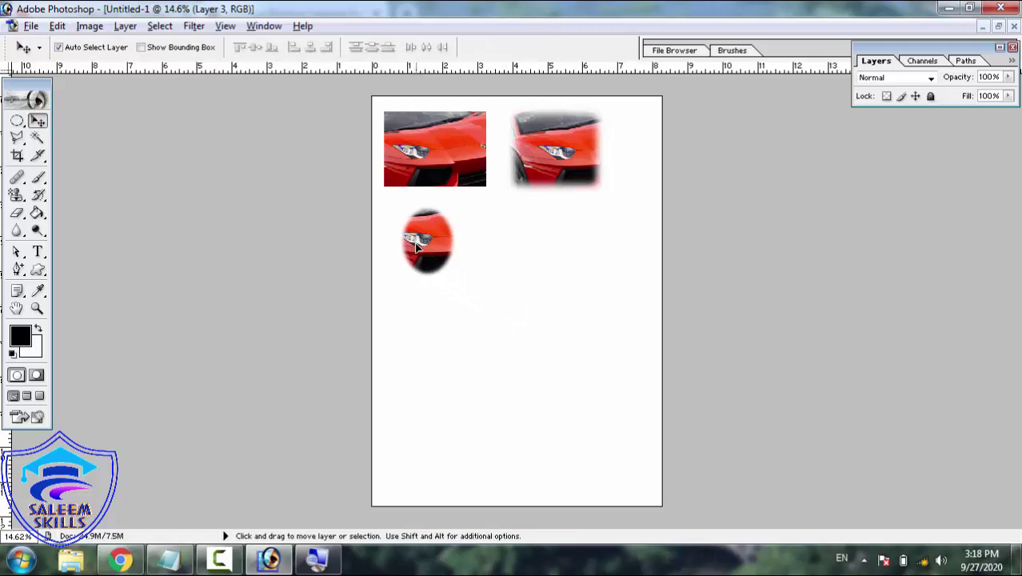
# - Examine the oval piece's feathered edge up close and compare it with the two rectangular pieces
pyautogui.click(37, 308)
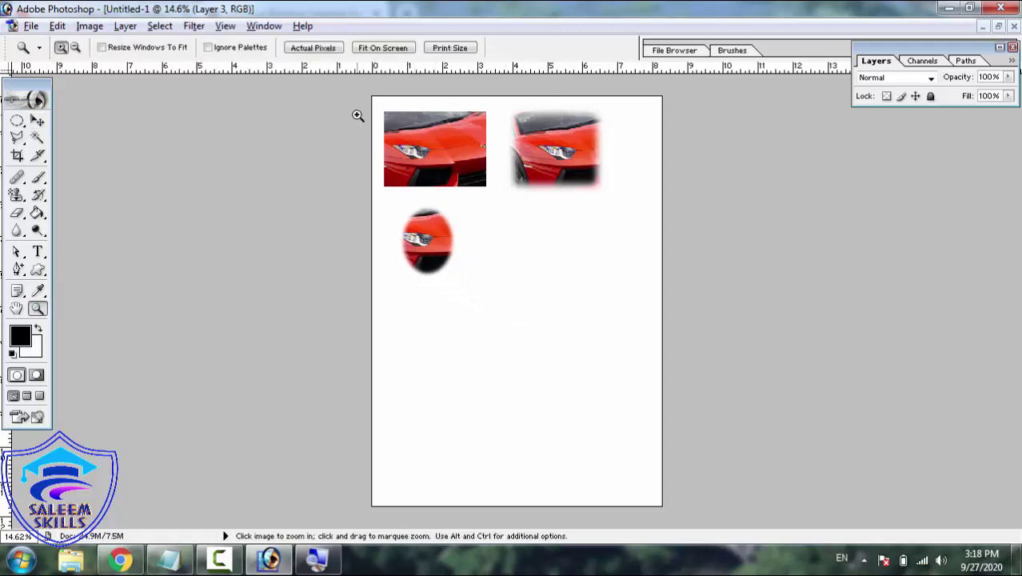
pyautogui.moveTo(372, 101); pyautogui.dragTo(529, 292)
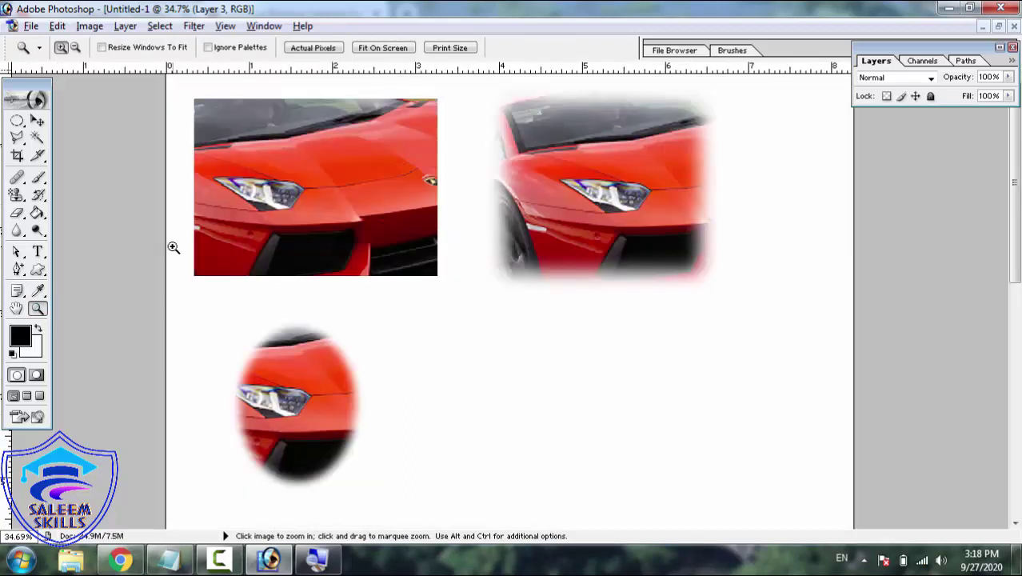
pyautogui.moveTo(173, 248); pyautogui.dragTo(416, 399)
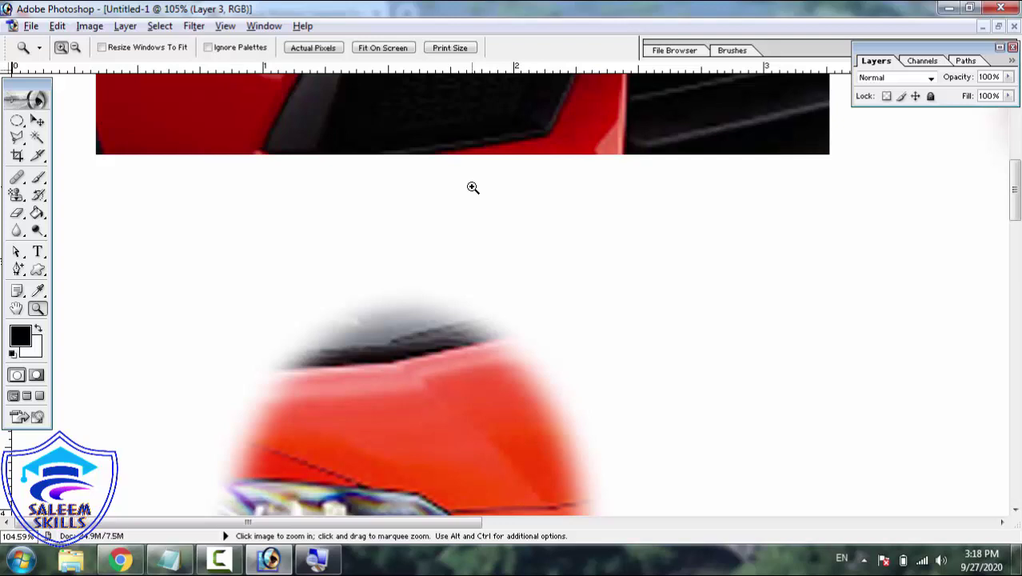
pyautogui.click(76, 47)
pyautogui.click(295, 93)
pyautogui.click(295, 93)
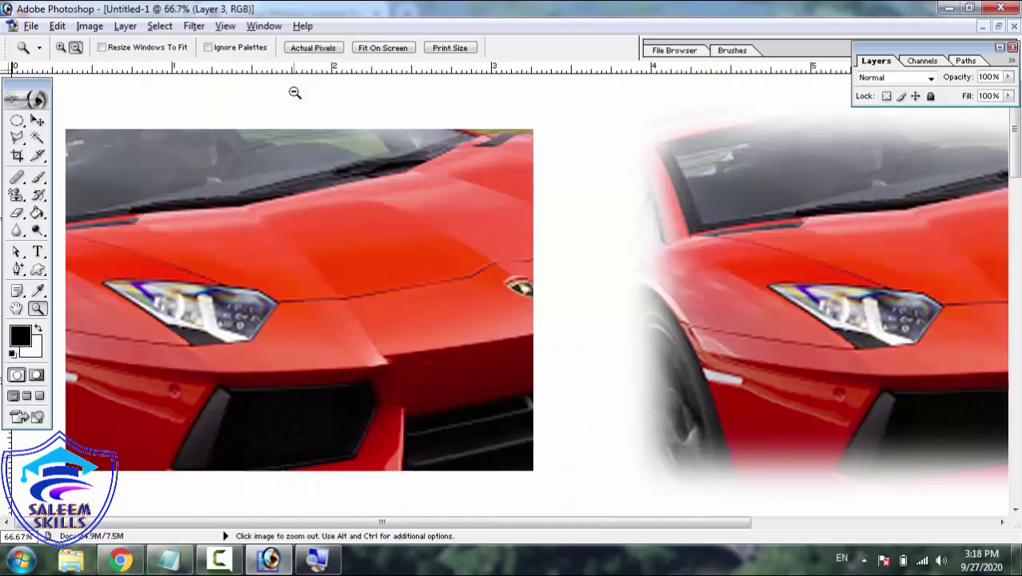
pyautogui.click(295, 92)
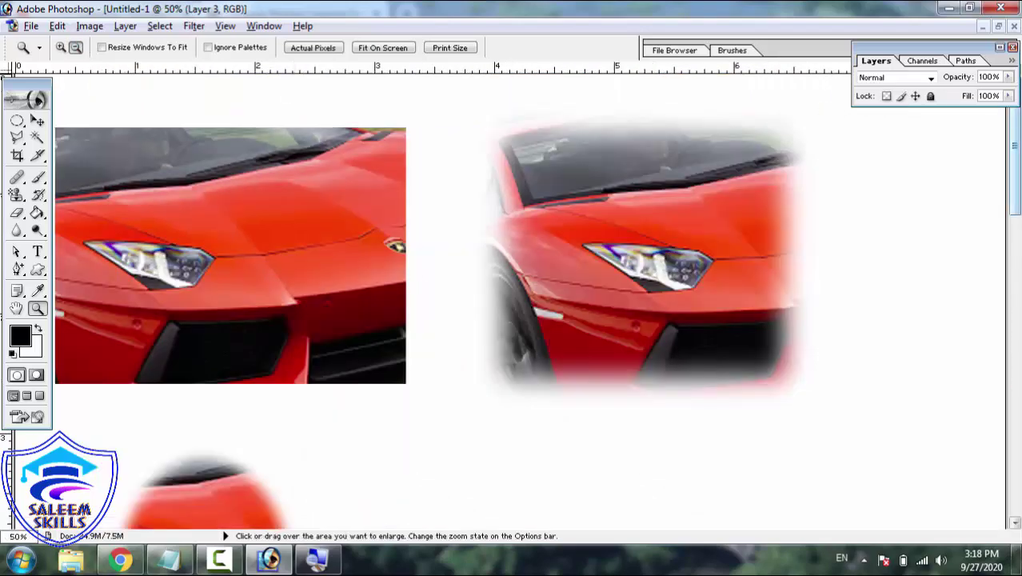
pyautogui.moveTo(1017, 205); pyautogui.dragTo(1016, 173)
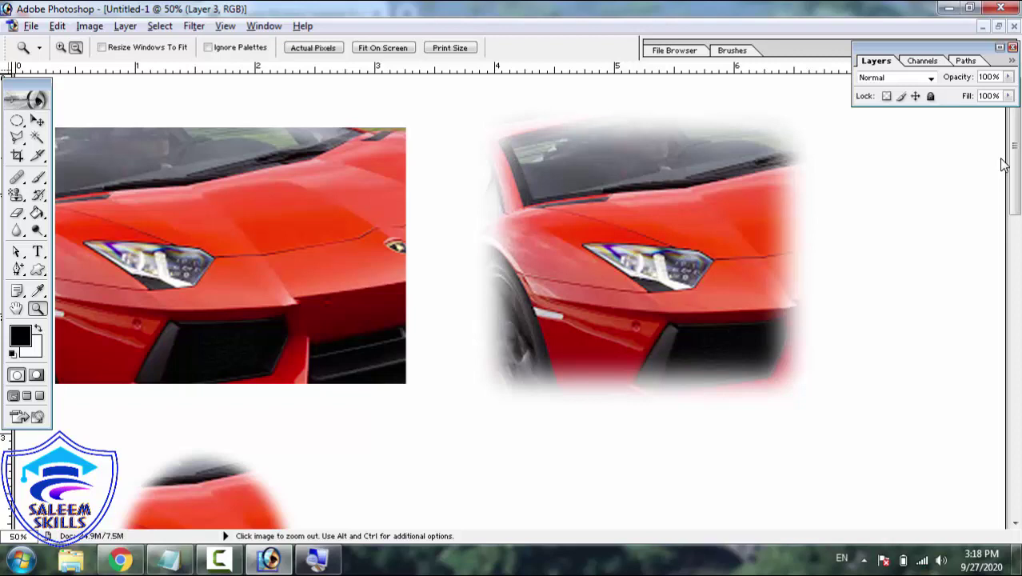
pyautogui.moveTo(1015, 166); pyautogui.dragTo(1019, 189)
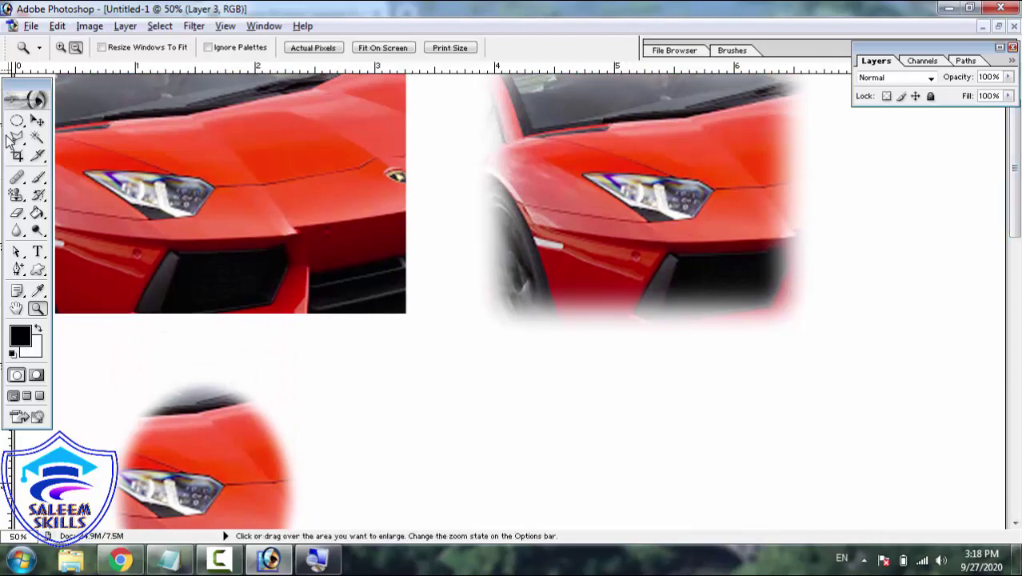
# - Choose the Single Row Marquee tool for the A4 document
pyautogui.rightClick(277, 198)
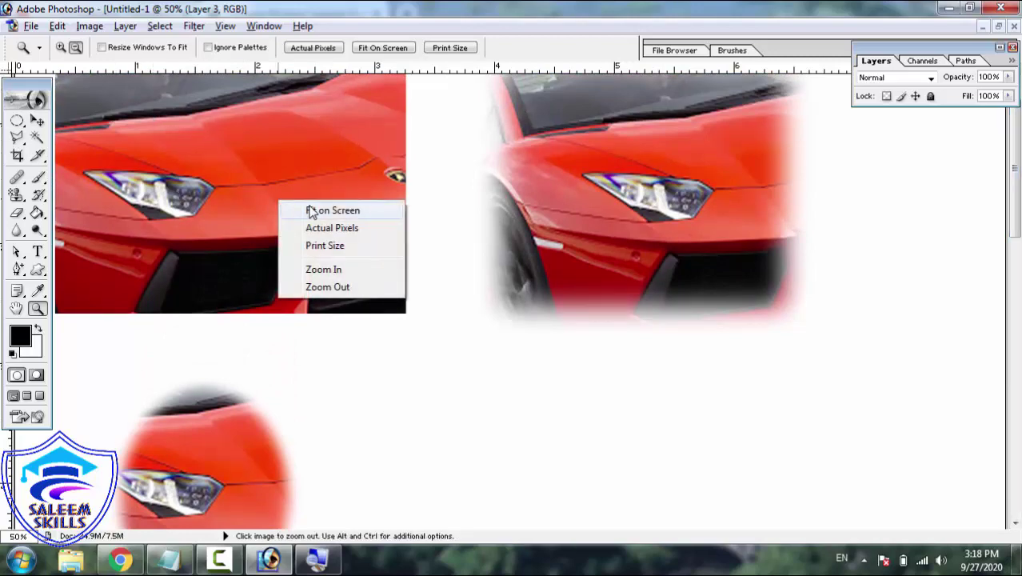
pyautogui.click(312, 210)
pyautogui.click(17, 121)
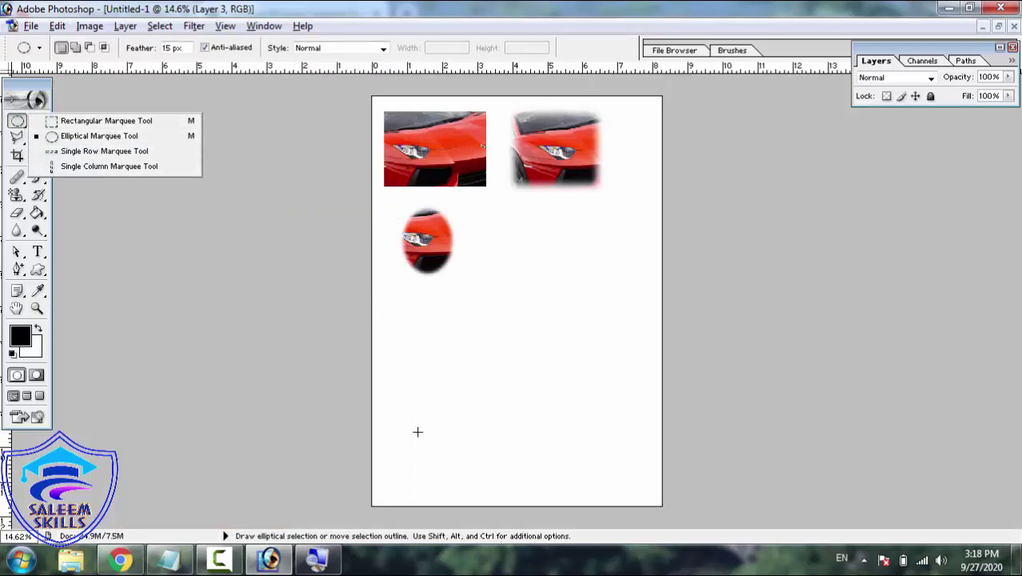
pyautogui.click(376, 462)
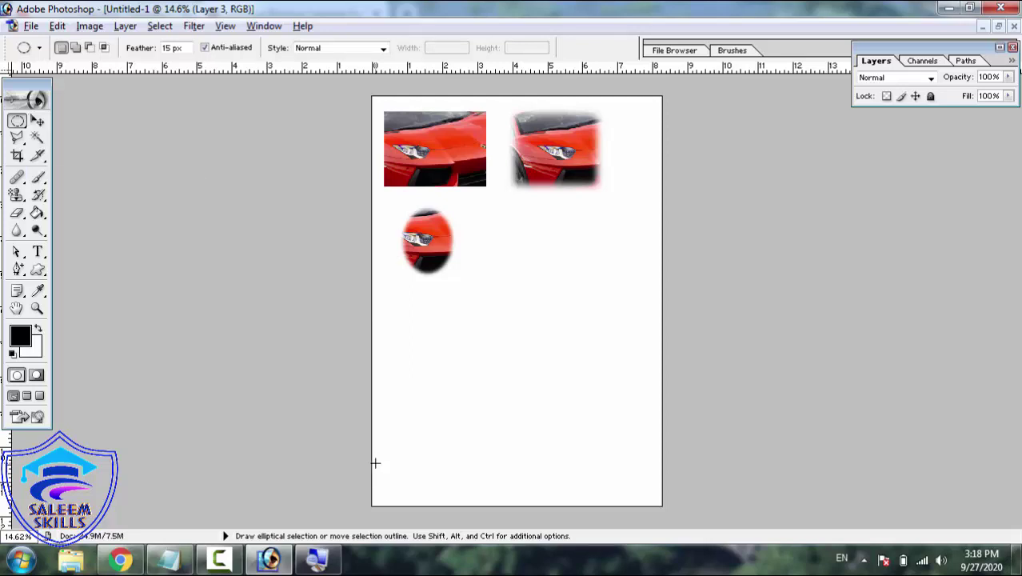
pyautogui.moveTo(17, 120); pyautogui.dragTo(71, 156)
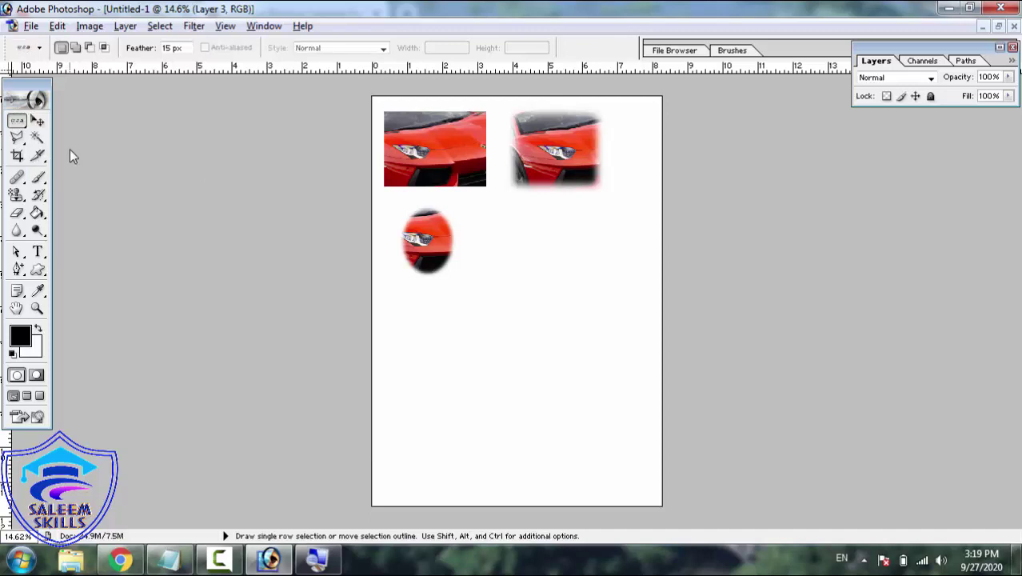
# - Try to select a single row across the blank lower part of the page with a 15 px feather
pyautogui.click(378, 458)
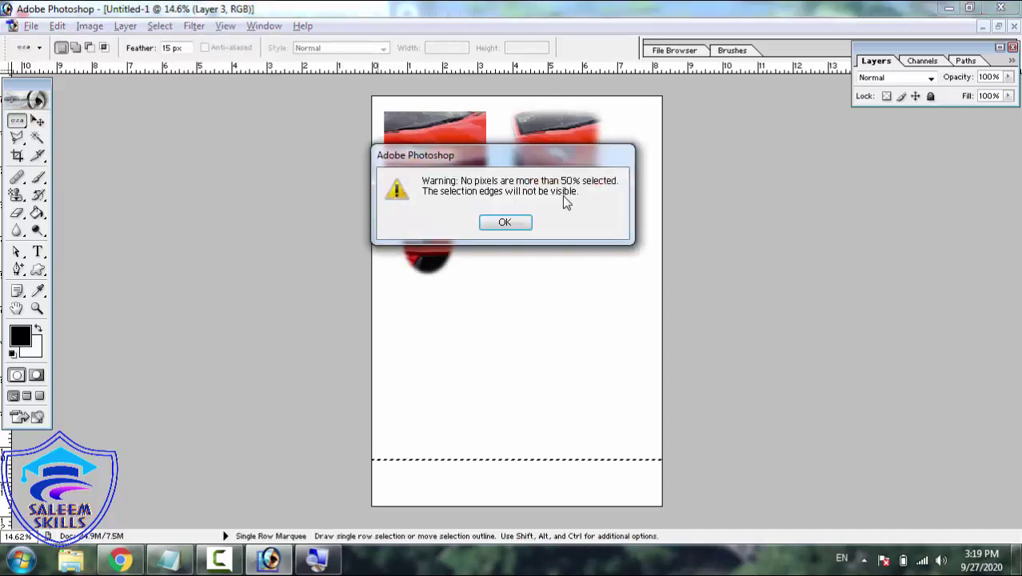
pyautogui.click(519, 222)
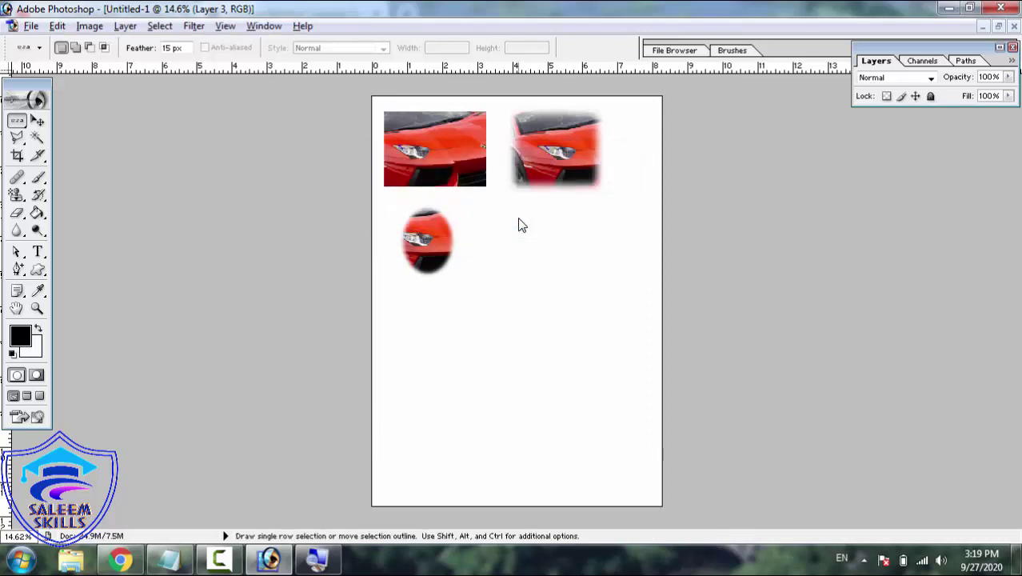
pyautogui.click(372, 363)
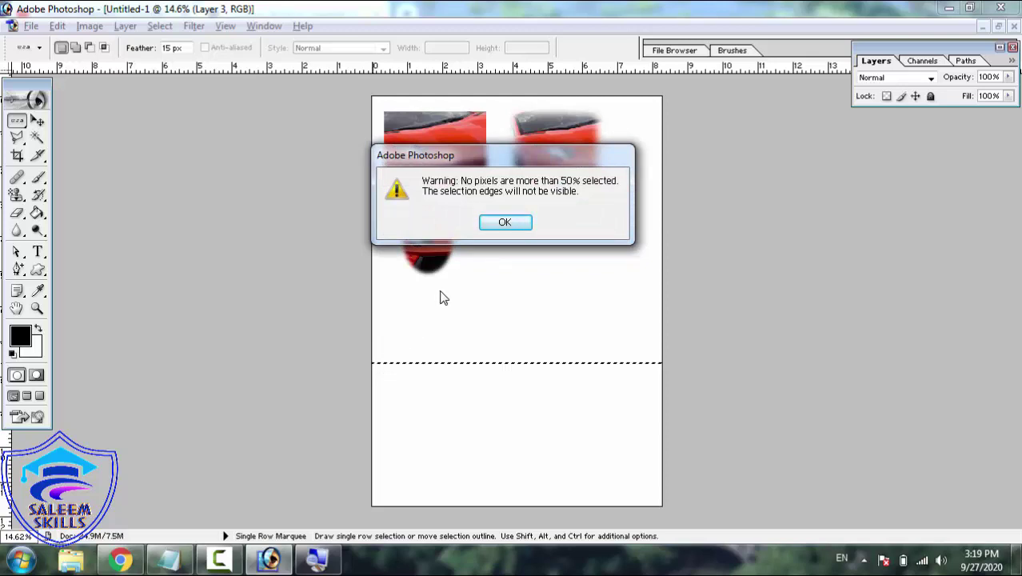
pyautogui.click(505, 223)
pyautogui.press('z')
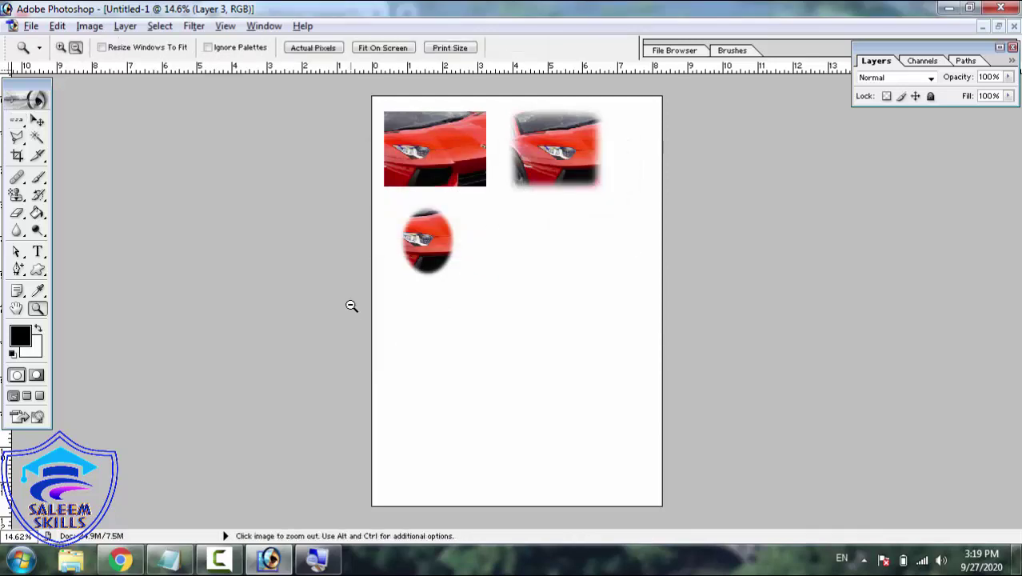
pyautogui.click(577, 319)
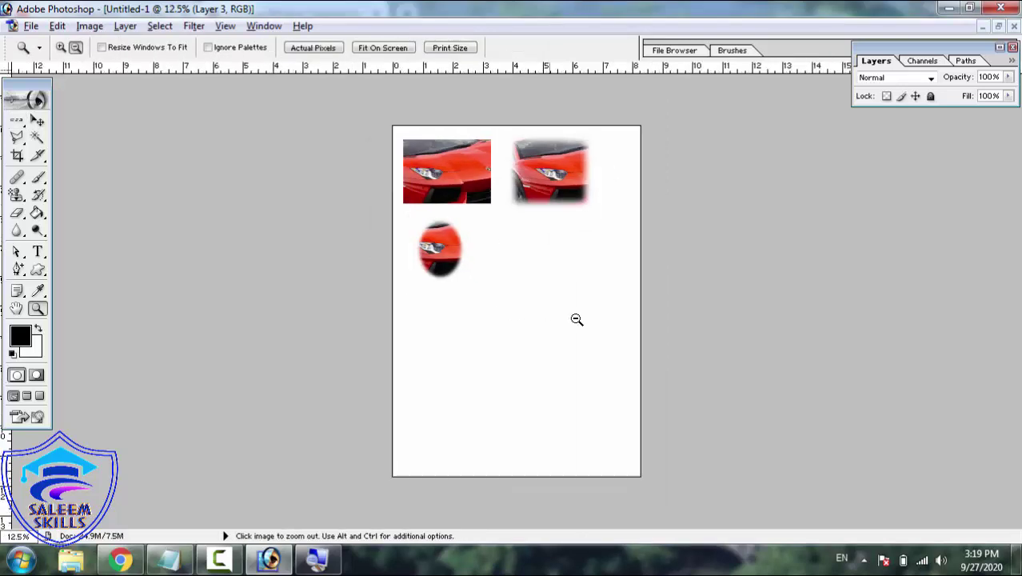
pyautogui.click(60, 47)
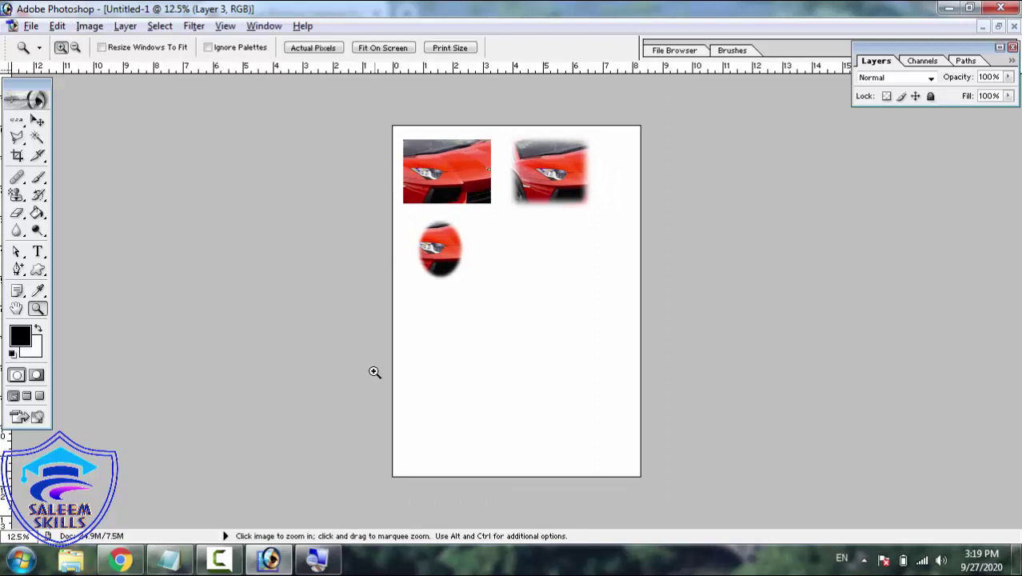
pyautogui.moveTo(373, 371); pyautogui.dragTo(704, 490)
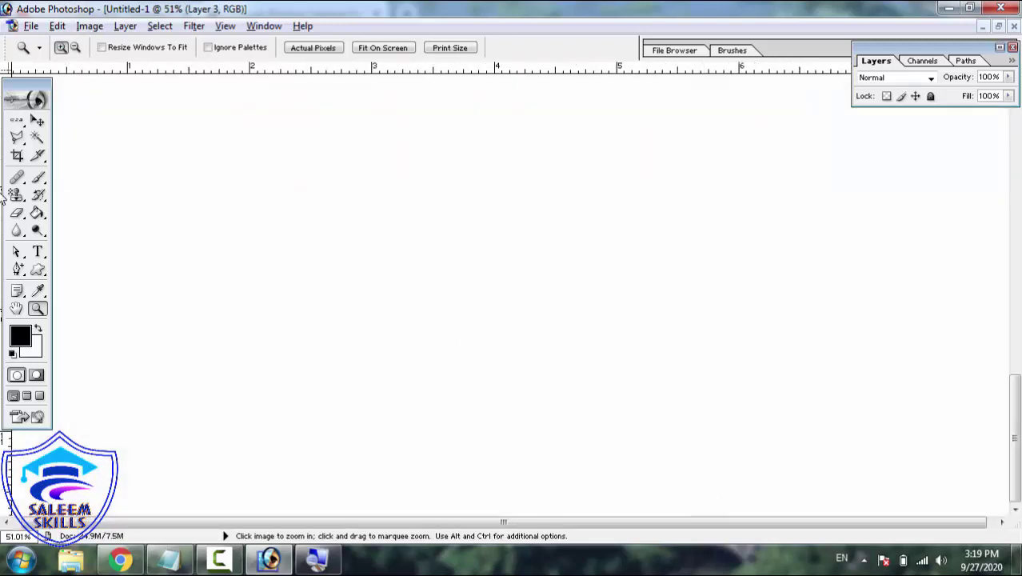
pyautogui.click(17, 120)
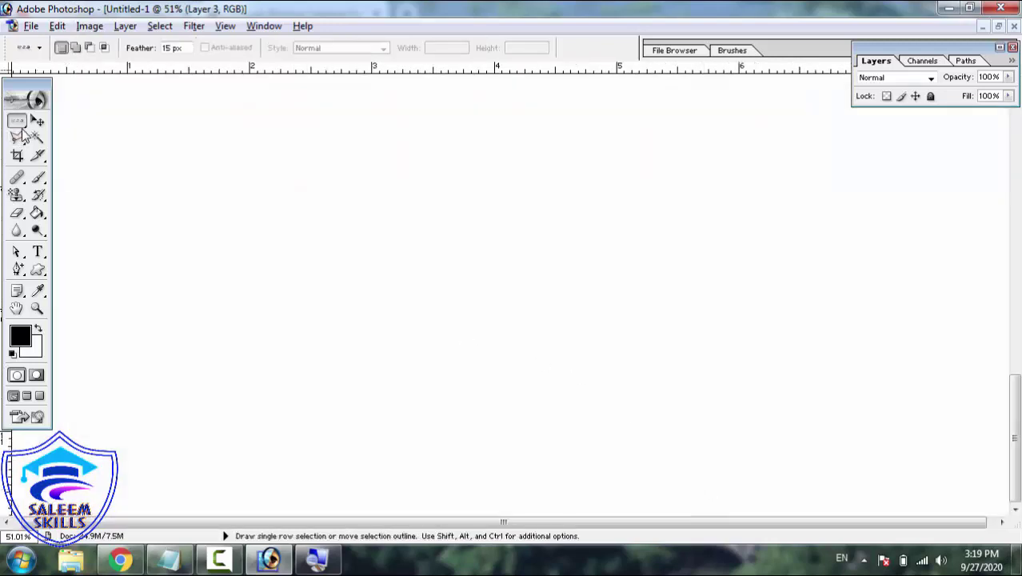
pyautogui.click(192, 372)
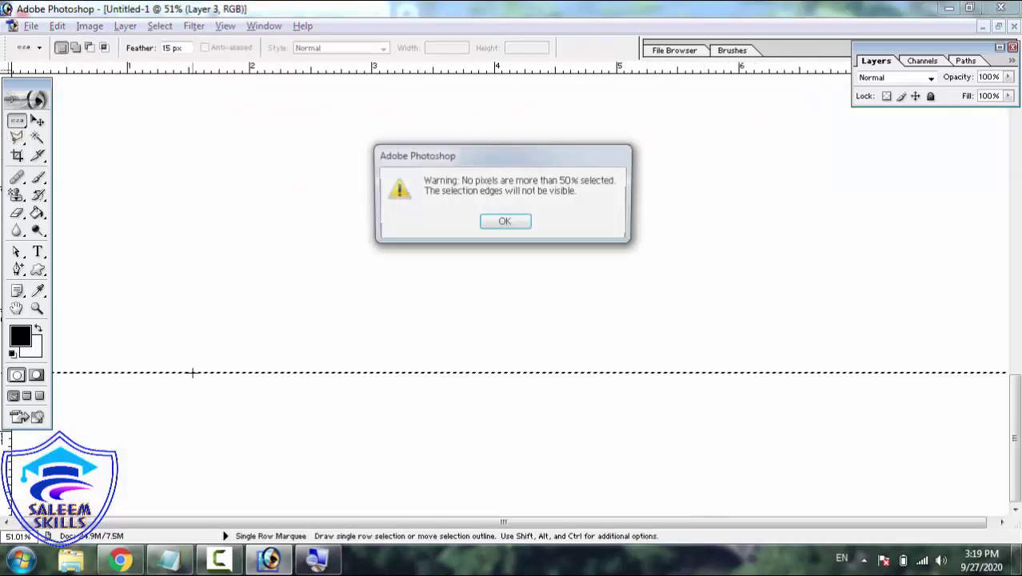
pyautogui.click(523, 224)
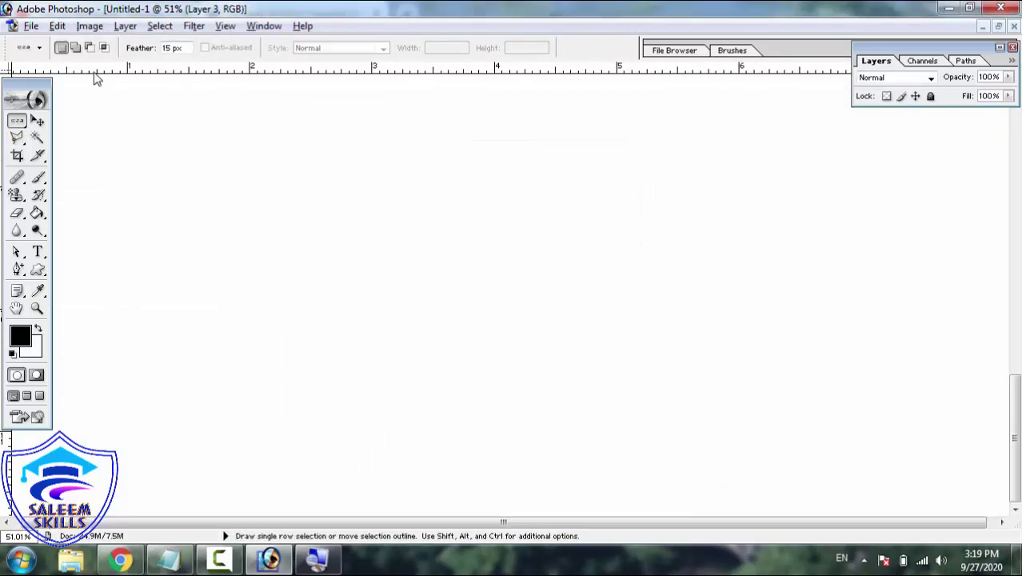
# - Set the single-row marquee's feather to 0 px and select a row across the page near its bottom edge
pyautogui.doubleClick(166, 48)
pyautogui.press('BackSpace')
pyautogui.click(199, 349)
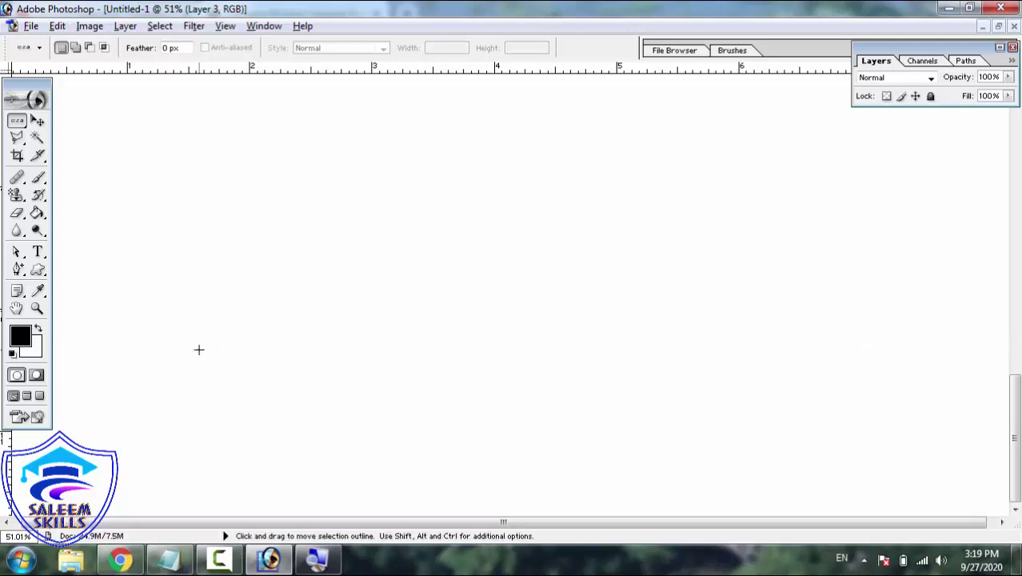
# - Examine the single-row selection near the page's bottom edge, both up close and across the whole page
pyautogui.press('z')
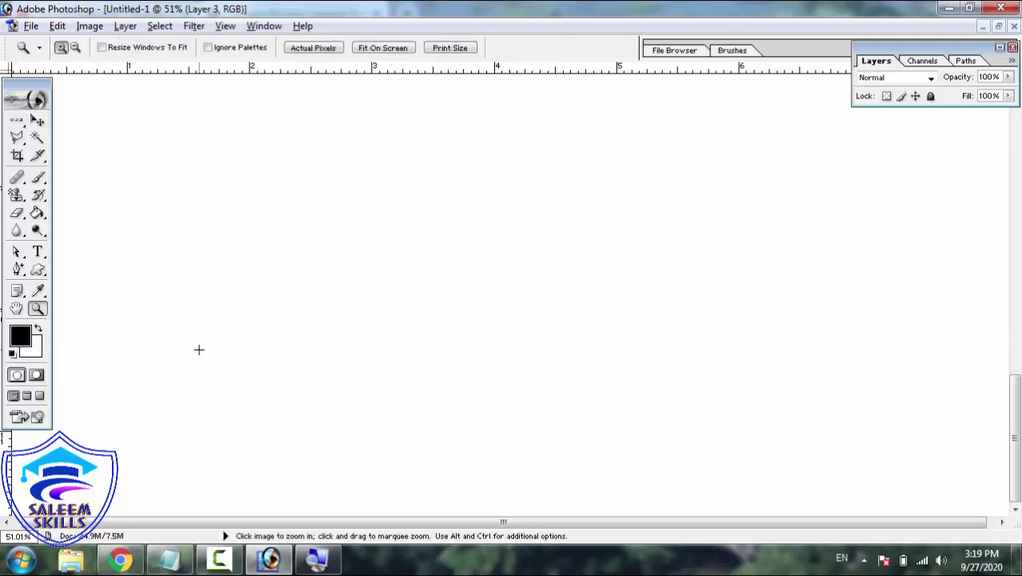
pyautogui.rightClick(199, 349)
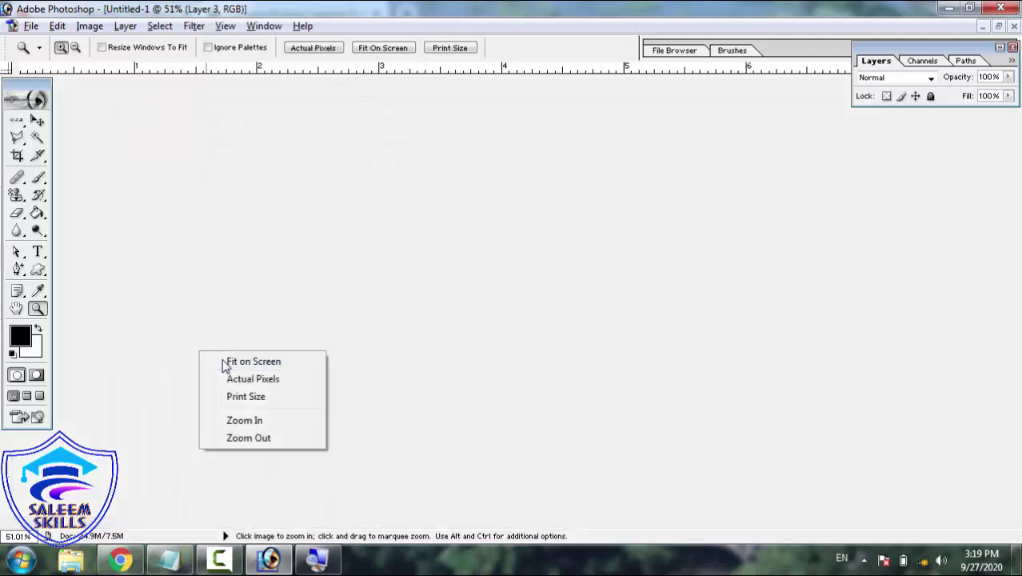
pyautogui.click(227, 358)
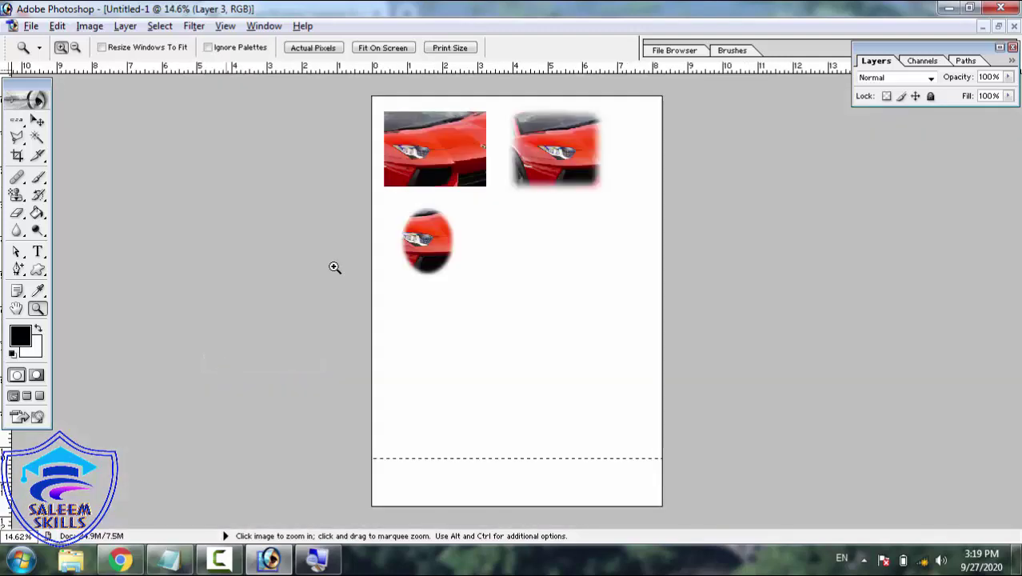
pyautogui.moveTo(319, 420); pyautogui.dragTo(684, 480)
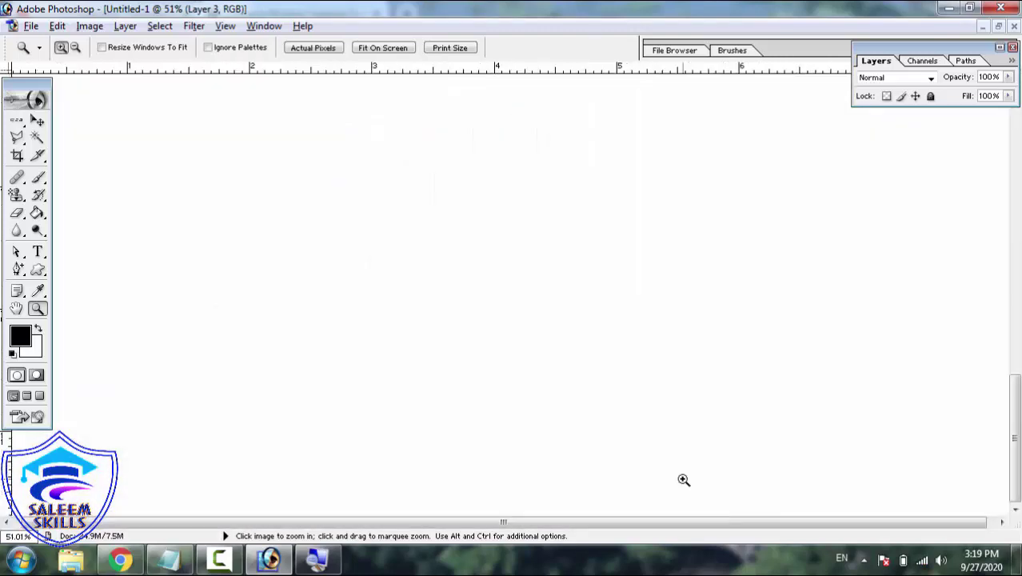
pyautogui.rightClick(620, 365)
pyautogui.click(653, 383)
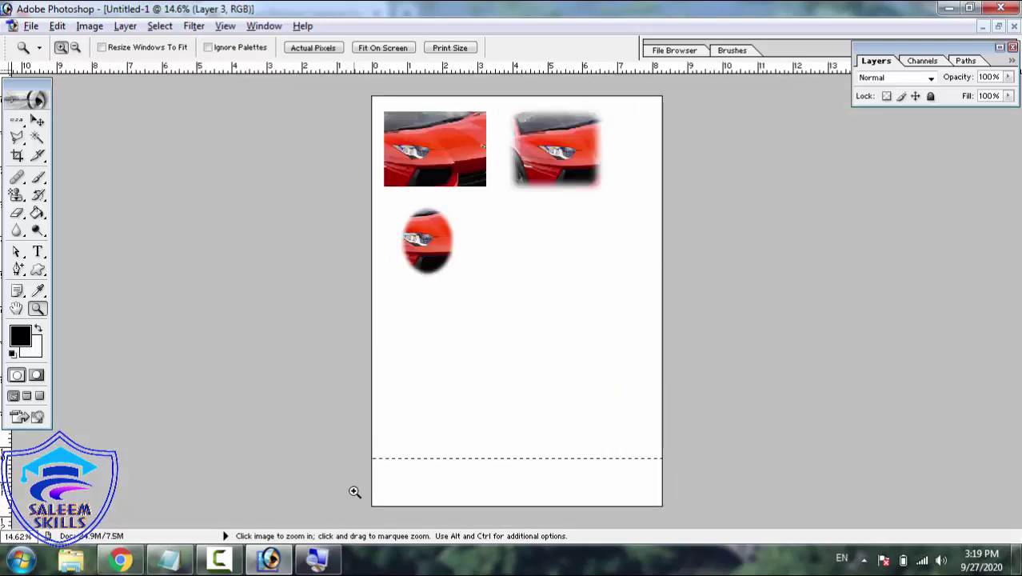
pyautogui.moveTo(353, 491); pyautogui.dragTo(663, 377)
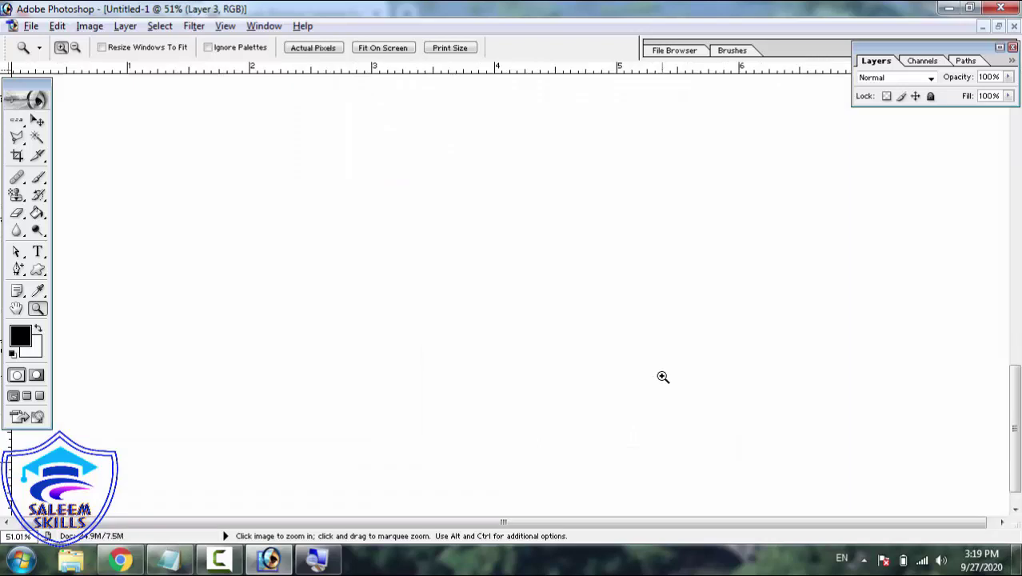
pyautogui.rightClick(576, 303)
pyautogui.click(630, 315)
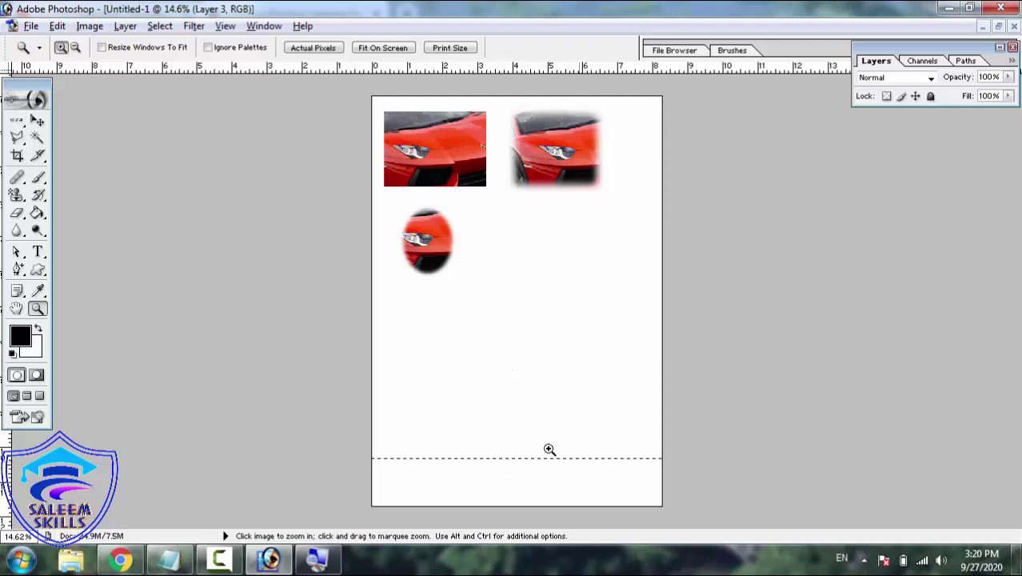
# - Start a Stroke on the single-row selection and set its width to 15 px
pyautogui.click(58, 27)
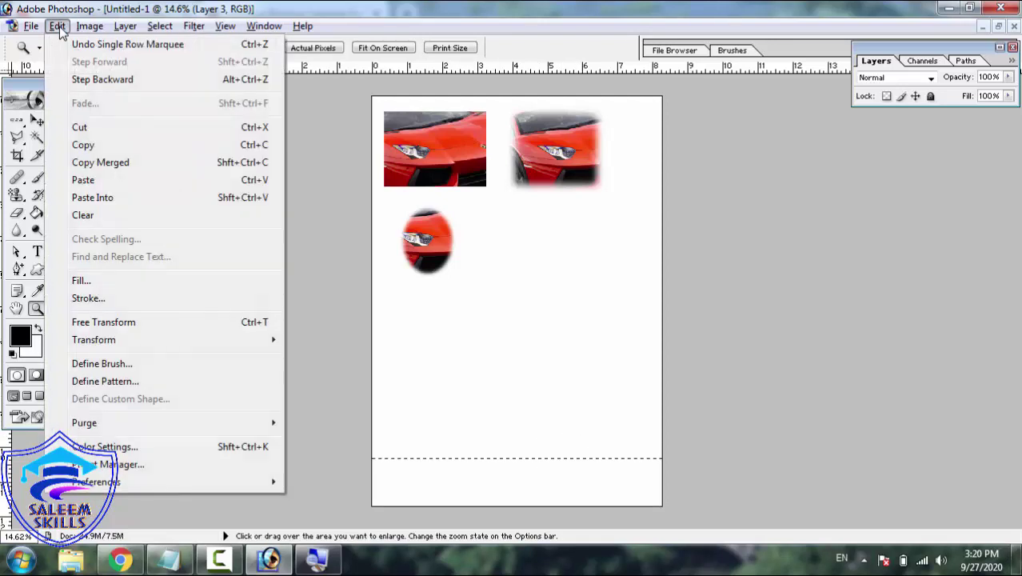
pyautogui.click(85, 299)
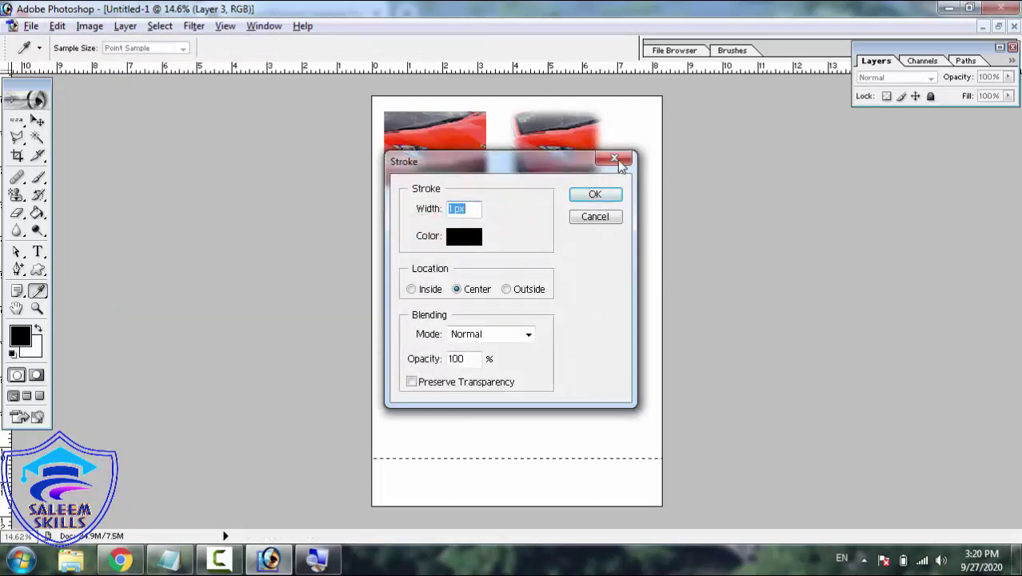
pyautogui.moveTo(572, 164); pyautogui.dragTo(756, 97)
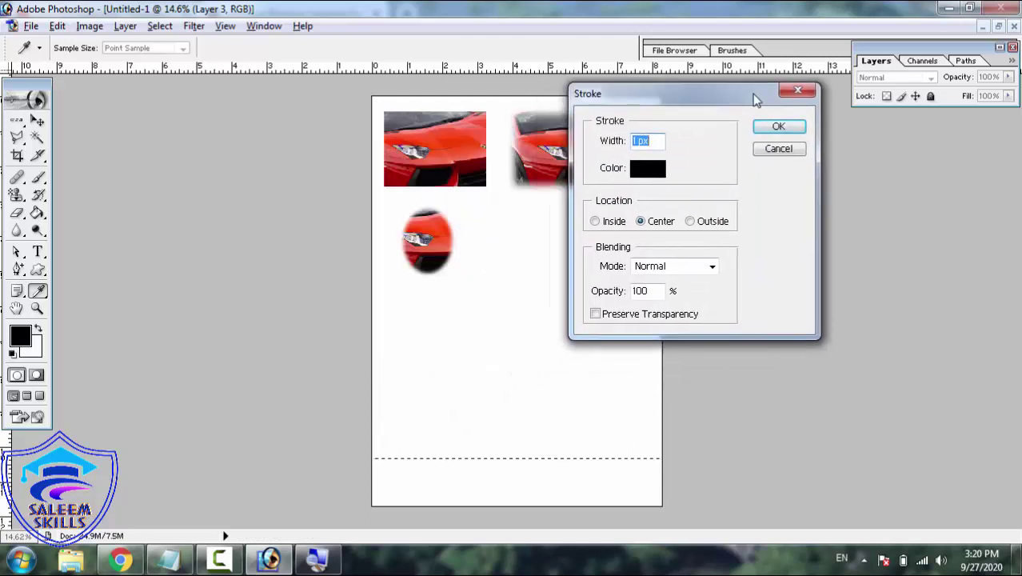
pyautogui.click(634, 139)
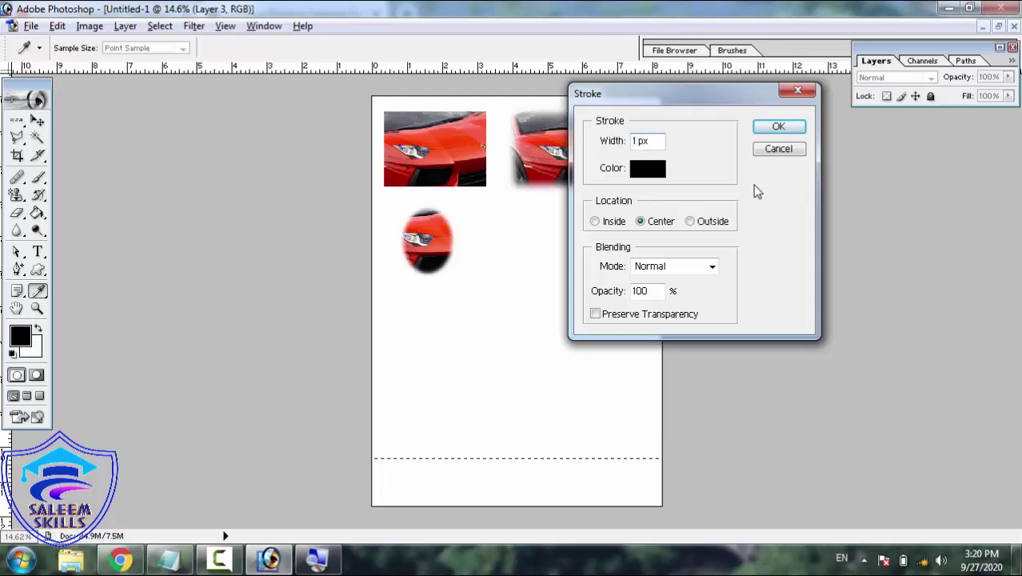
pyautogui.write('5')
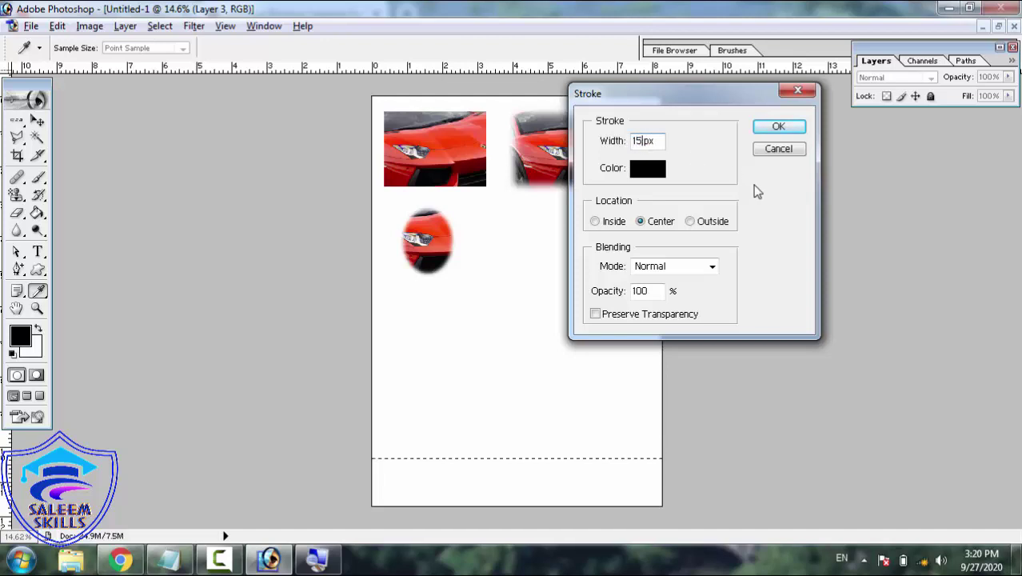
# - Set the stroke colour to a saturated dark blue
pyautogui.click(651, 177)
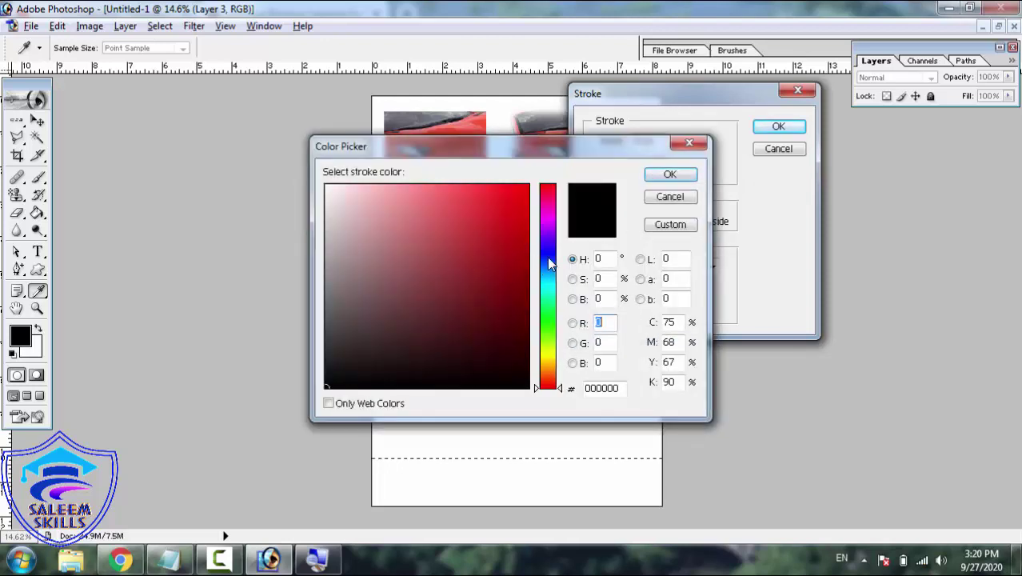
pyautogui.click(548, 254)
pyautogui.click(514, 248)
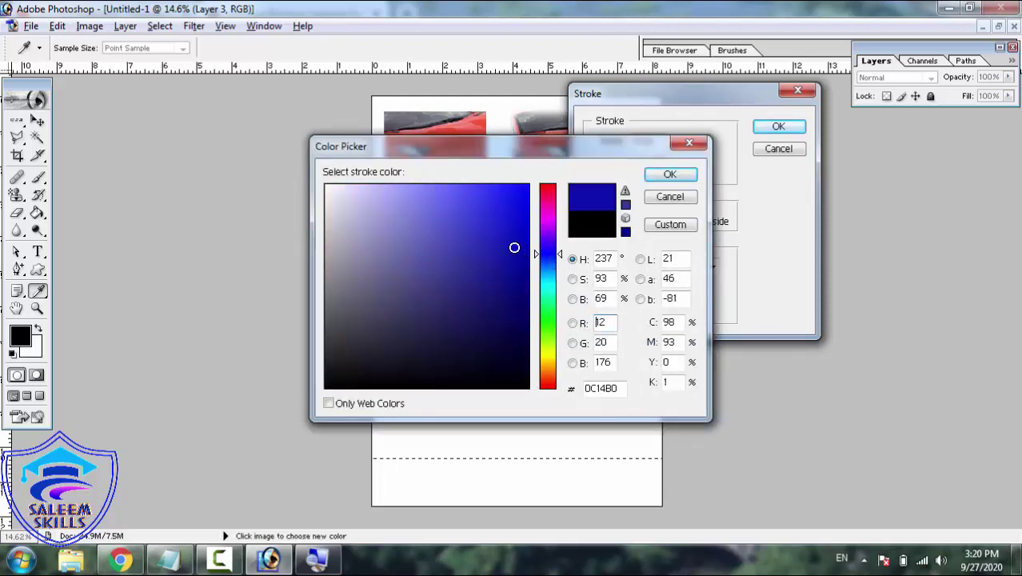
pyautogui.click(525, 237)
pyautogui.click(662, 173)
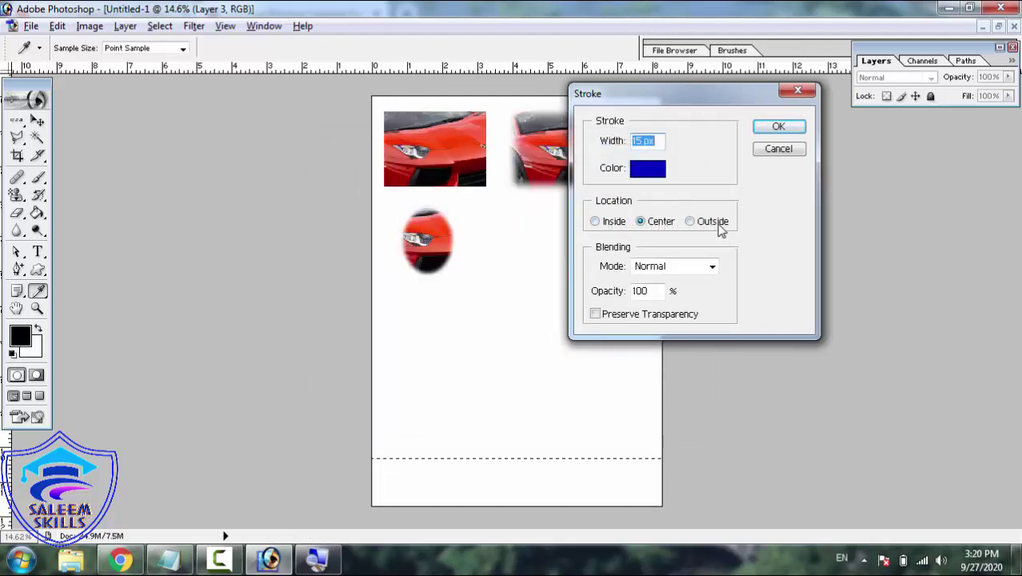
# - Apply the stroke centred on the row selection with Normal blending and 100% opacity, and inspect the line up close
pyautogui.click(713, 270)
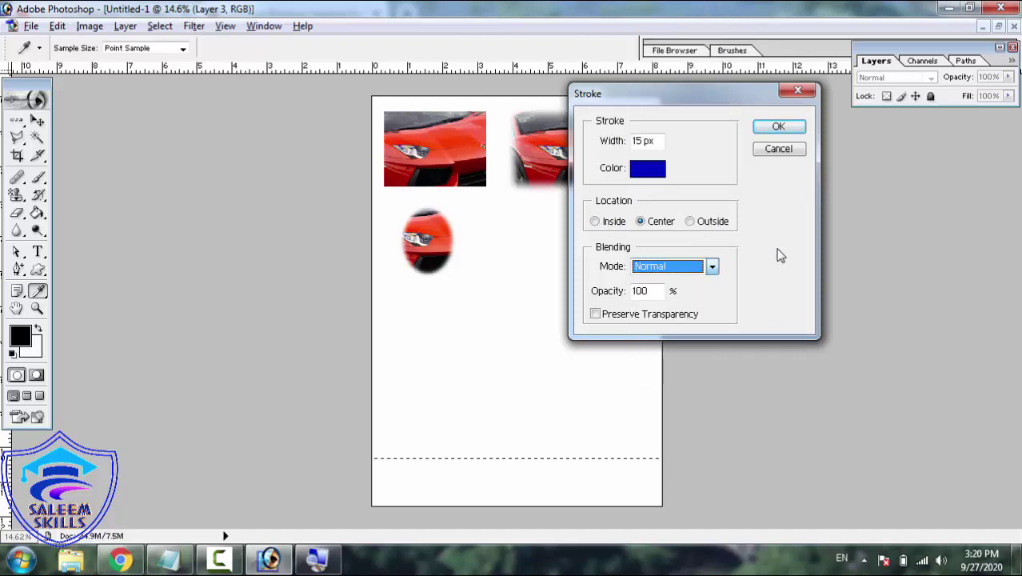
pyautogui.click(769, 257)
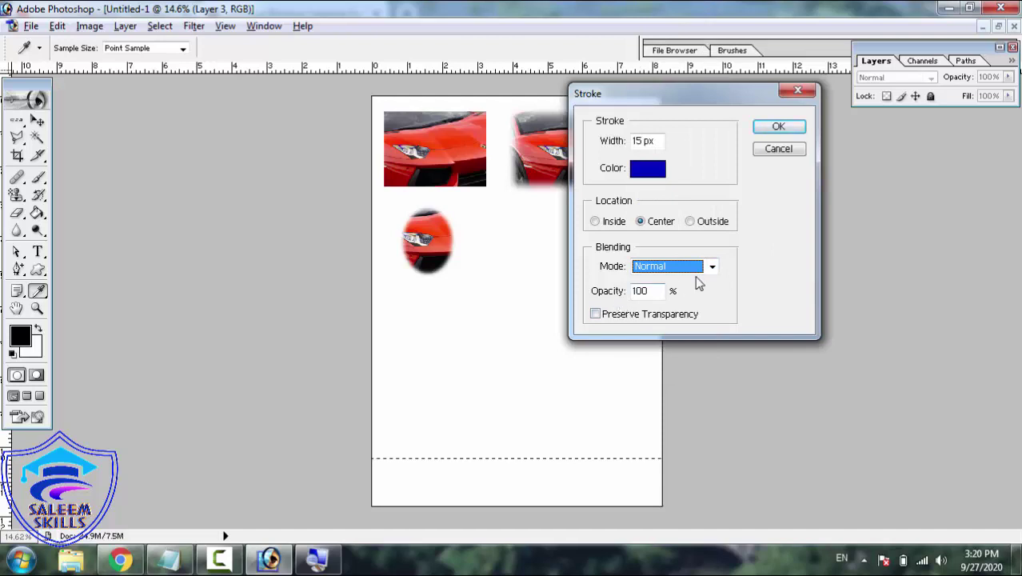
pyautogui.click(799, 131)
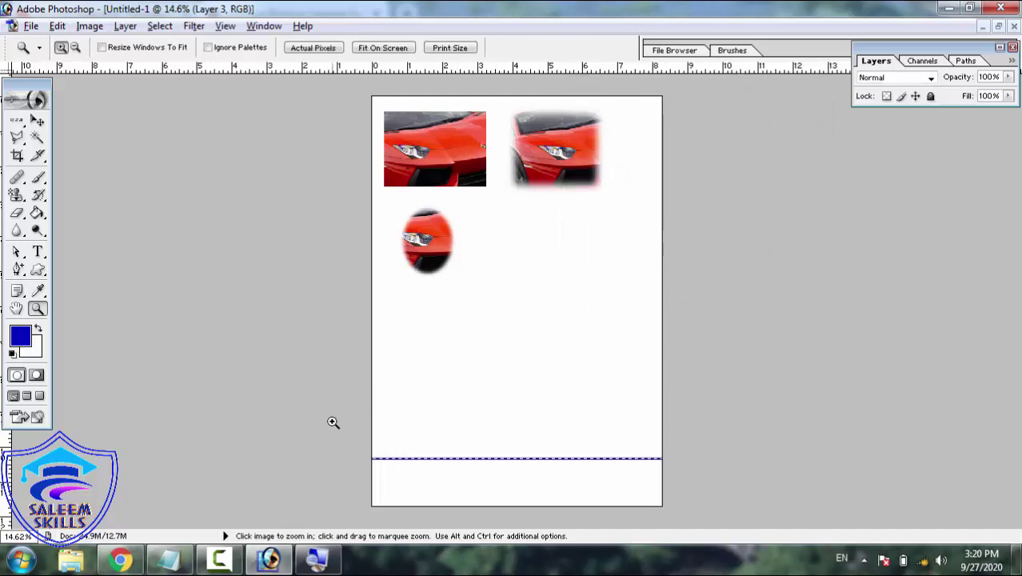
pyautogui.moveTo(641, 464); pyautogui.dragTo(644, 464)
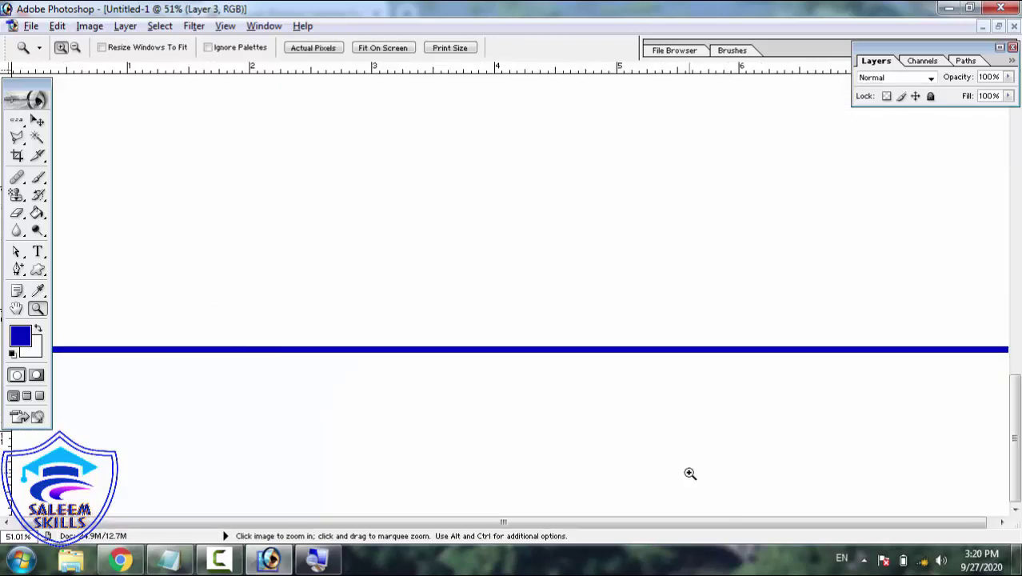
pyautogui.rightClick(601, 340)
pyautogui.click(632, 352)
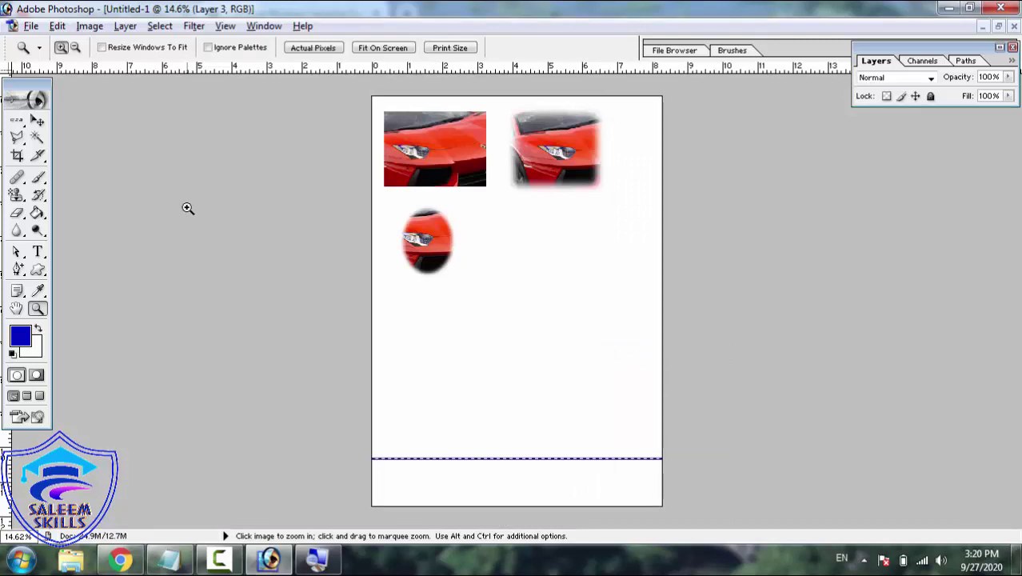
# - Make a single-column selection near the page's right edge with the Single Column Marquee tool
pyautogui.click(23, 125)
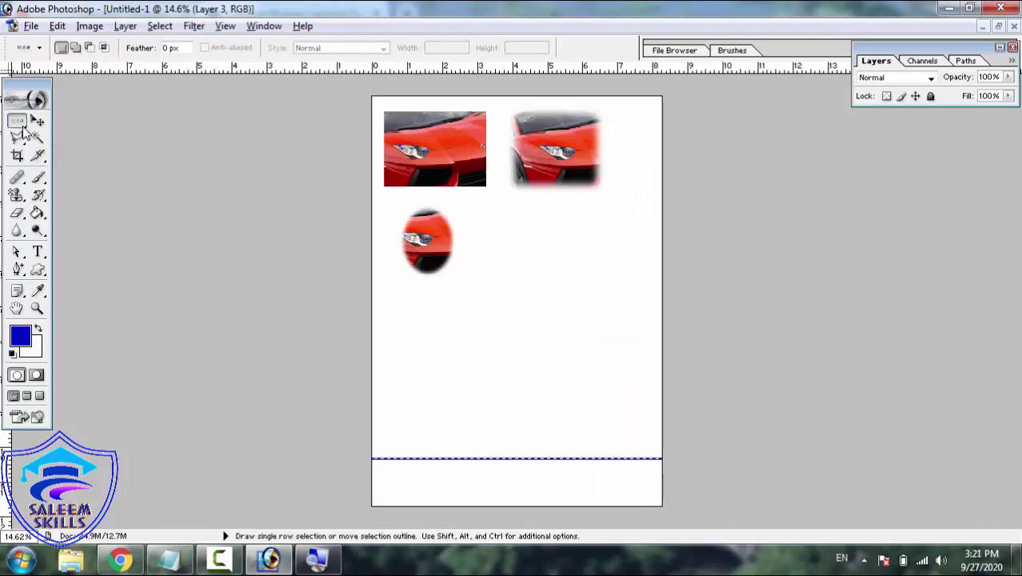
pyautogui.click(22, 125)
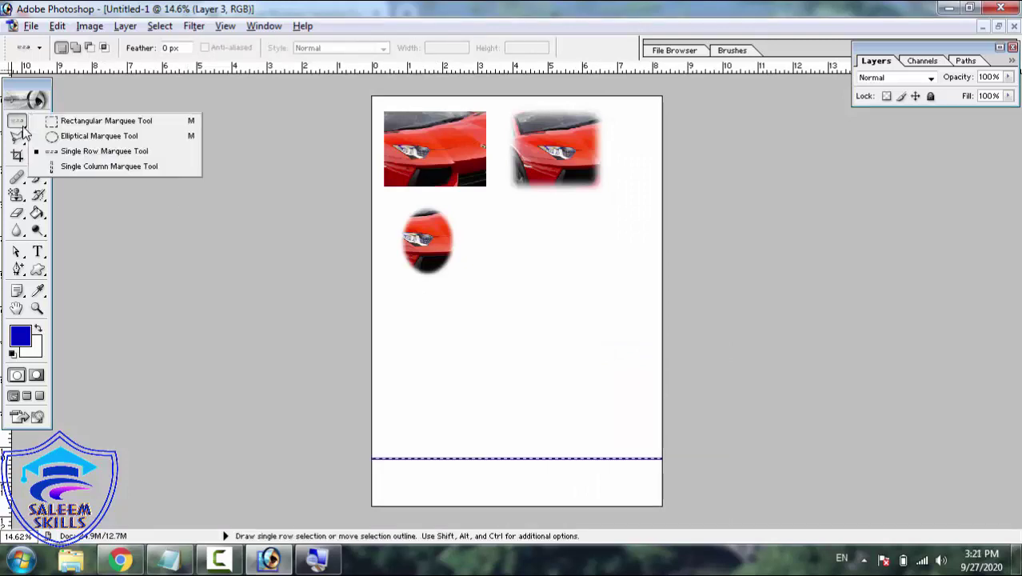
pyautogui.click(88, 168)
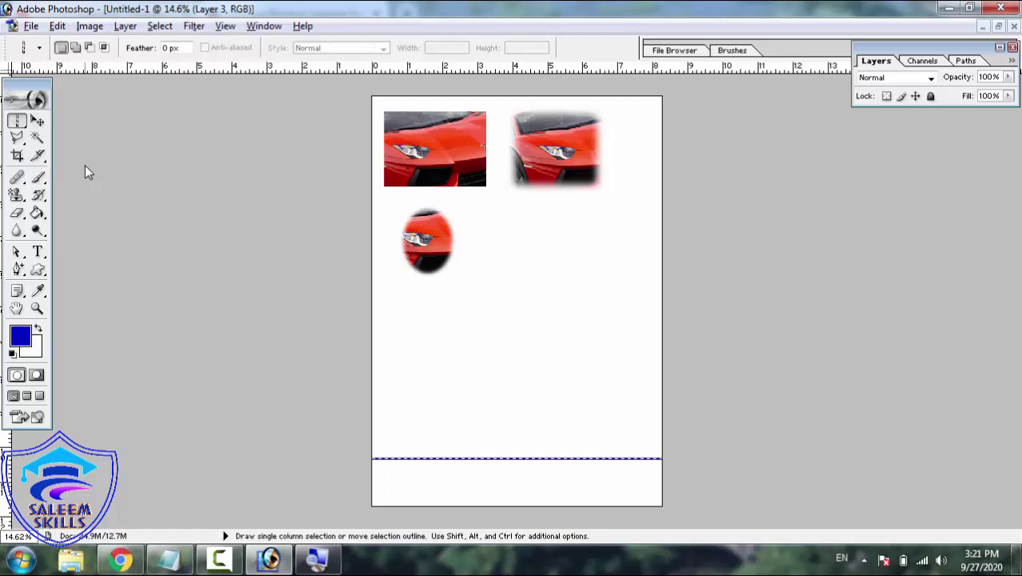
pyautogui.click(624, 128)
# - Start a Stroke on the column selection and set its colour to pure red, FF0000
pyautogui.click(68, 28)
pyautogui.click(122, 298)
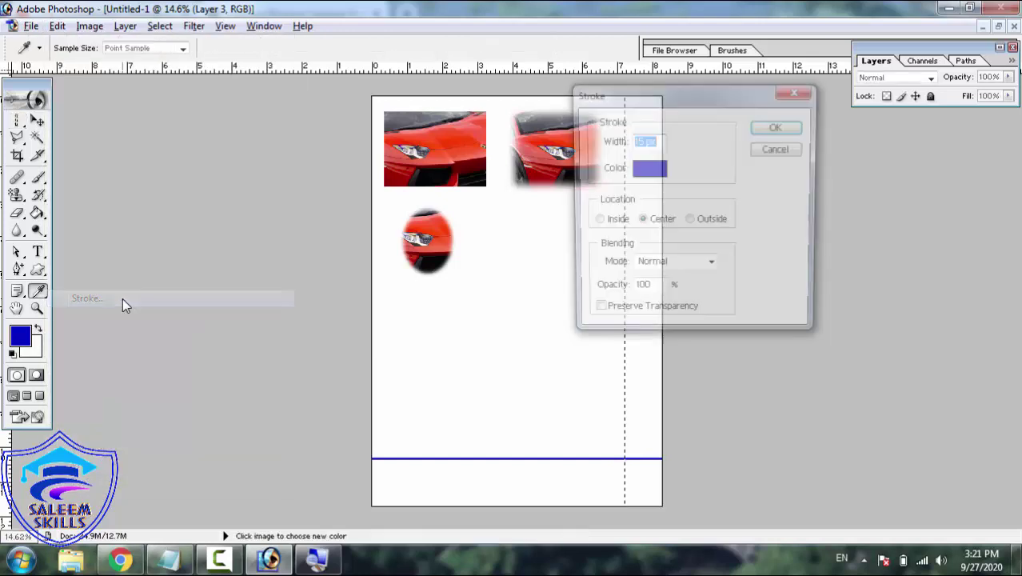
pyautogui.click(647, 169)
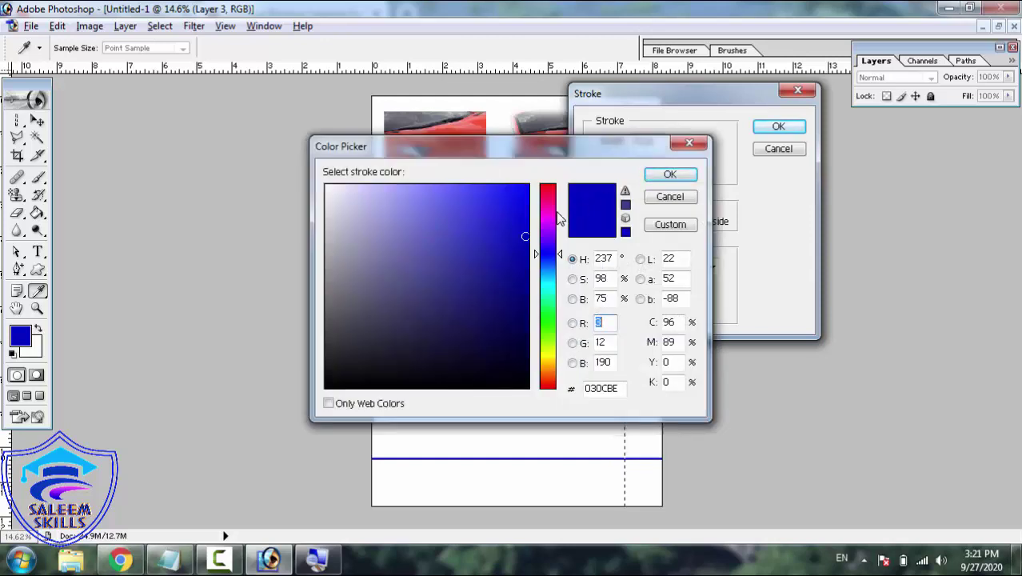
pyautogui.moveTo(551, 210)
pyautogui.mouseDown()
pyautogui.moveTo(553, 180)
pyautogui.moveTo(529, 185)
pyautogui.mouseUp()
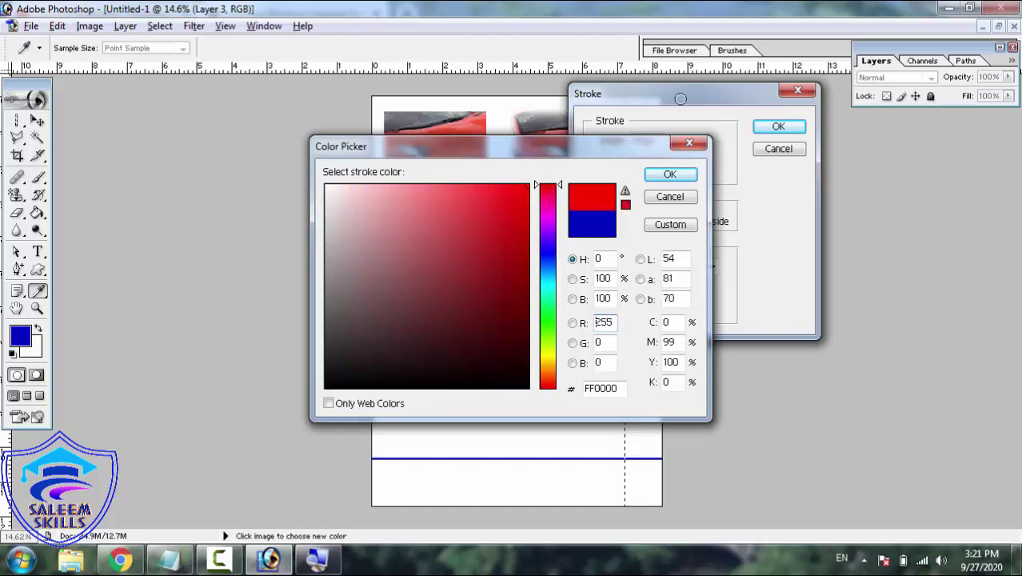
pyautogui.click(670, 175)
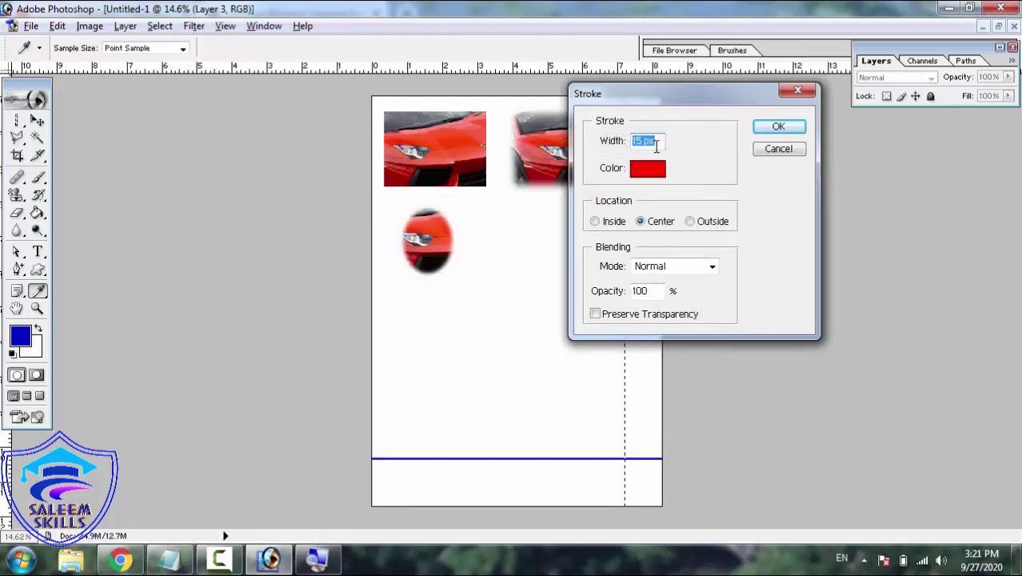
# - Set the stroke width to 50 px, apply it centred on the column selection, and inspect where it crosses the blue line
pyautogui.click(644, 140)
pyautogui.press('BackSpace')
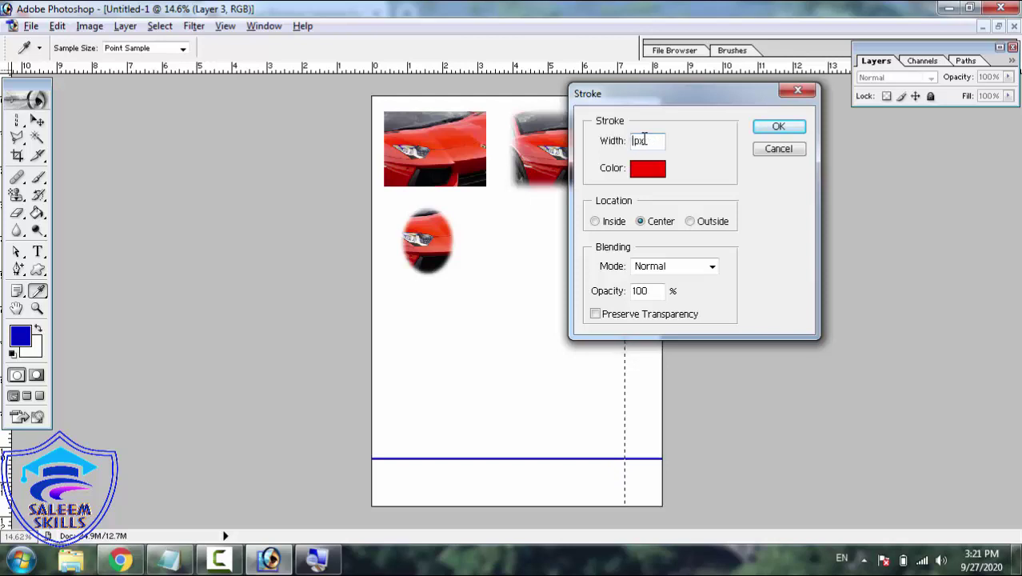
pyautogui.write('0')
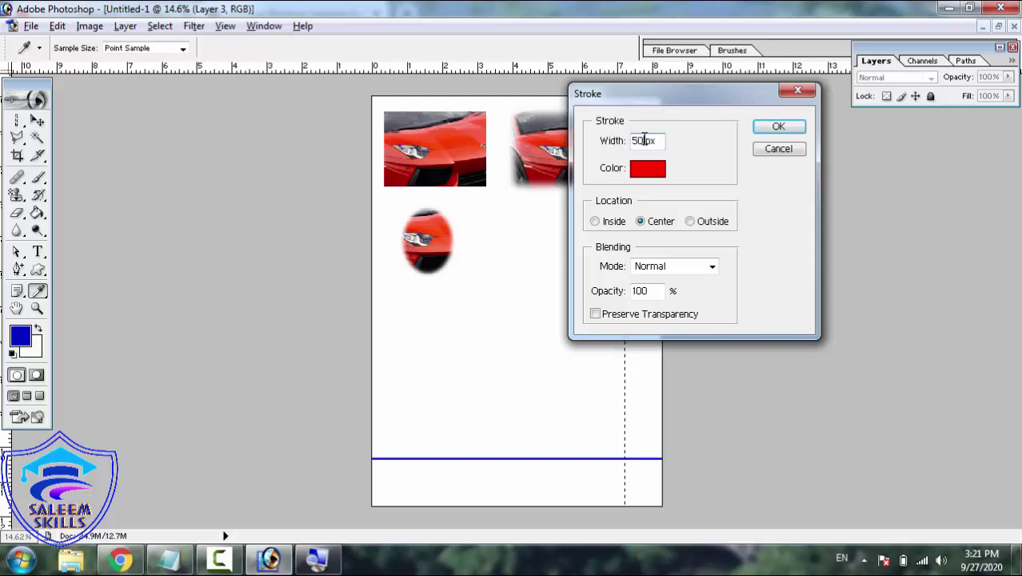
pyautogui.click(768, 129)
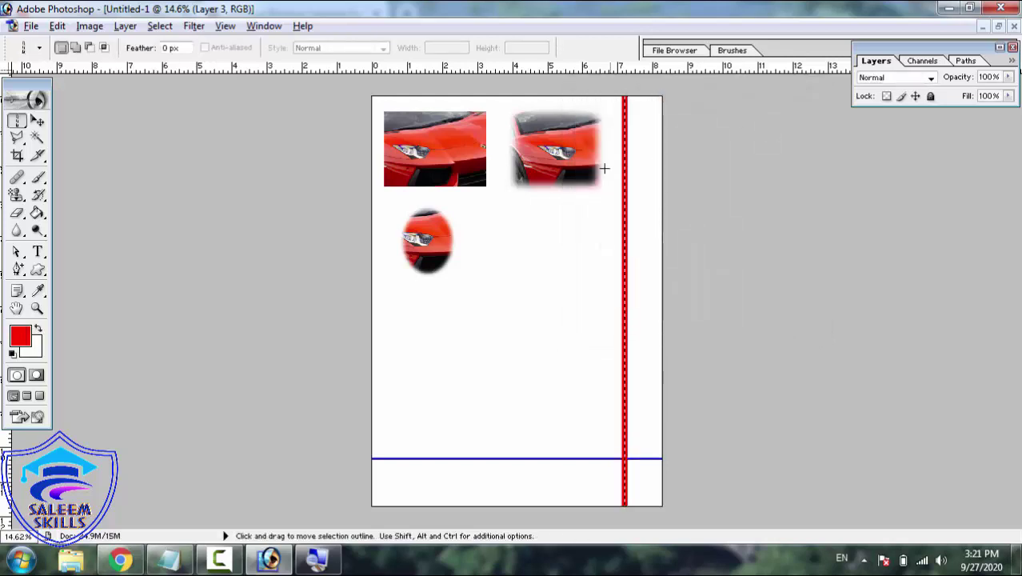
pyautogui.press('z')
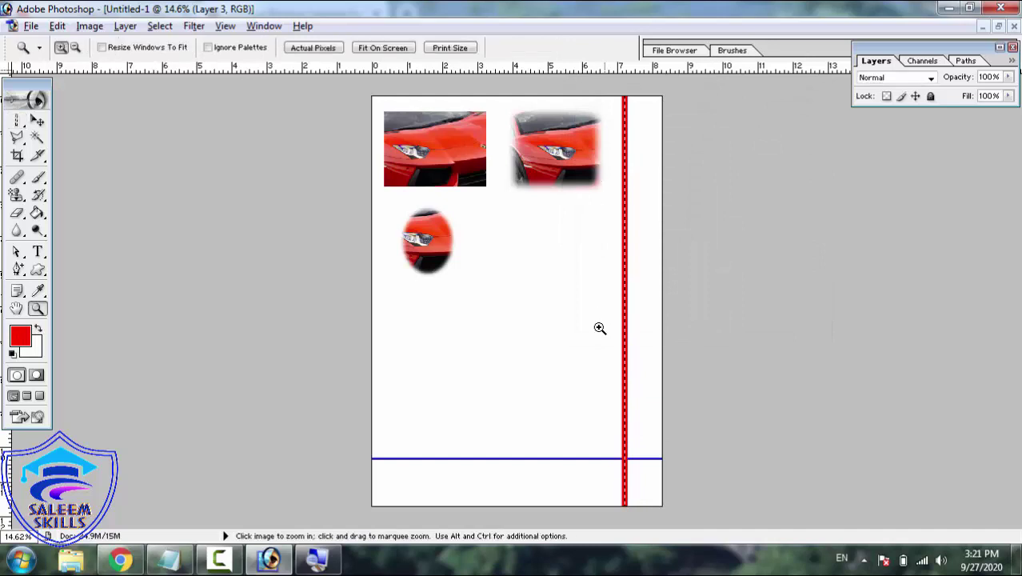
pyautogui.moveTo(580, 383); pyautogui.dragTo(728, 502)
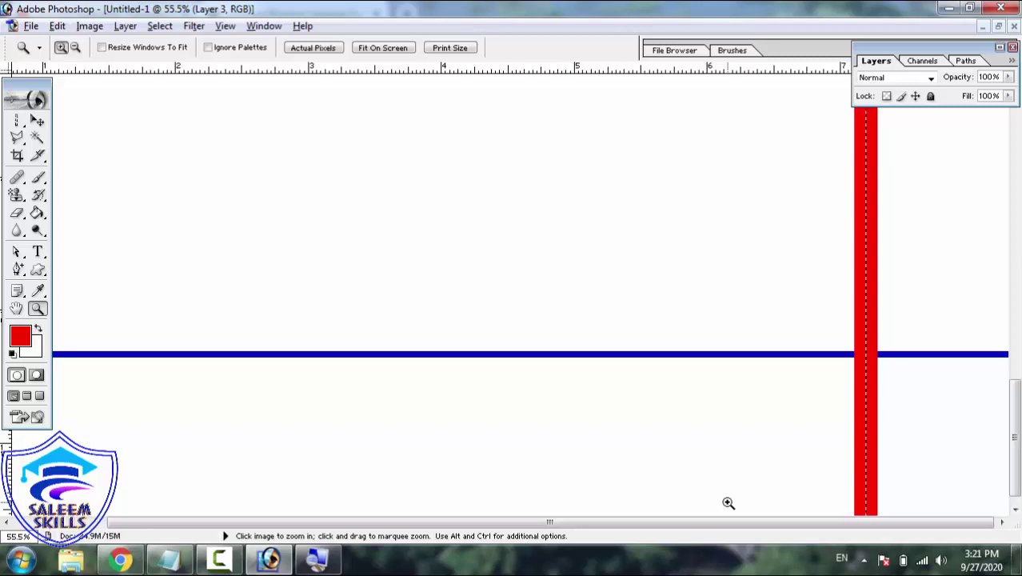
pyautogui.rightClick(686, 382)
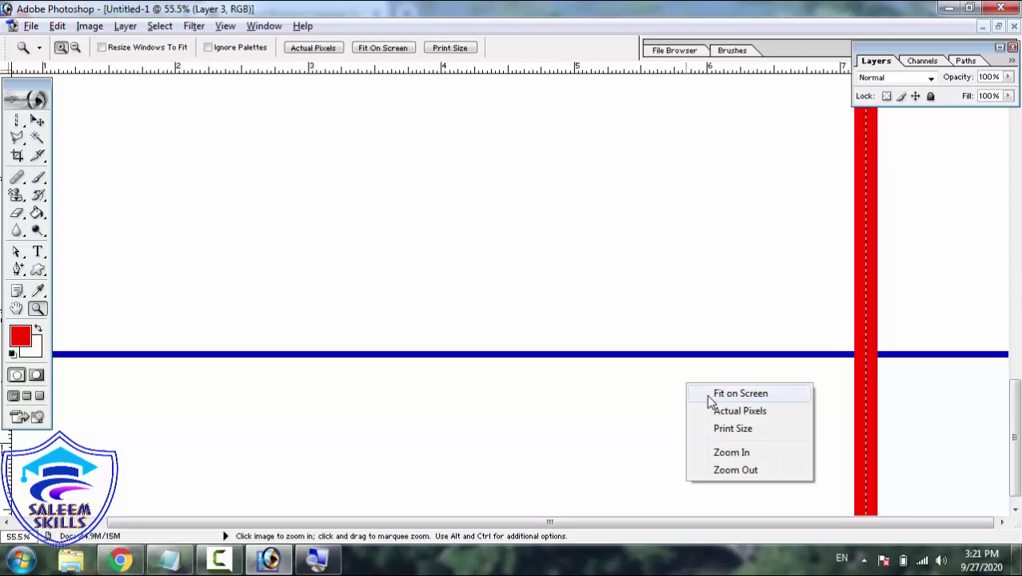
pyautogui.click(707, 394)
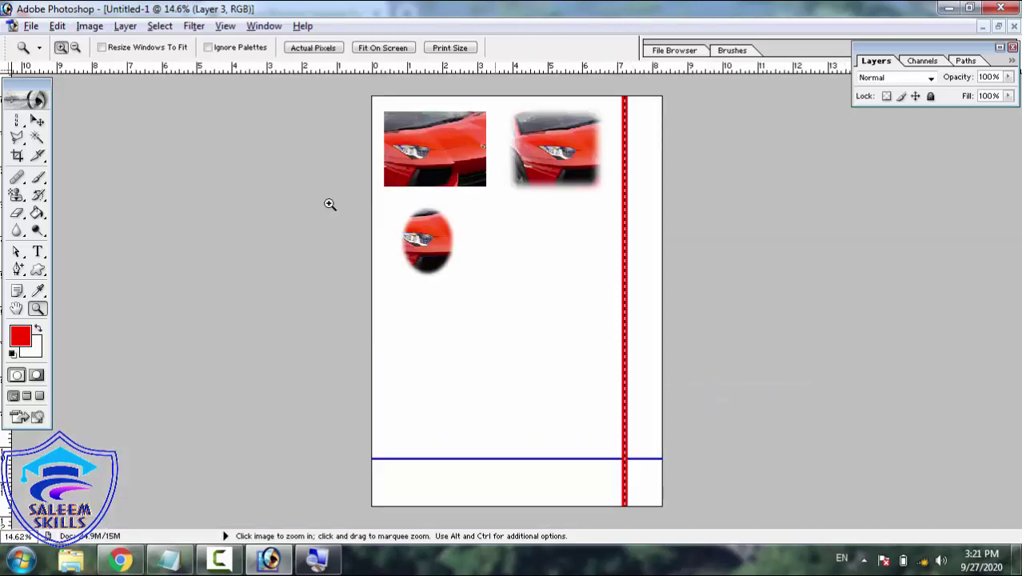
# - Clear the column selection using the Rectangular Marquee tool and expand the collapsed Layers palette
pyautogui.click(56, 26)
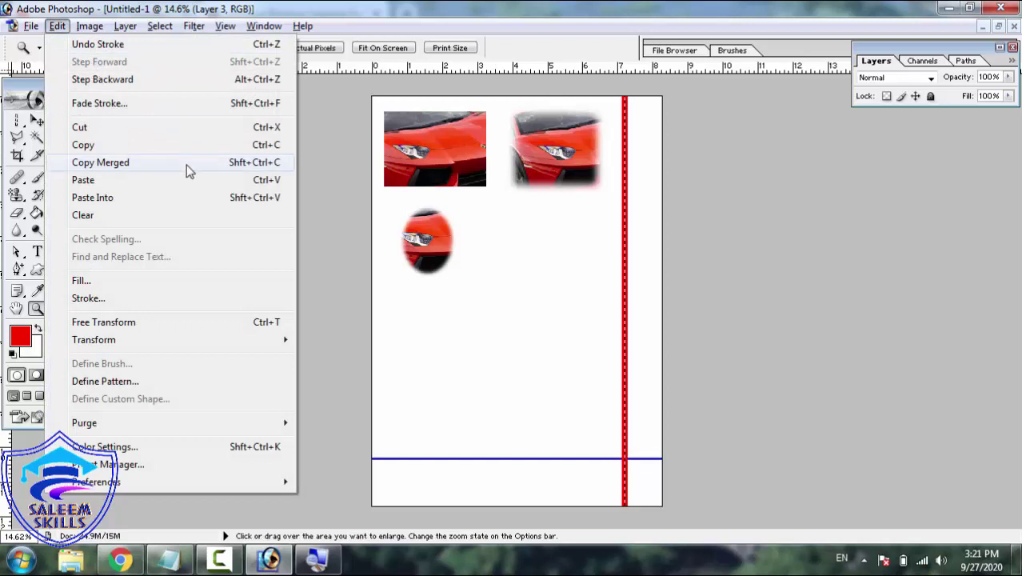
pyautogui.click(16, 120)
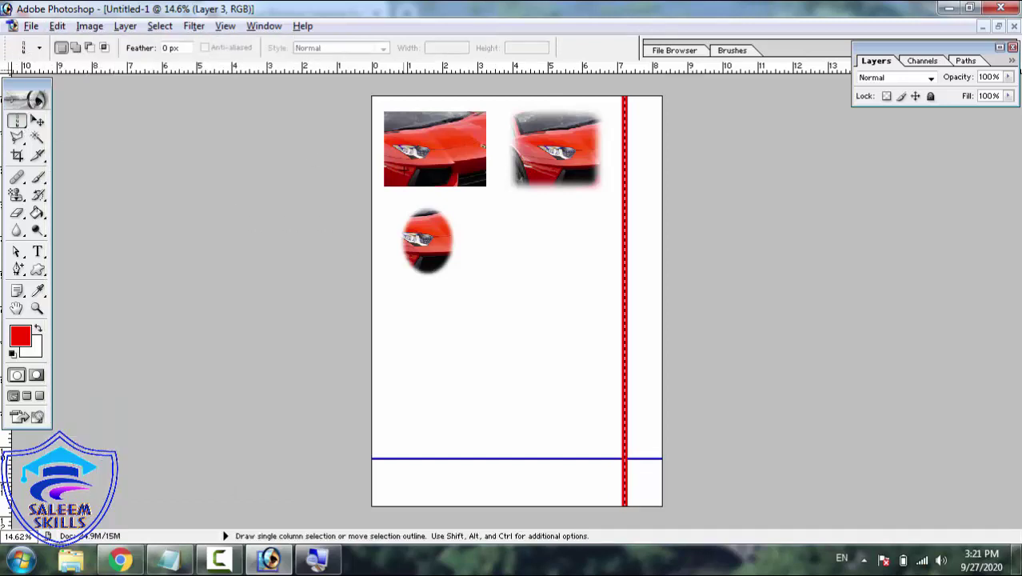
pyautogui.click(19, 124)
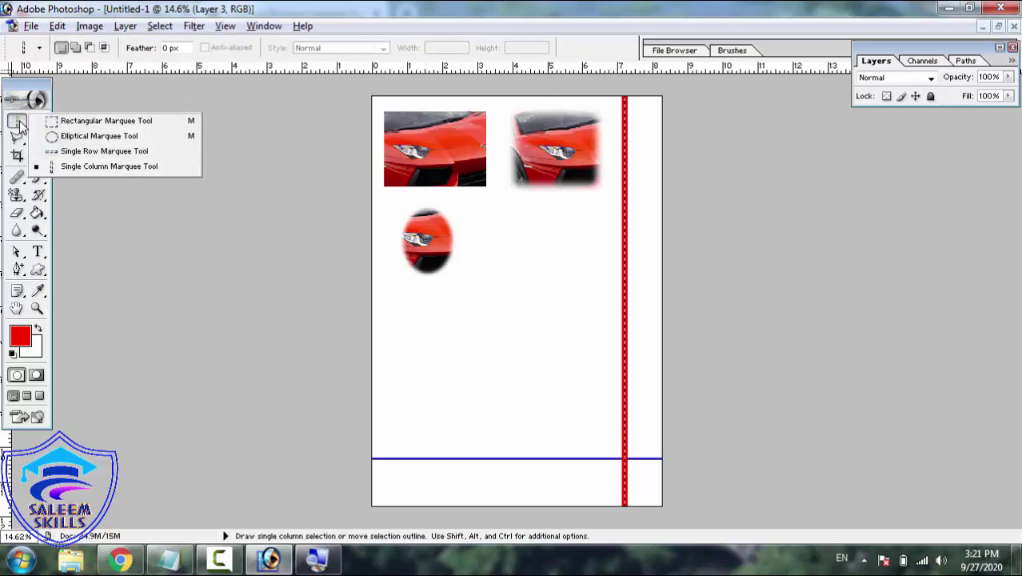
pyautogui.click(91, 122)
pyautogui.click(434, 246)
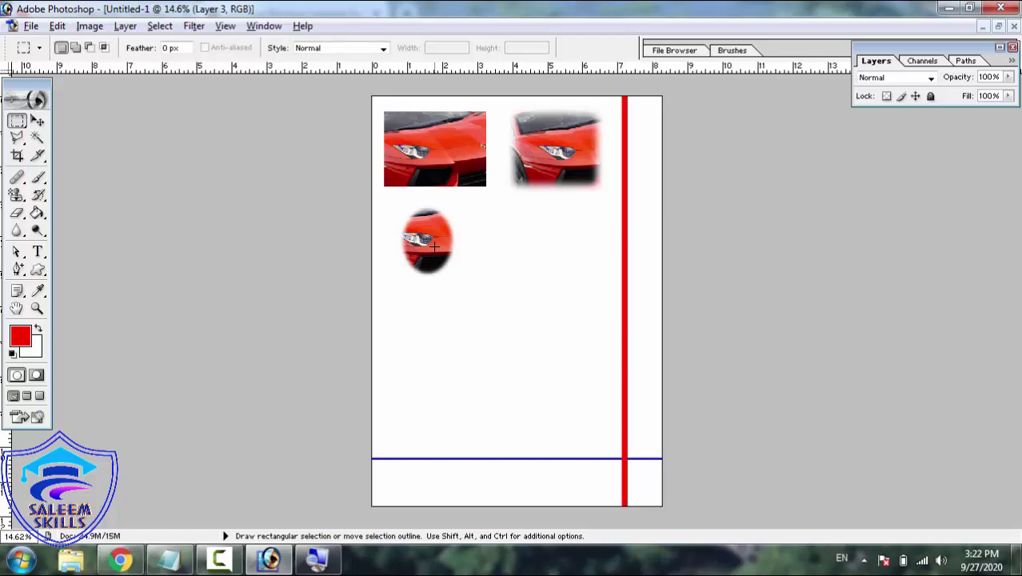
pyautogui.click(1000, 48)
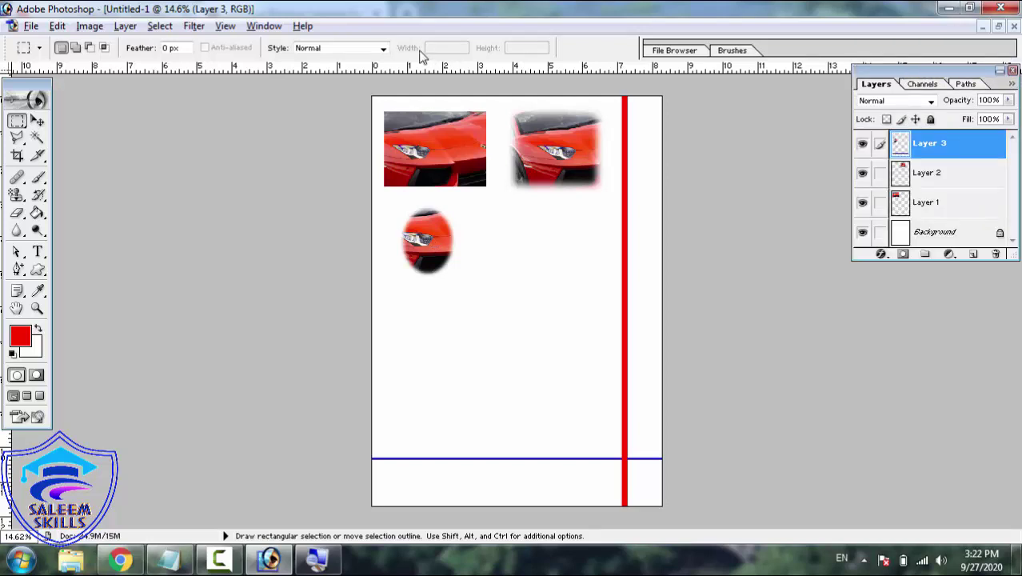
pyautogui.click(13, 124)
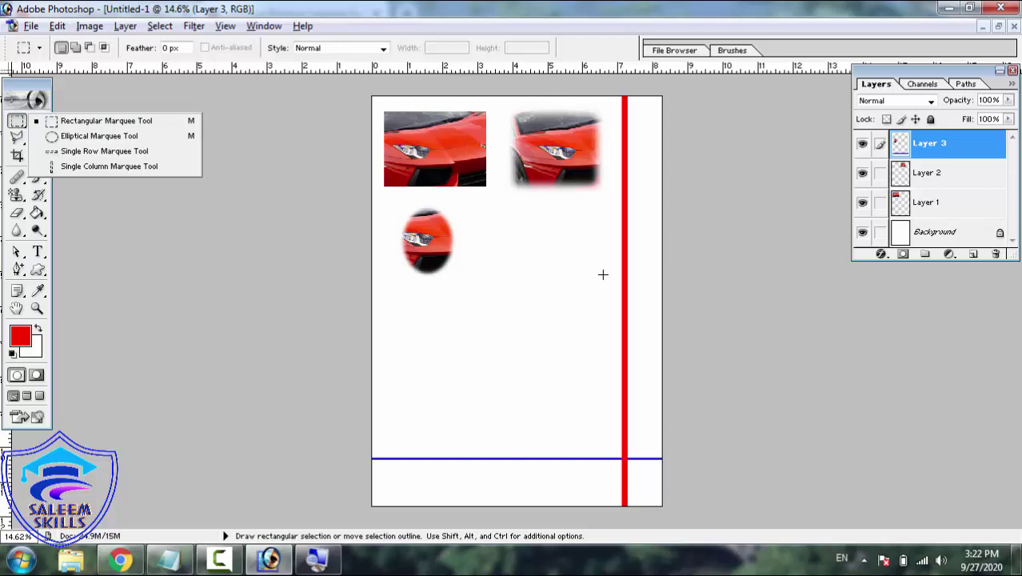
# - Show the documents in separate floating windows and clear the elliptical selection on the c.jpg car photo
pyautogui.click(999, 27)
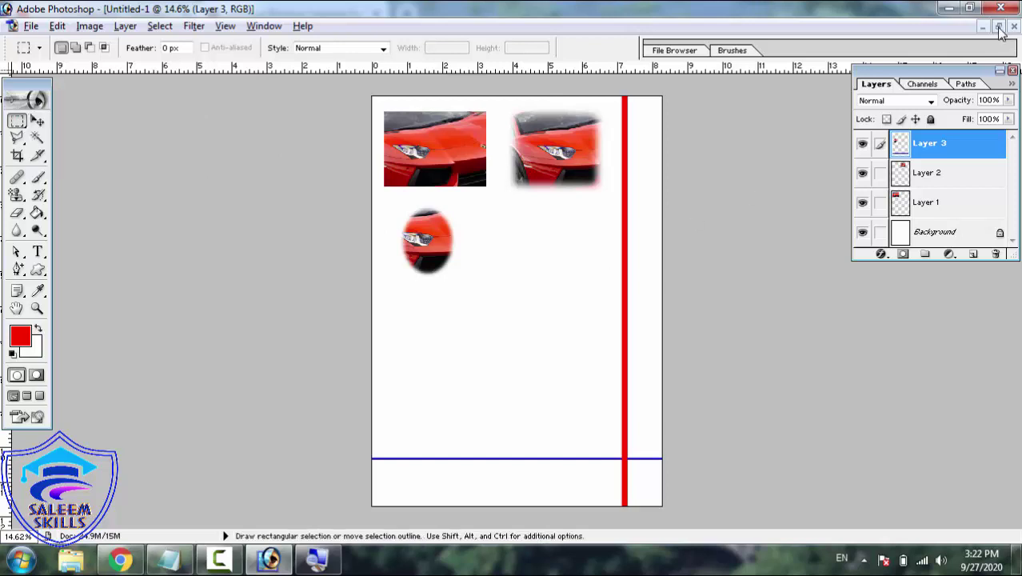
pyautogui.hotkey('ctrl', 'Tab')
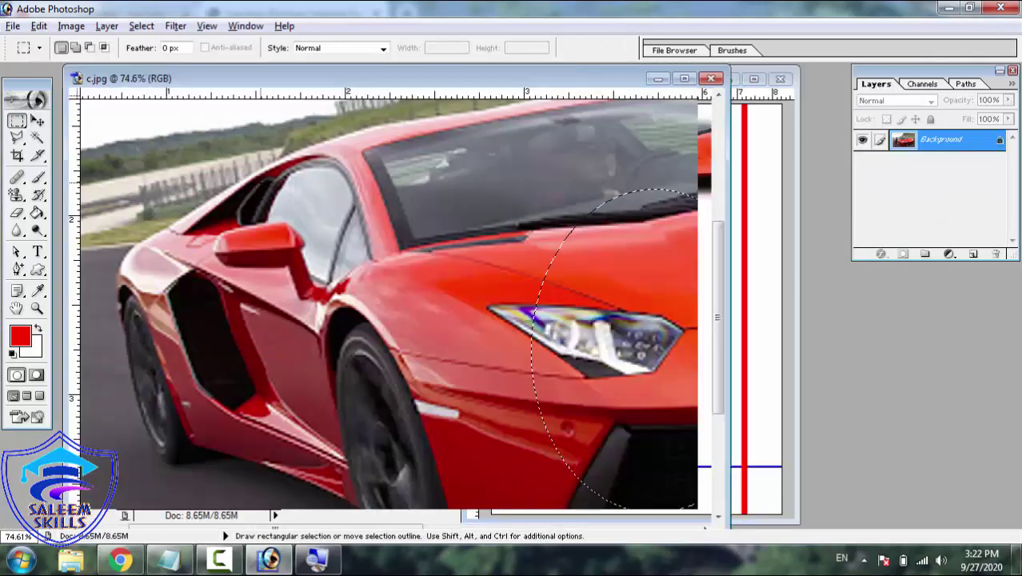
pyautogui.hotkey('ctrl', 'd')
pyautogui.moveTo(538, 74); pyautogui.dragTo(463, 85)
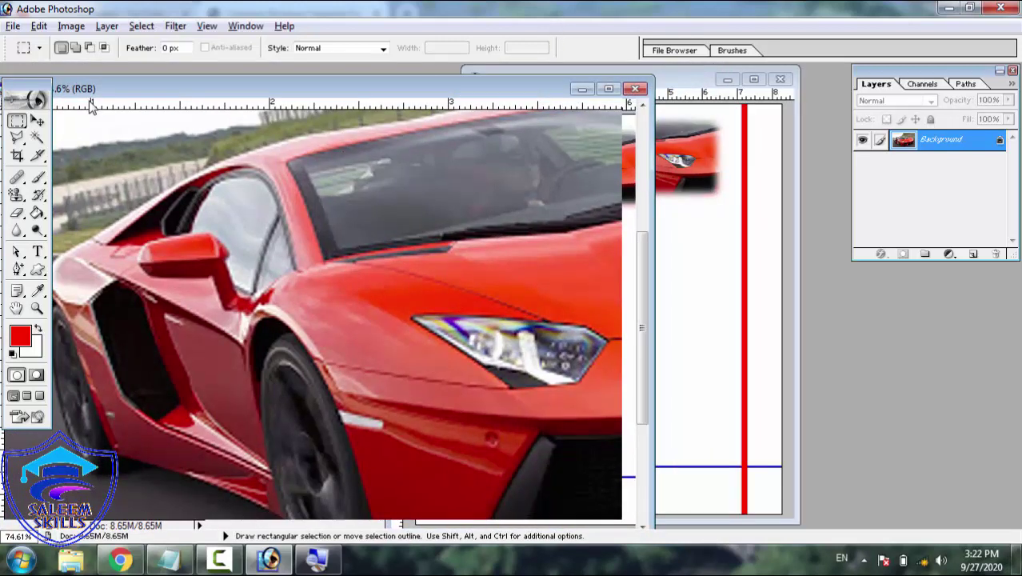
# - Copy the whole car photo from c.jpg into Untitled-1 with the Move tool and place it below the oval cutout
pyautogui.click(37, 121)
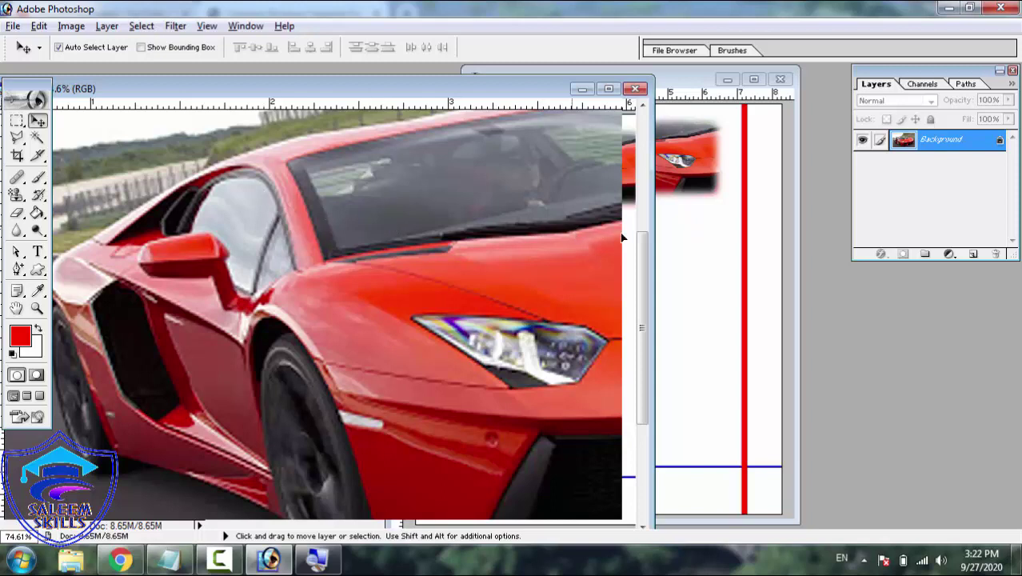
pyautogui.moveTo(622, 237); pyautogui.dragTo(698, 254)
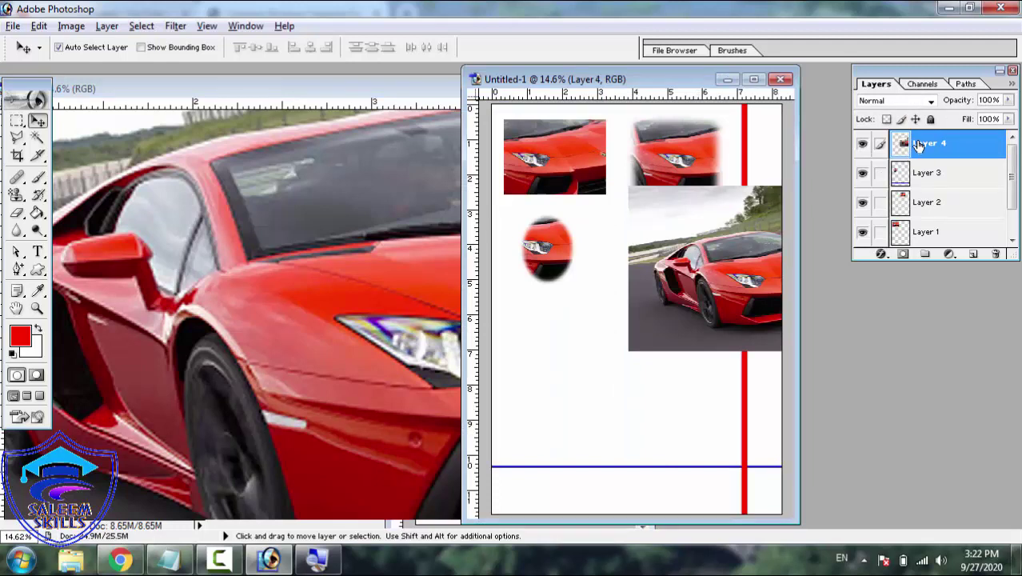
pyautogui.moveTo(724, 263); pyautogui.dragTo(598, 368)
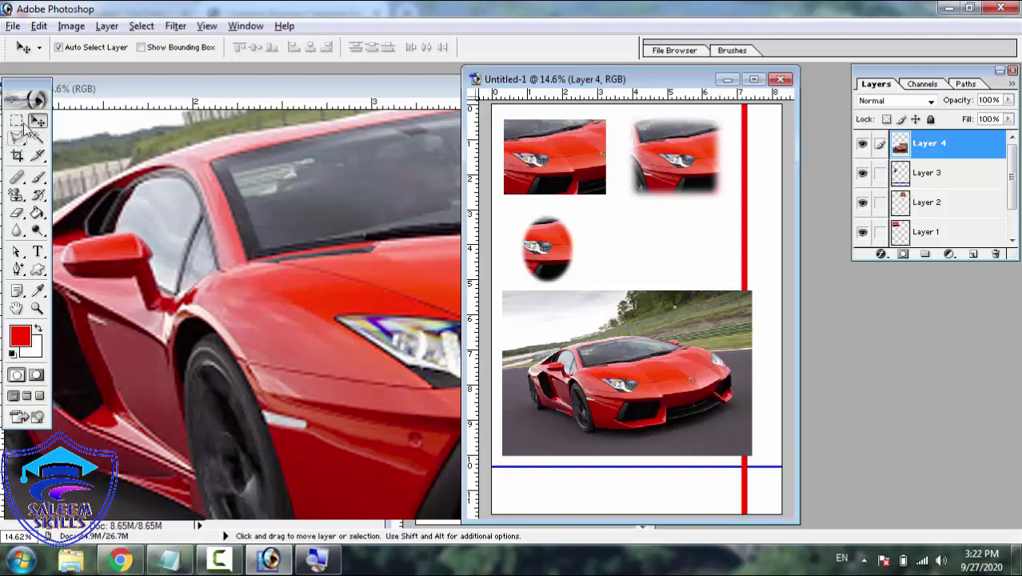
# - Bring the c.jpg photo to the front and switch to the Magnetic Lasso tool
pyautogui.moveTo(18, 122); pyautogui.dragTo(74, 140)
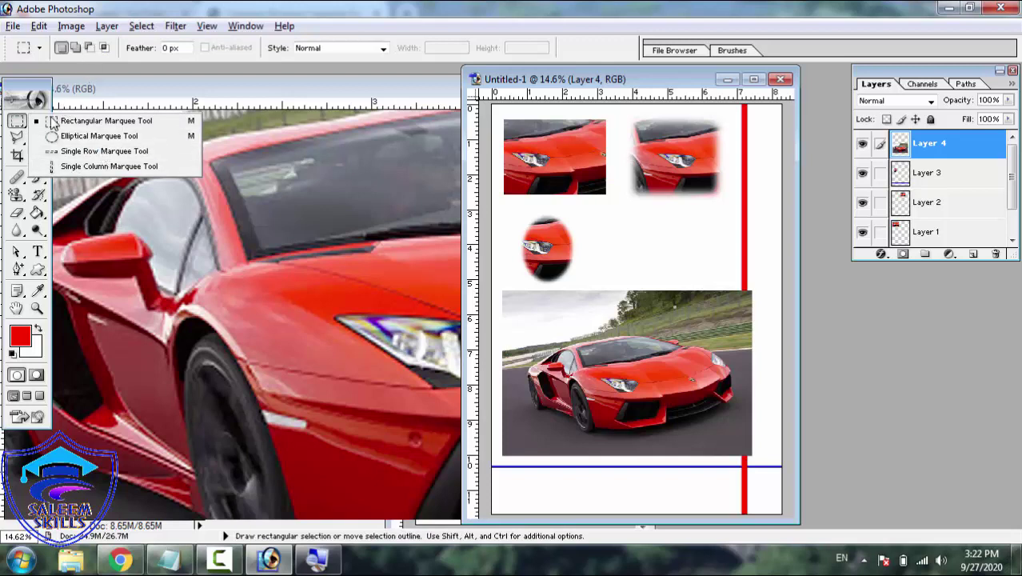
pyautogui.click(119, 104)
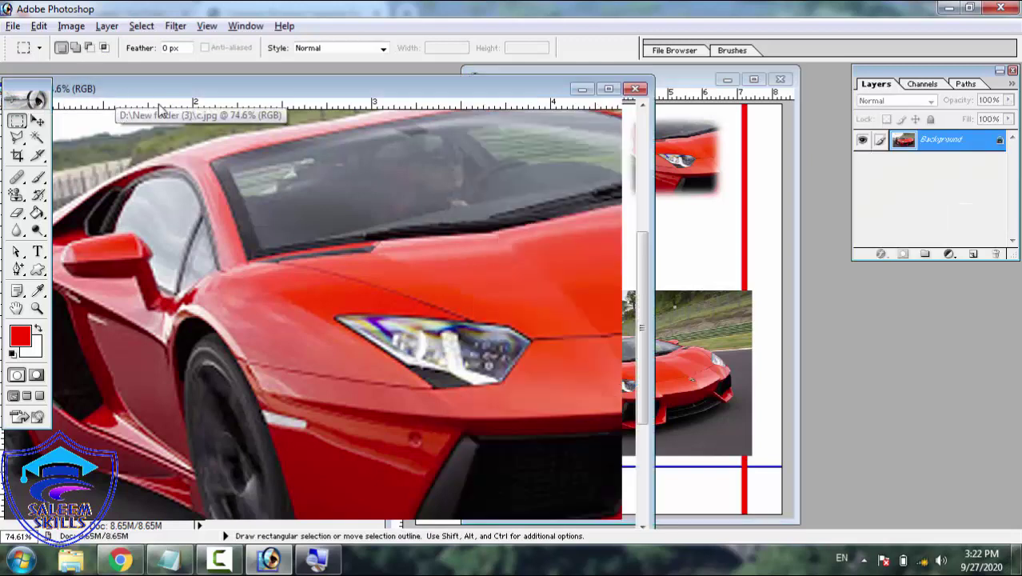
pyautogui.click(19, 139)
pyautogui.click(22, 141)
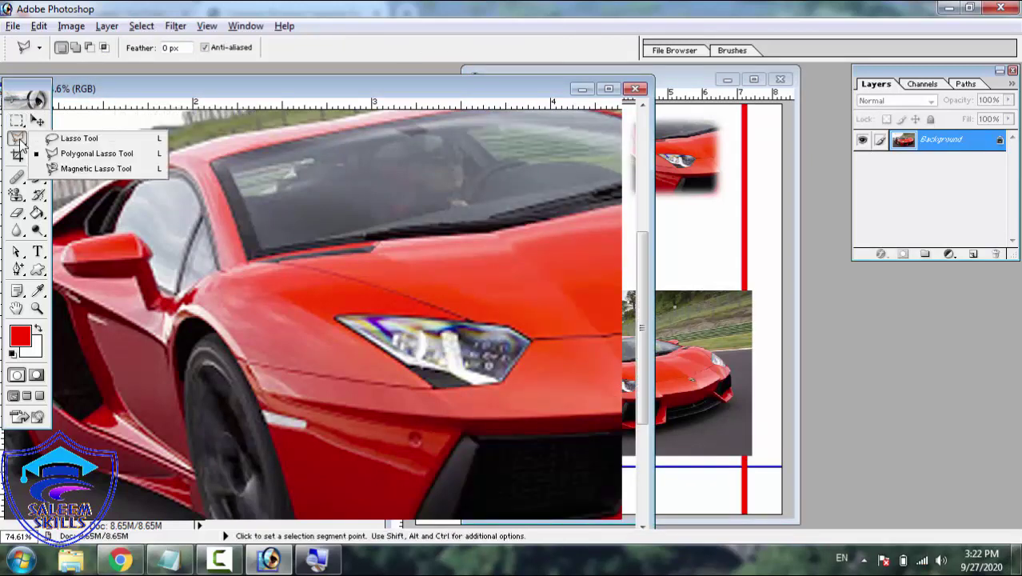
pyautogui.click(96, 169)
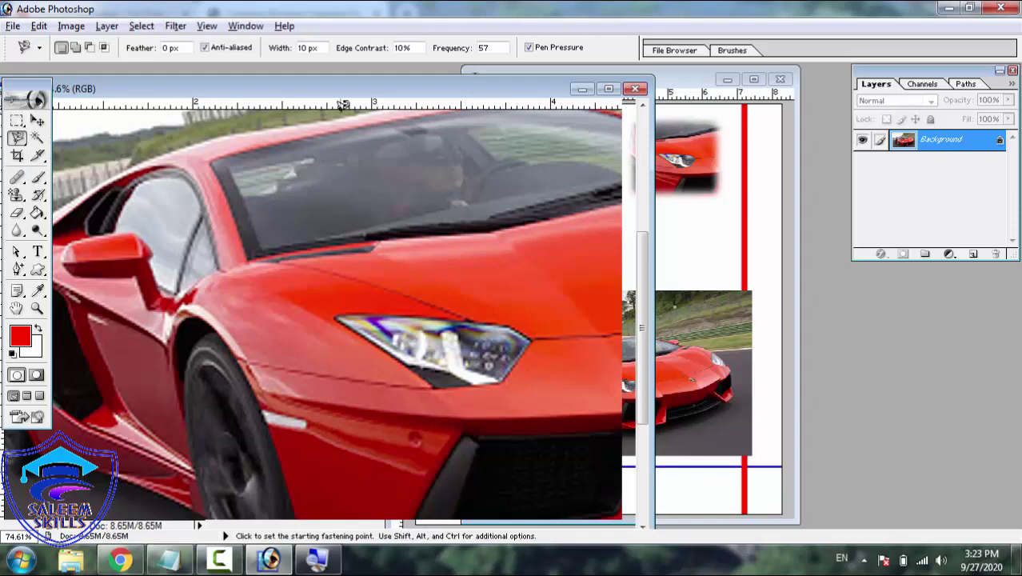
# - Close both c.jpg and Untitled-1 without saving their changes
pyautogui.click(635, 90)
pyautogui.click(516, 222)
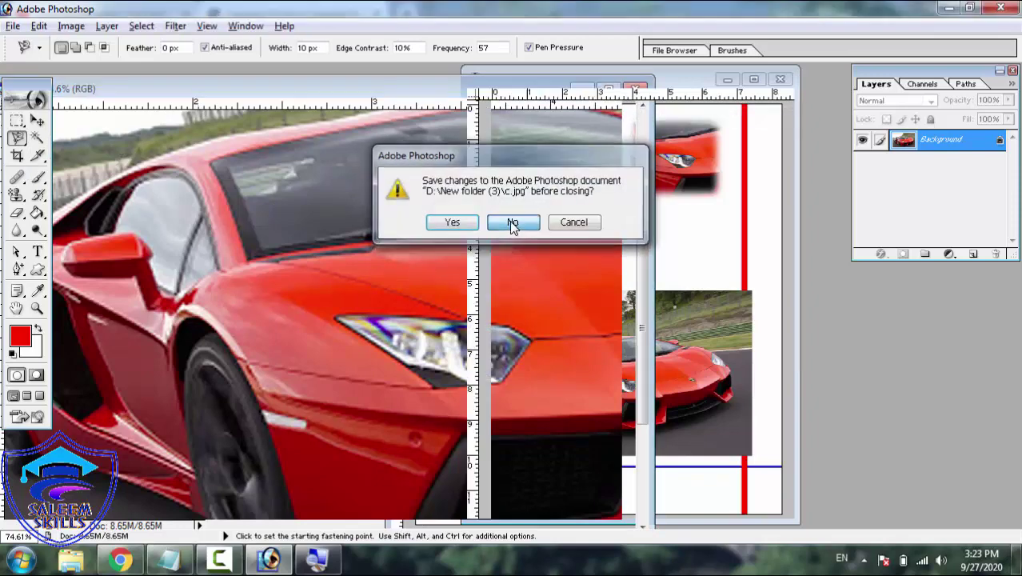
pyautogui.click(780, 80)
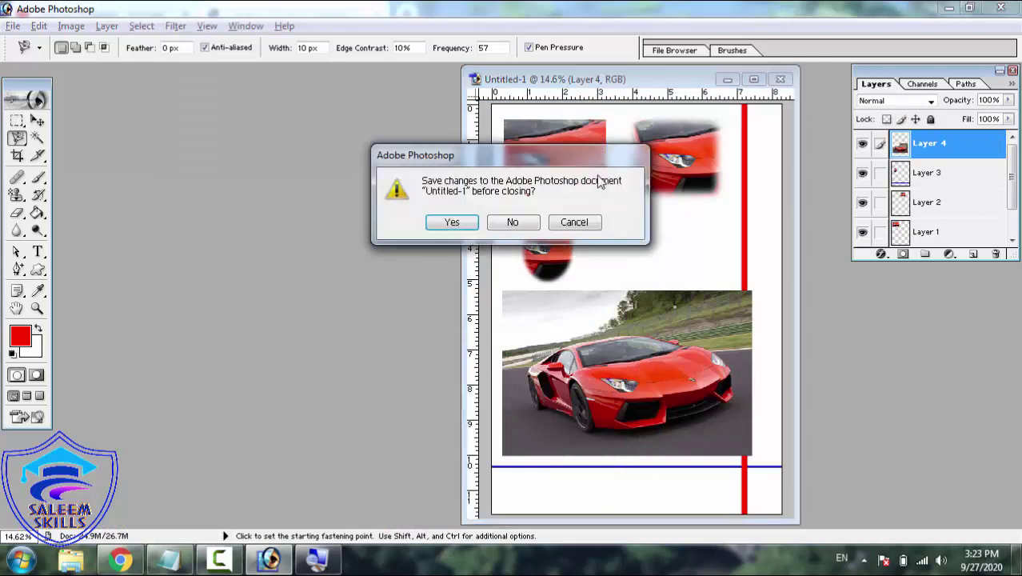
pyautogui.click(516, 222)
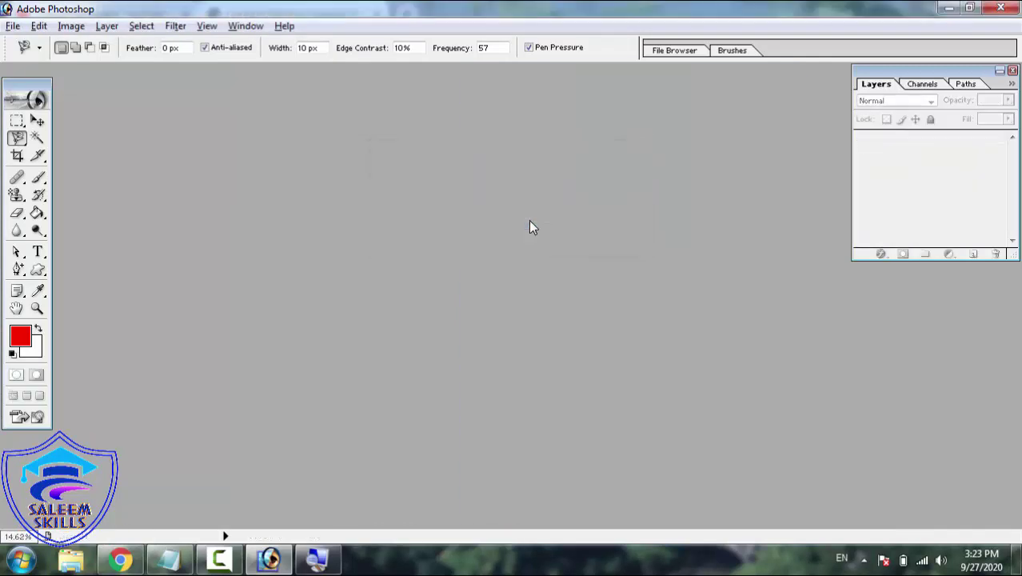
# - Open the doll image from New folder (3)
pyautogui.click(13, 26)
pyautogui.click(32, 60)
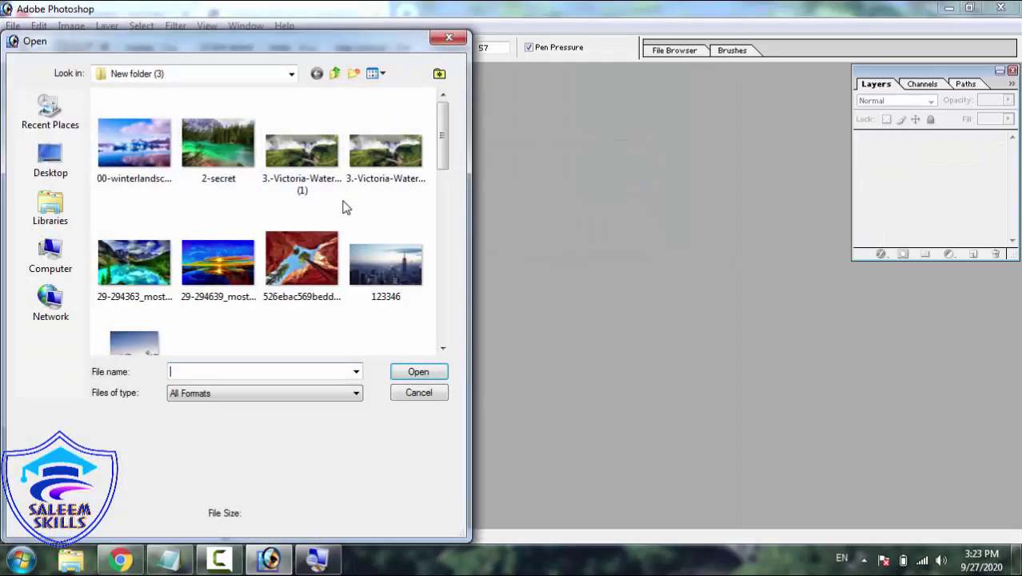
pyautogui.click(219, 179)
pyautogui.press('Left')
pyautogui.press('Down')
pyautogui.press('Down')
pyautogui.press('Down')
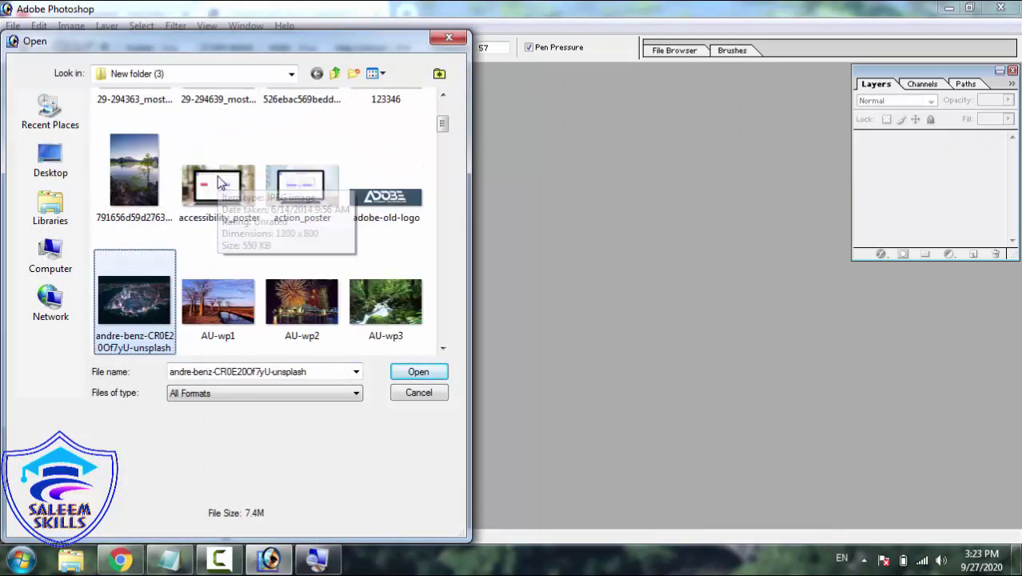
pyautogui.press('Down')
pyautogui.press('Down')
pyautogui.press('Down')
pyautogui.press('Down')
pyautogui.press('Down')
pyautogui.press('Down')
pyautogui.press('Down')
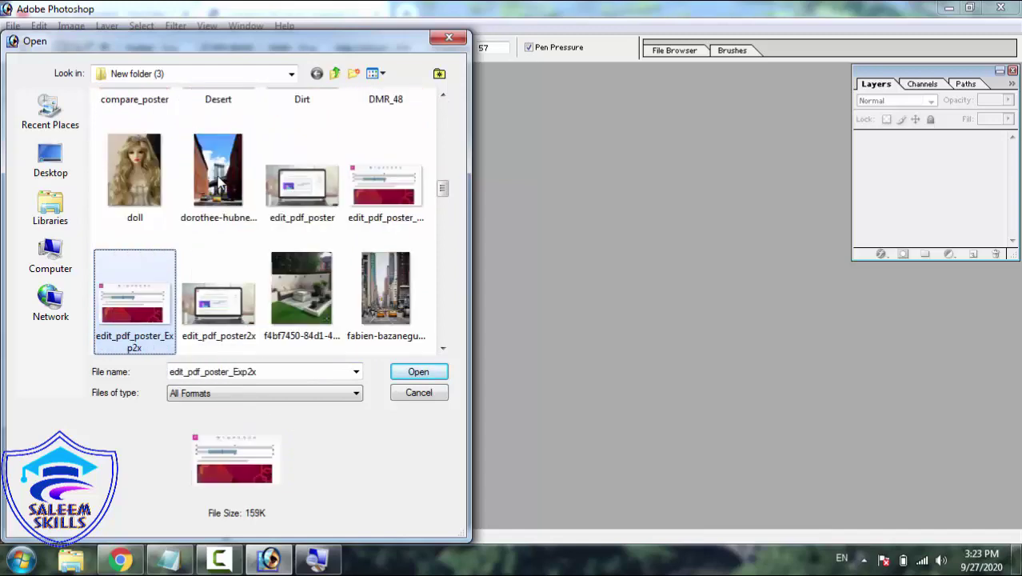
pyautogui.press('Up')
pyautogui.press('Return')
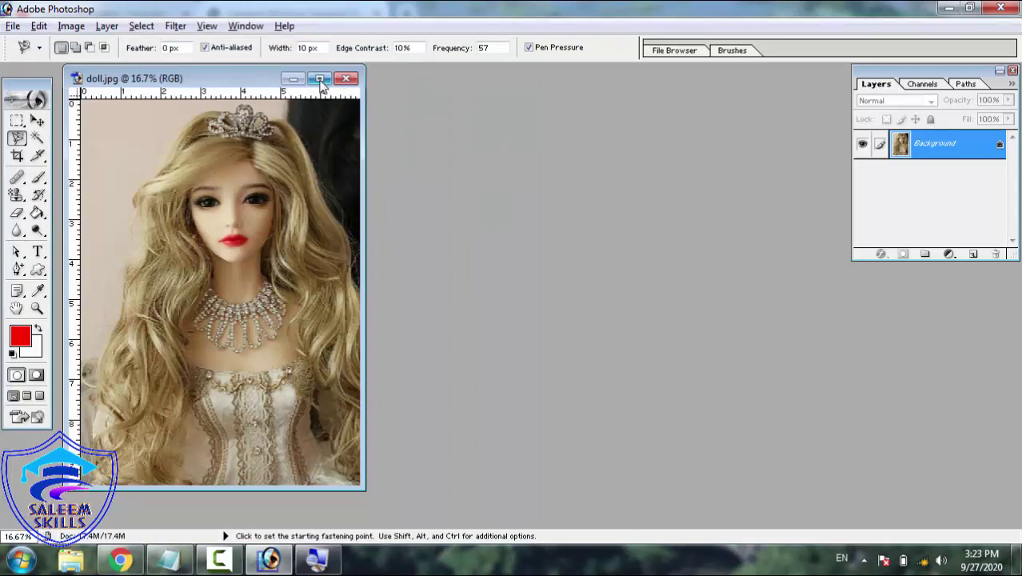
# - Maximize the doll.jpg document window and fit the image on screen
pyautogui.click(319, 77)
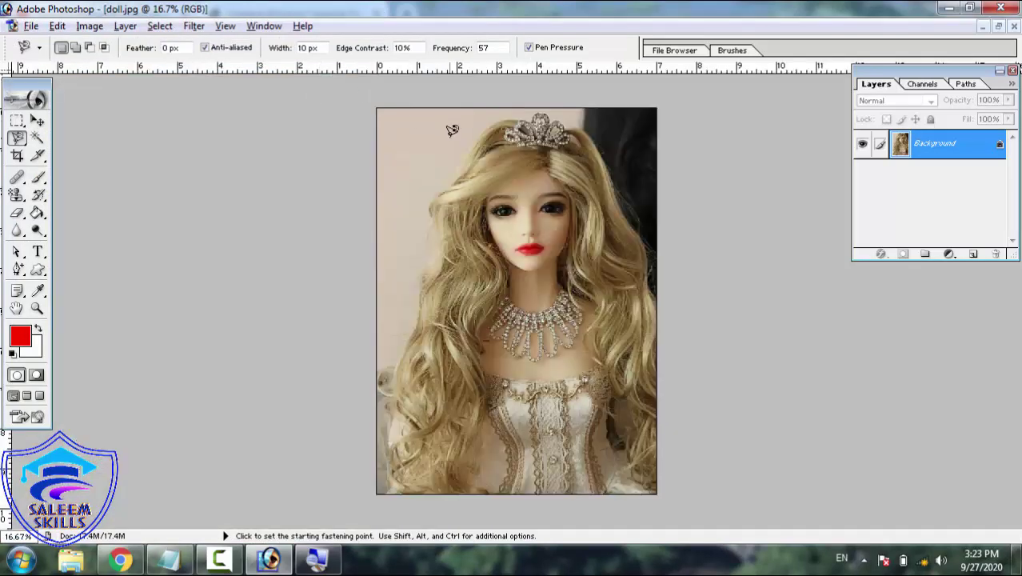
pyautogui.click(264, 25)
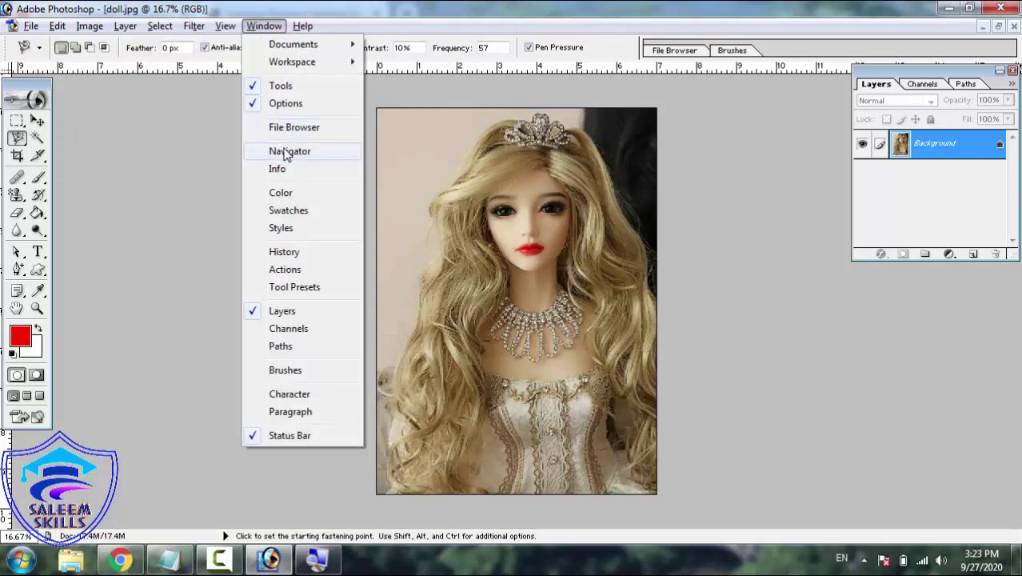
pyautogui.moveTo(226, 25)
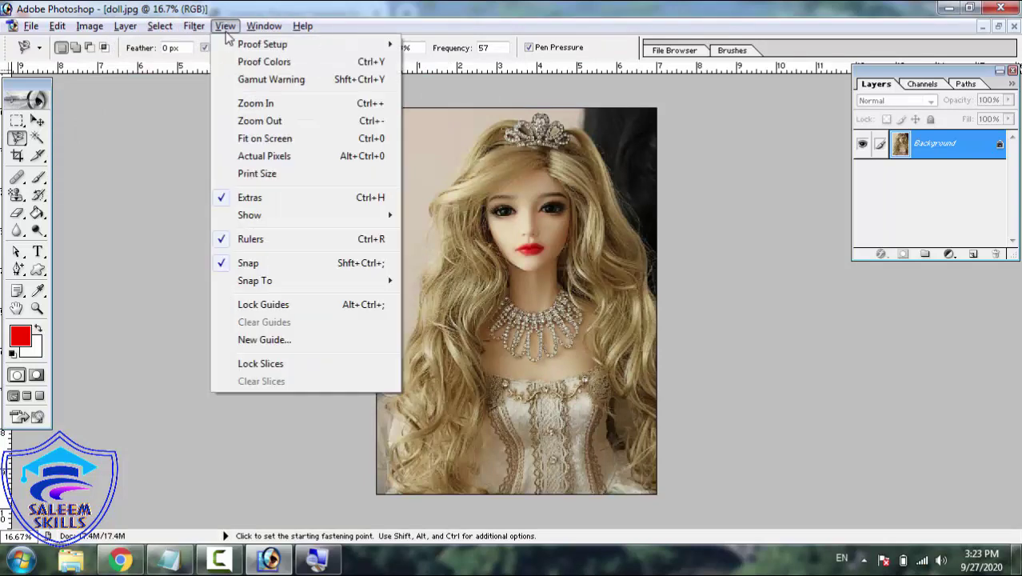
pyautogui.click(265, 140)
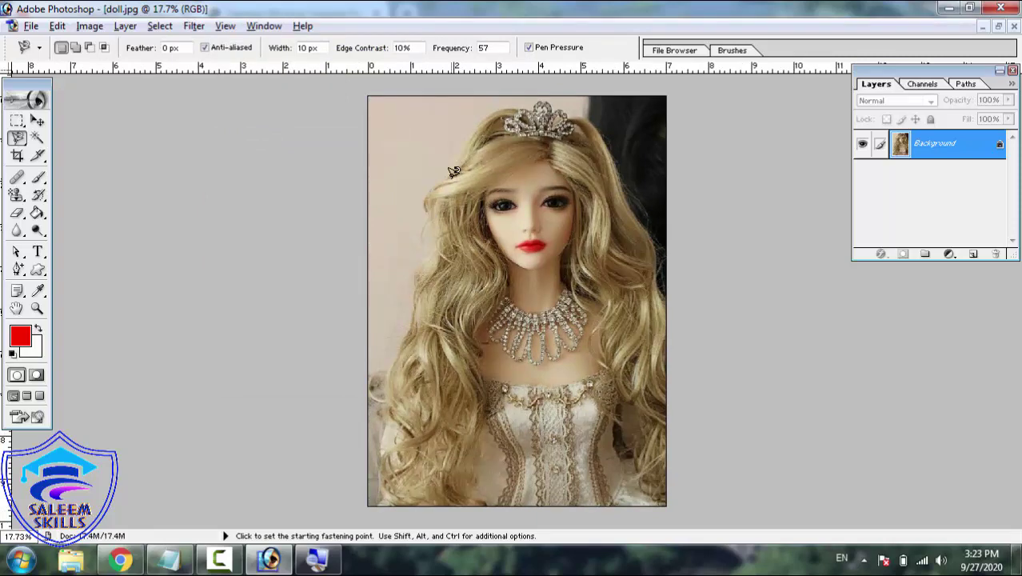
# - Select the backdrop around the doll's hair and crown with a freehand Lasso outline, following the upper image edges
pyautogui.click(17, 140)
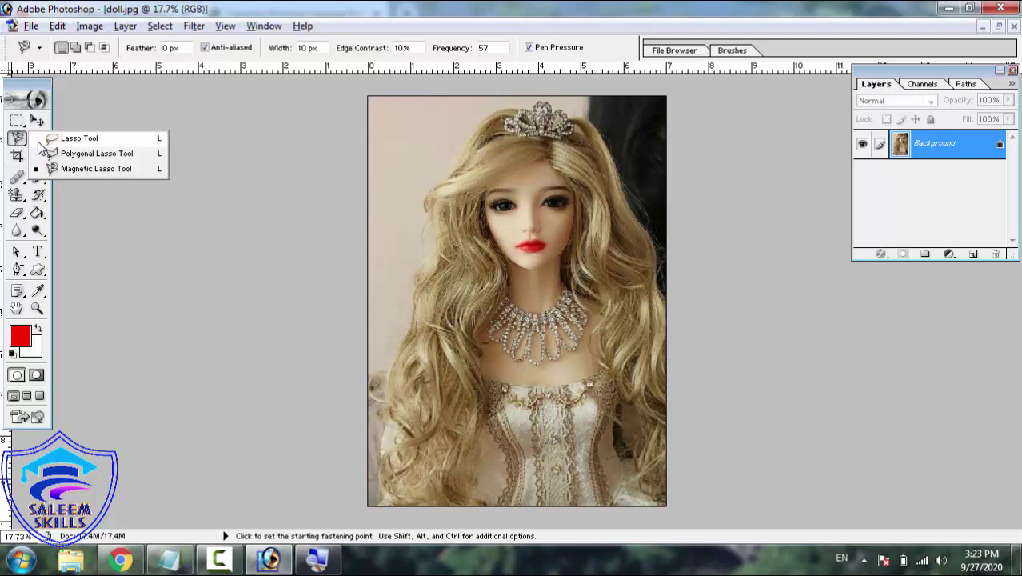
pyautogui.click(120, 139)
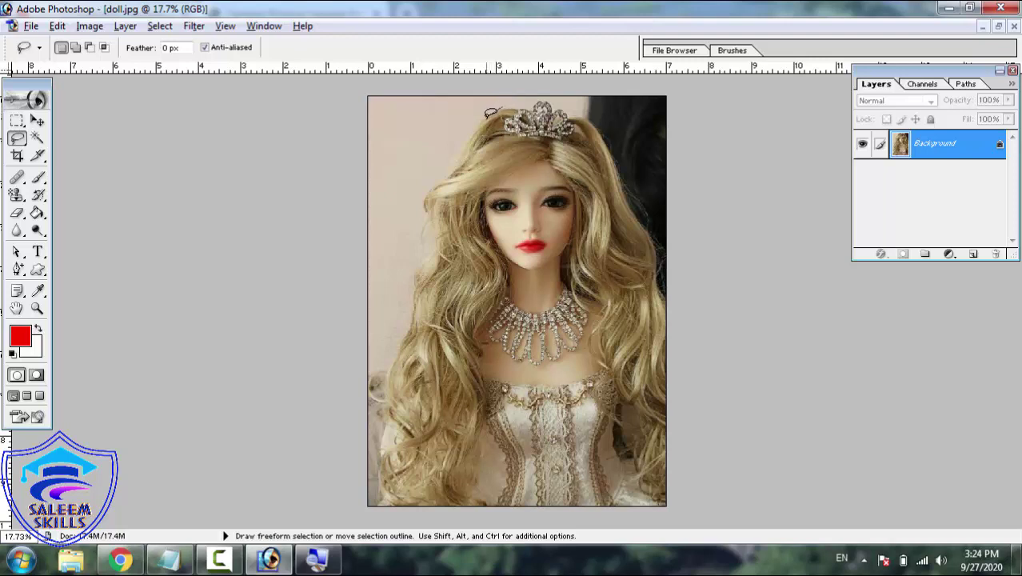
pyautogui.moveTo(486, 116)
pyautogui.mouseDown()
pyautogui.moveTo(429, 193)
pyautogui.moveTo(431, 252)
pyautogui.moveTo(399, 342)
pyautogui.moveTo(364, 378)
pyautogui.moveTo(349, 359)
pyautogui.moveTo(339, 306)
pyautogui.moveTo(316, 71)
pyautogui.moveTo(624, 75)
pyautogui.moveTo(699, 96)
pyautogui.moveTo(716, 126)
pyautogui.moveTo(718, 174)
pyautogui.moveTo(661, 88)
pyautogui.moveTo(702, 91)
pyautogui.moveTo(723, 143)
pyautogui.moveTo(716, 280)
pyautogui.moveTo(704, 291)
pyautogui.moveTo(653, 275)
pyautogui.moveTo(628, 196)
pyautogui.mouseUp()
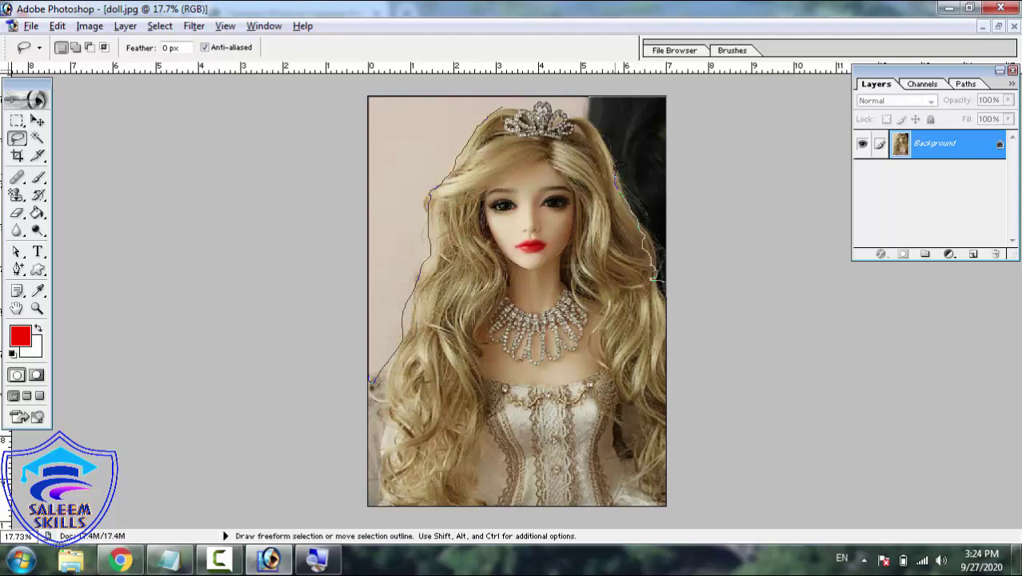
pyautogui.moveTo(592, 121); pyautogui.dragTo(529, 107)
pyautogui.moveTo(506, 102); pyautogui.dragTo(503, 103)
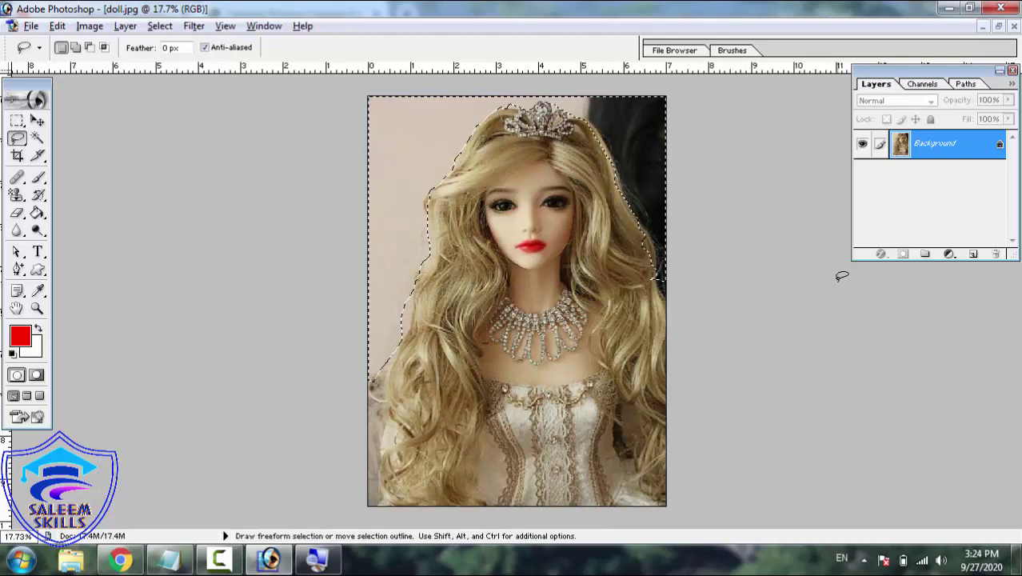
# - Add a new layer and fill the selected backdrop area on it with blue 2D85F2 using the Paint Bucket
pyautogui.click(973, 254)
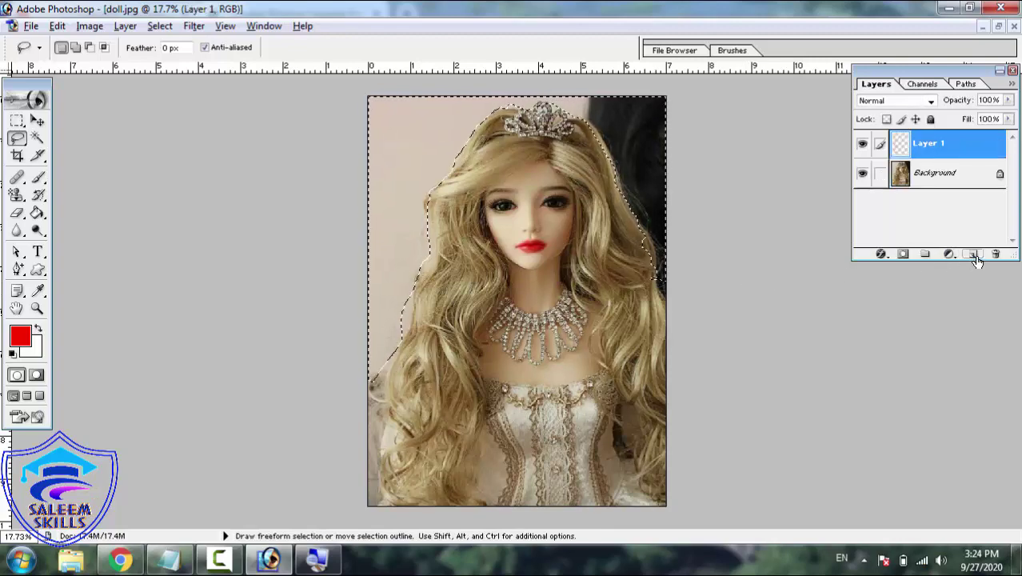
pyautogui.click(22, 336)
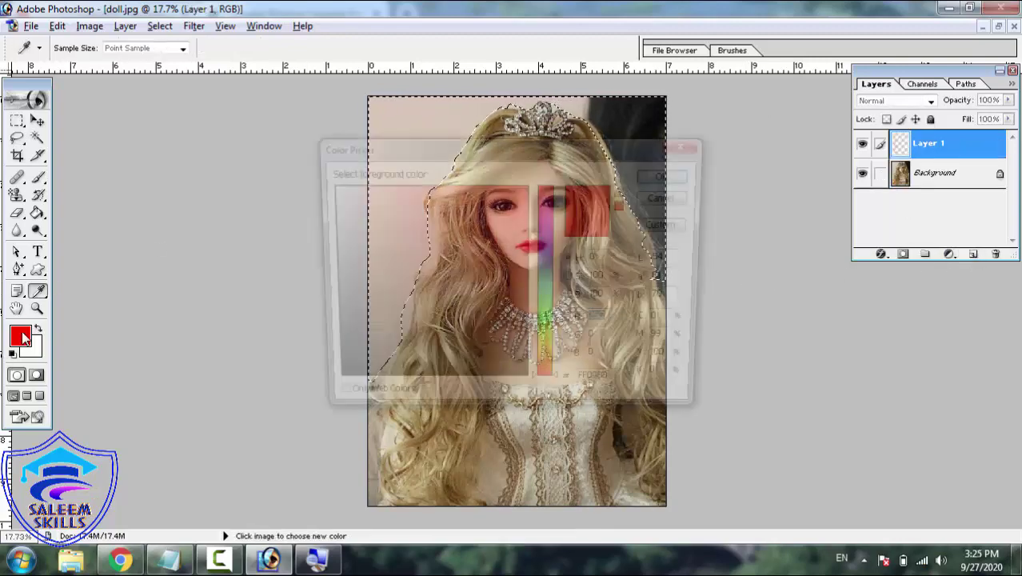
pyautogui.click(547, 267)
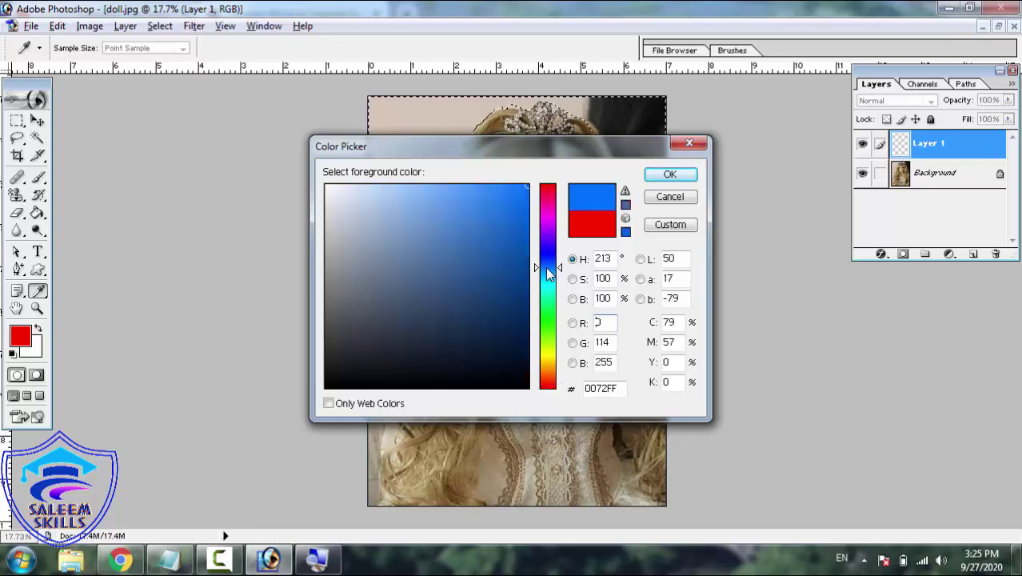
pyautogui.moveTo(500, 192); pyautogui.dragTo(490, 194)
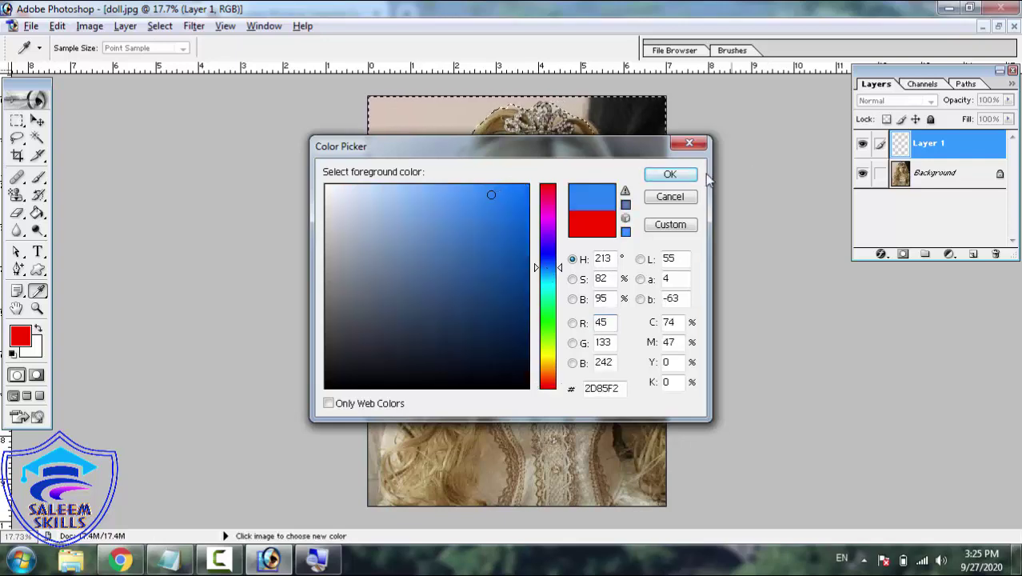
pyautogui.click(677, 175)
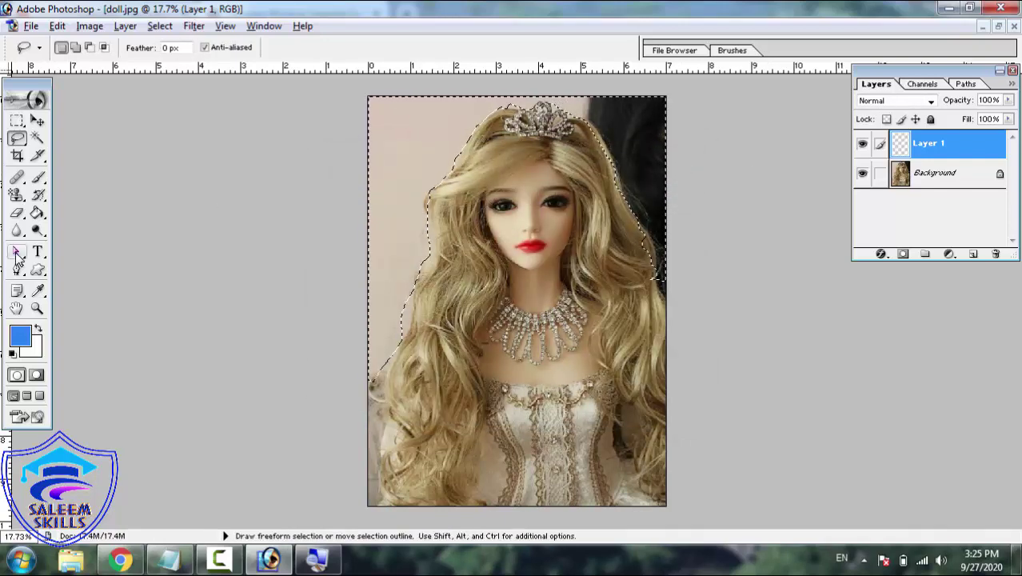
pyautogui.click(37, 212)
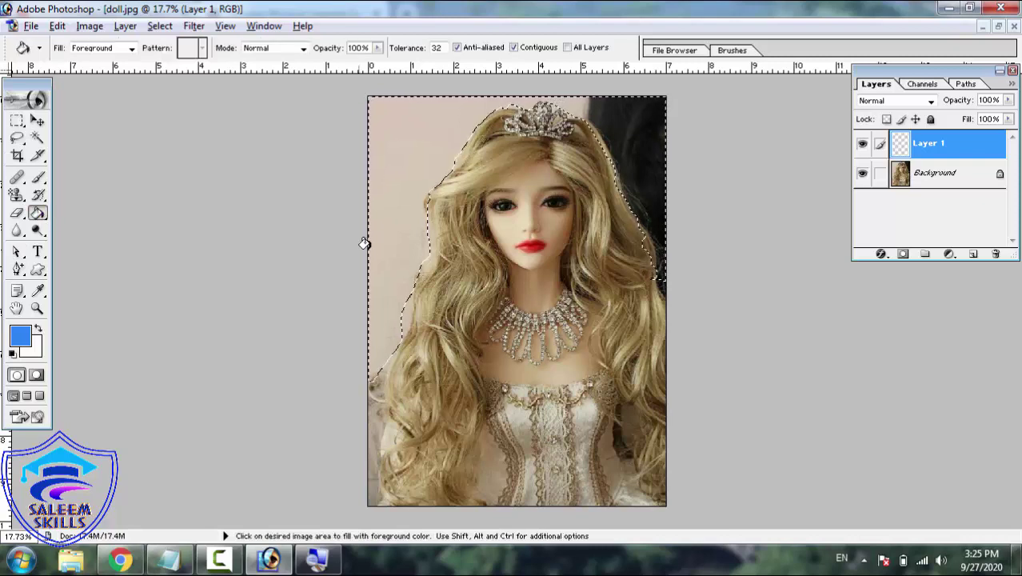
pyautogui.click(390, 238)
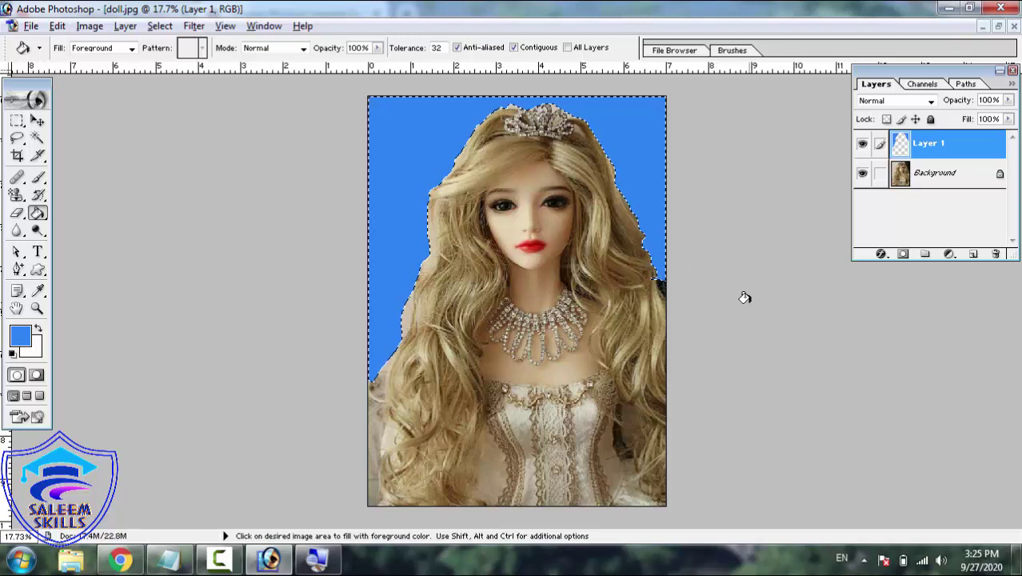
# - Save the backdrop selection as a new channel named "a" in doll.jpg
pyautogui.click(159, 26)
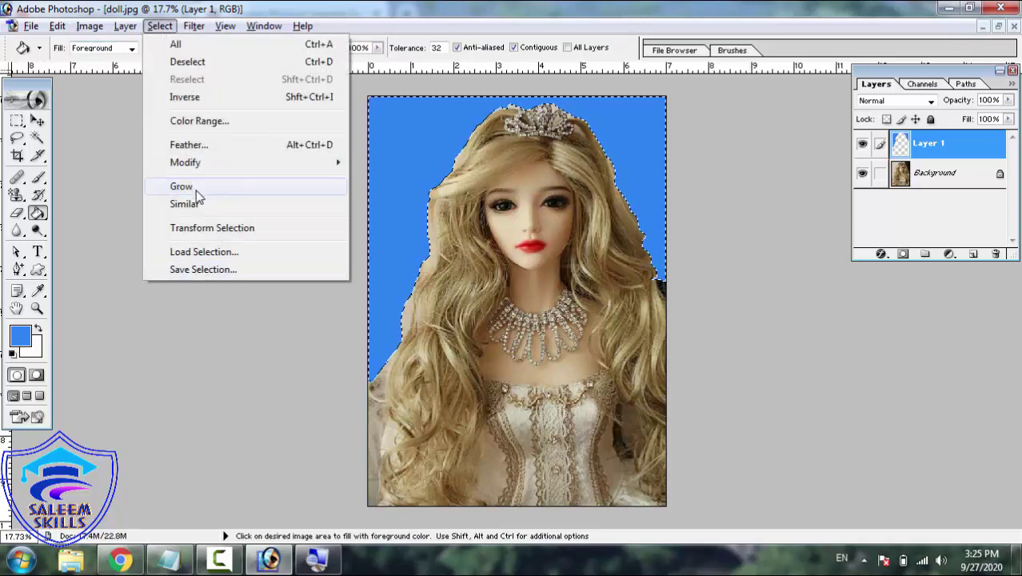
pyautogui.click(212, 269)
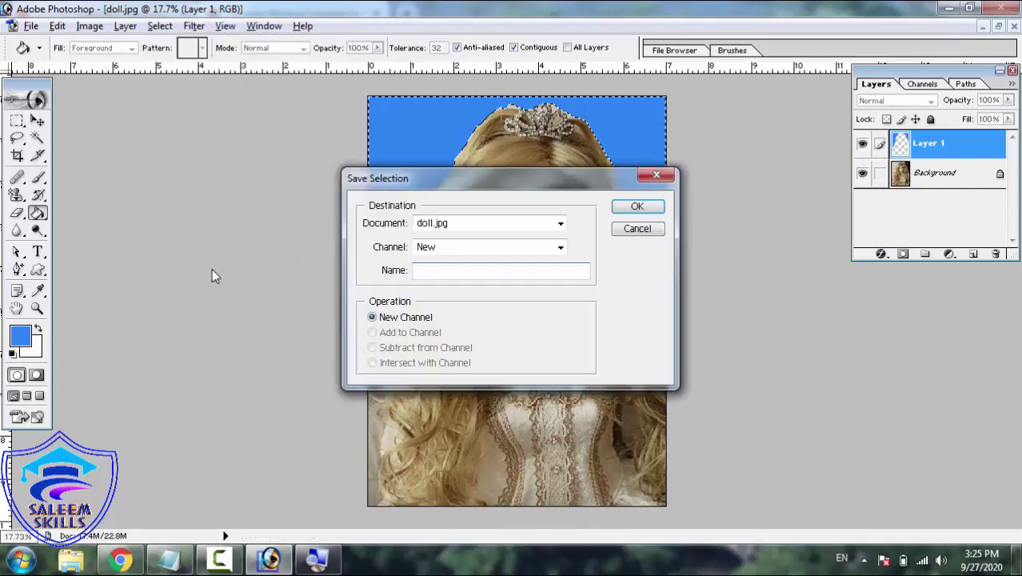
pyautogui.write('a')
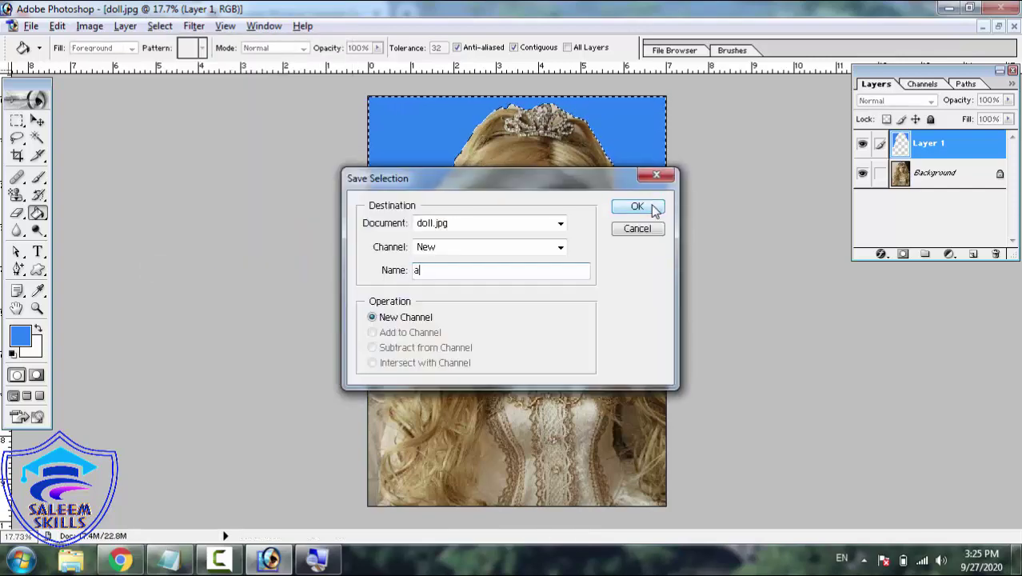
pyautogui.click(651, 206)
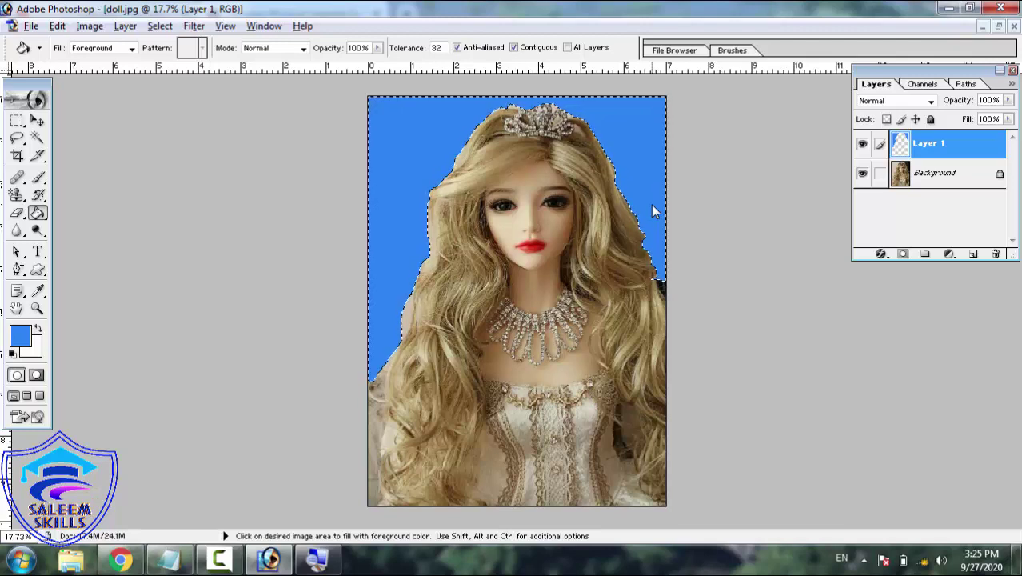
# - Clear the selection and fill all of Layer 1 with the blue foreground color
pyautogui.press('ctrl')
pyautogui.hotkey('ctrl', 'd')
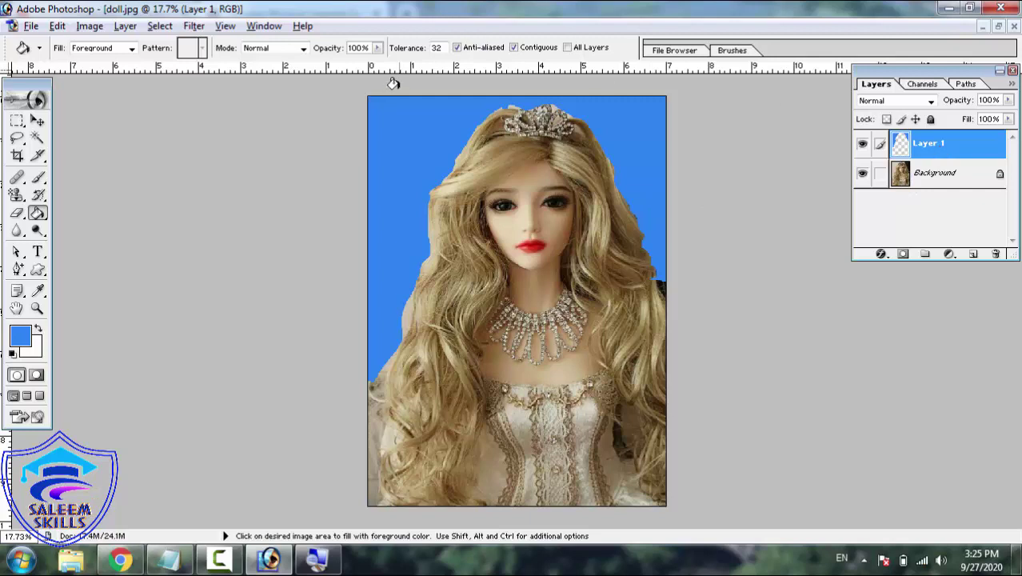
pyautogui.click(408, 176)
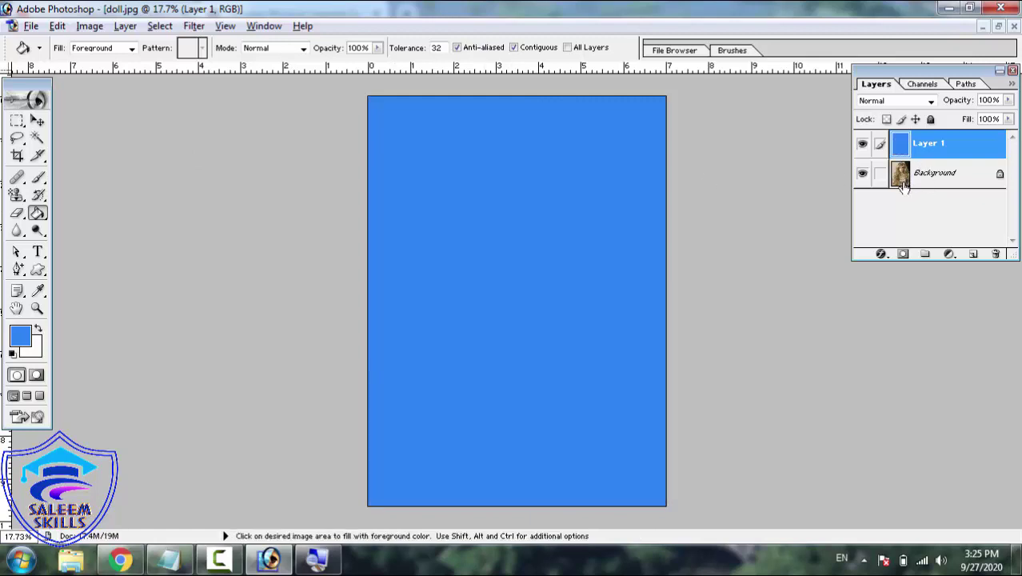
# - Convert the Background into a regular layer named Layer 0 and move it above the blue Layer 1
pyautogui.click(955, 180)
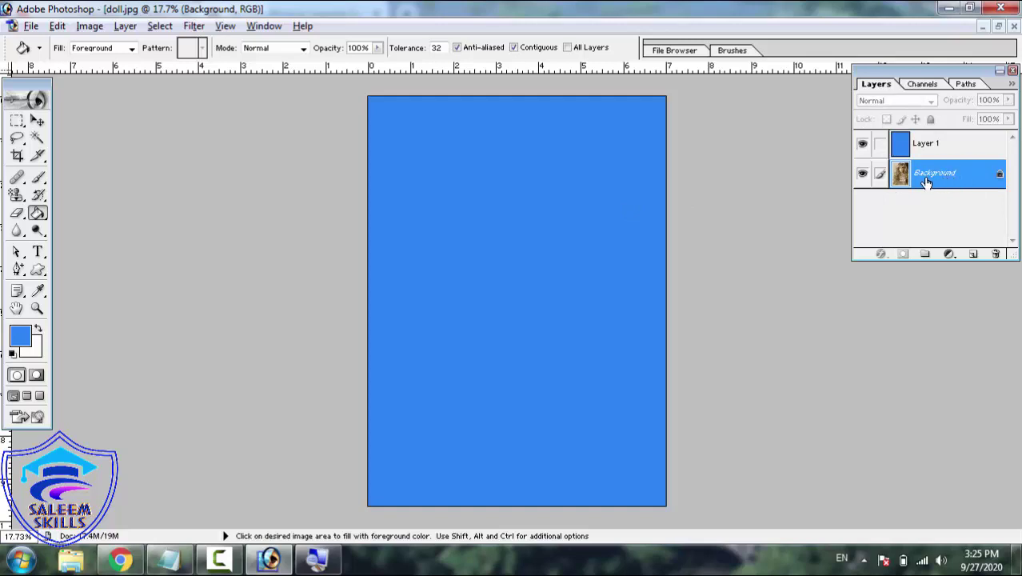
pyautogui.doubleClick(929, 180)
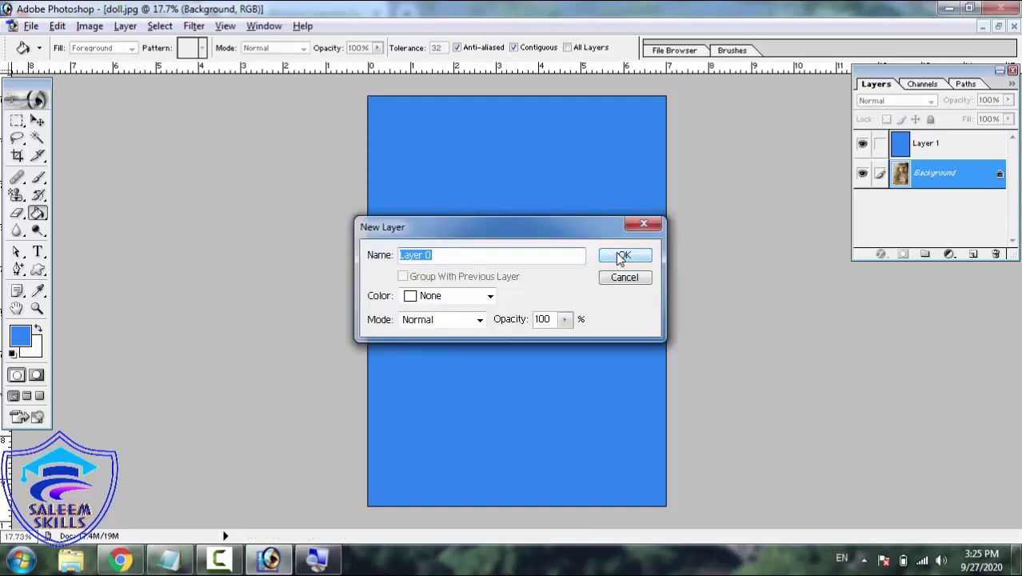
pyautogui.click(617, 254)
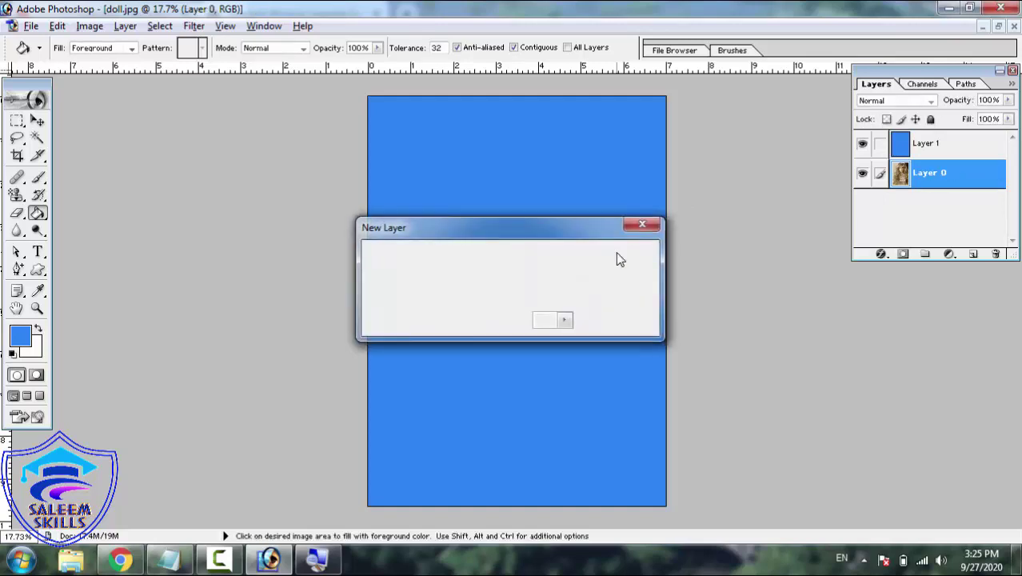
pyautogui.click(930, 147)
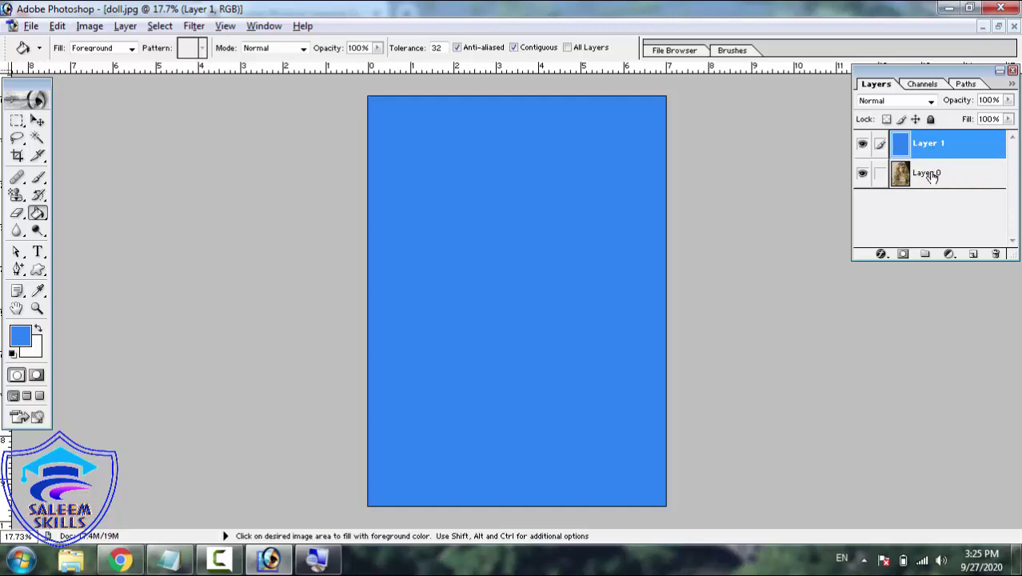
pyautogui.moveTo(931, 176); pyautogui.dragTo(927, 142)
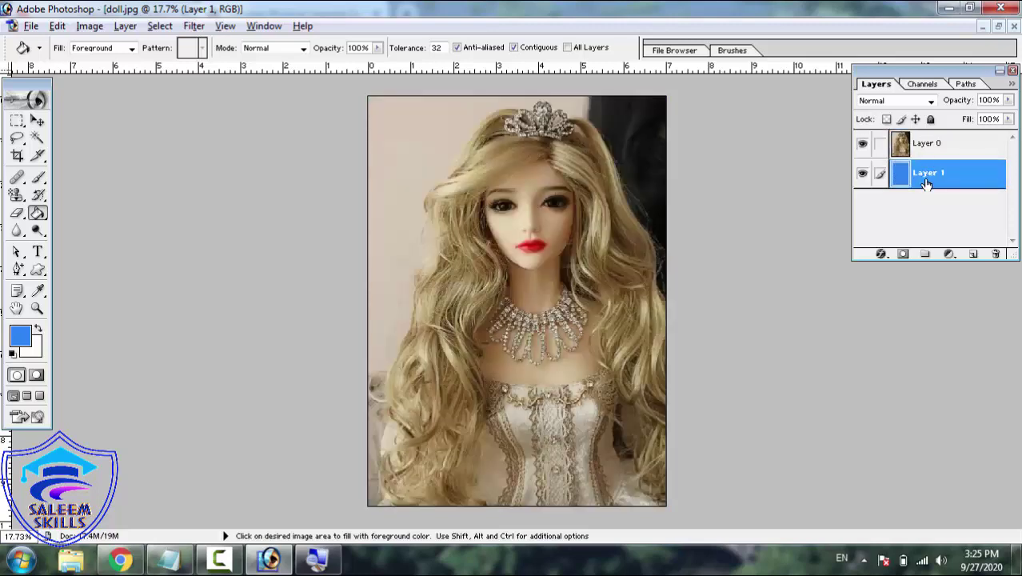
# - Load the saved selection "a" from doll.jpg as a new selection
pyautogui.click(193, 27)
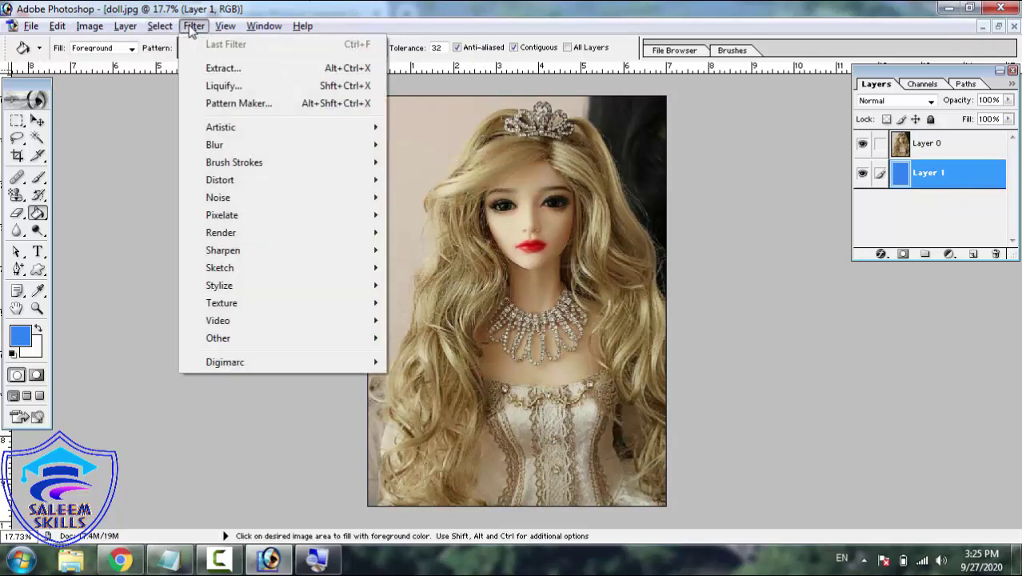
pyautogui.moveTo(158, 30)
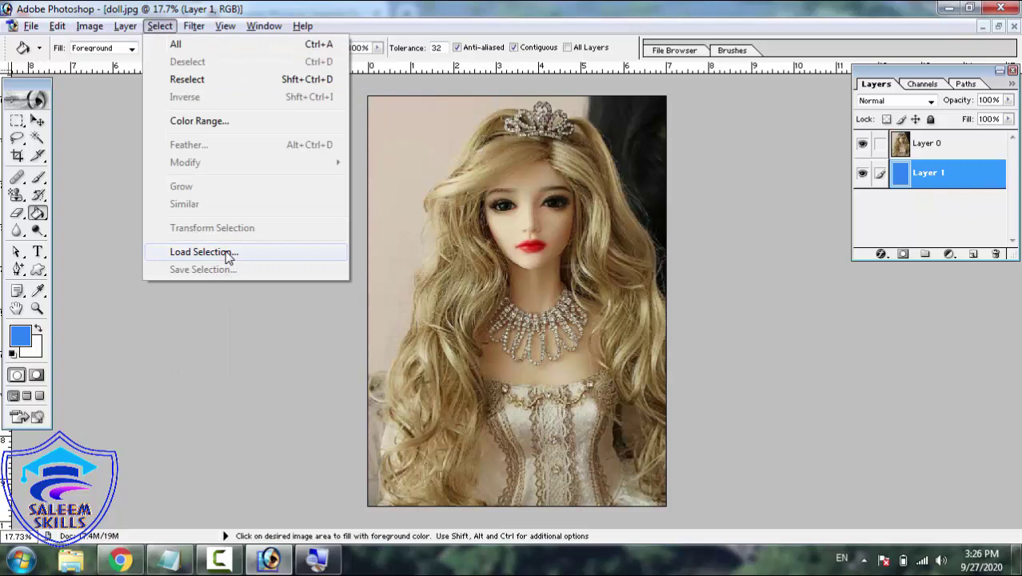
pyautogui.click(200, 252)
pyautogui.click(517, 252)
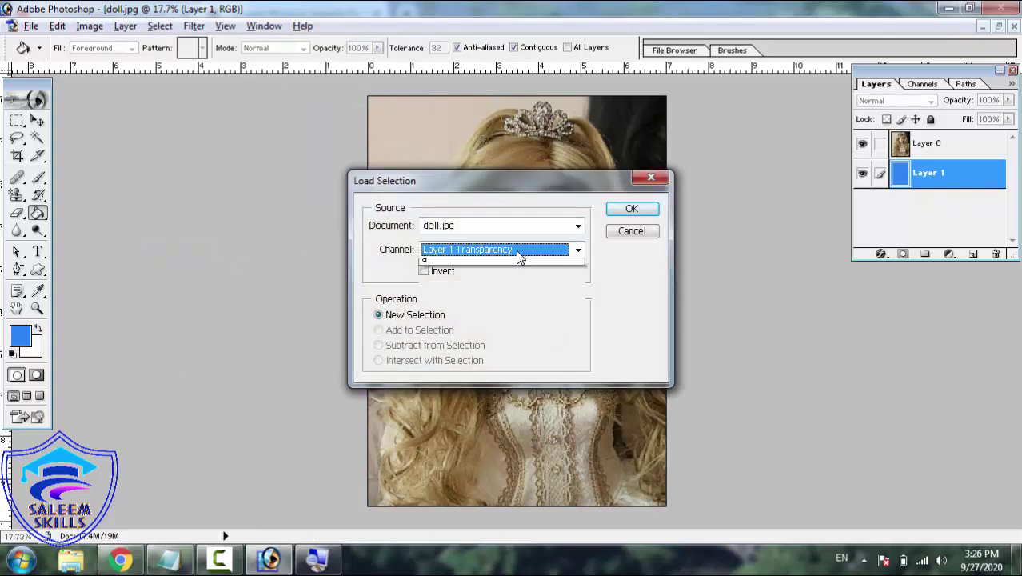
pyautogui.click(467, 290)
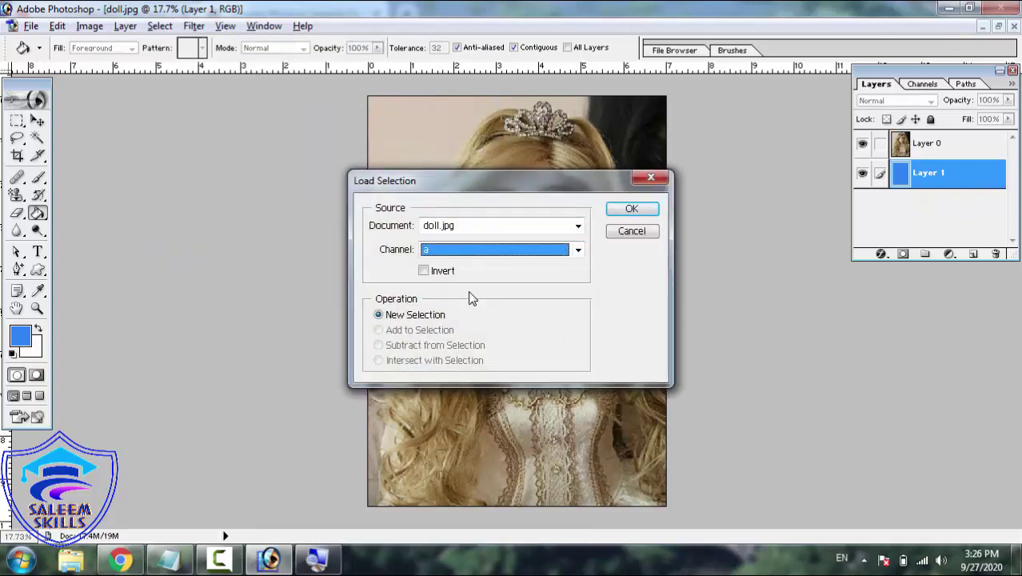
pyautogui.click(631, 207)
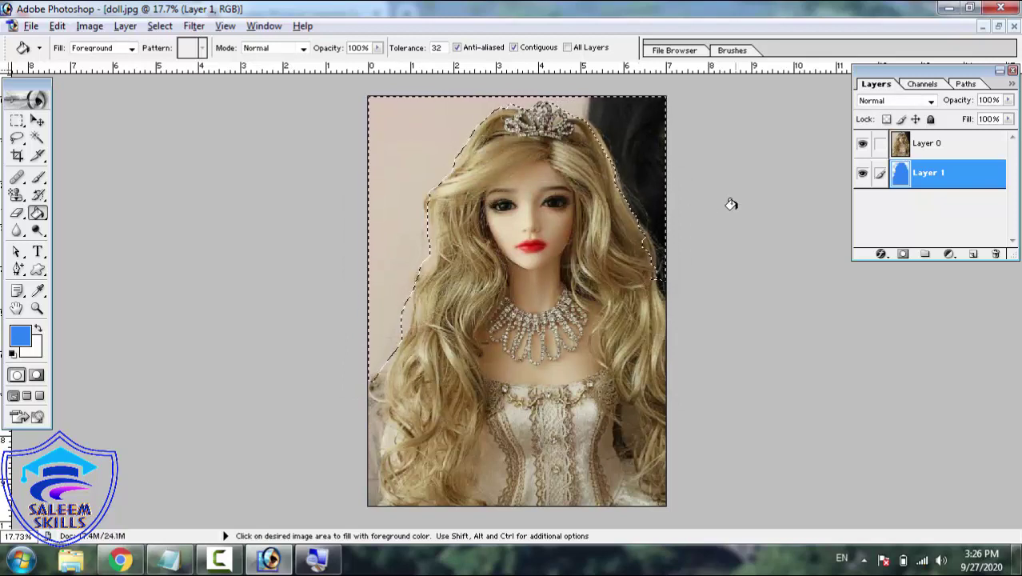
# - Delete the selected backdrop from Layer 0 so the blue Layer 1 shows through, and clear the selection
pyautogui.click(956, 154)
pyautogui.press('Delete')
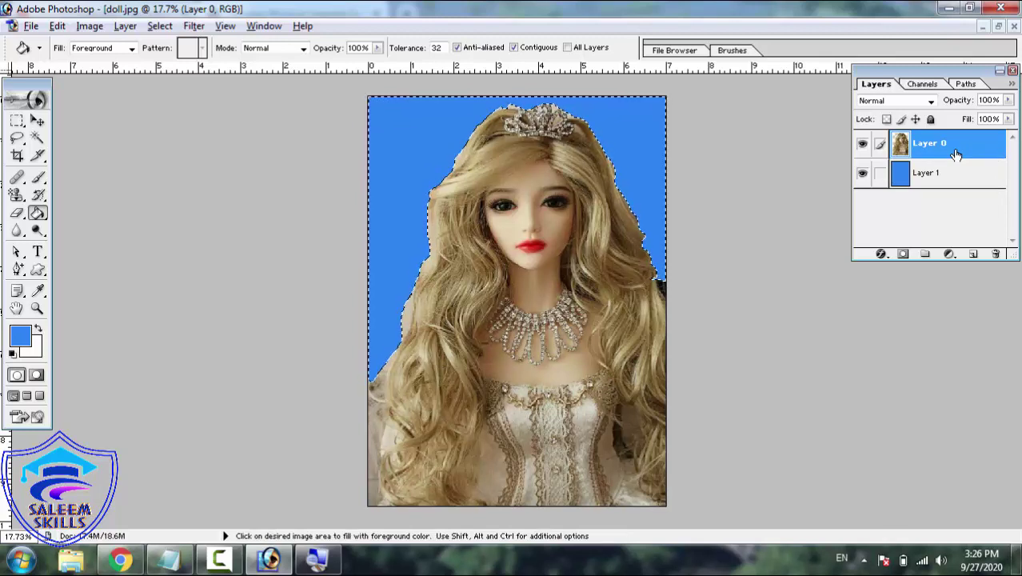
pyautogui.hotkey('ctrl', 'd')
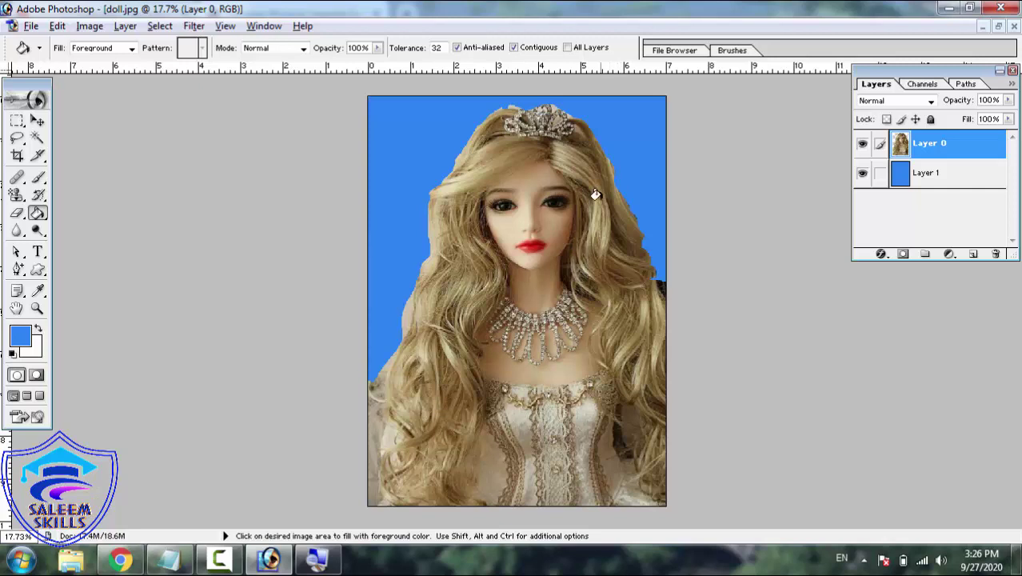
# - Examine the cutout edges along the doll's hair at close range, returning to the full image view
pyautogui.press('z')
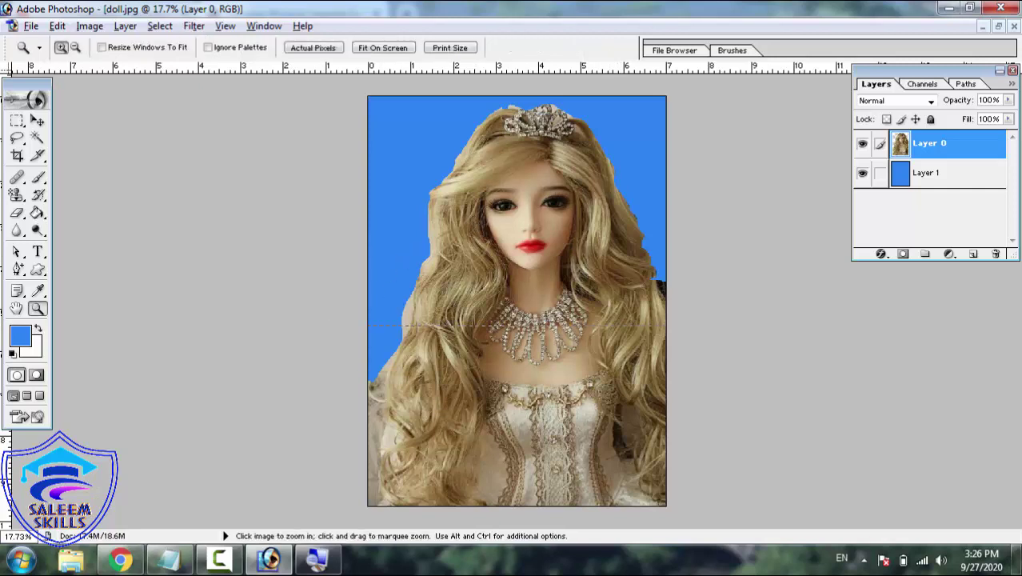
pyautogui.moveTo(327, 323); pyautogui.dragTo(806, 7)
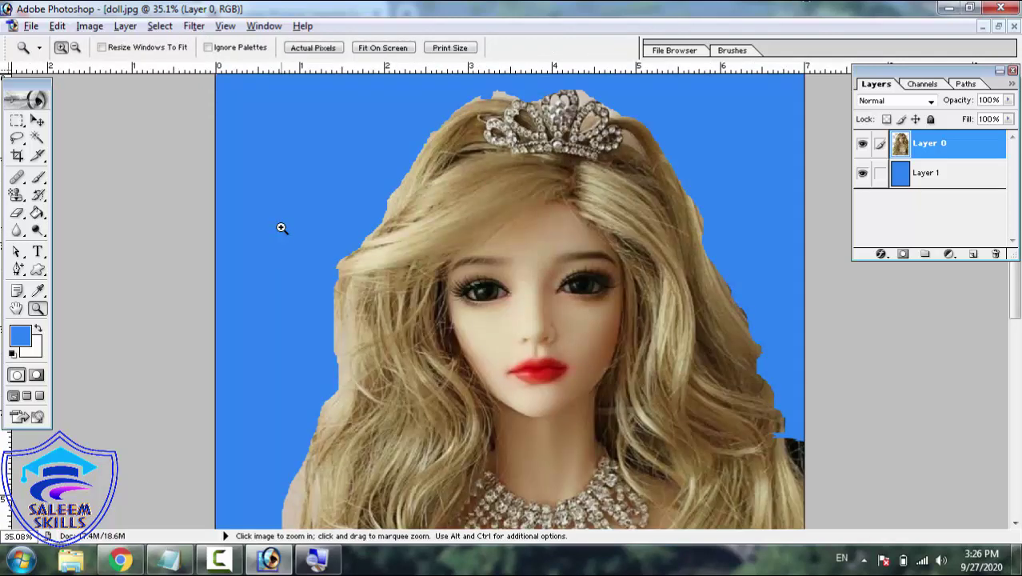
pyautogui.moveTo(281, 228); pyautogui.dragTo(468, 322)
pyautogui.rightClick(424, 244)
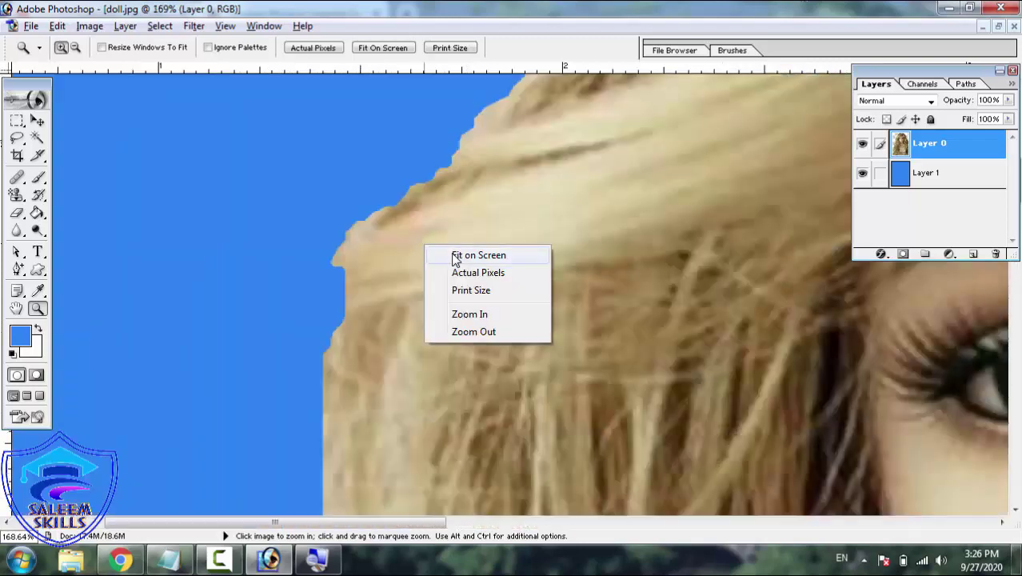
pyautogui.click(455, 255)
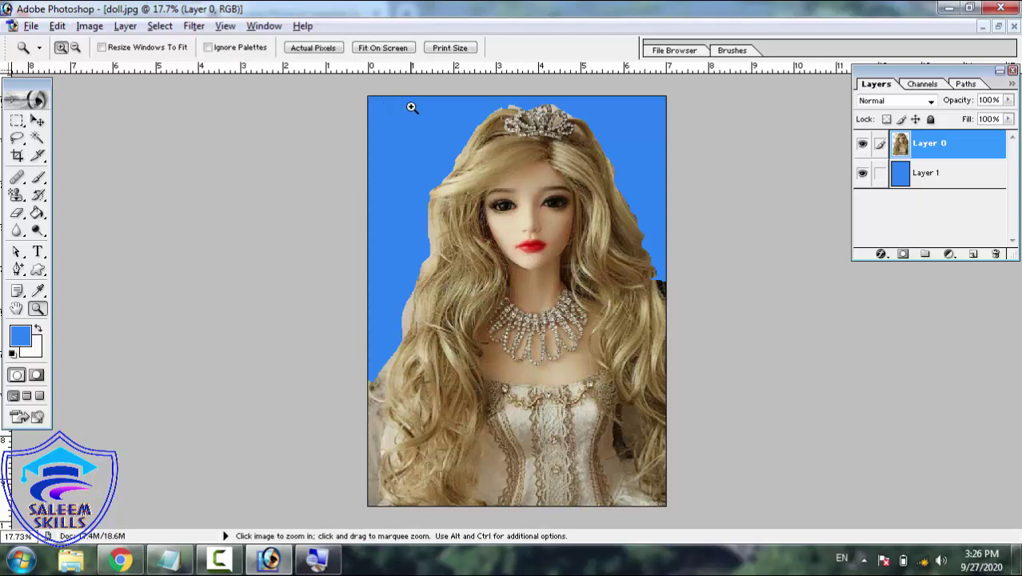
pyautogui.moveTo(411, 107); pyautogui.dragTo(468, 197)
pyautogui.rightClick(470, 198)
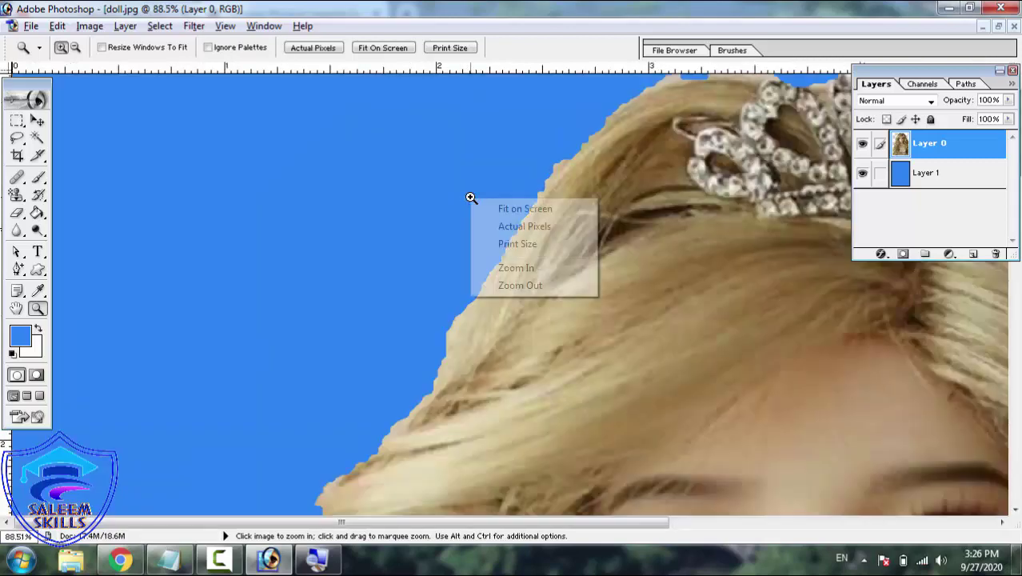
pyautogui.click(502, 209)
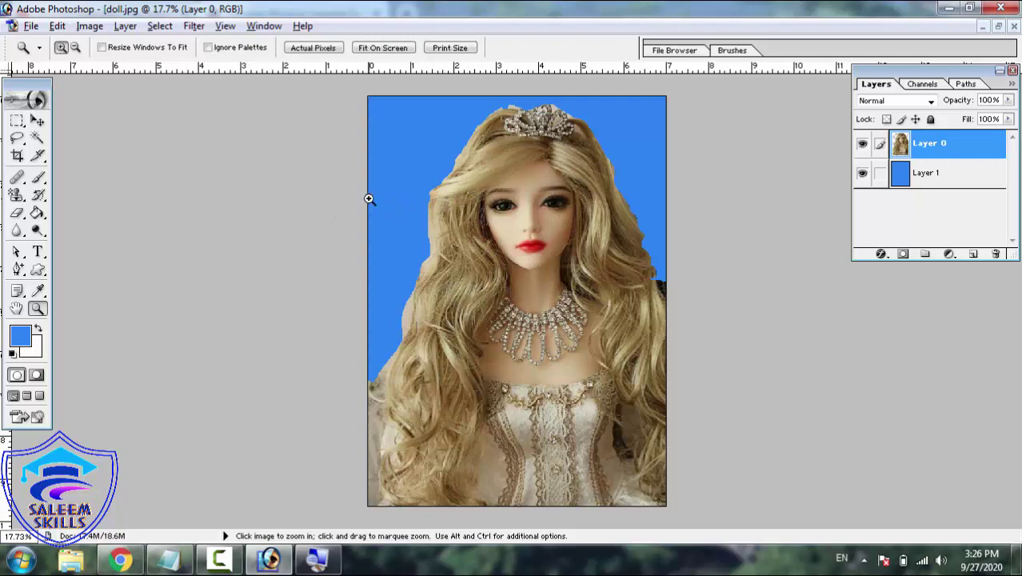
# - Undo the backdrop deletion and the loaded selection, and place Layer 0 above the blue Layer 1 again
pyautogui.click(17, 139)
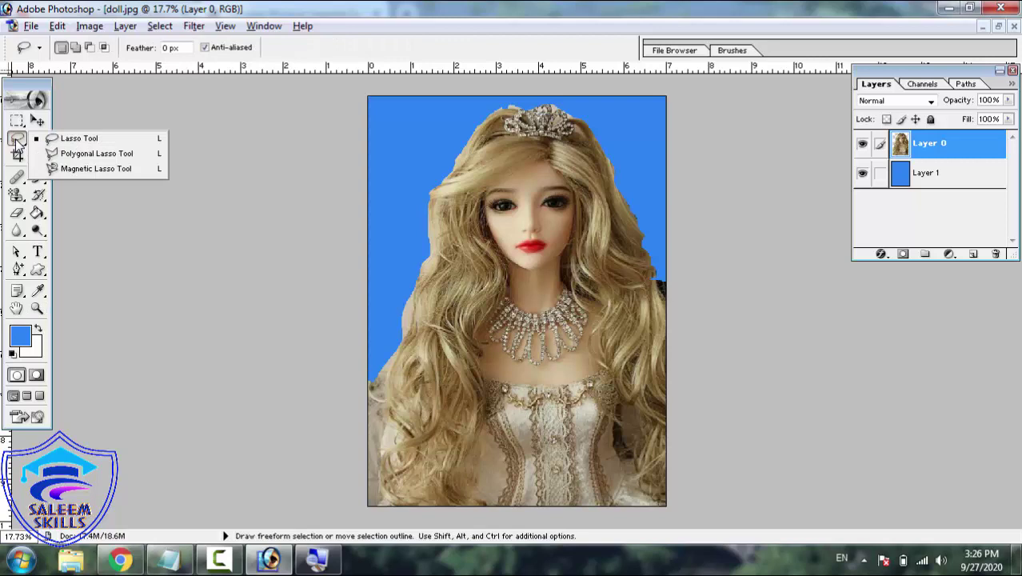
pyautogui.click(77, 153)
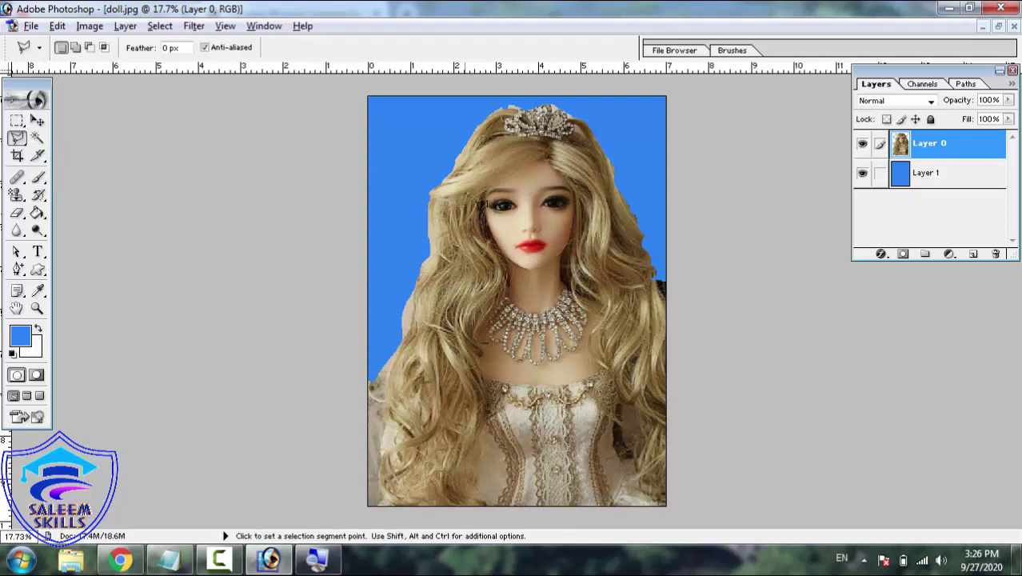
pyautogui.hotkey('ctrl', 'alt', 'z')
pyautogui.hotkey('ctrl', 'alt', 'z')
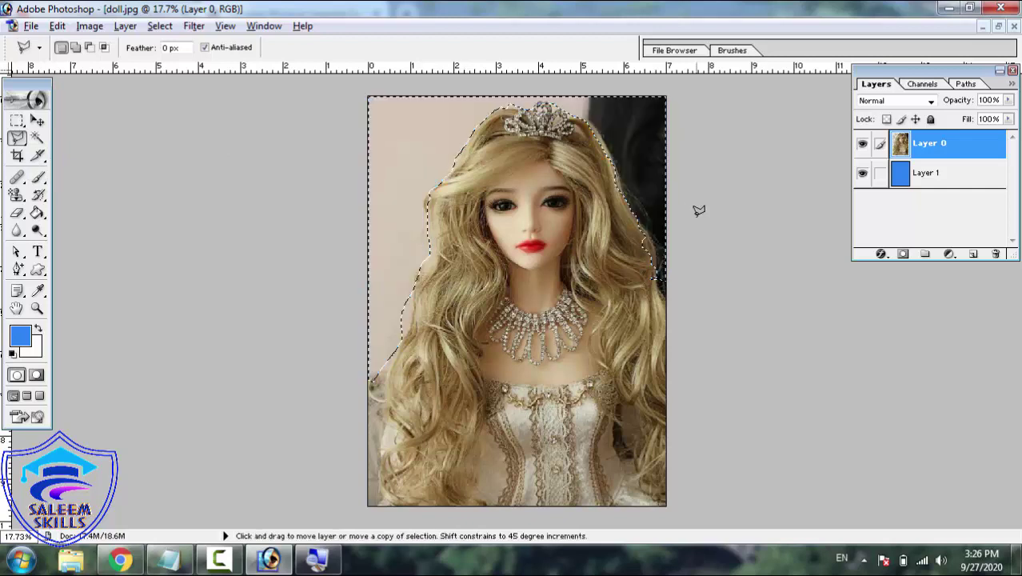
pyautogui.hotkey('ctrl', 'alt', 'z')
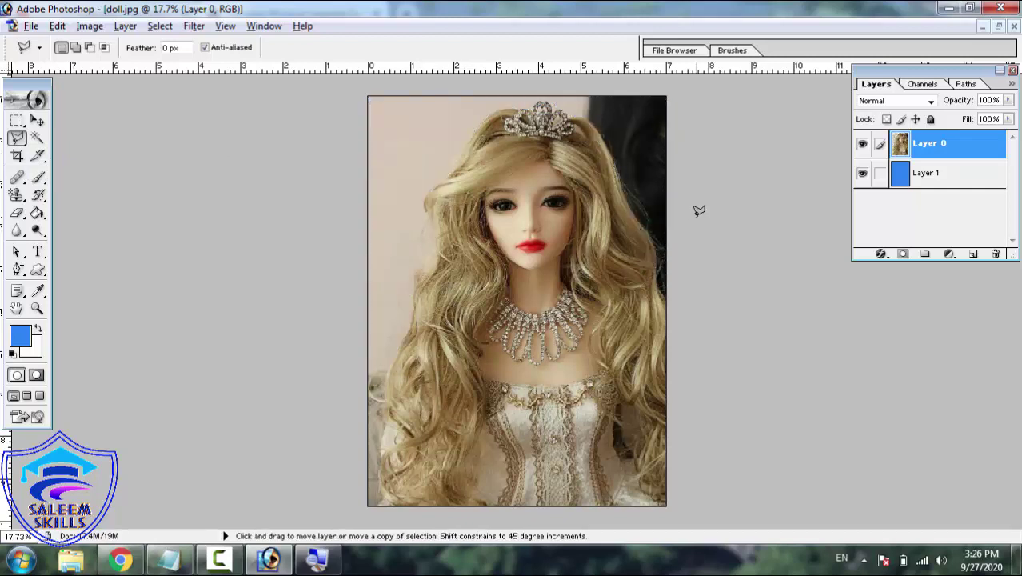
pyautogui.hotkey('ctrl', 'alt', 'z')
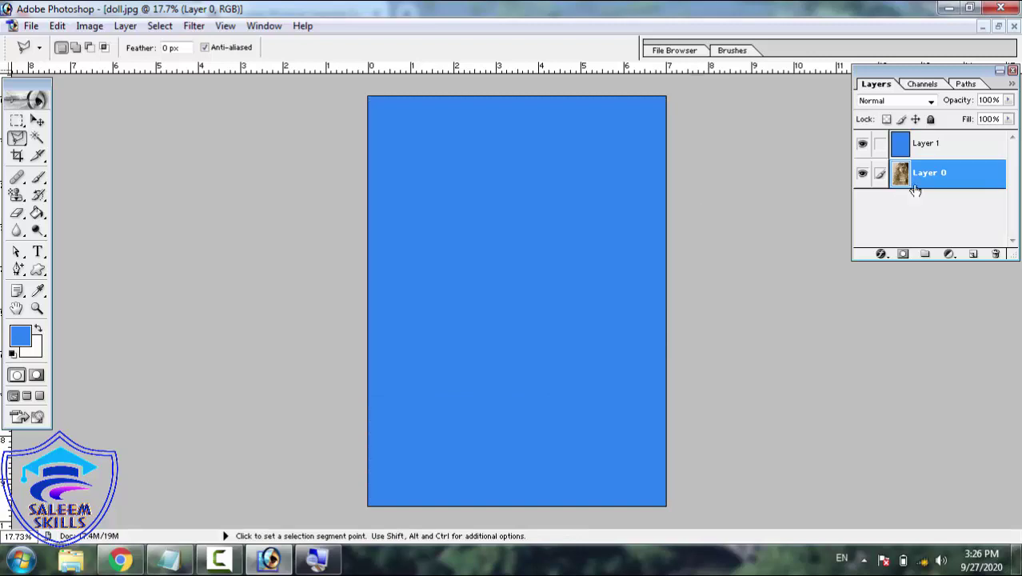
pyautogui.moveTo(919, 178); pyautogui.dragTo(925, 129)
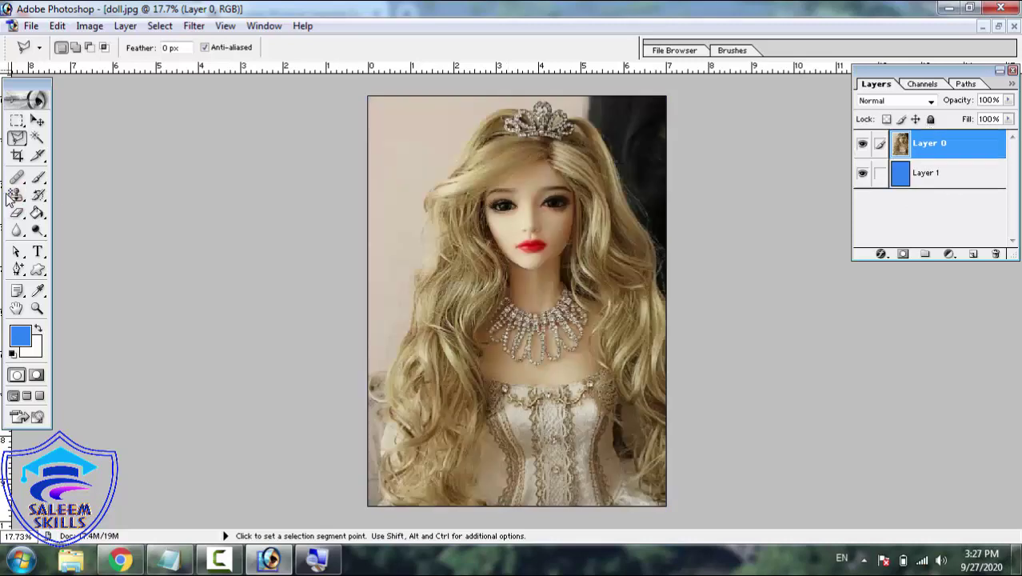
# - Outline the backdrop around the doll's hair and tiara with the Polygonal Lasso, closing it into a selection
pyautogui.moveTo(17, 138); pyautogui.dragTo(79, 153)
pyautogui.press('z')
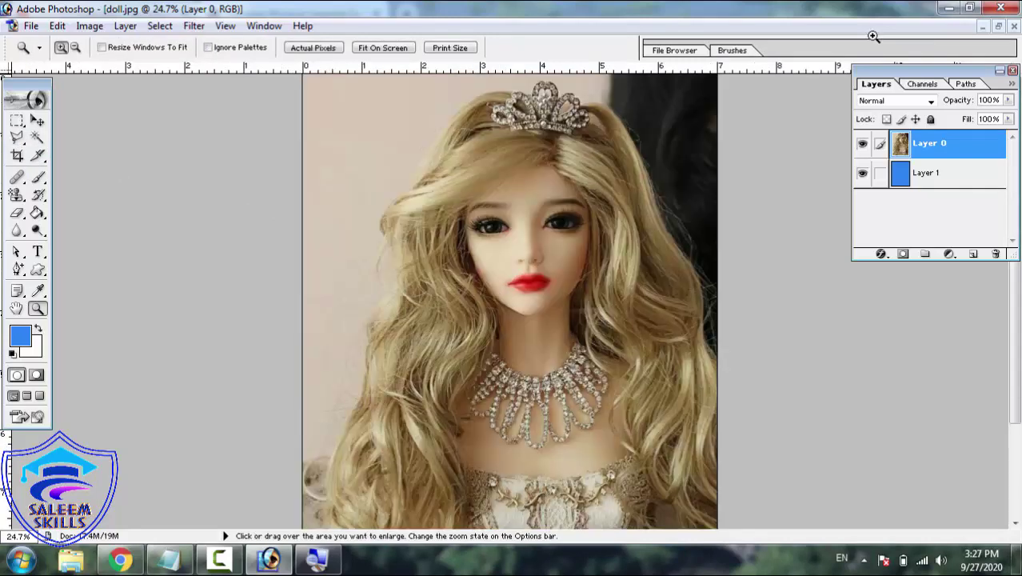
pyautogui.hotkey('ctrl', '+')
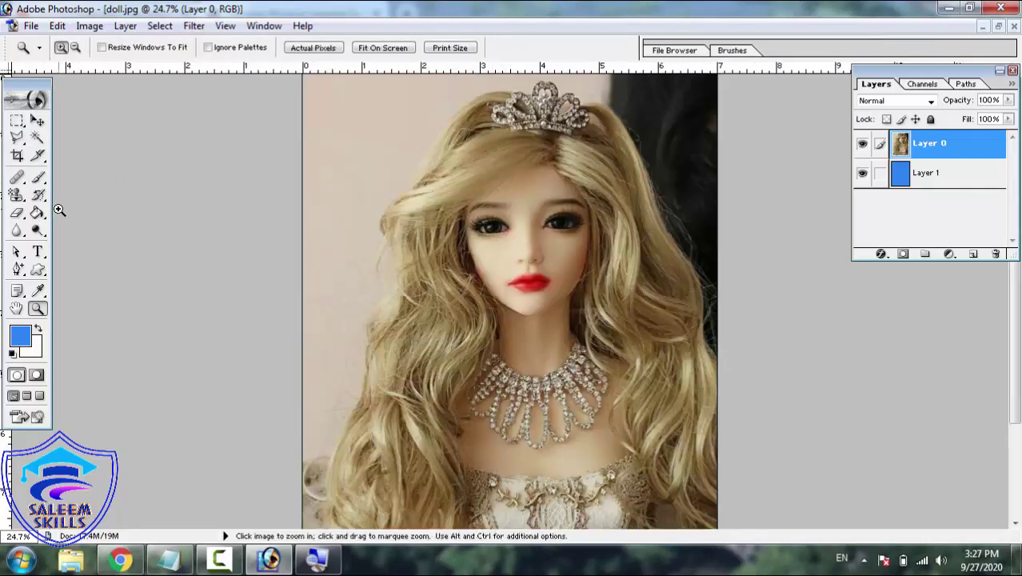
pyautogui.click(17, 136)
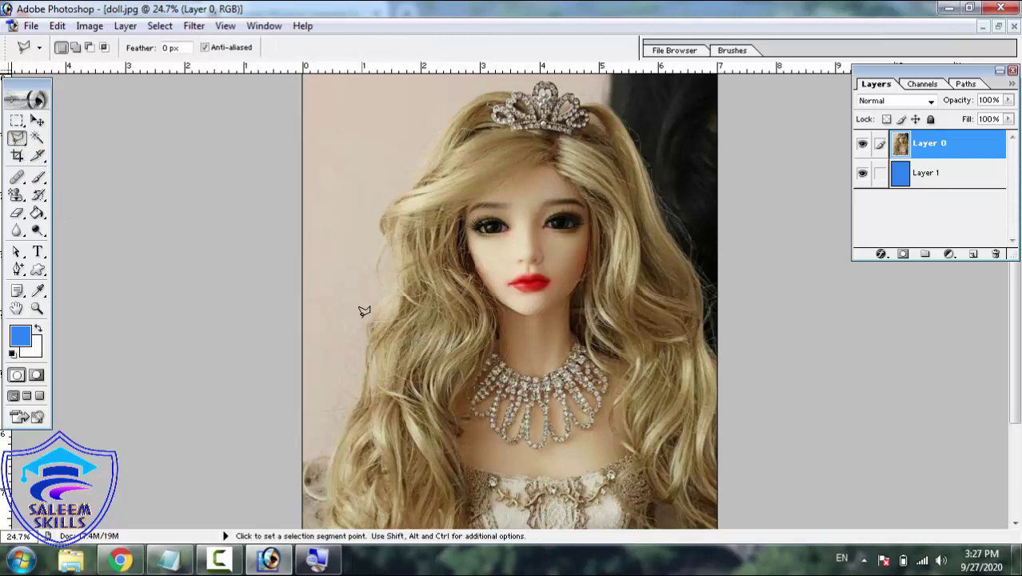
pyautogui.click(363, 375)
pyautogui.moveTo(365, 354)
pyautogui.mouseDown()
pyautogui.moveTo(392, 274)
pyautogui.moveTo(380, 218)
pyautogui.moveTo(436, 144)
pyautogui.moveTo(455, 99)
pyautogui.moveTo(526, 89)
pyautogui.moveTo(534, 74)
pyautogui.moveTo(617, 110)
pyautogui.mouseUp()
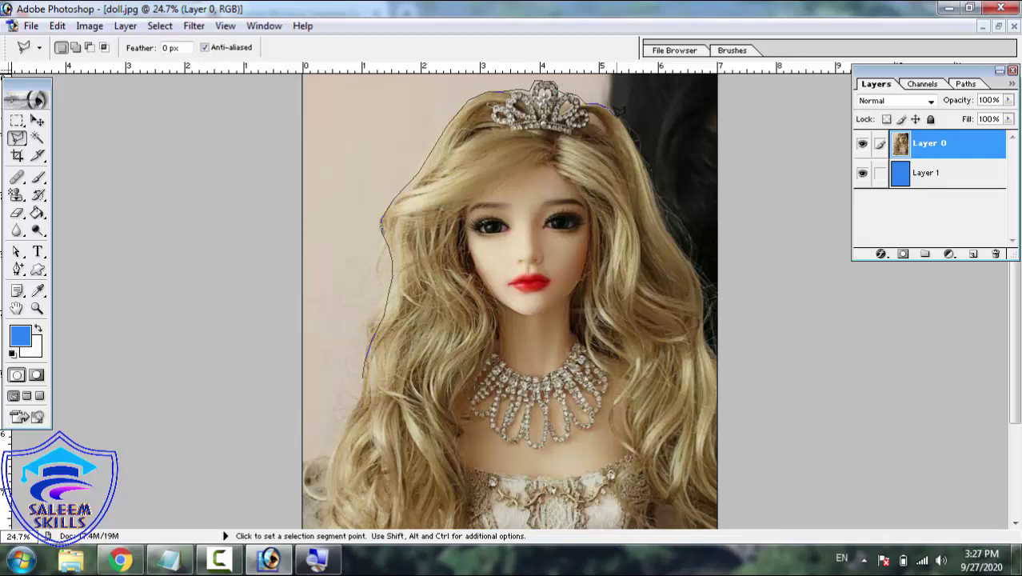
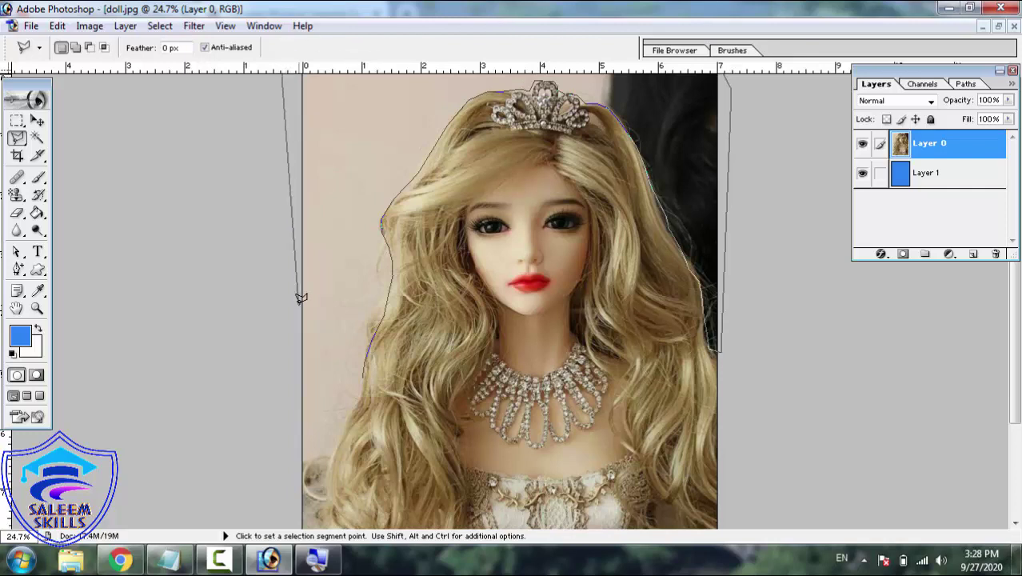
pyautogui.click(297, 482)
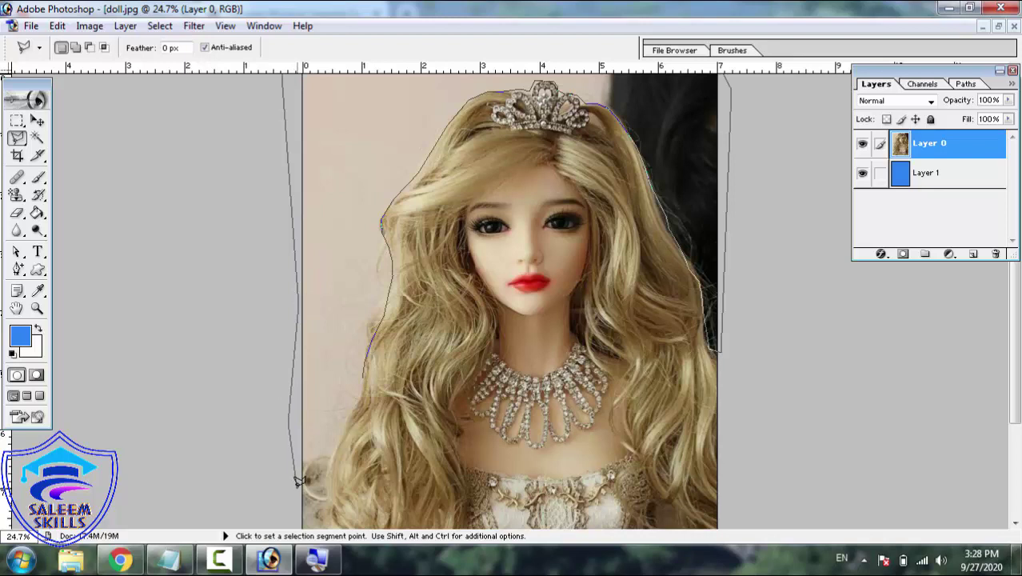
pyautogui.doubleClick(366, 371)
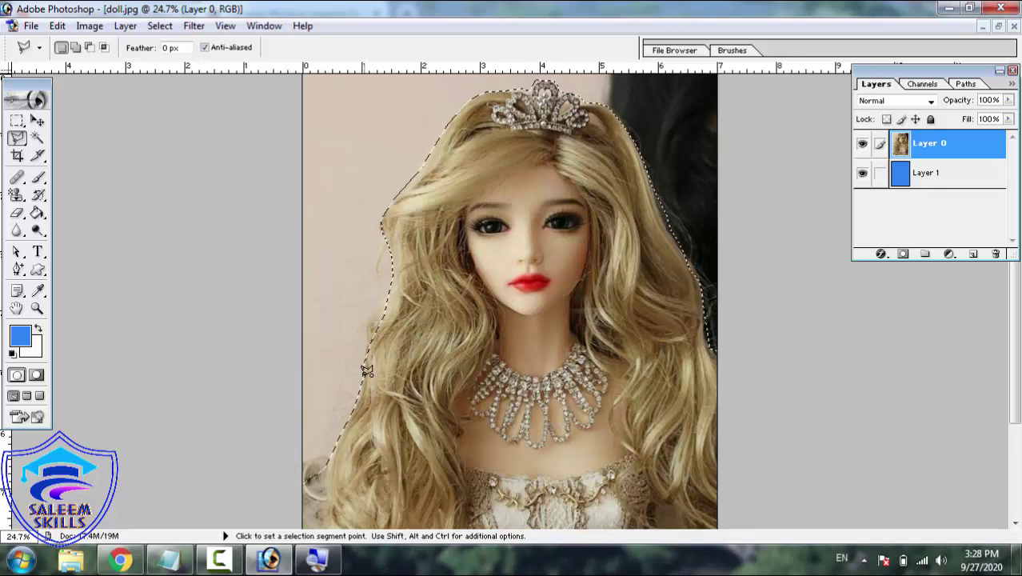
# - Delete the polygonal backdrop selection from Layer 0, clear the selection and inspect the cut edge along the hair
pyautogui.press('z')
pyautogui.rightClick(424, 340)
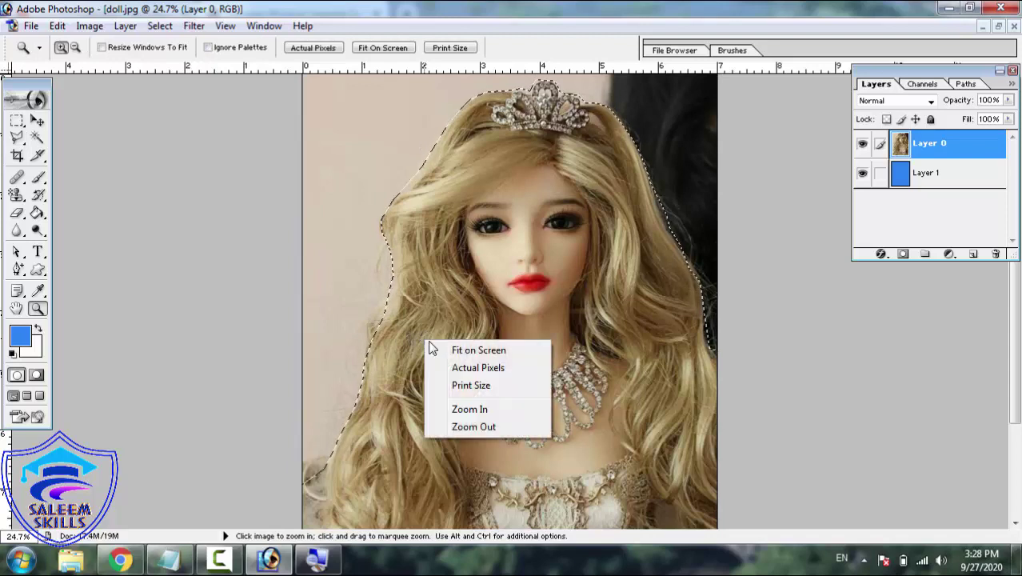
pyautogui.click(450, 350)
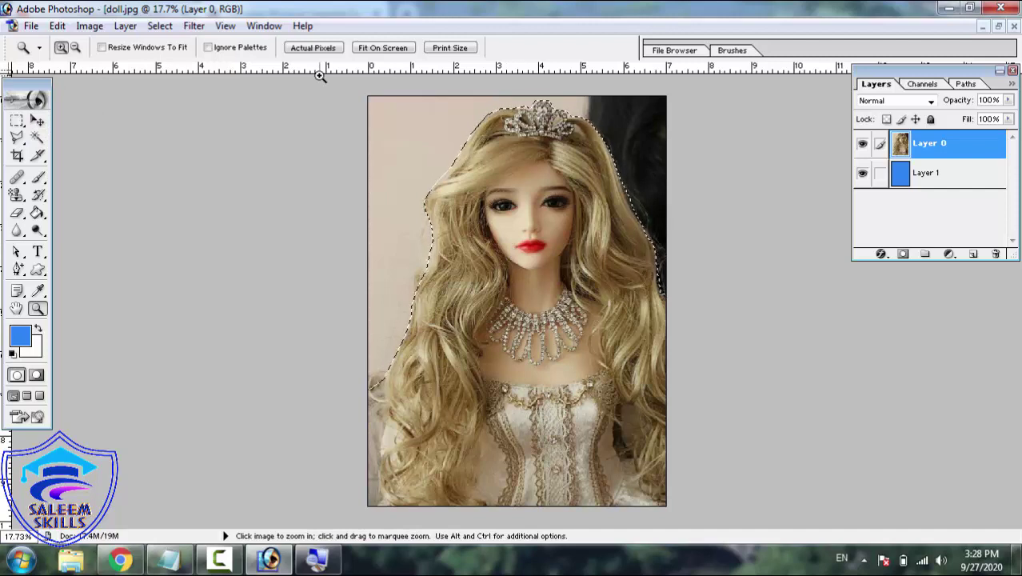
pyautogui.press('Delete')
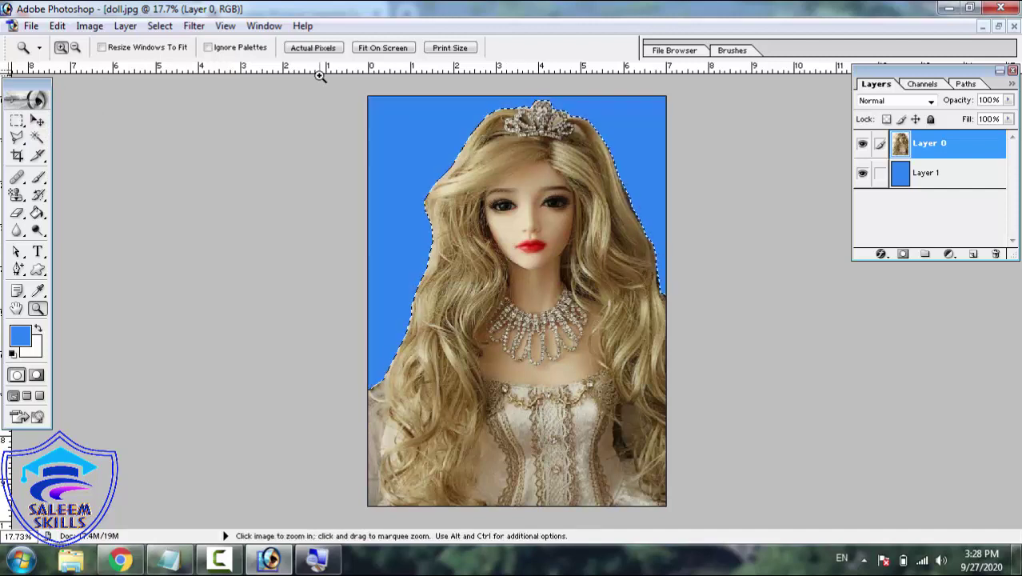
pyautogui.hotkey('ctrl', 'd')
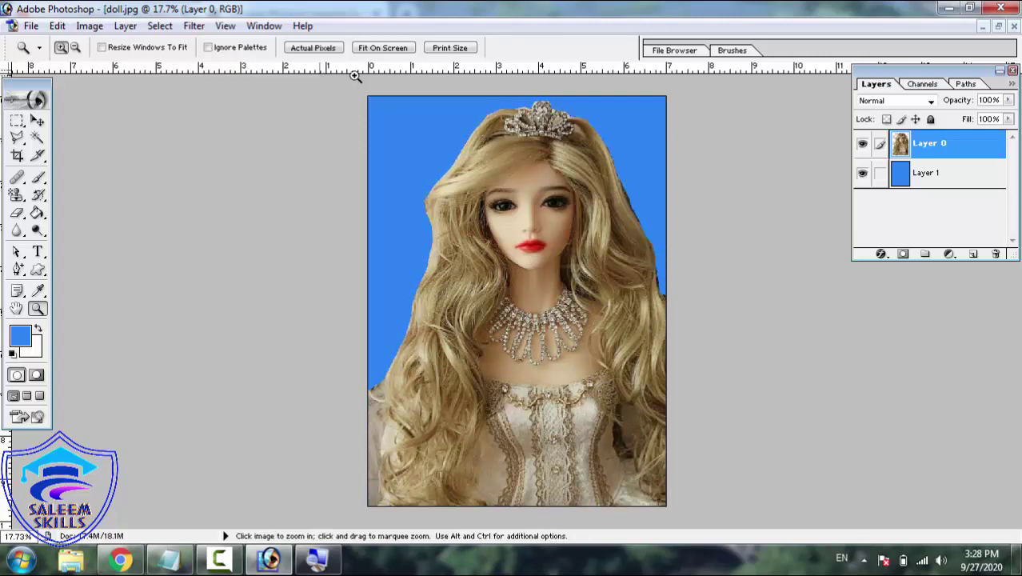
pyautogui.moveTo(382, 119); pyautogui.dragTo(547, 310)
pyautogui.moveTo(187, 148); pyautogui.dragTo(457, 347)
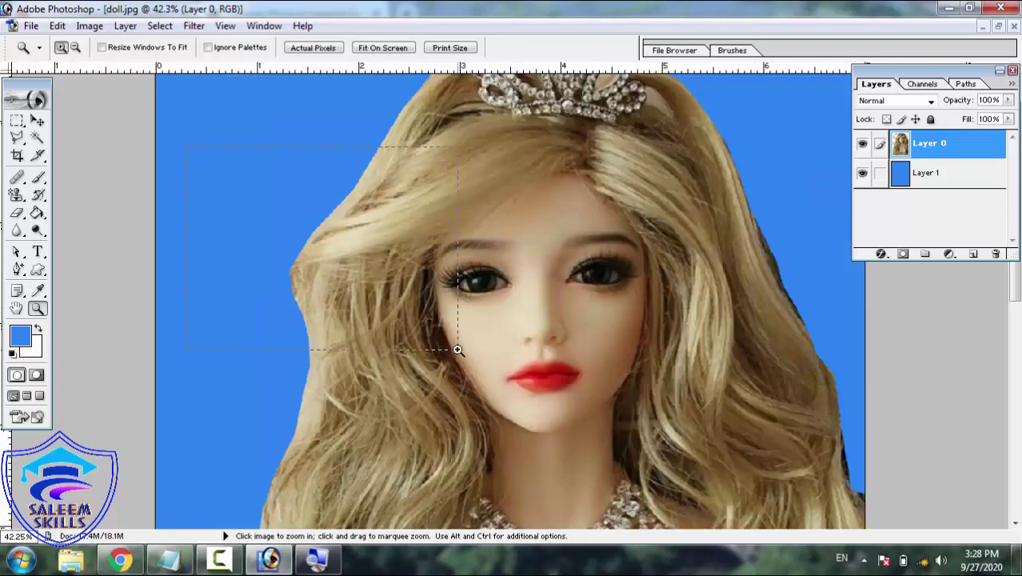
pyautogui.rightClick(408, 227)
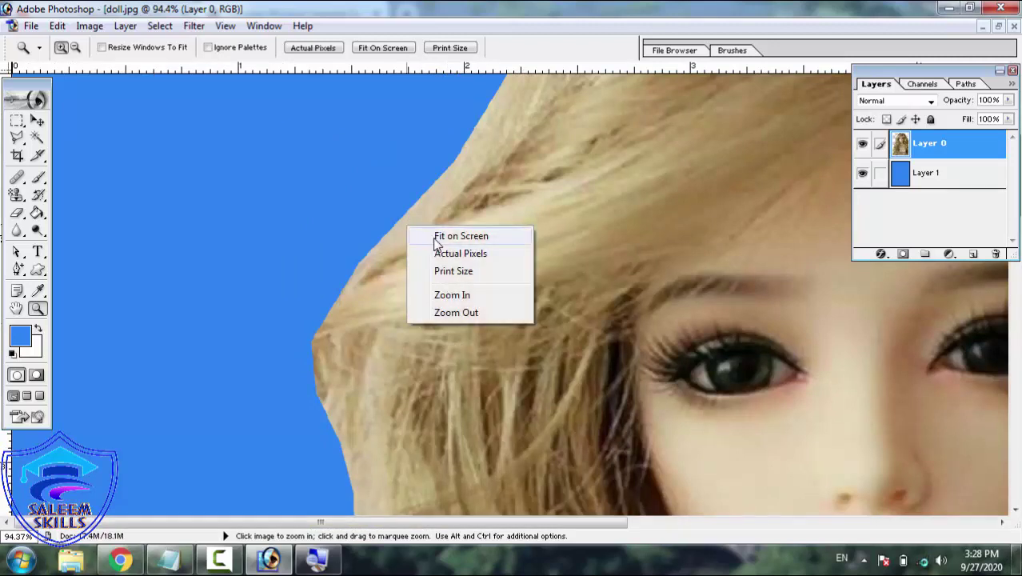
pyautogui.click(437, 236)
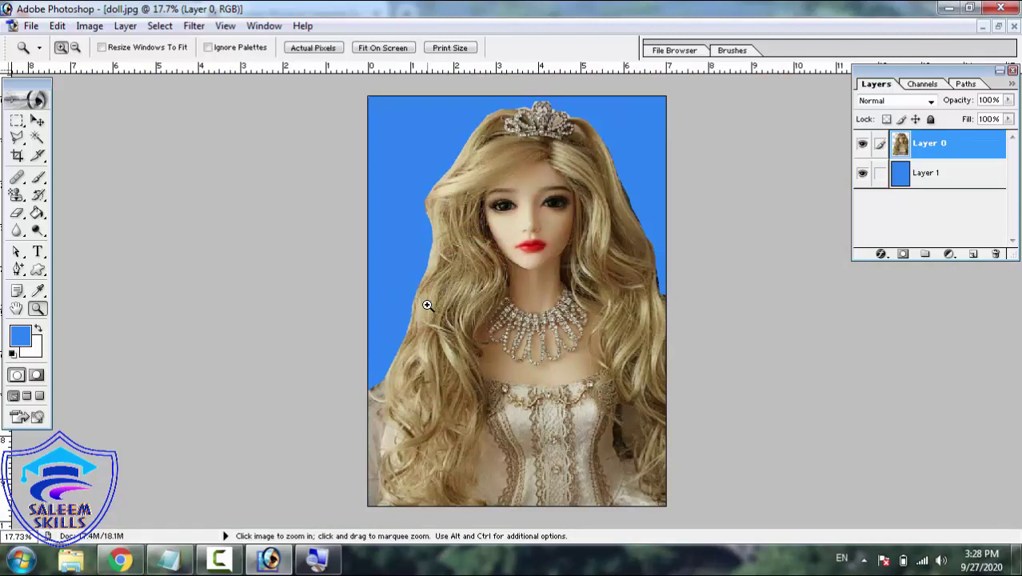
# - Undo the backdrop deletion and polygonal selection, and move Layer 0 back above the blue Layer 1
pyautogui.hotkey('ctrl', 'z')
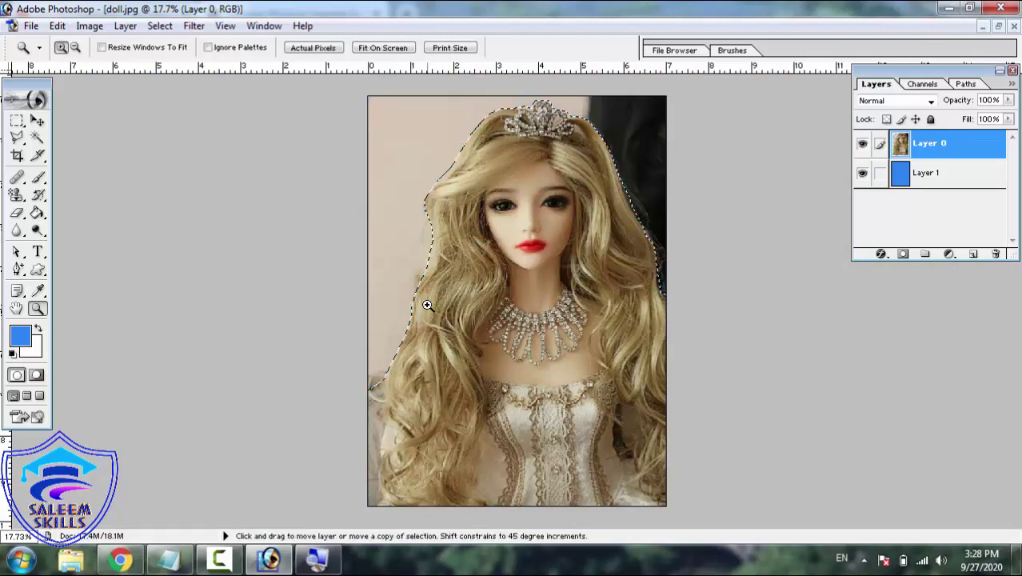
pyautogui.hotkey('ctrl', '[')
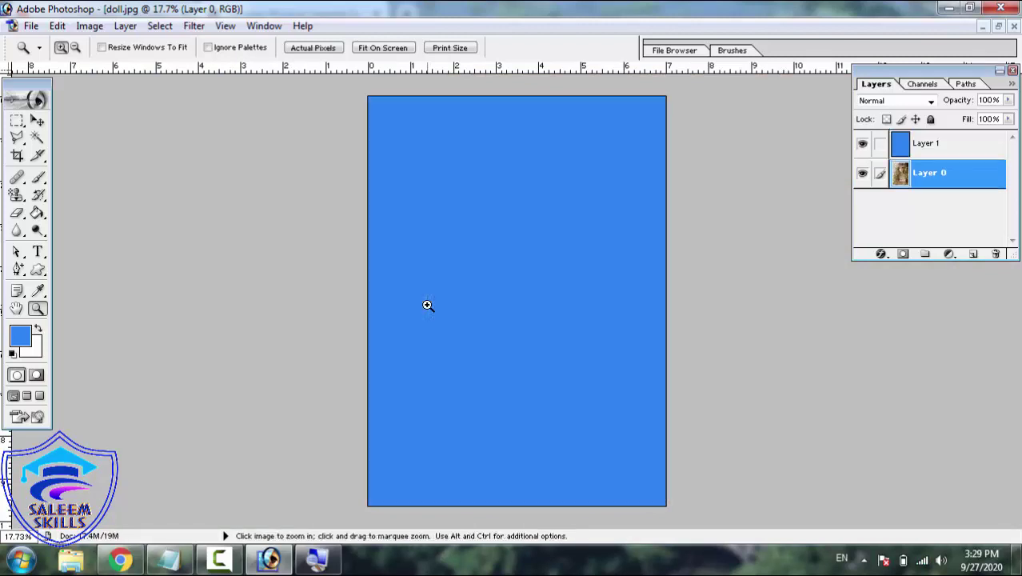
pyautogui.moveTo(897, 172); pyautogui.dragTo(909, 132)
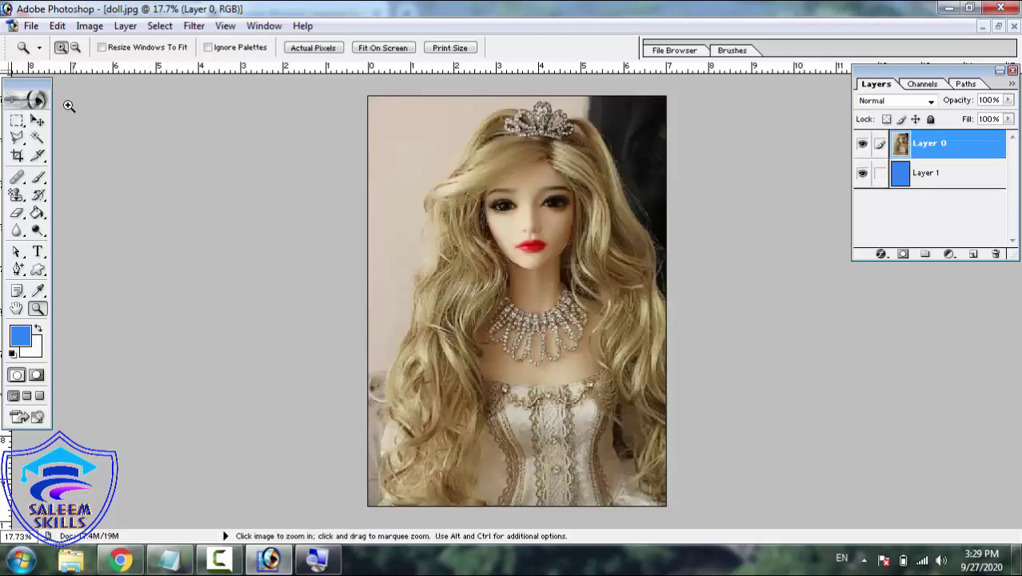
# - Select the backdrop around the doll with the Magnetic Lasso and delete it from Layer 0
pyautogui.moveTo(21, 144)
pyautogui.mouseDown()
pyautogui.moveTo(97, 149)
pyautogui.moveTo(86, 168)
pyautogui.mouseUp()
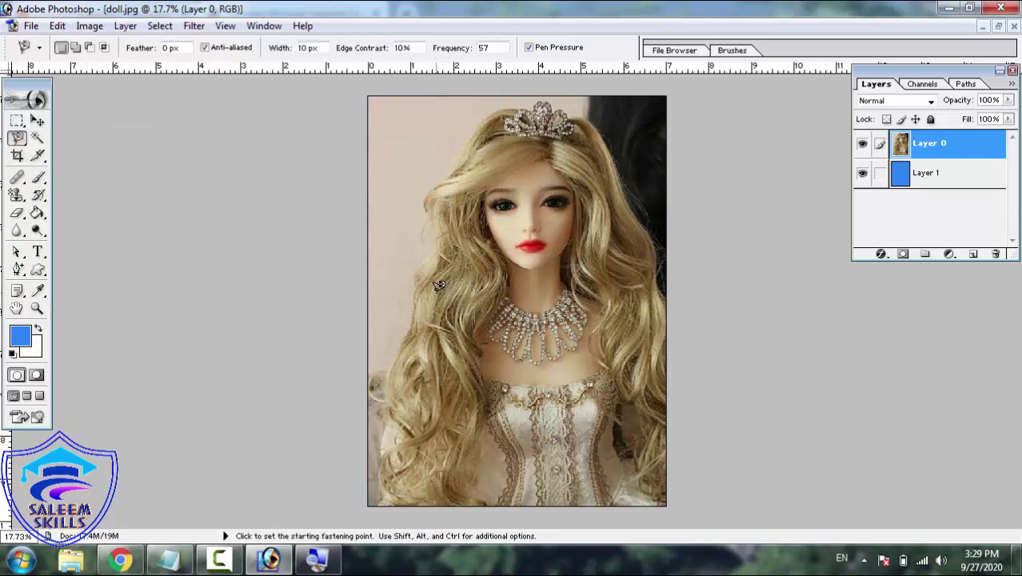
pyautogui.click(387, 381)
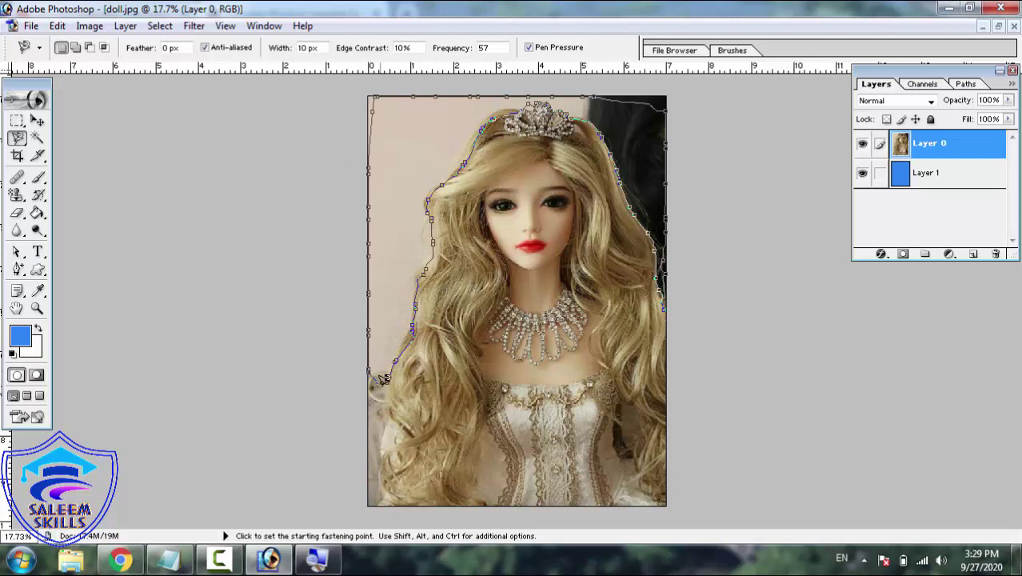
pyautogui.click(390, 374)
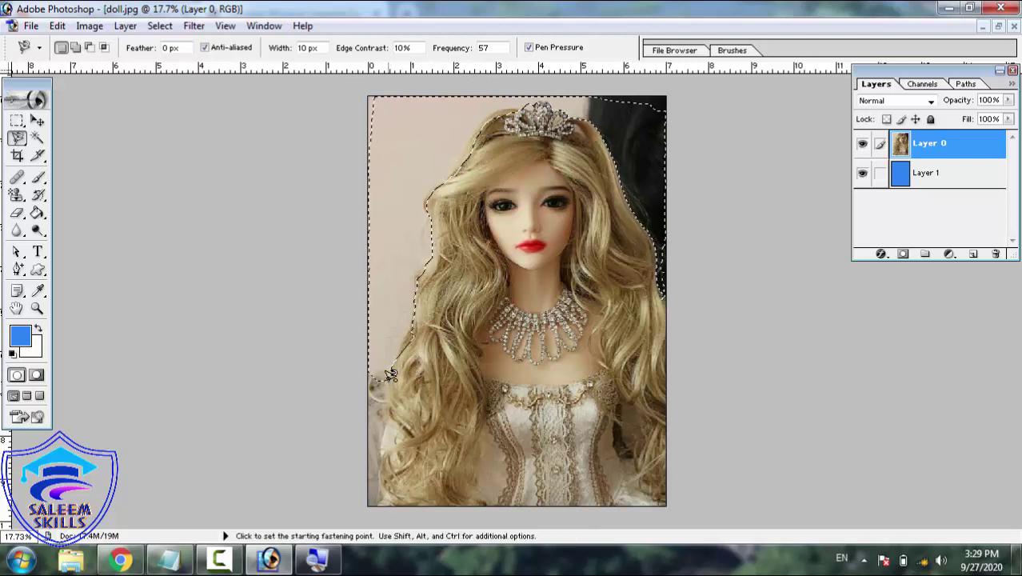
pyautogui.press('Delete')
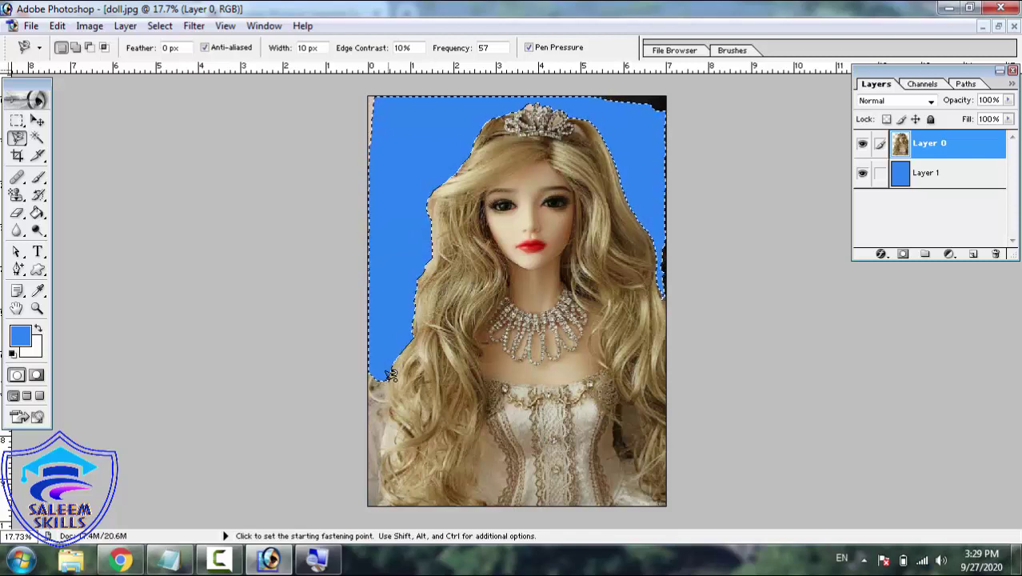
# - Clear the selection to inspect the Magnetic Lasso cutout, and undo the backdrop deletion on Layer 0
pyautogui.hotkey('ctrl', 'd')
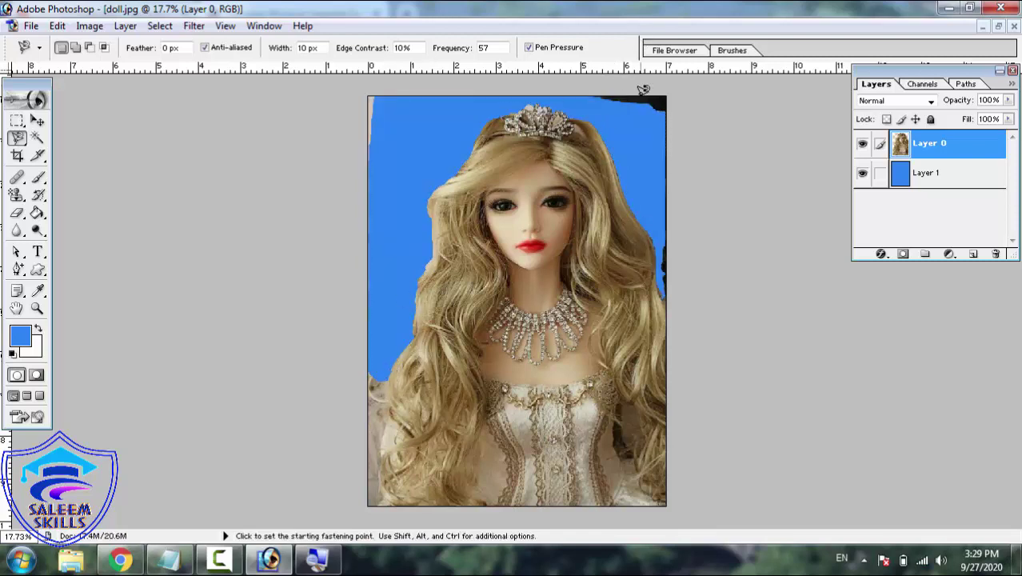
pyautogui.press('v')
pyautogui.press('l')
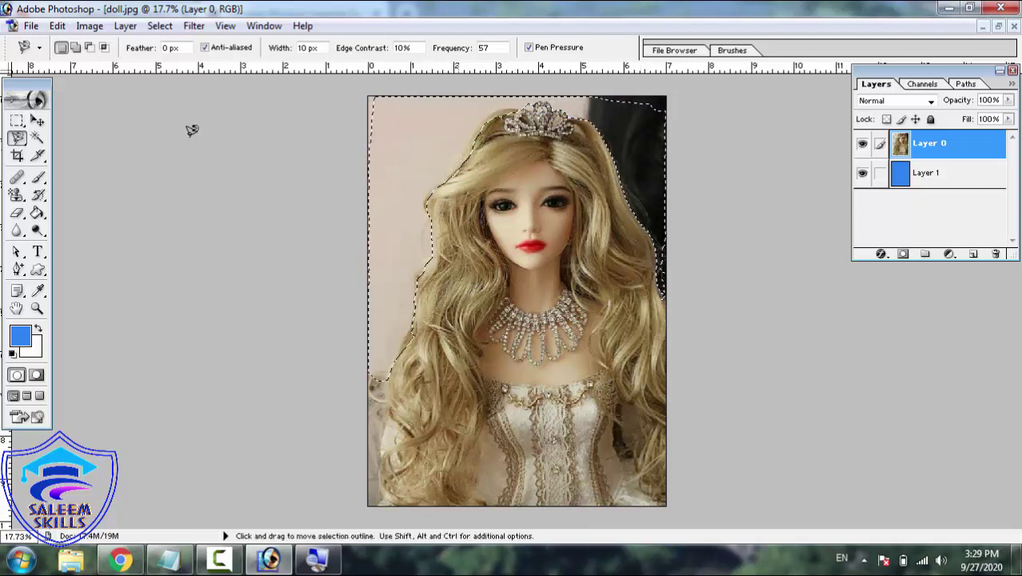
# - Review the lasso and marquee tool variants and clear the restored backdrop selection with the Rectangular Marquee
pyautogui.click(21, 139)
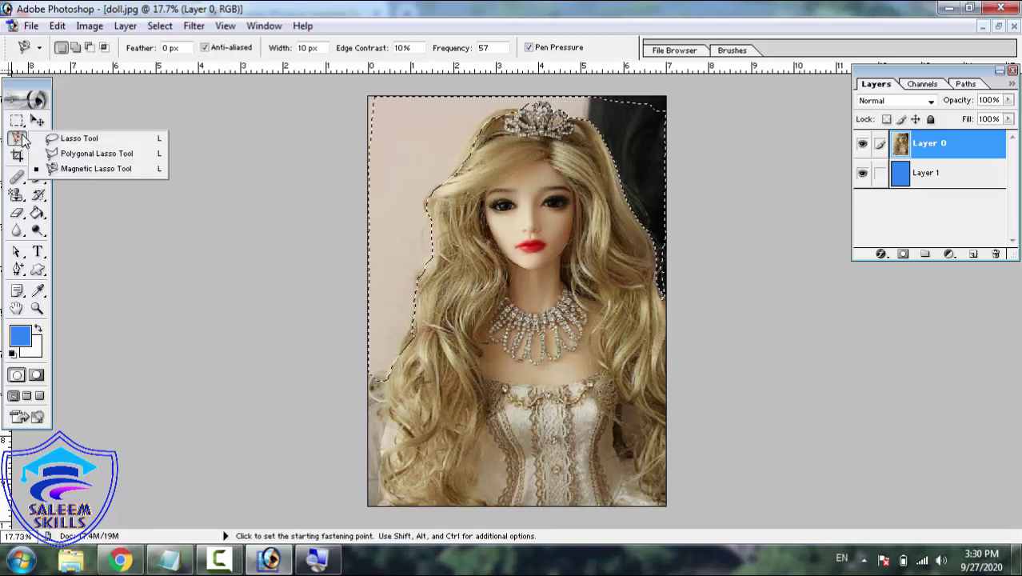
pyautogui.click(19, 124)
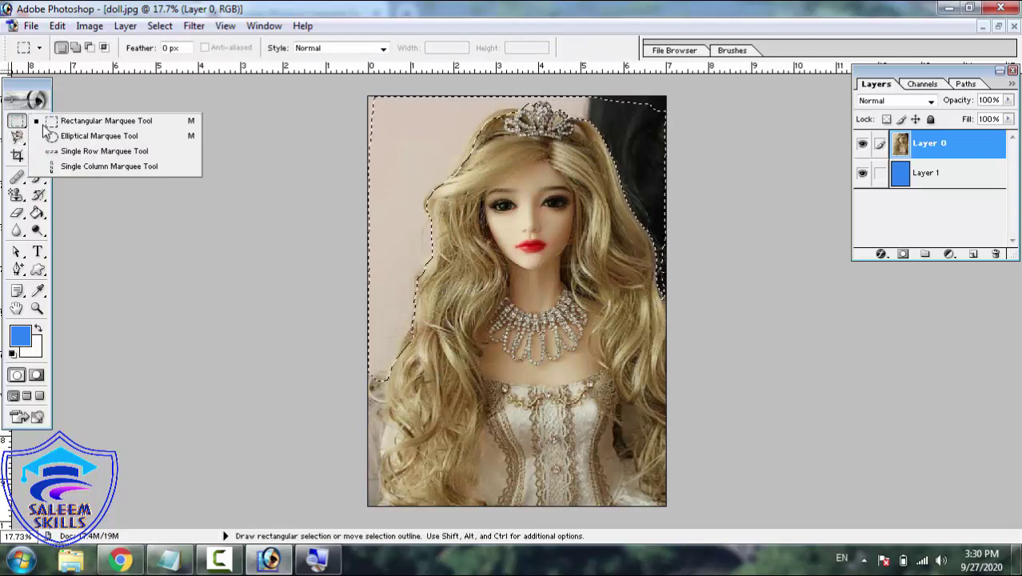
pyautogui.click(80, 121)
pyautogui.click(87, 102)
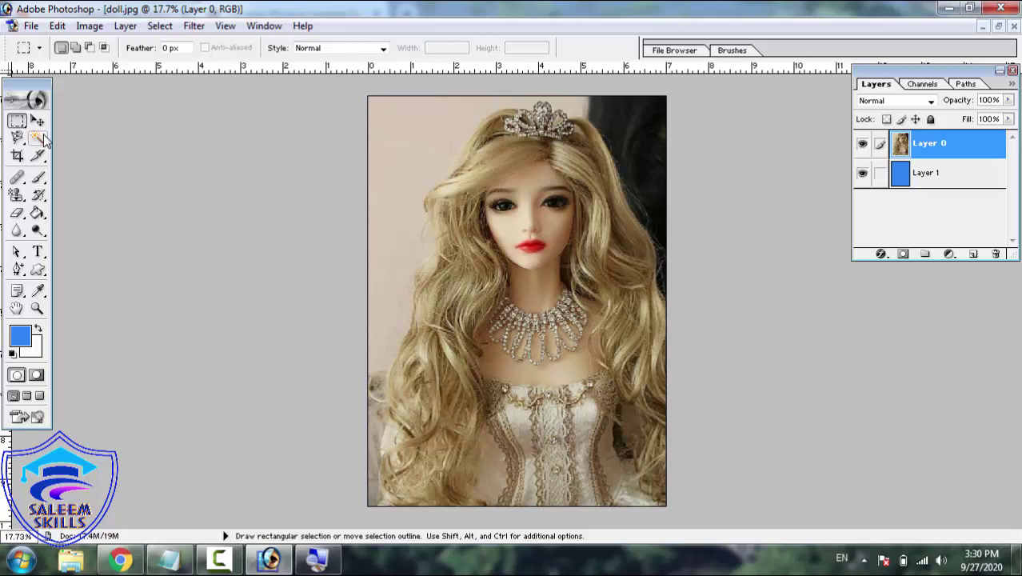
# - Select the light backdrop beside the doll's hair with the Magic Wand at tolerance 32
pyautogui.click(38, 139)
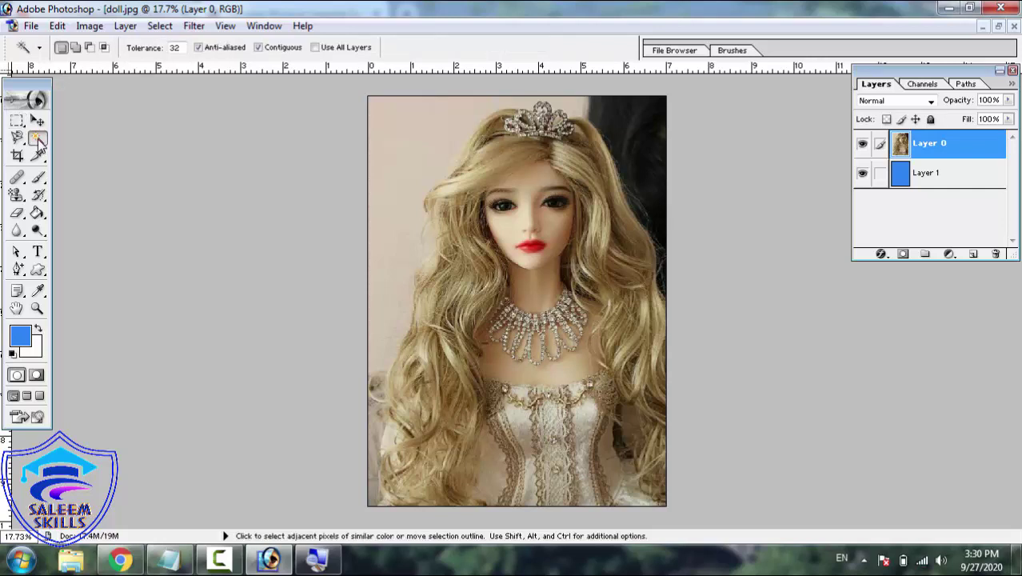
pyautogui.click(407, 127)
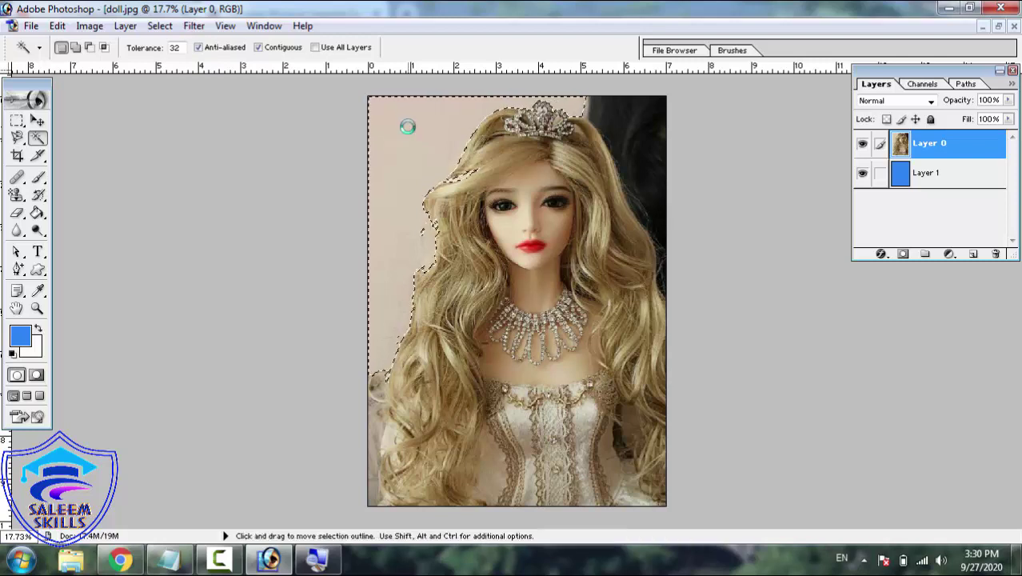
pyautogui.press('super')
pyautogui.press('super')
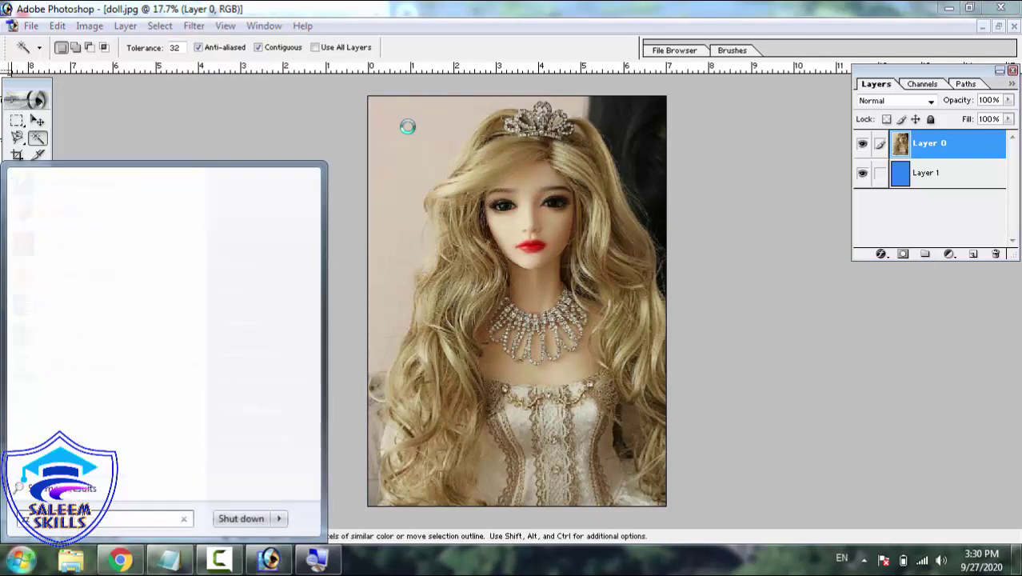
pyautogui.press('super')
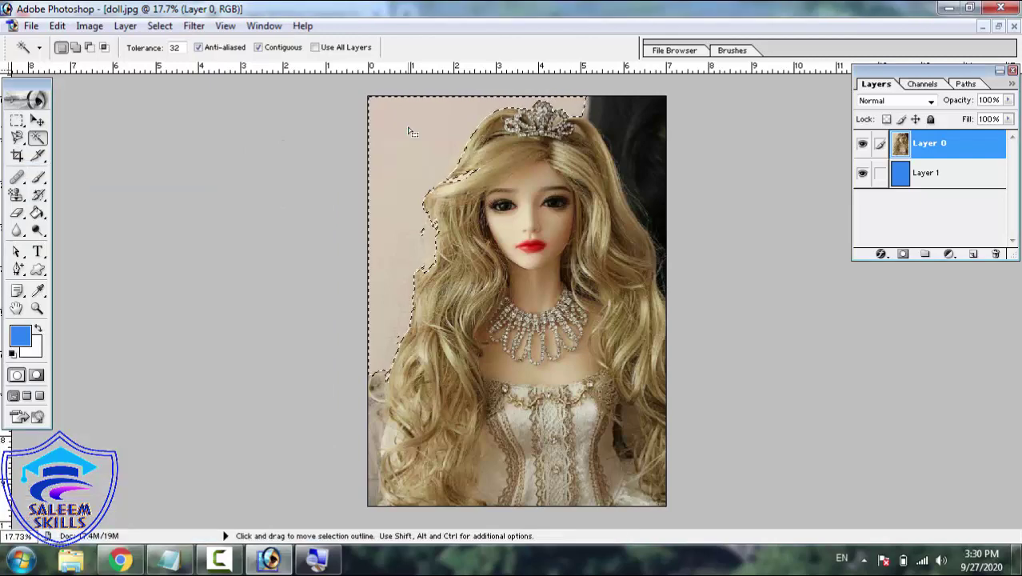
# - Try selecting the doll's red lips with single Magic Wand samples at different spots, clearing the selection after each one
pyautogui.press('z')
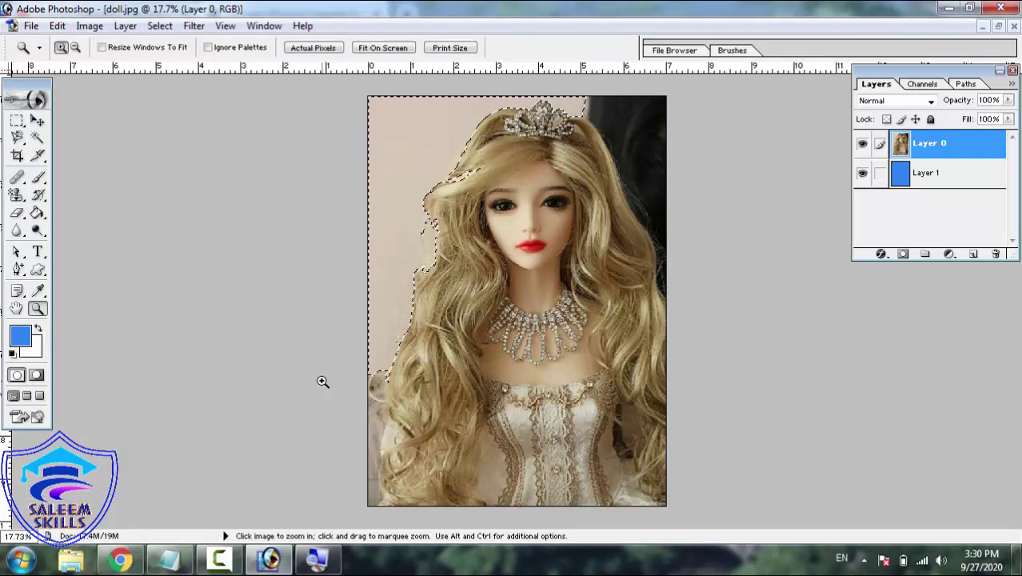
pyautogui.moveTo(648, 98); pyautogui.dragTo(520, 381)
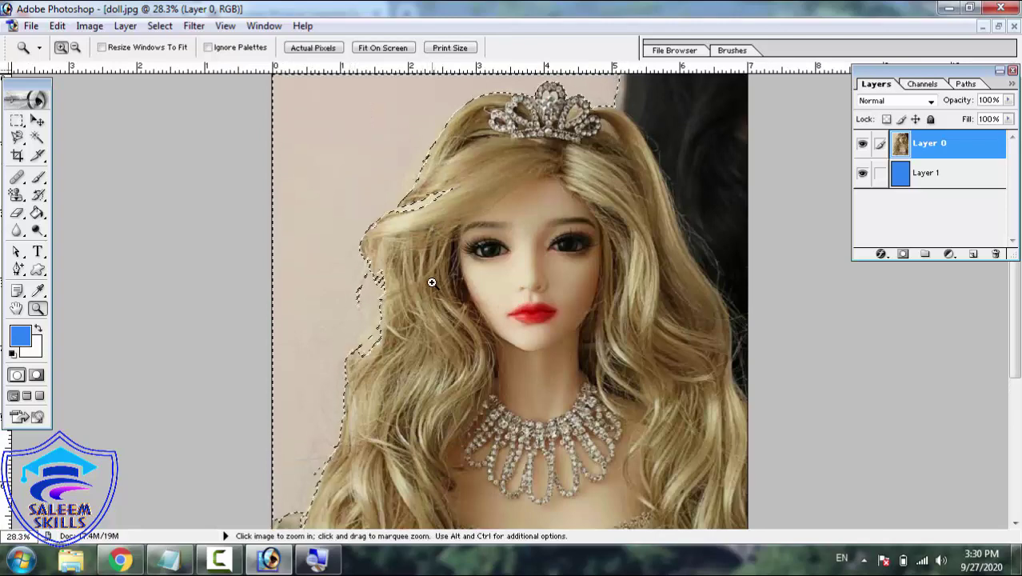
pyautogui.moveTo(432, 282); pyautogui.dragTo(758, 376)
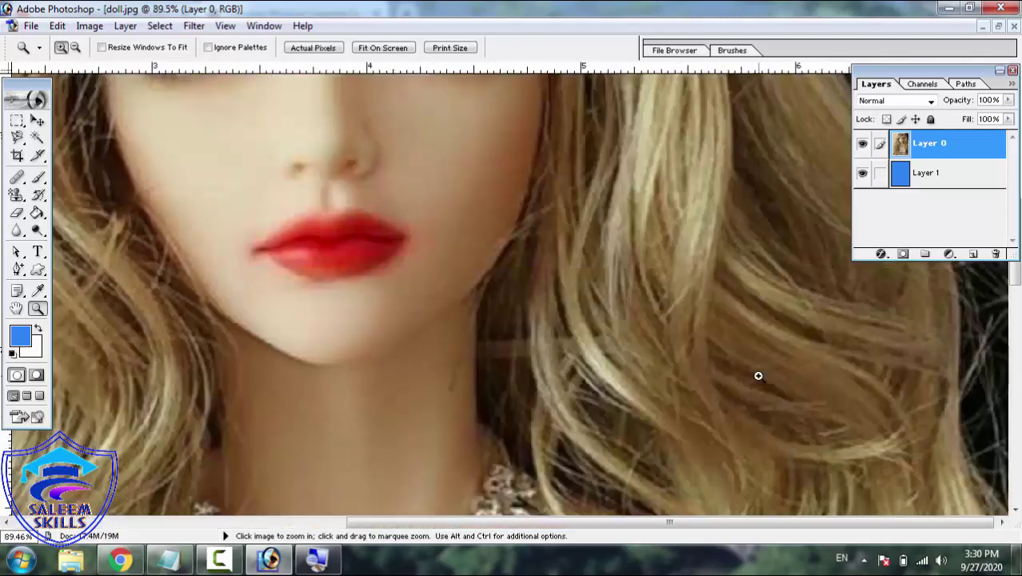
pyautogui.click(37, 137)
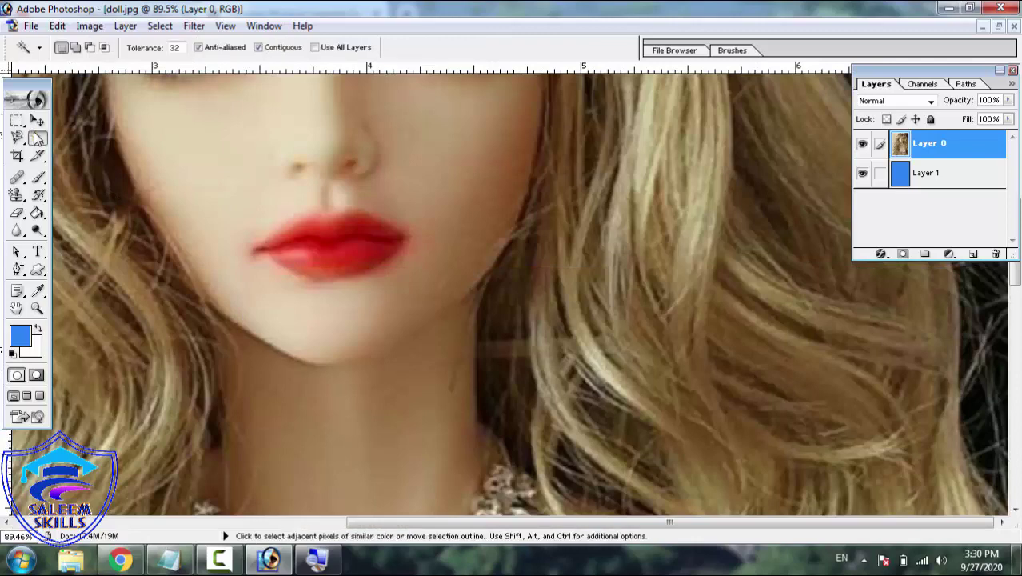
pyautogui.click(315, 261)
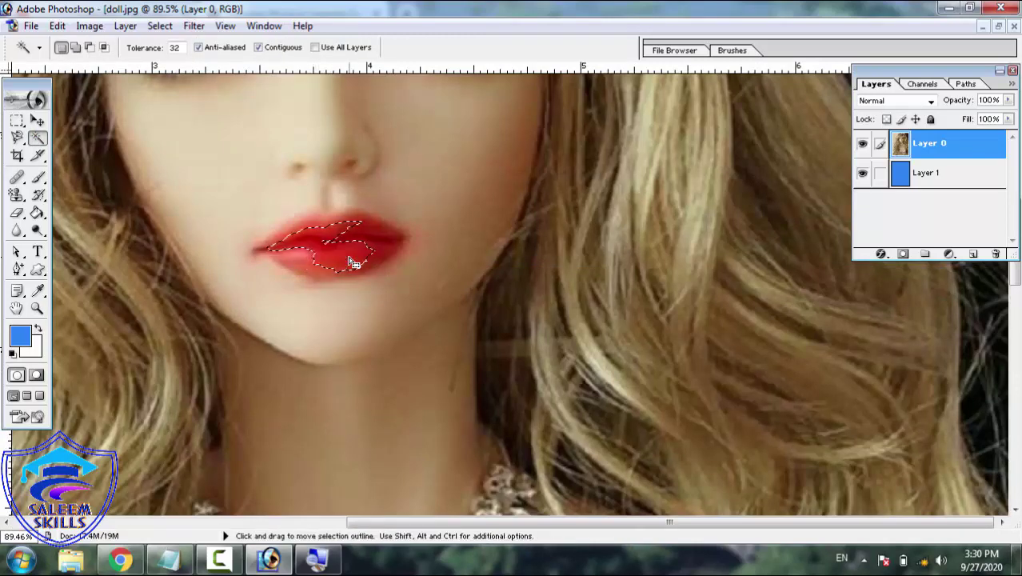
pyautogui.hotkey('ctrl', 'd')
pyautogui.click(369, 234)
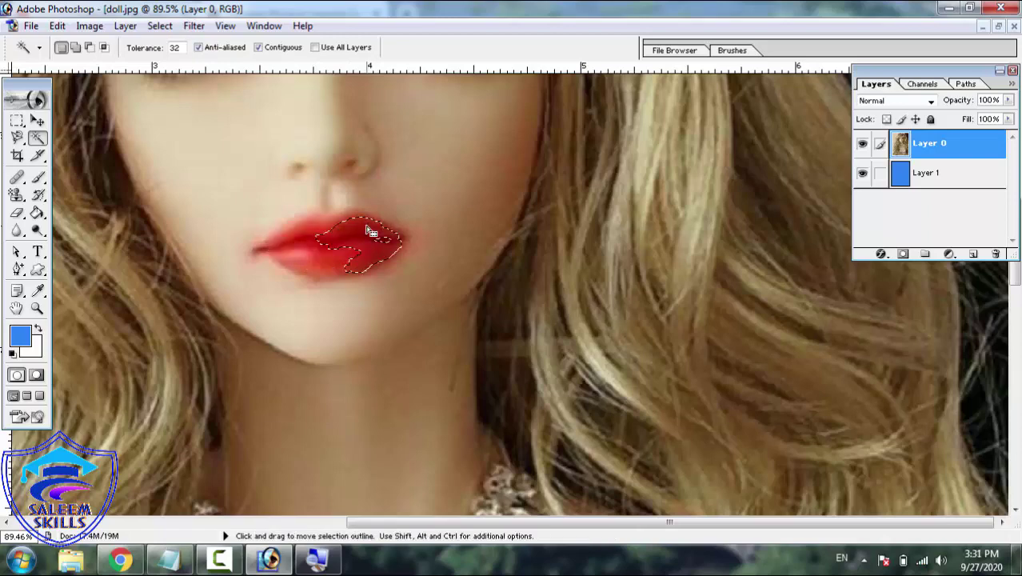
pyautogui.hotkey('ctrl', 'd')
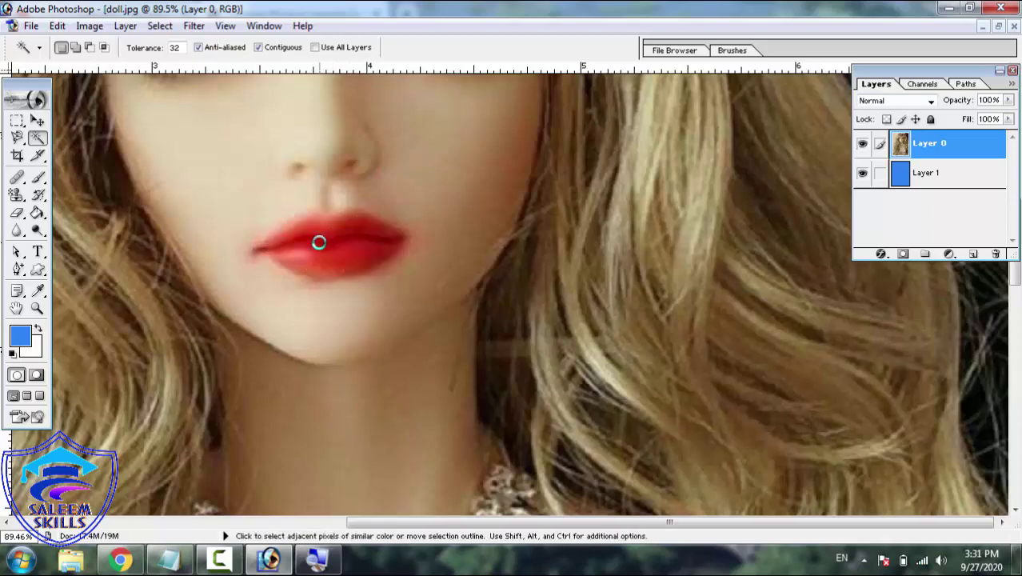
pyautogui.click(319, 241)
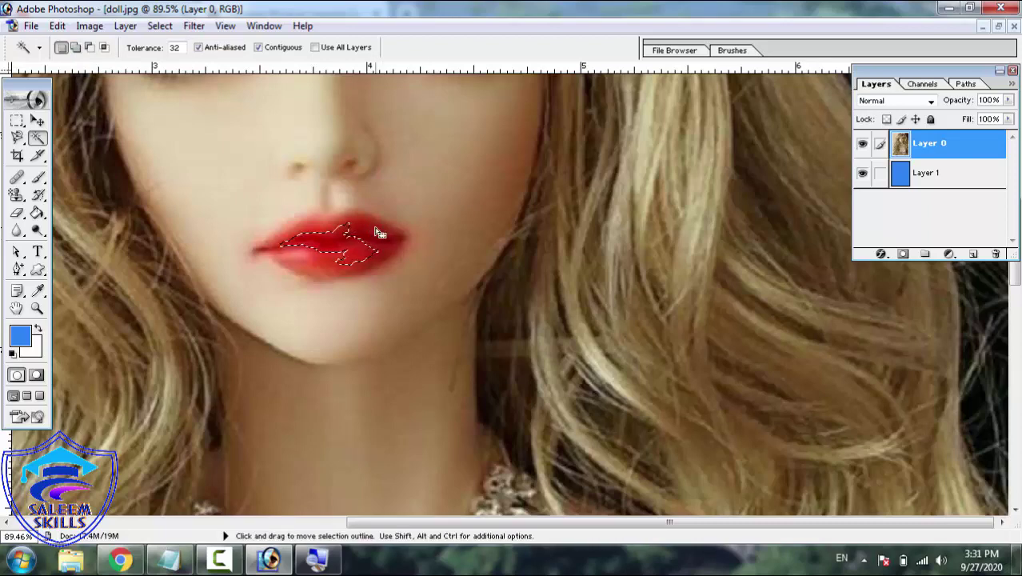
pyautogui.hotkey('ctrl', 'd')
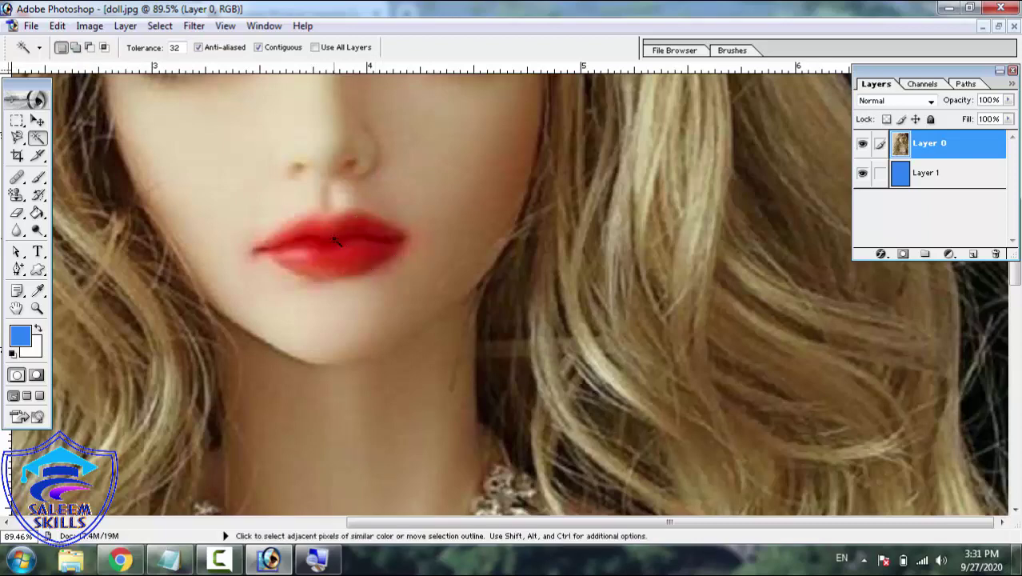
# - Select the whole lips with the Magic Wand by adding samples to the selection, and inspect its outline up close
pyautogui.click(336, 242)
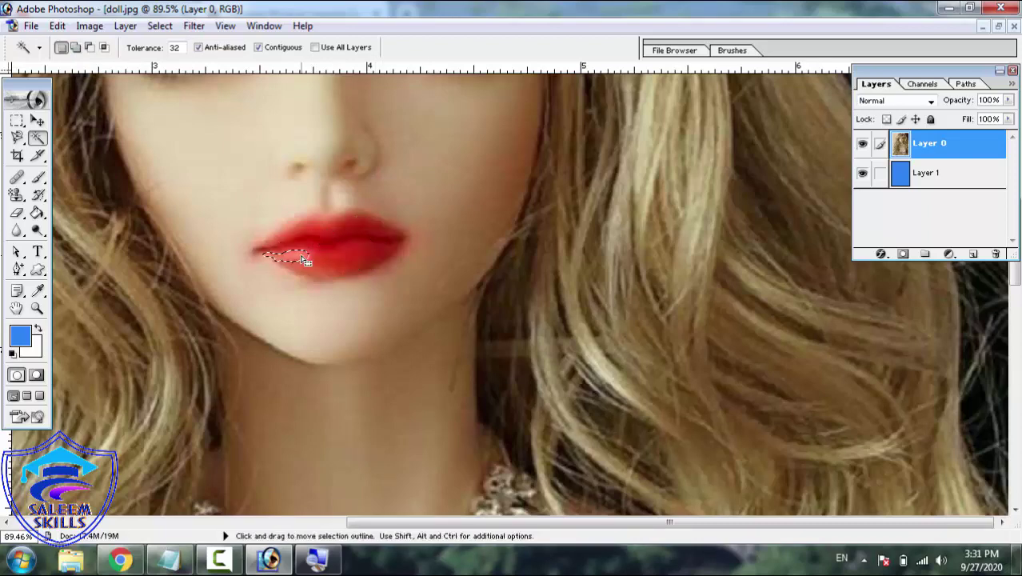
pyautogui.click(329, 235)
pyautogui.click(331, 236)
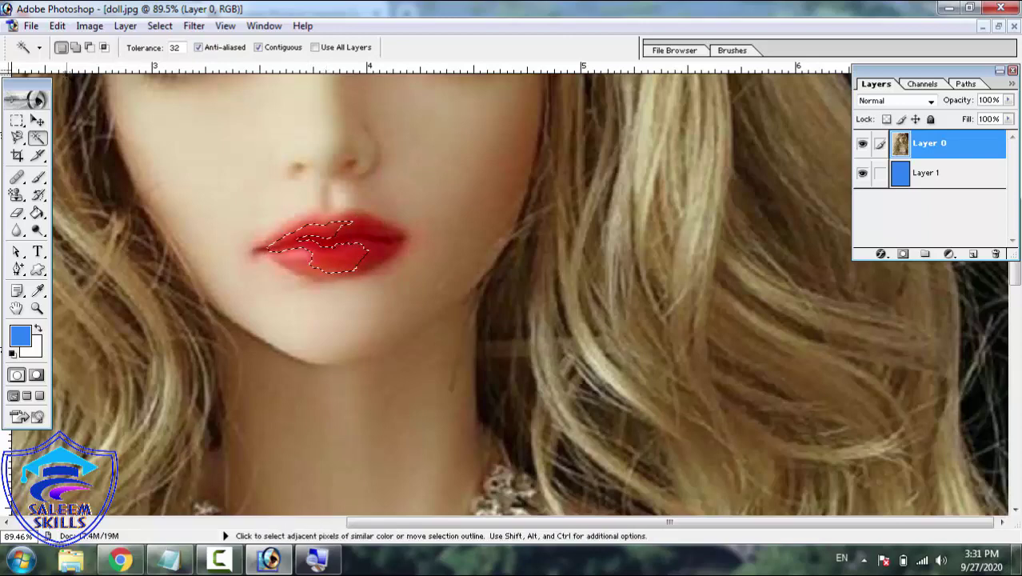
pyautogui.click(76, 47)
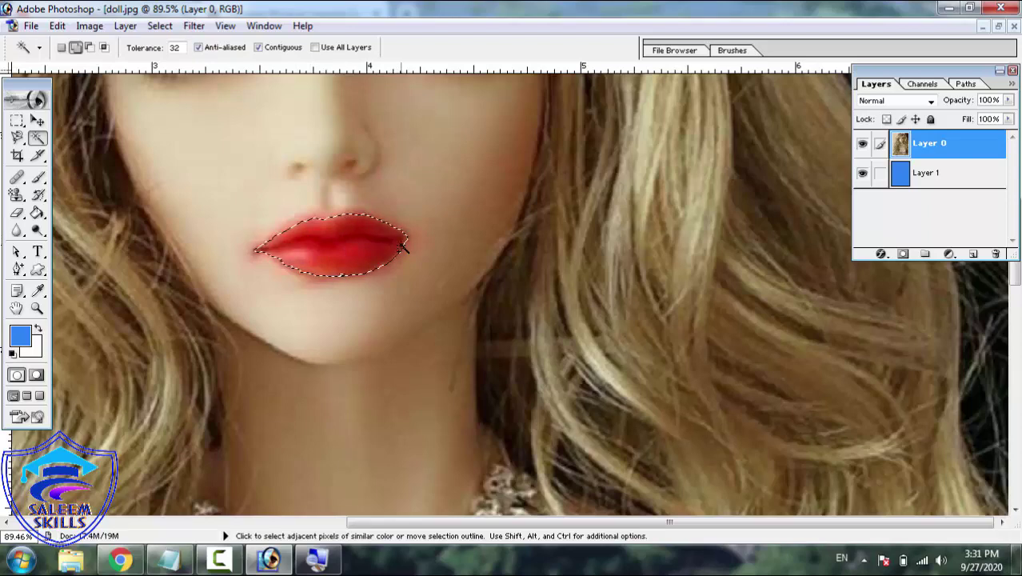
pyautogui.press('z')
pyautogui.moveTo(222, 176); pyautogui.dragTo(464, 364)
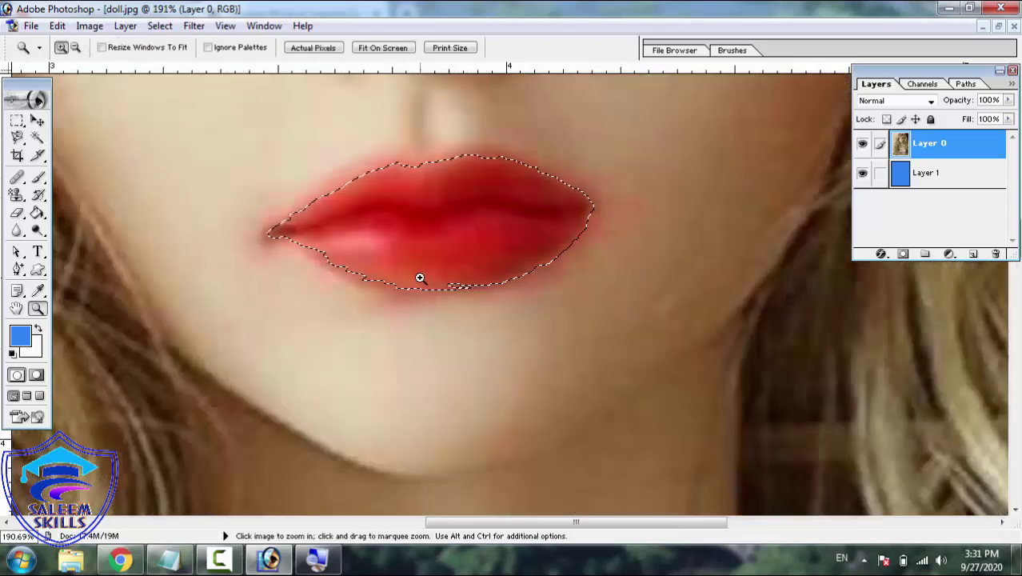
pyautogui.rightClick(408, 216)
pyautogui.click(449, 228)
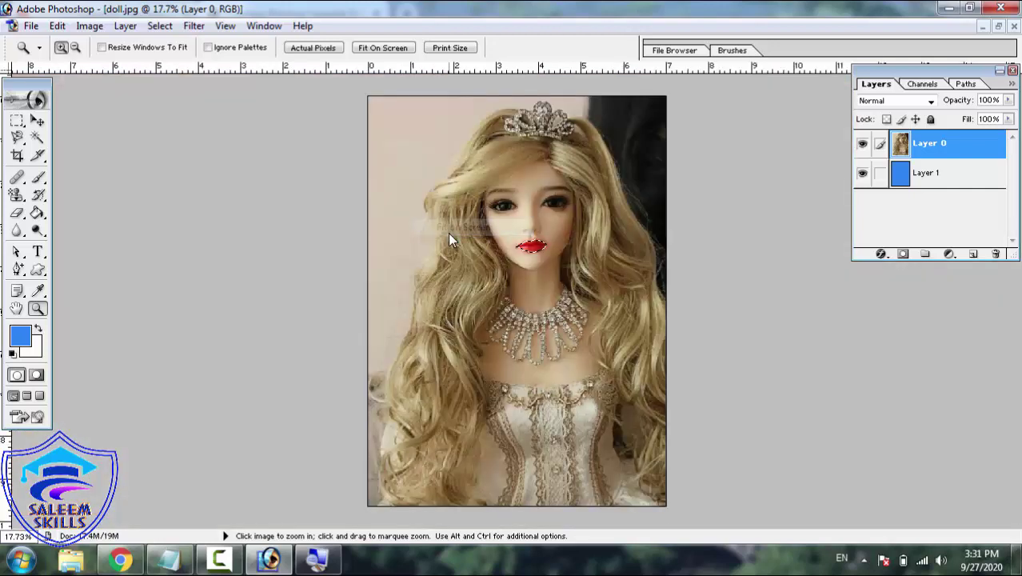
pyautogui.click(38, 138)
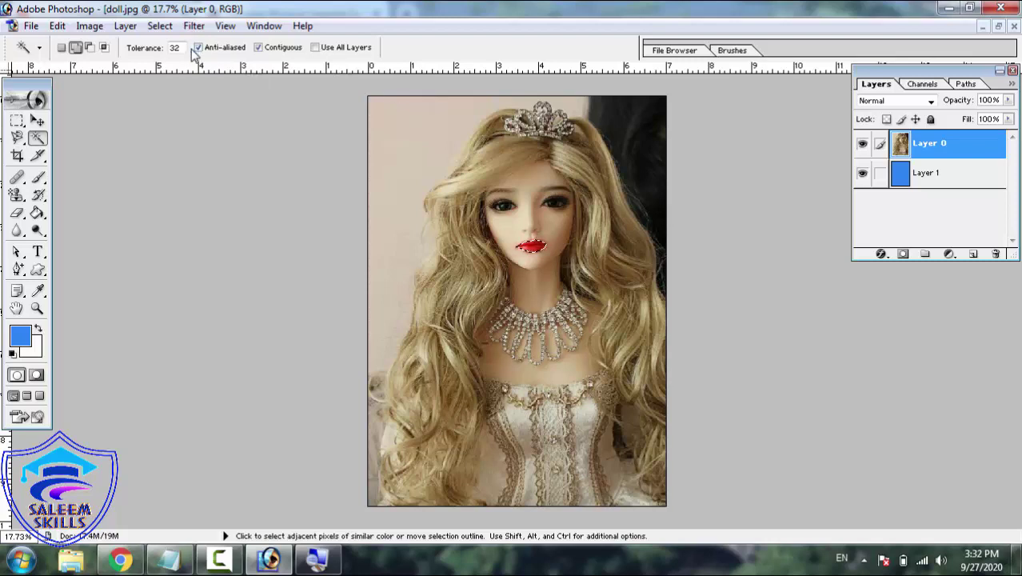
pyautogui.doubleClick(181, 48)
# - Create a white RGB document of 490 × 619 pixels at 300 pixels/inch, maximized and fitted on screen
pyautogui.click(17, 120)
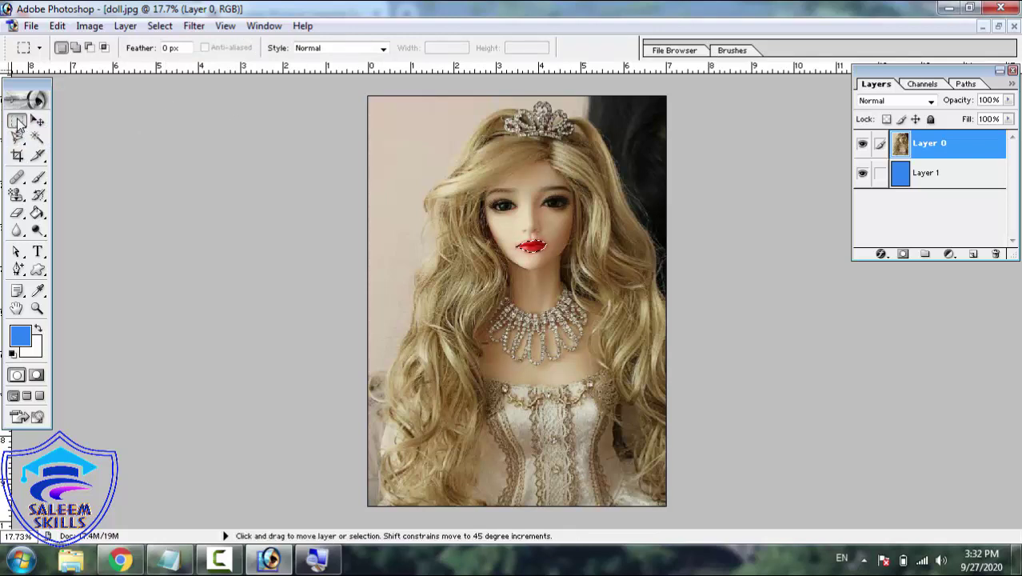
pyautogui.hotkey('ctrl', 'n')
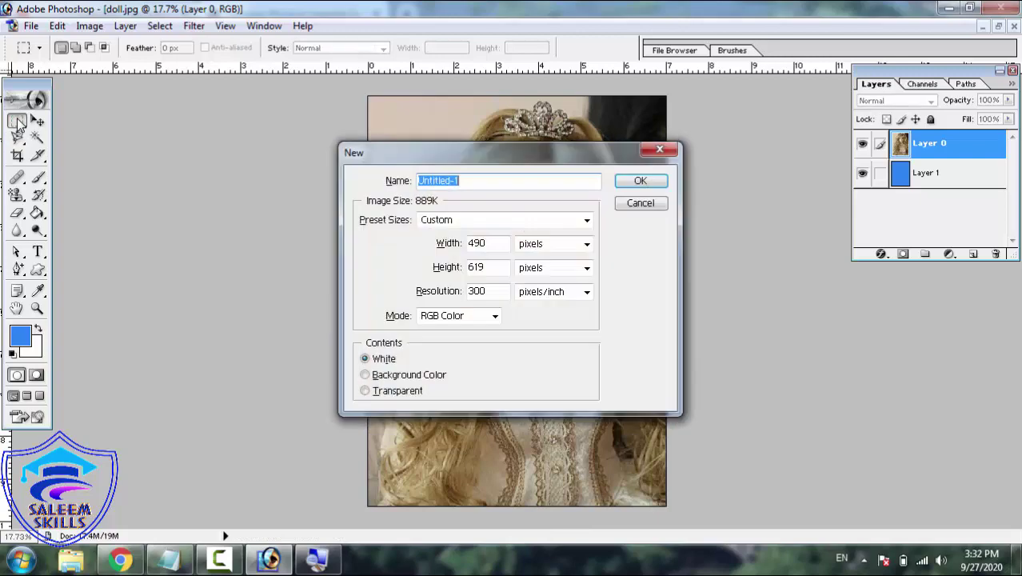
pyautogui.press('Return')
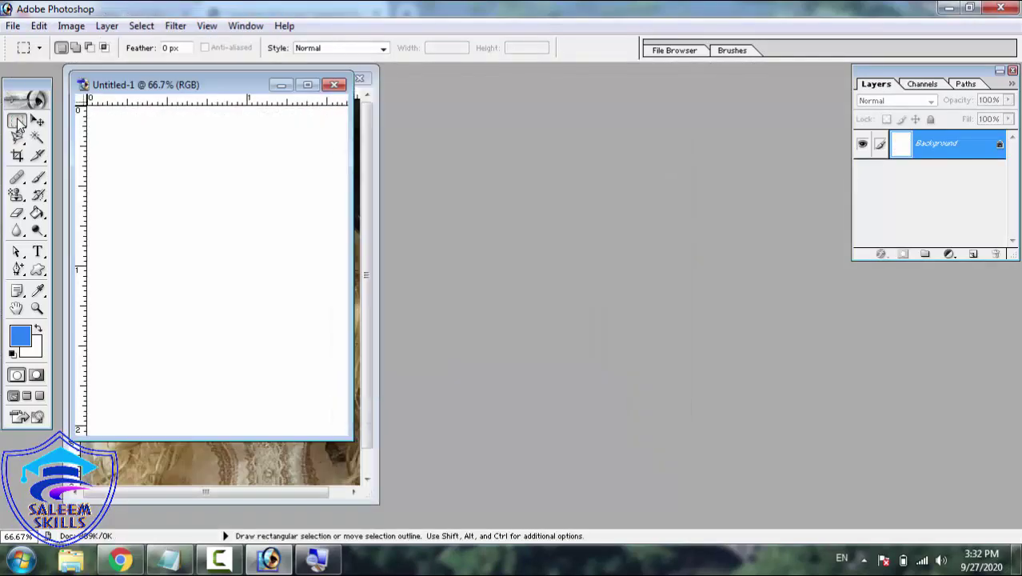
pyautogui.click(311, 83)
pyautogui.rightClick(411, 156)
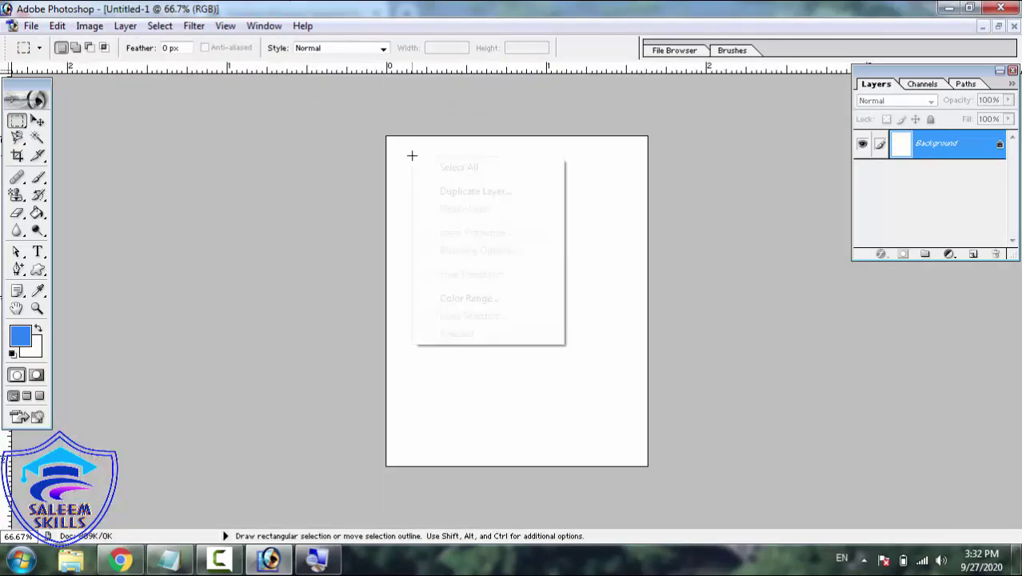
pyautogui.click(226, 27)
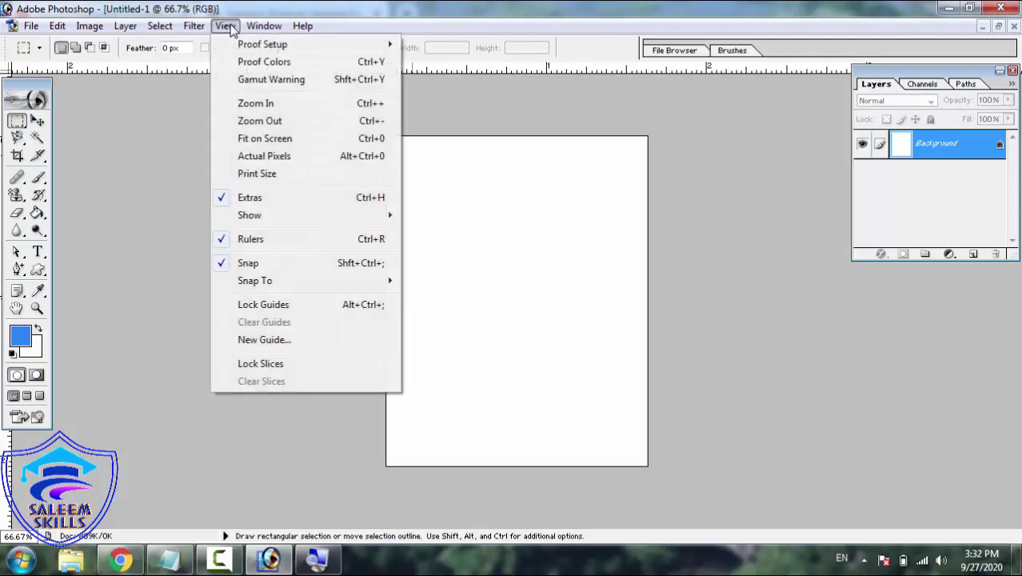
pyautogui.click(266, 140)
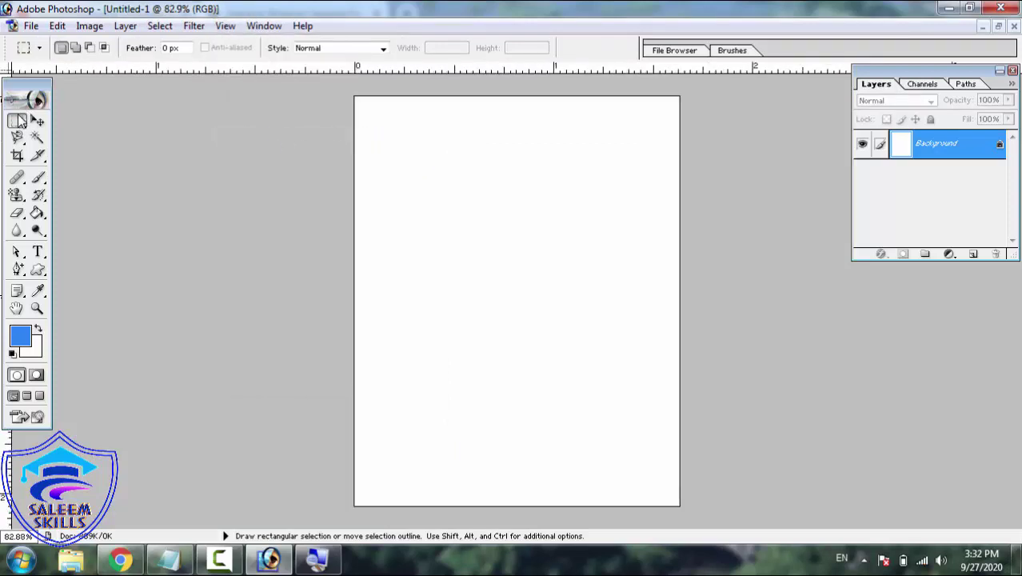
# - Draw a rectangular selection about 0.5 by 0.4 inch near the canvas's upper-left corner and fill it with the blue foreground colour
pyautogui.moveTo(390, 139); pyautogui.dragTo(411, 176)
pyautogui.moveTo(486, 209); pyautogui.dragTo(483, 215)
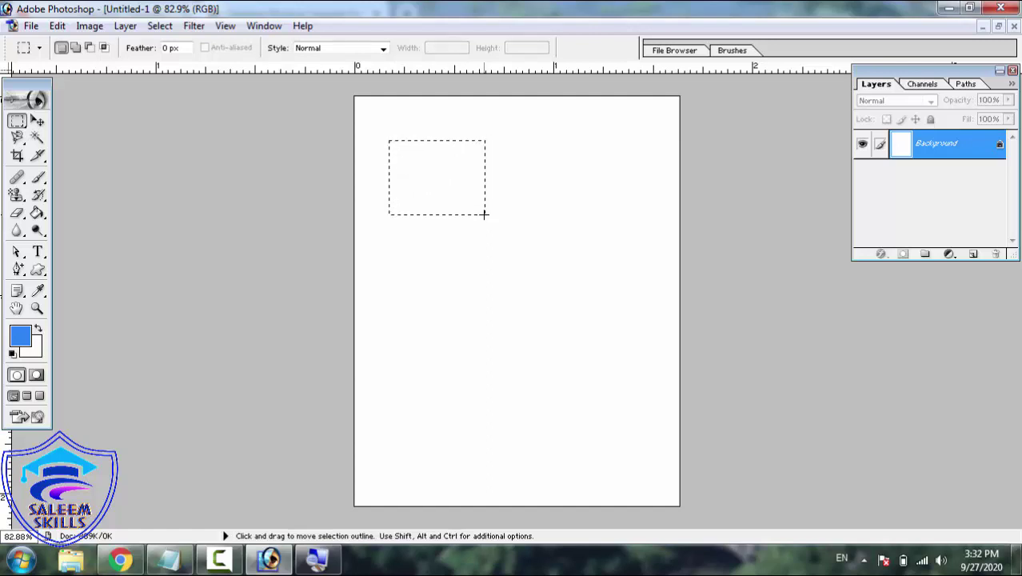
pyautogui.click(37, 213)
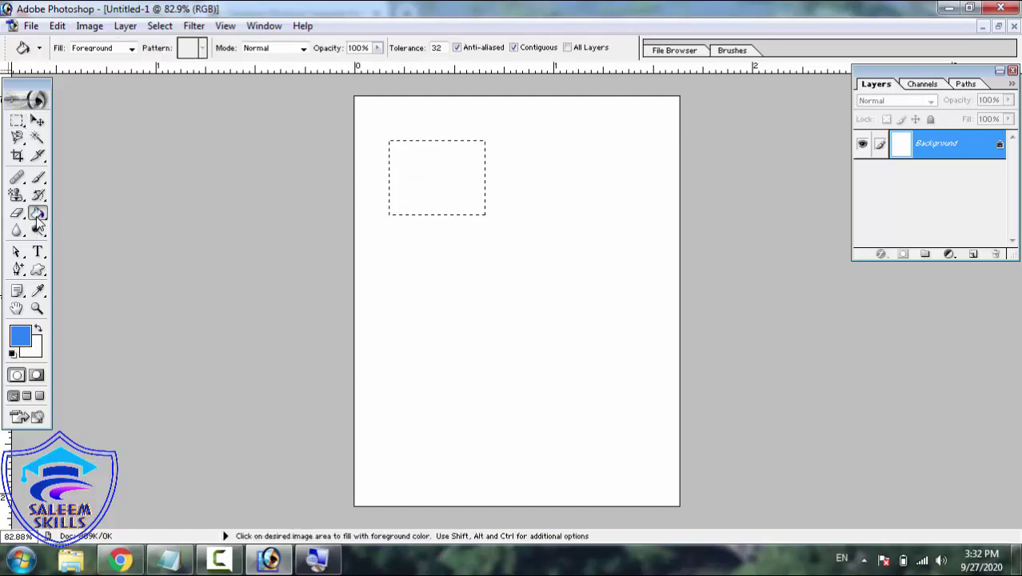
pyautogui.click(420, 197)
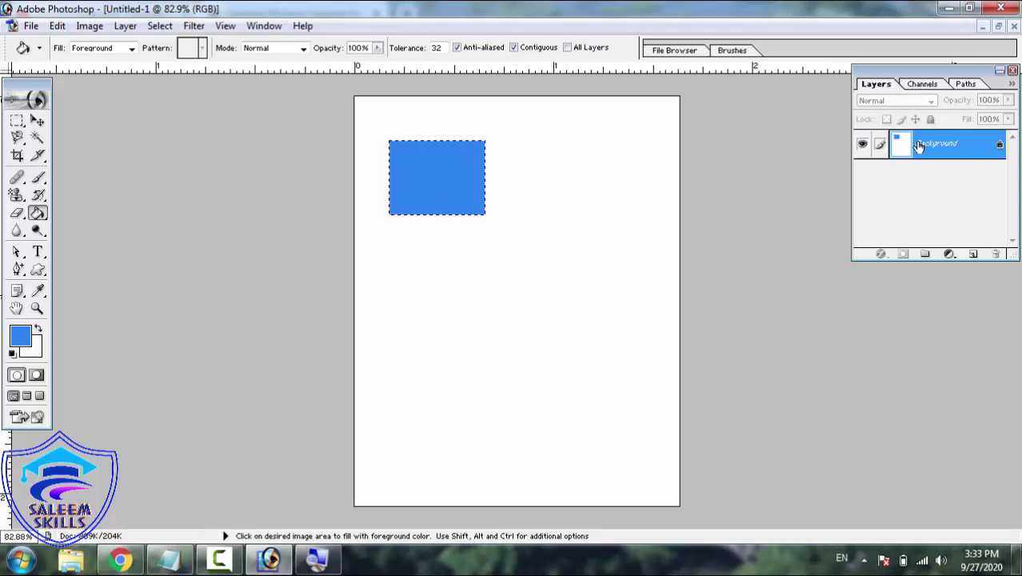
# - Put the rectangle's blue fill on a new layer instead of the Background, and add another empty layer above it
pyautogui.click(972, 256)
pyautogui.click(408, 172)
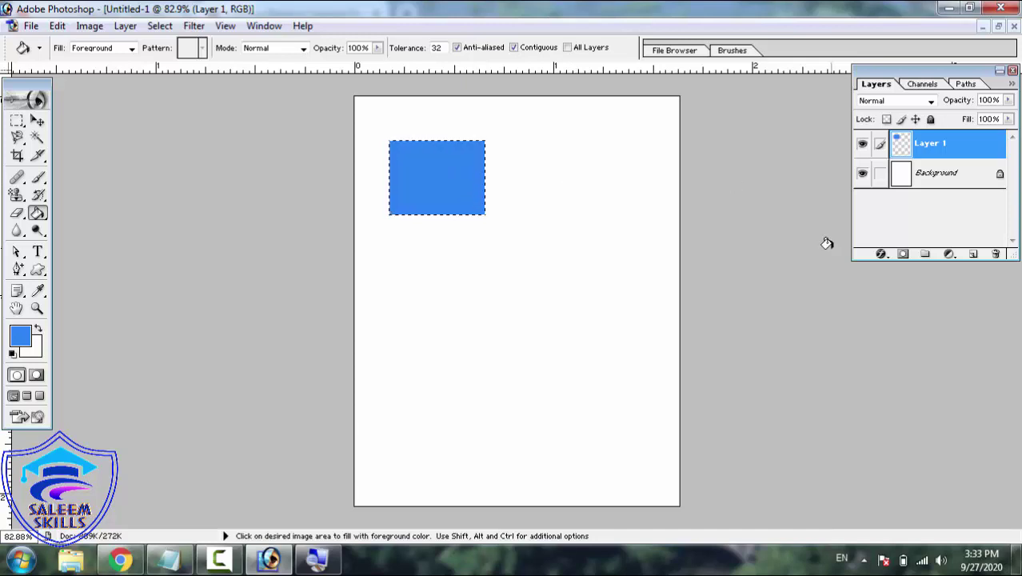
pyautogui.click(973, 254)
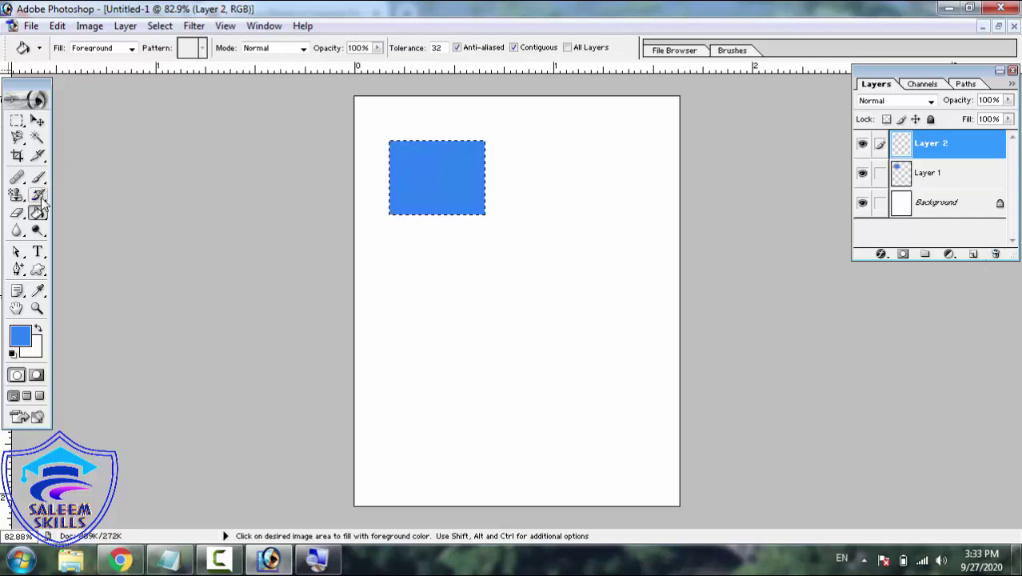
# - Draw a rectangular selection about 0.4 inch square with 15 px feather beside the blue rectangle and fill it with the blue foreground colour
pyautogui.moveTo(23, 126); pyautogui.dragTo(62, 124)
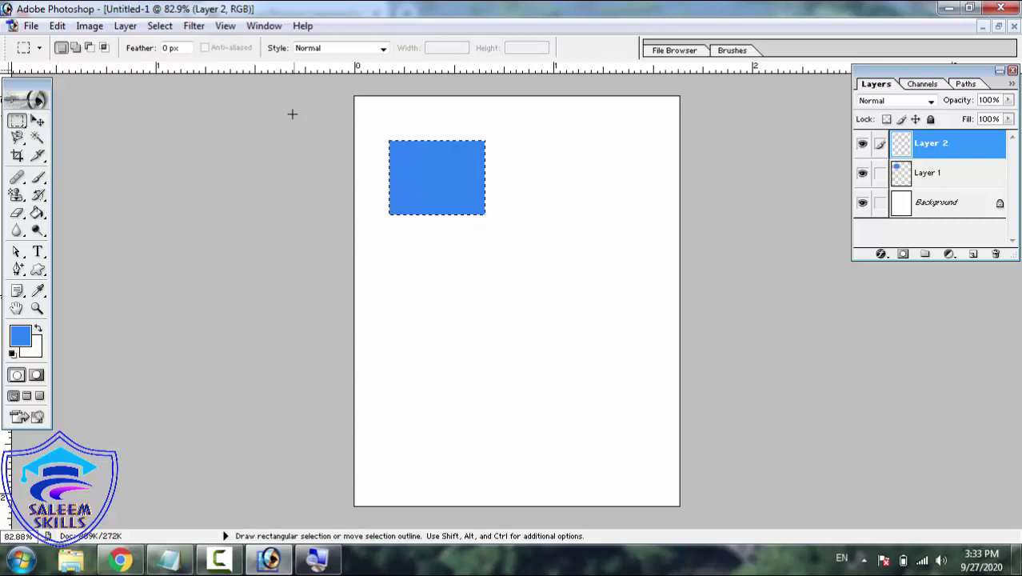
pyautogui.doubleClick(170, 47)
pyautogui.write('15')
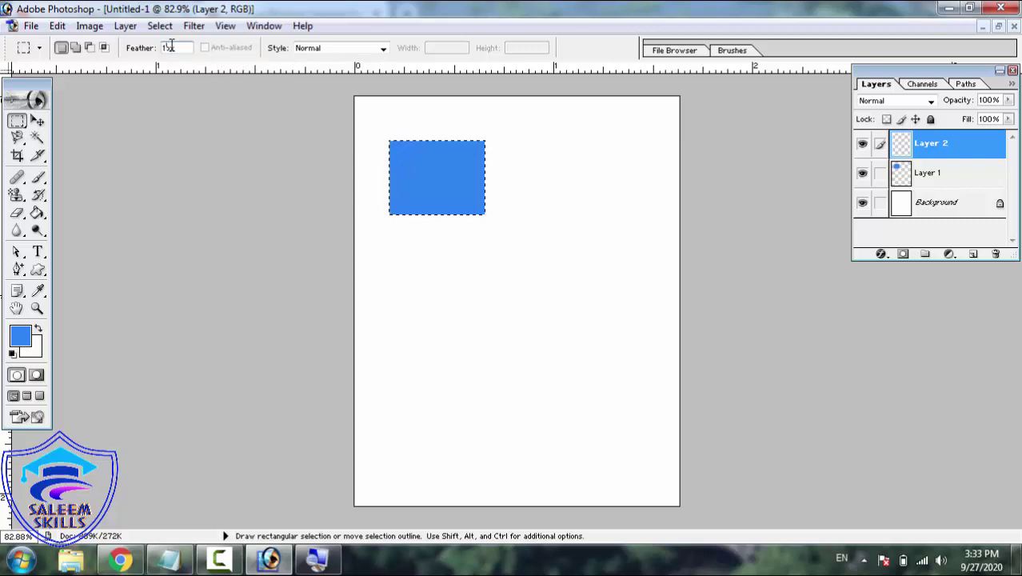
pyautogui.write('5')
pyautogui.moveTo(518, 143); pyautogui.dragTo(601, 219)
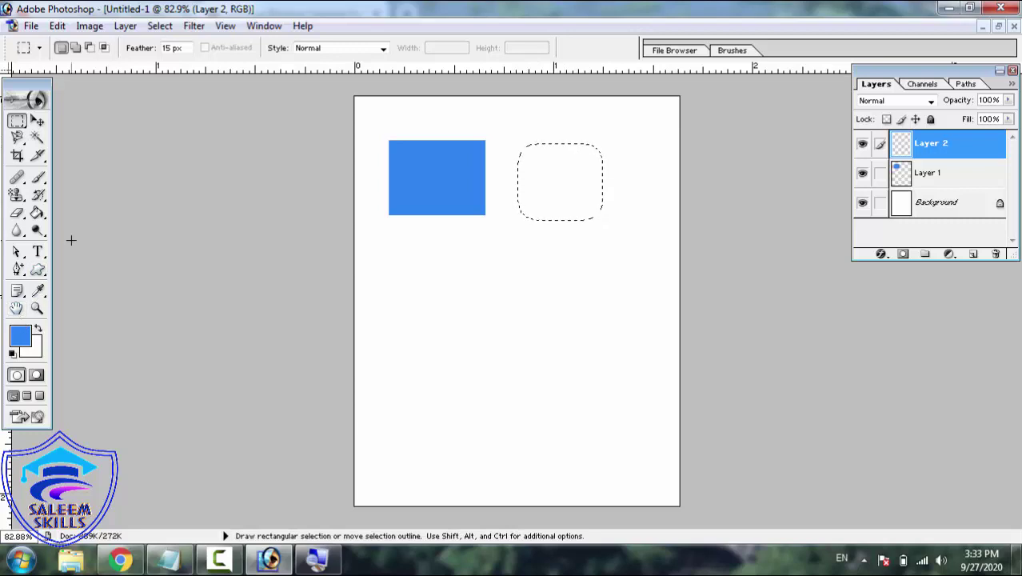
pyautogui.click(38, 213)
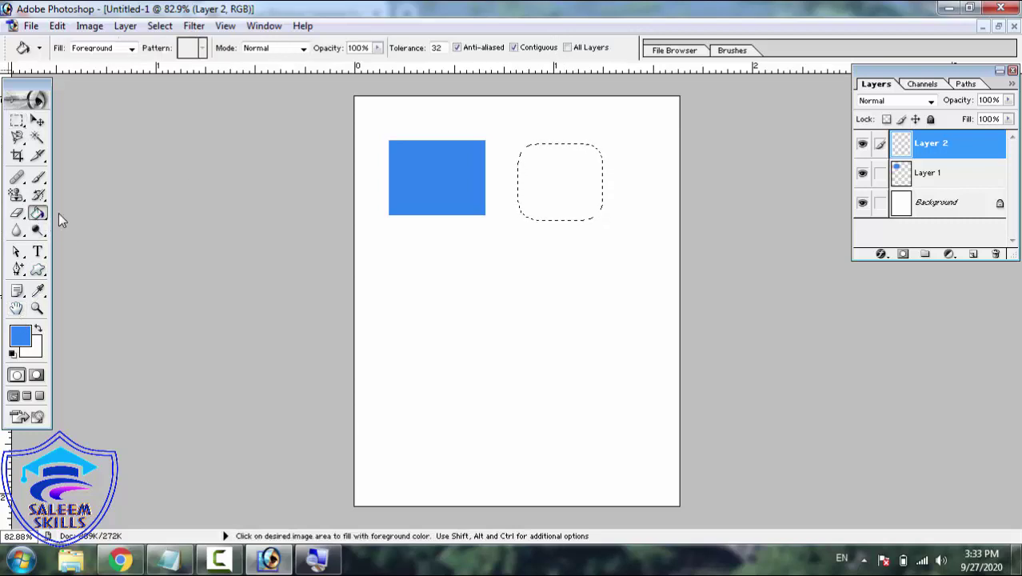
pyautogui.click(550, 172)
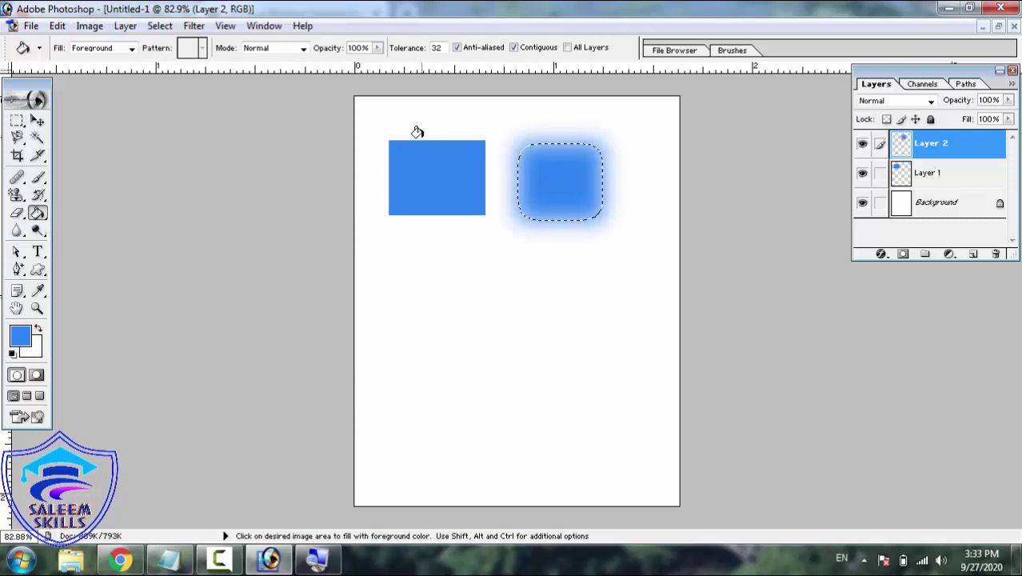
# - Deselect the feathered square and compare its soft edges with the sharp rectangle's edges up close
pyautogui.press('z')
pyautogui.moveTo(341, 90); pyautogui.dragTo(705, 281)
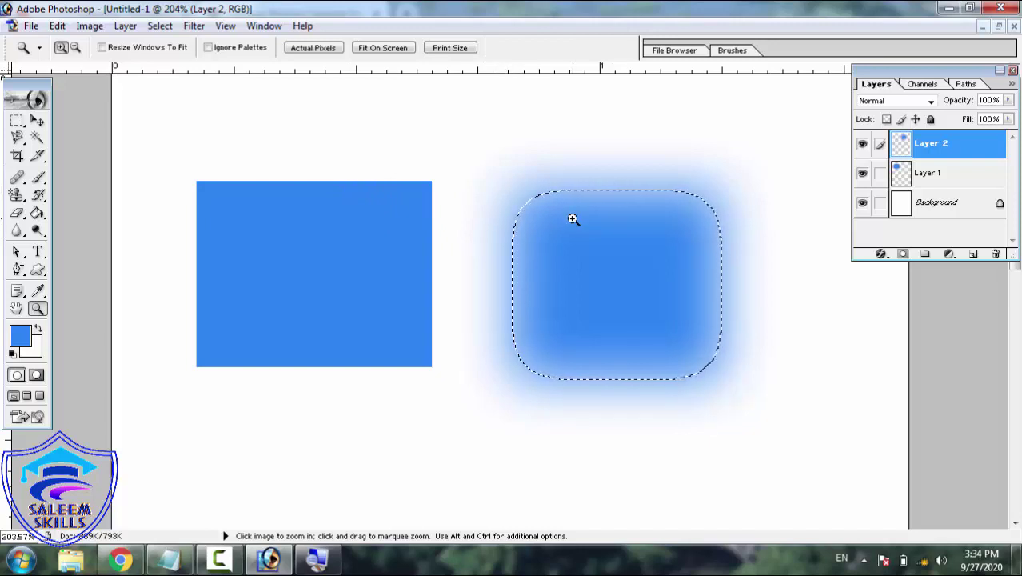
pyautogui.hotkey('ctrl', 'd')
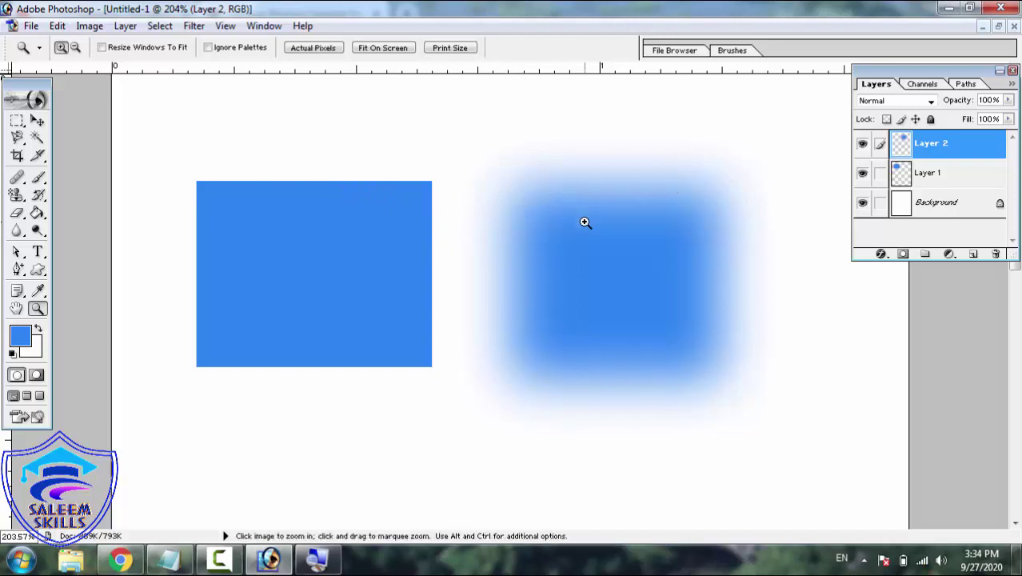
pyautogui.rightClick(220, 189)
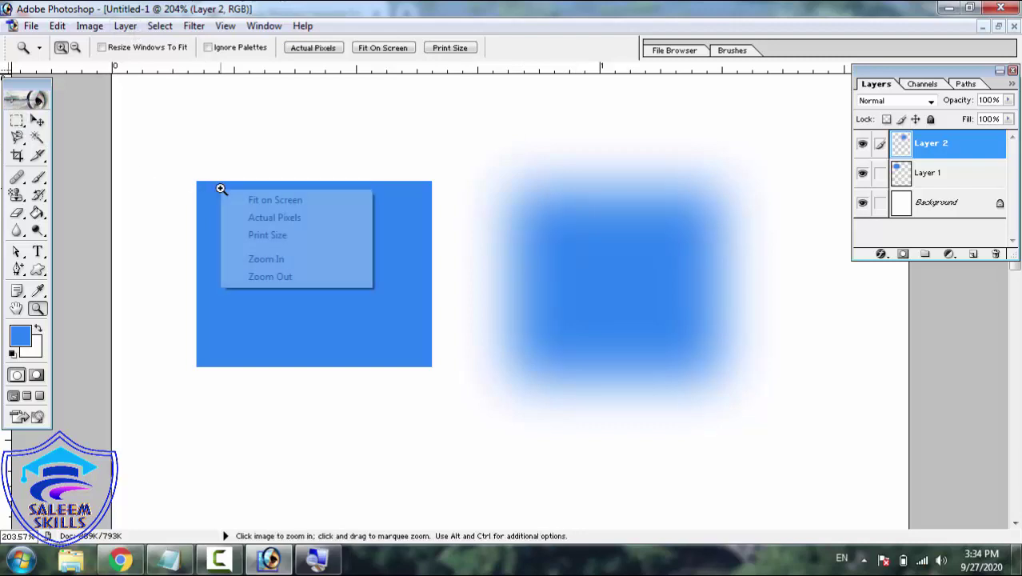
pyautogui.click(268, 200)
# - With the marquee feather at 0 px, build a staircase-shaped selection descending diagonally below the rectangles by adding successive rectangles
pyautogui.click(17, 121)
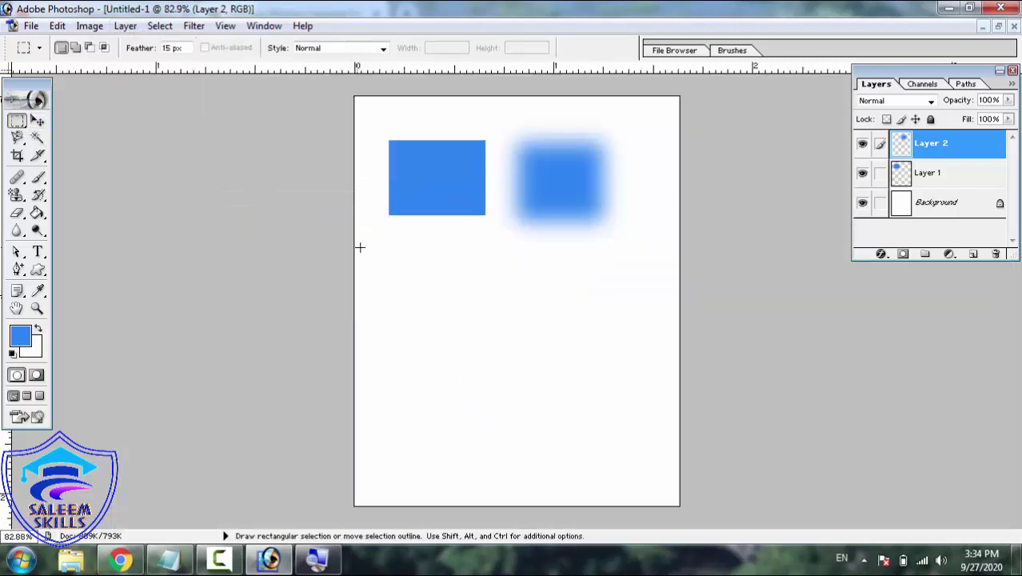
pyautogui.moveTo(381, 249); pyautogui.dragTo(435, 296)
pyautogui.doubleClick(170, 47)
pyautogui.write('0')
pyautogui.moveTo(386, 241); pyautogui.dragTo(433, 304)
pyautogui.click(76, 48)
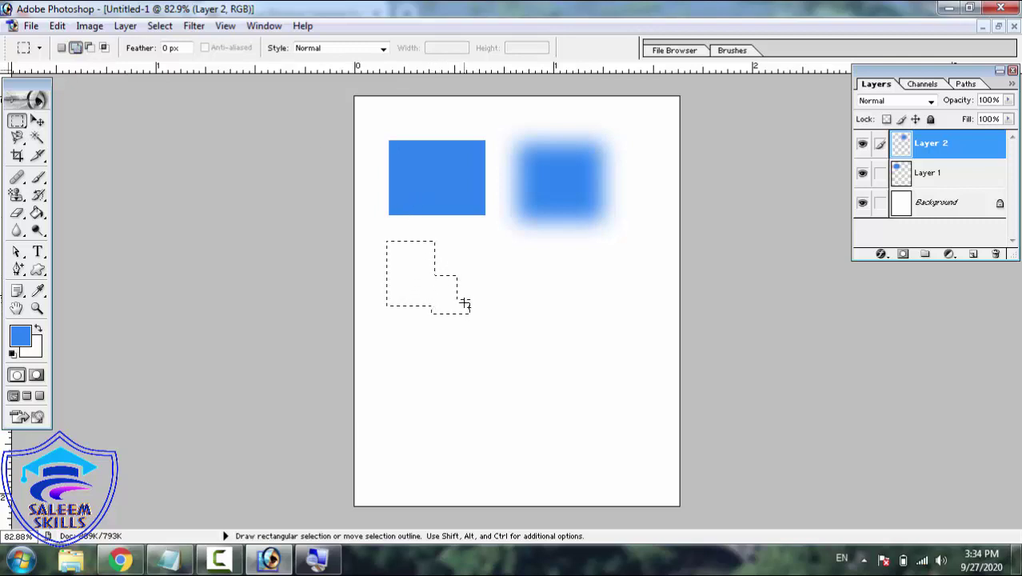
pyautogui.moveTo(464, 303); pyautogui.dragTo(517, 329)
pyautogui.moveTo(577, 369); pyautogui.dragTo(650, 411)
# - Fill the staircase selection with the blue foreground colour on a new layer
pyautogui.click(973, 254)
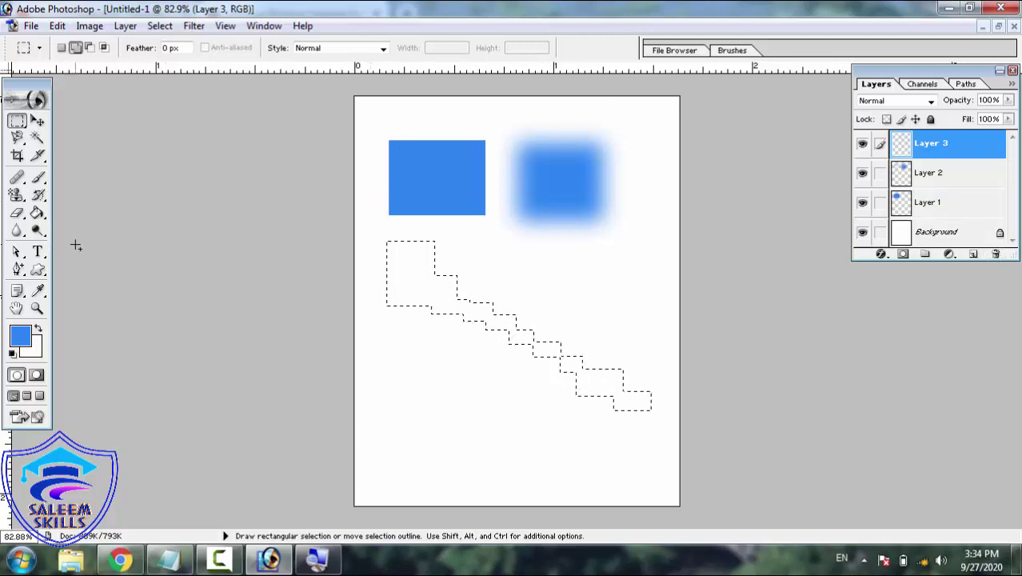
pyautogui.click(37, 214)
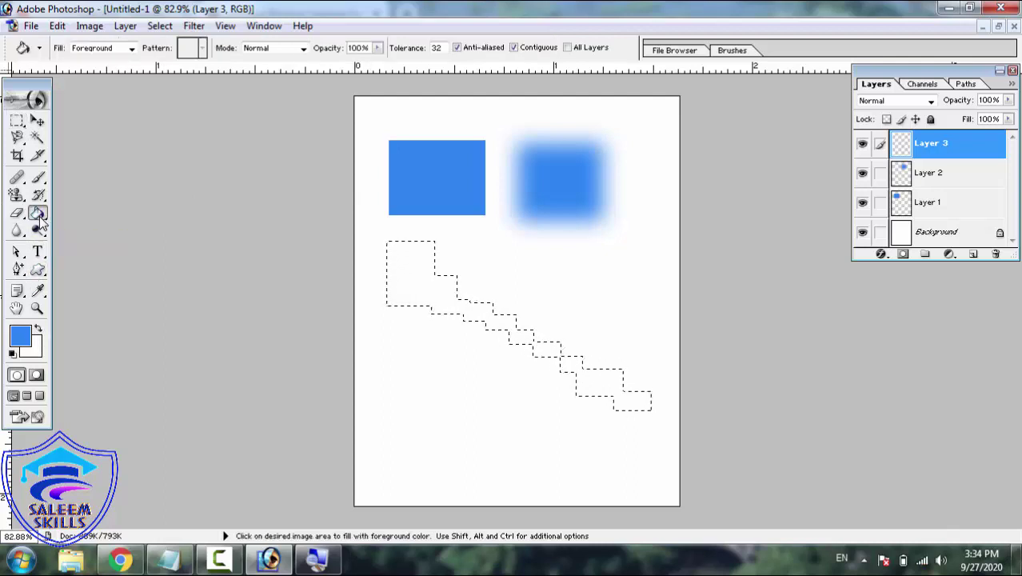
pyautogui.click(388, 274)
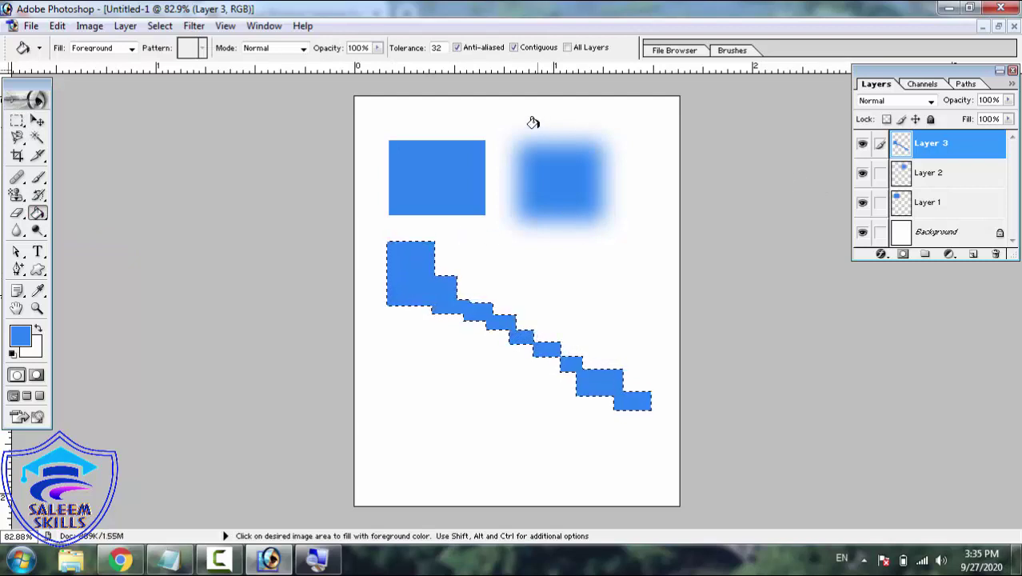
# - Subtract the lower-right portion of the staircase from the selection with rectangular marquees
pyautogui.click(16, 122)
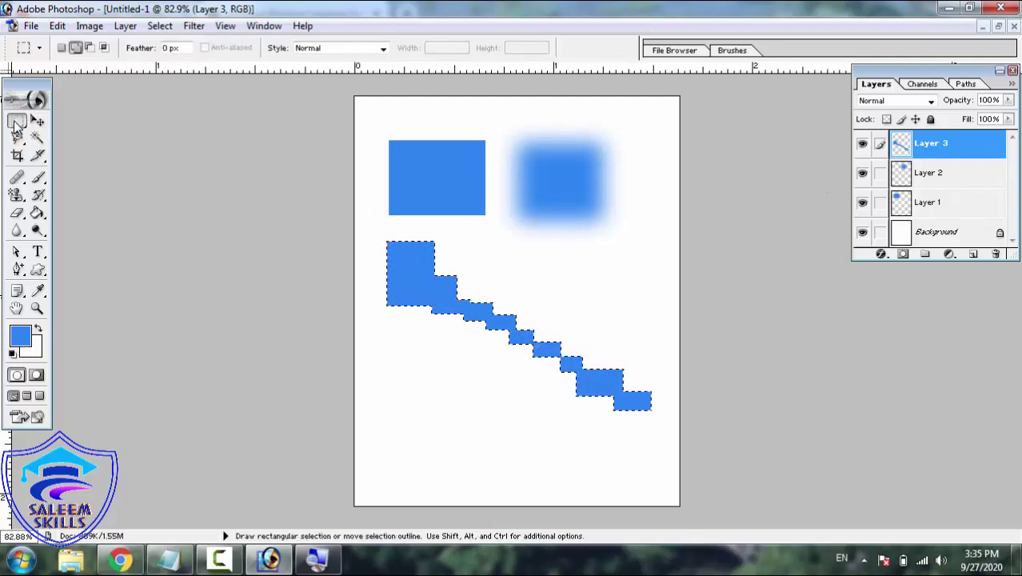
pyautogui.click(90, 48)
pyautogui.click(90, 48)
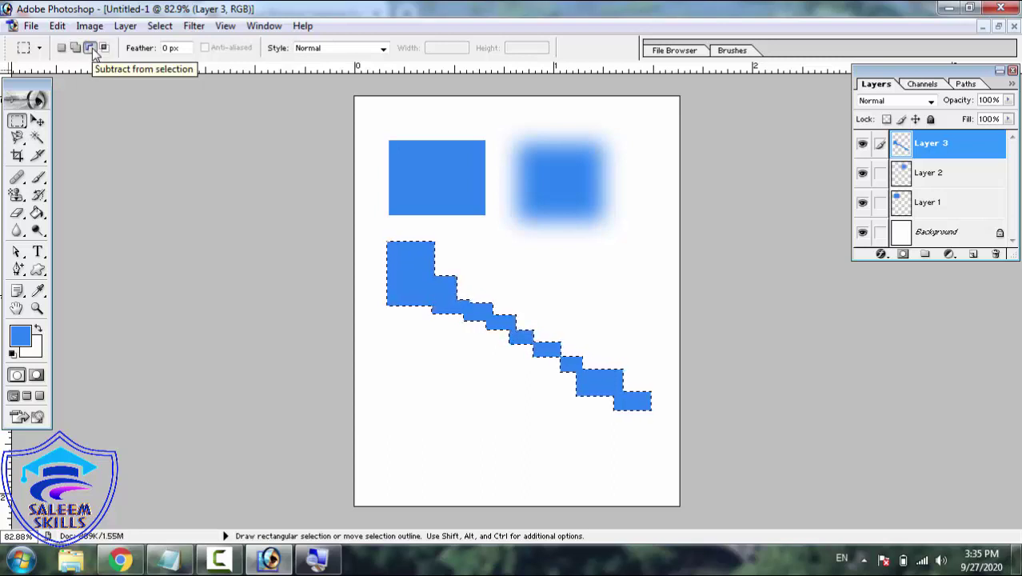
pyautogui.click(92, 48)
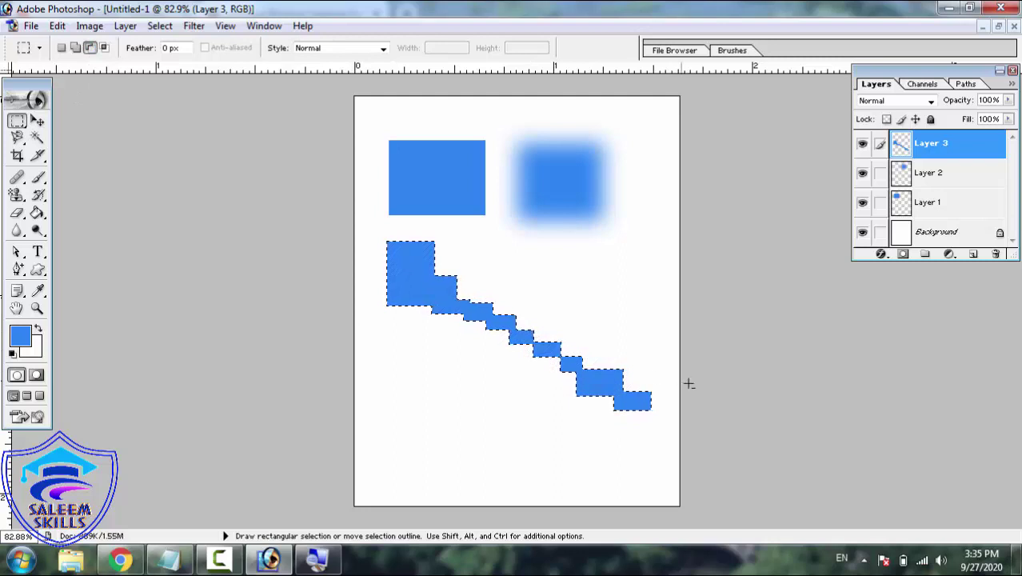
pyautogui.moveTo(664, 367); pyautogui.dragTo(612, 440)
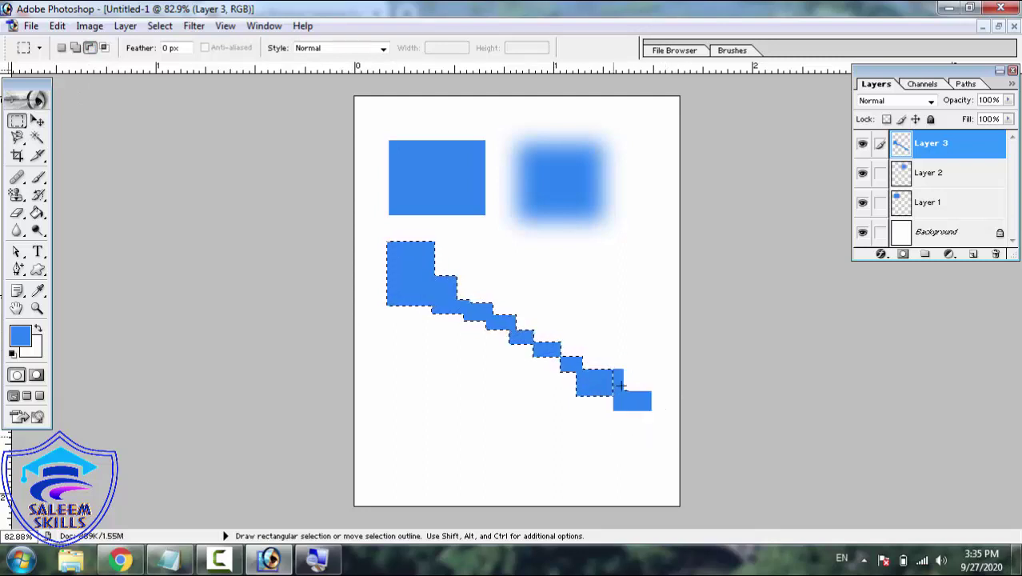
pyautogui.moveTo(634, 364); pyautogui.dragTo(570, 417)
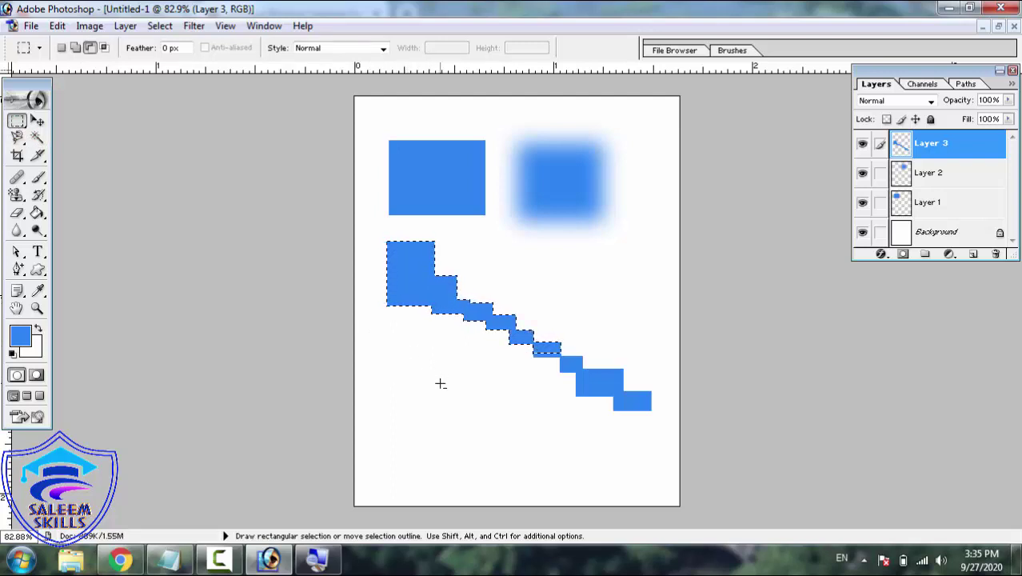
# - On a new layer, add a second stepped area below the staircase to the selection and subtract its left end
pyautogui.click(76, 48)
pyautogui.click(973, 254)
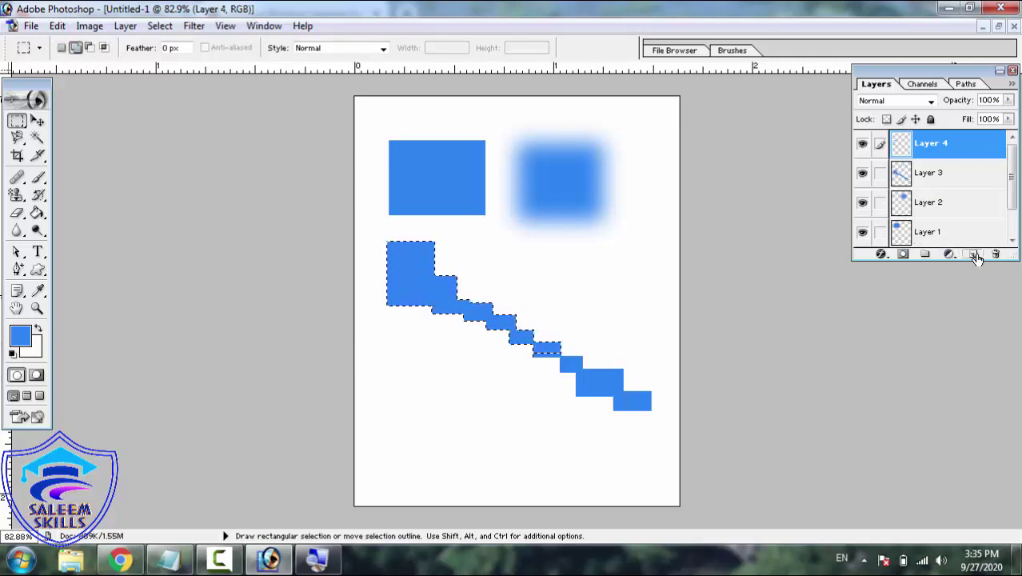
pyautogui.moveTo(428, 390); pyautogui.dragTo(580, 478)
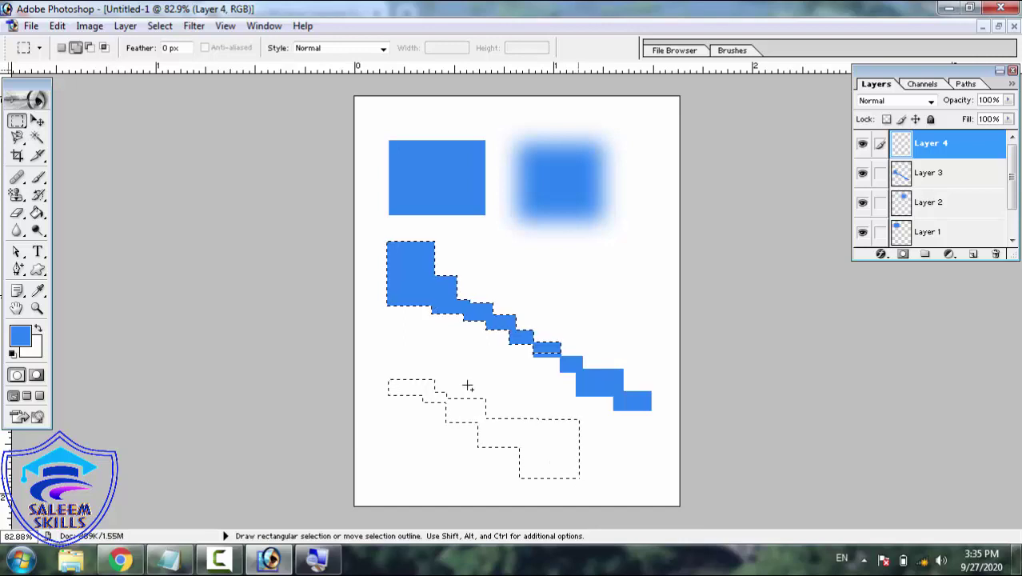
pyautogui.click(89, 48)
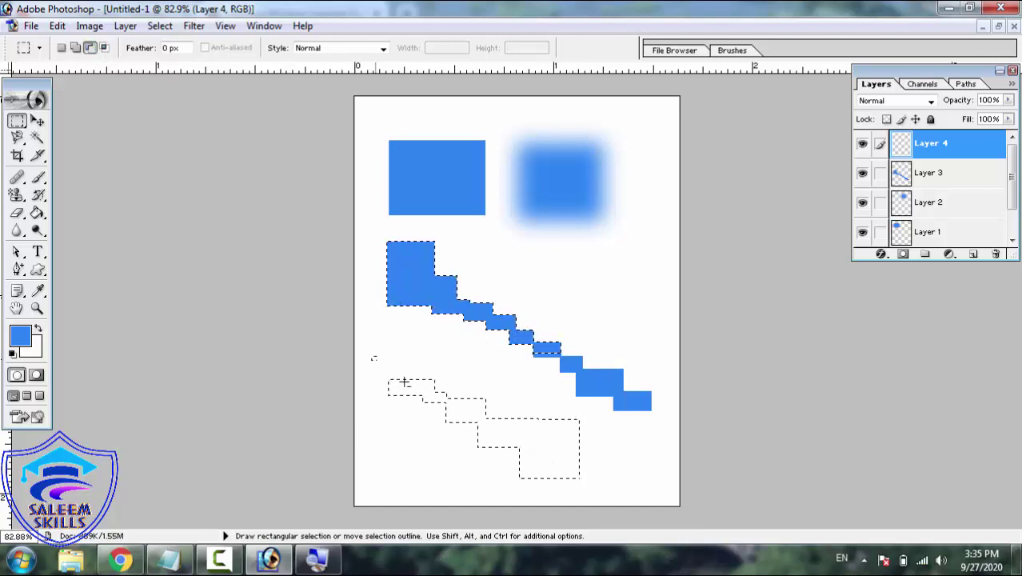
pyautogui.moveTo(372, 355); pyautogui.dragTo(453, 460)
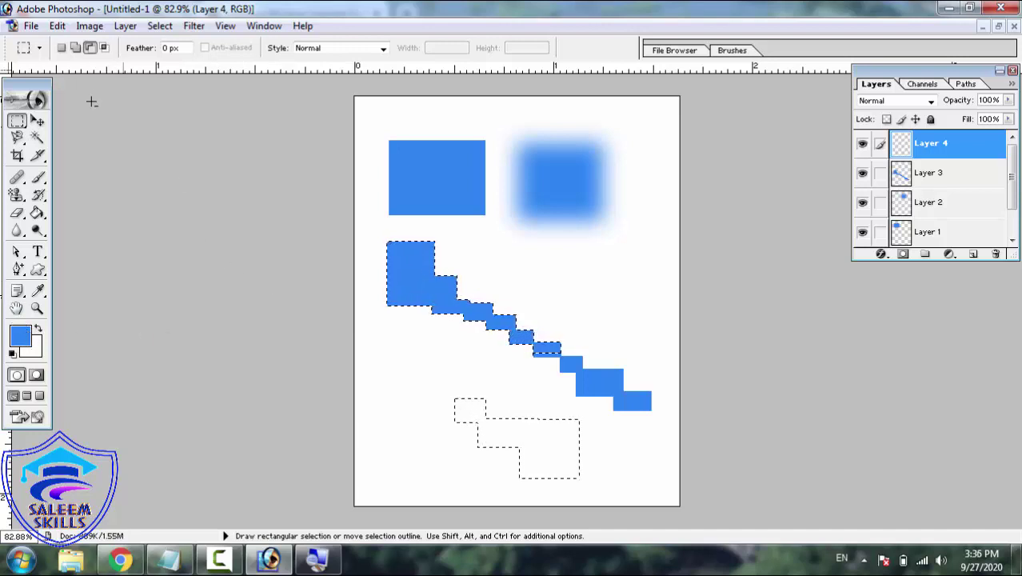
# - Intersect the selection with a rectangular marquee so only the left part of the lower stepped area remains selected
pyautogui.click(105, 50)
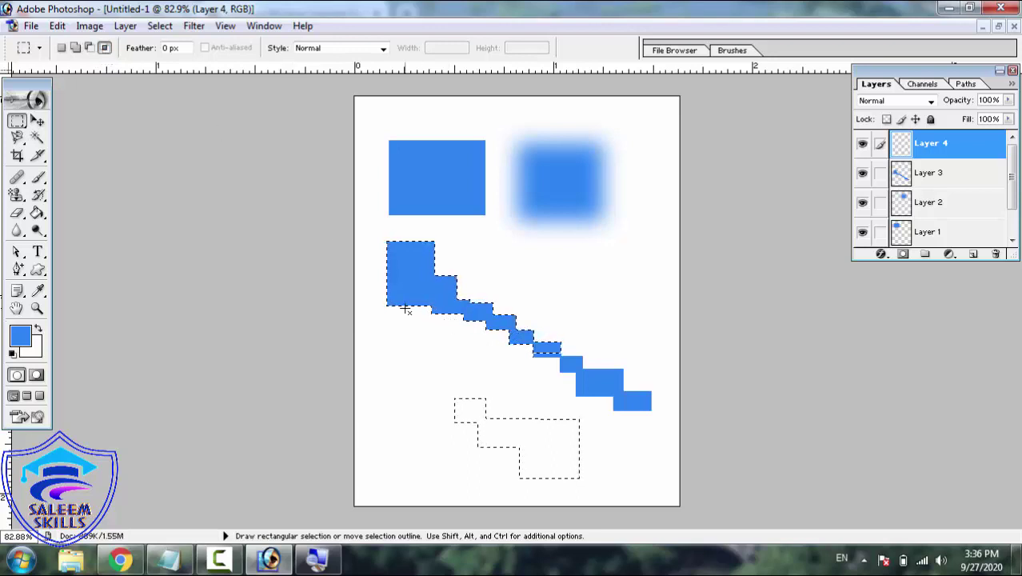
pyautogui.moveTo(415, 360); pyautogui.dragTo(469, 443)
pyautogui.moveTo(523, 493); pyautogui.dragTo(526, 497)
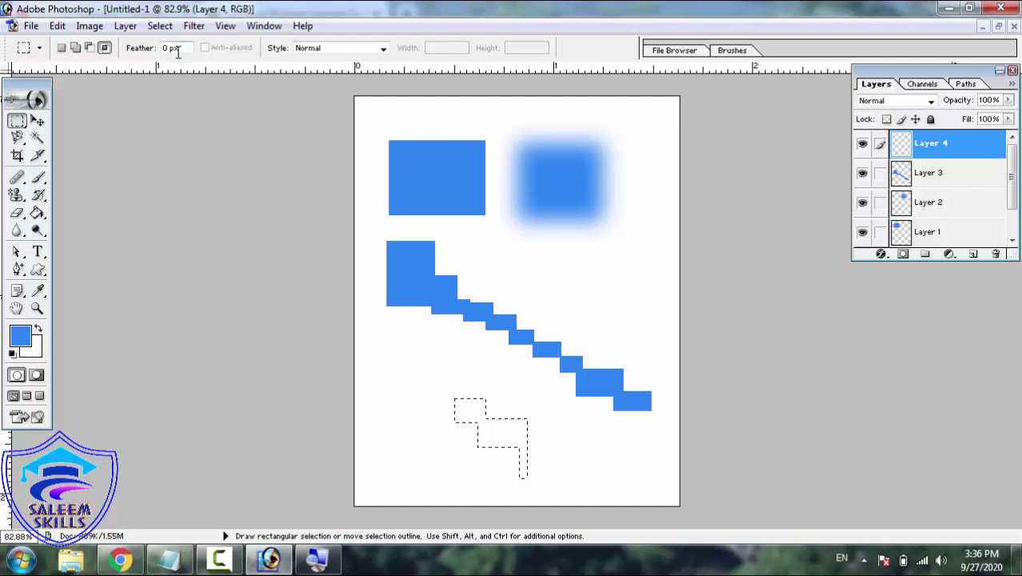
# - Set the foreground colour to green 189E47 and fill the remaining stepped selection with it
pyautogui.click(38, 121)
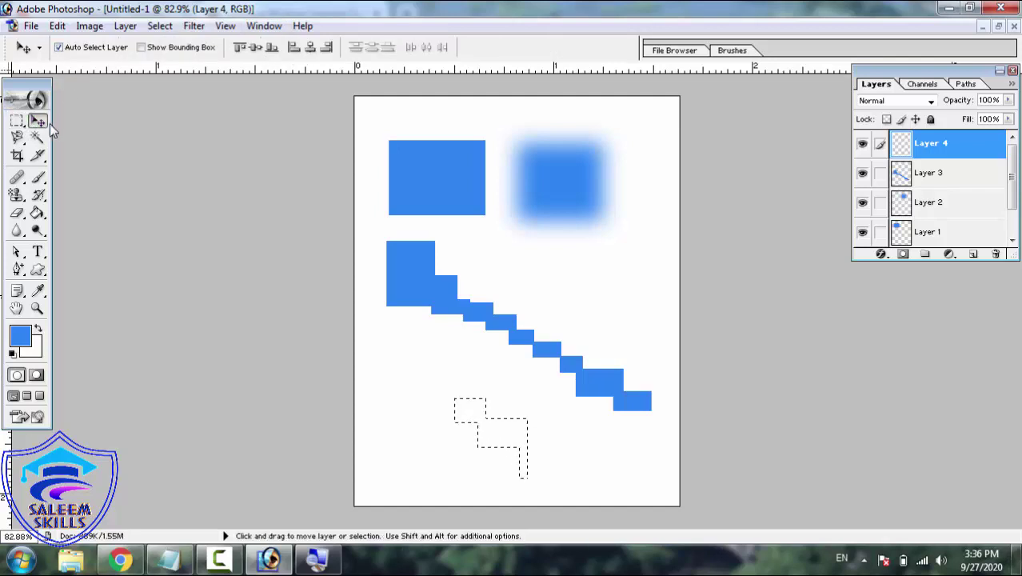
pyautogui.click(22, 344)
pyautogui.click(498, 261)
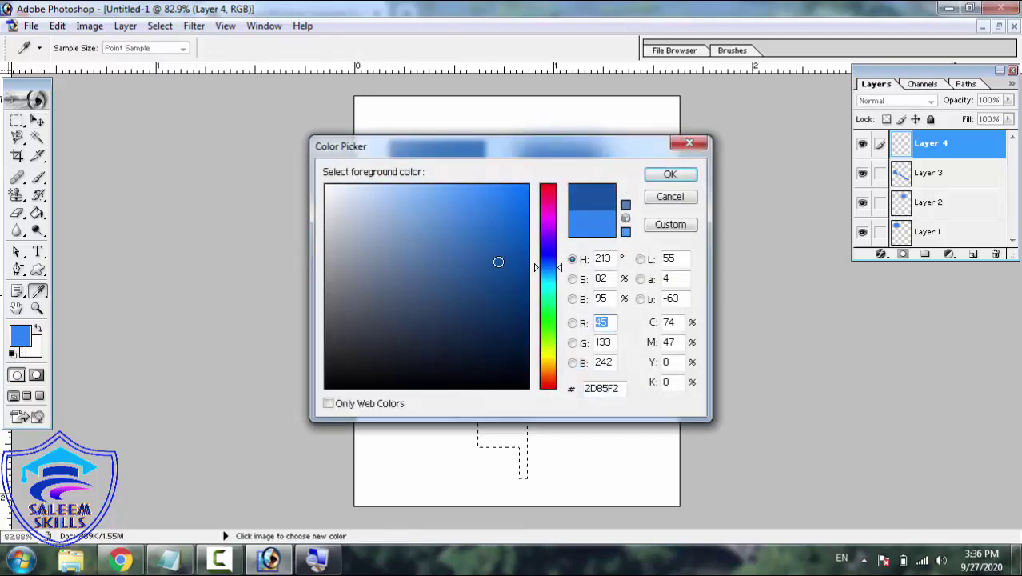
pyautogui.press('Tab')
pyautogui.click(550, 309)
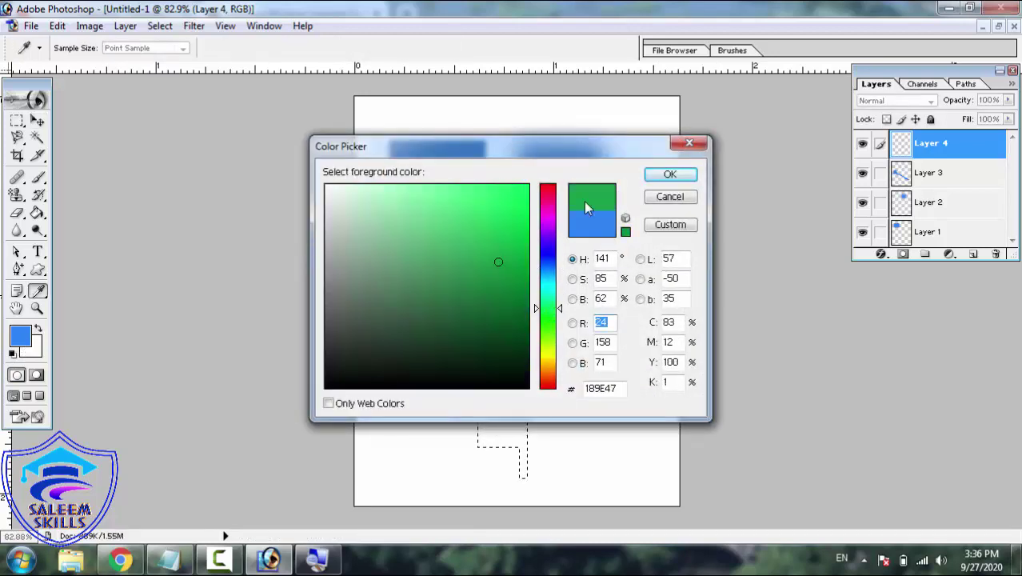
pyautogui.click(691, 173)
pyautogui.press('v')
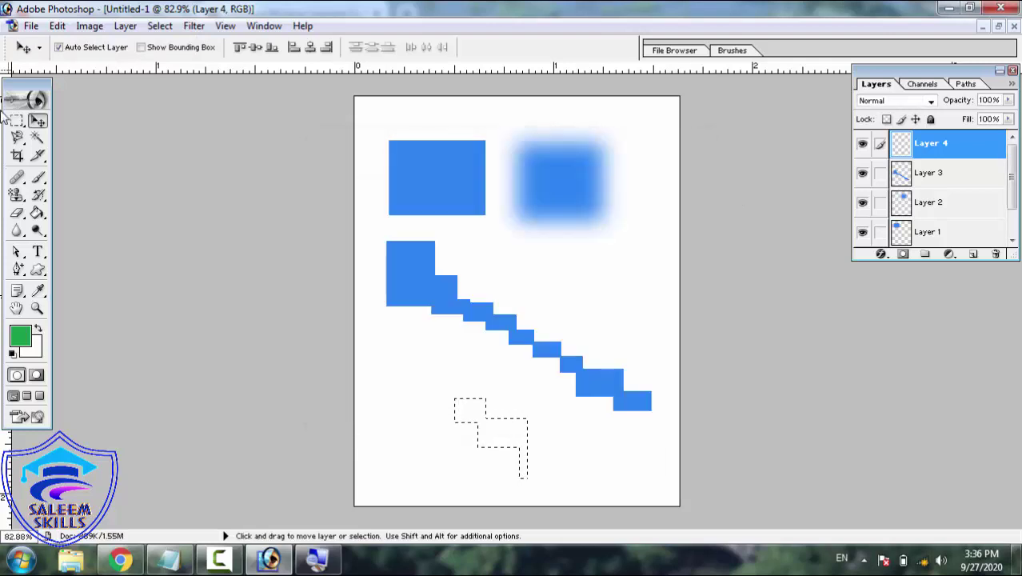
pyautogui.click(37, 213)
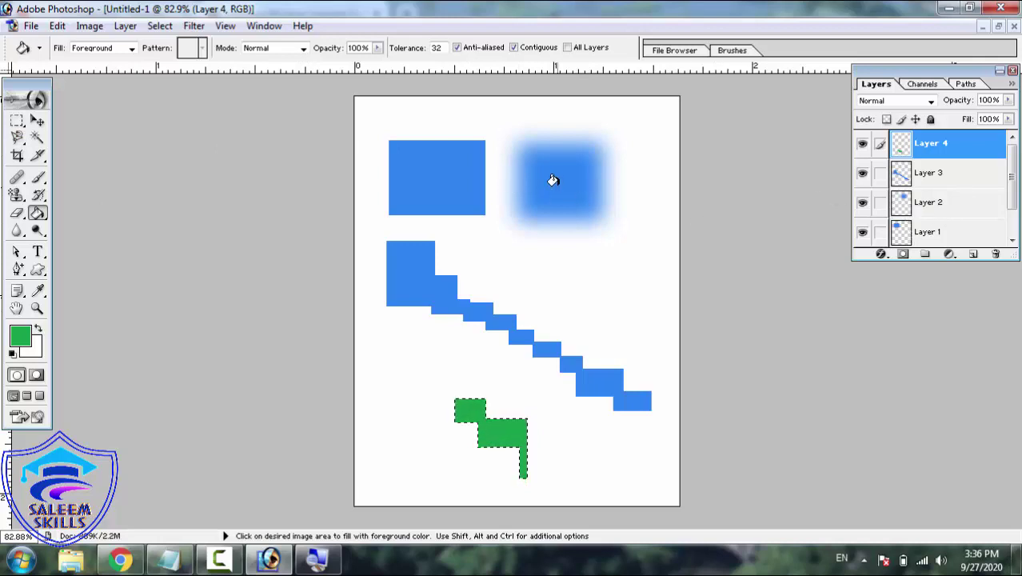
# - Activate the feathered square's layer by picking the square on the canvas with the Move tool and Auto Select Layer
pyautogui.click(18, 121)
pyautogui.click(37, 120)
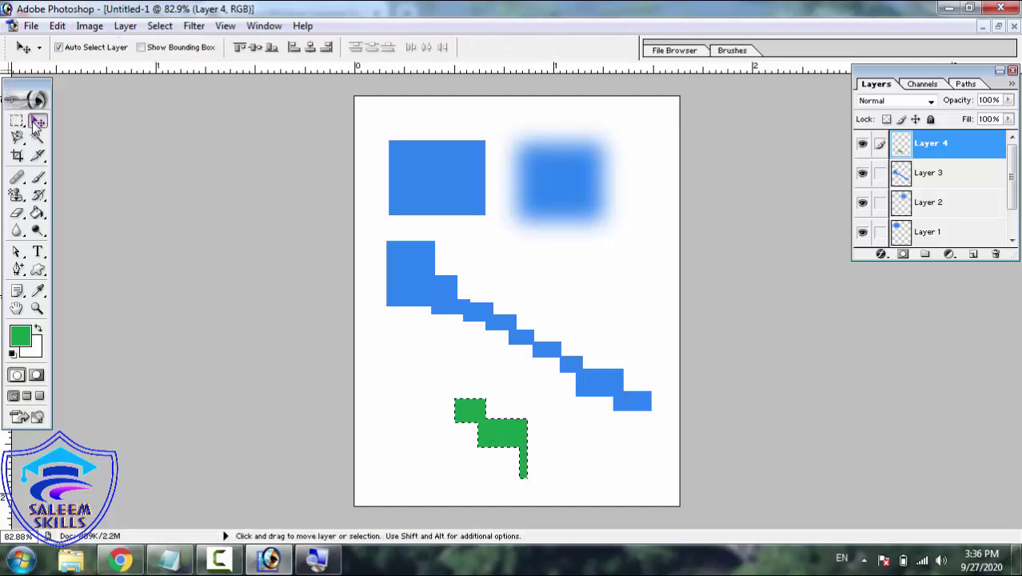
pyautogui.moveTo(541, 161); pyautogui.dragTo(679, 5)
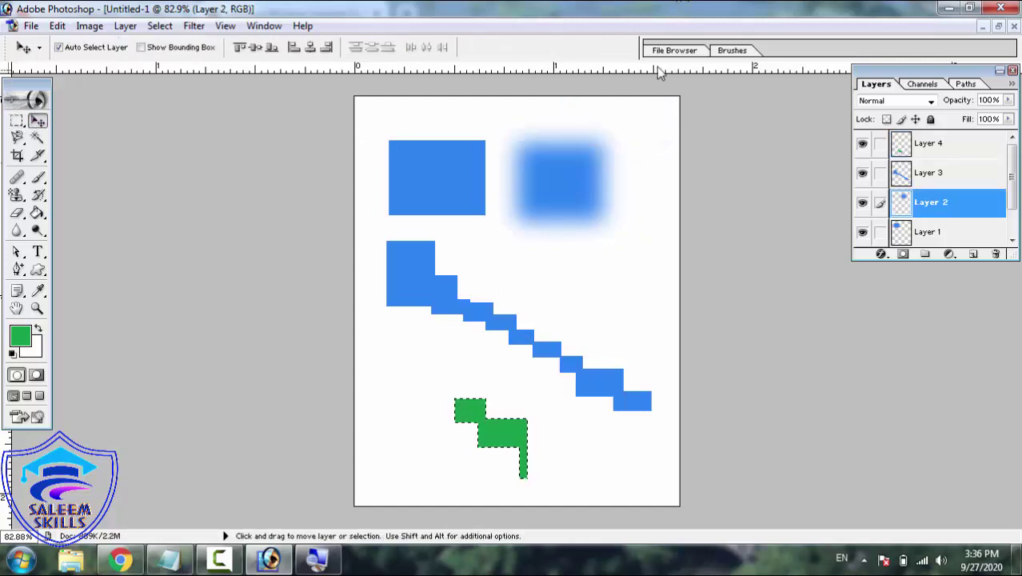
# - Try moving from the blue staircase with Auto Select Layer off, undo the move, and turn Auto Select Layer back on
pyautogui.click(61, 48)
pyautogui.moveTo(472, 321); pyautogui.dragTo(328, 255)
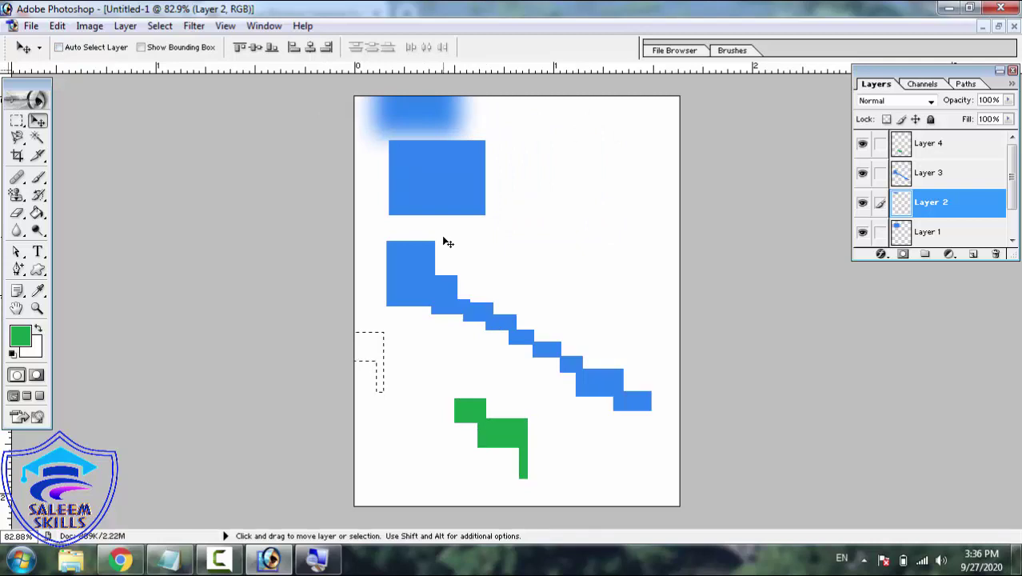
pyautogui.hotkey('ctrl', 'z')
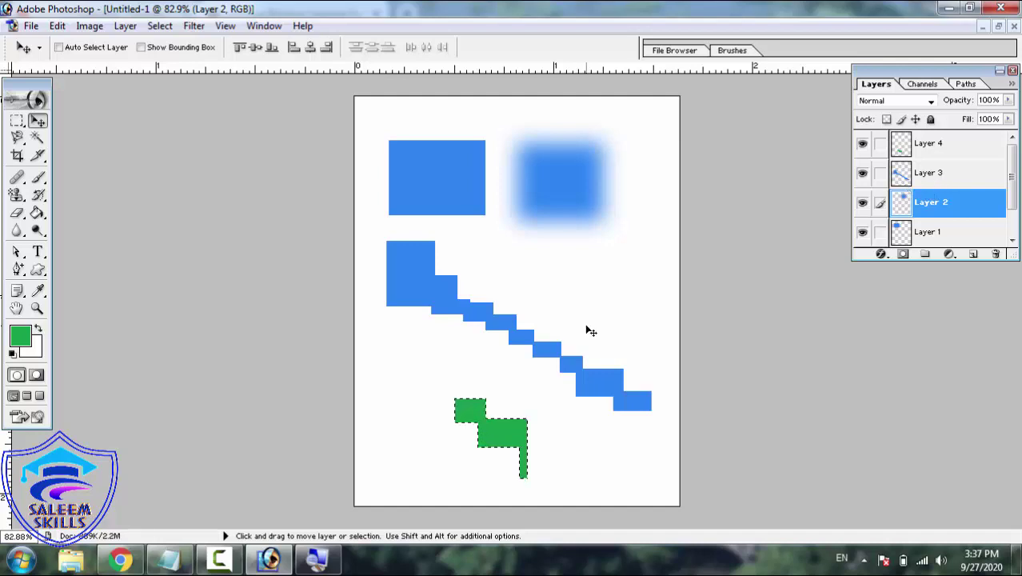
pyautogui.click(60, 48)
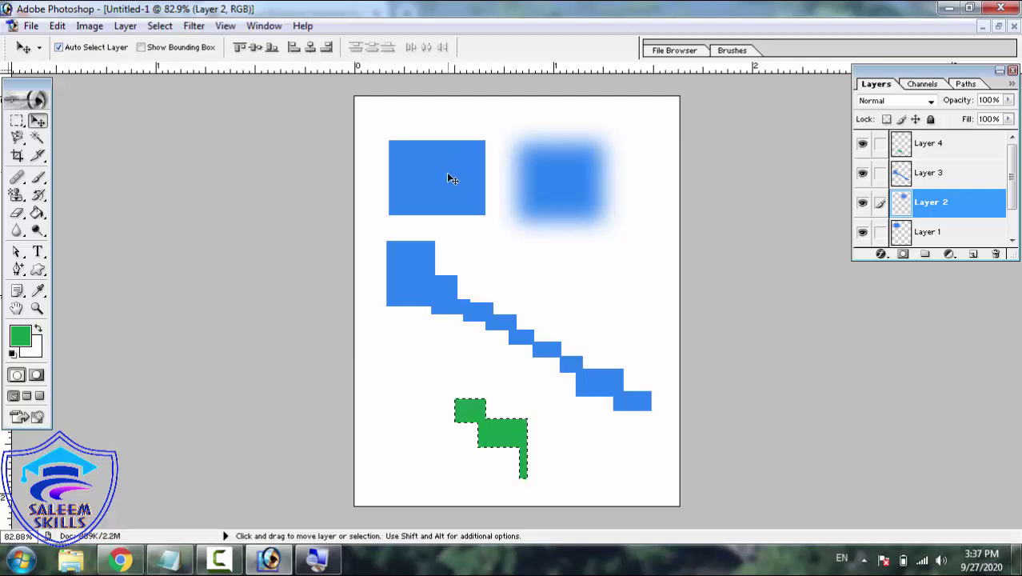
# - Deselect the green stepped shape
pyautogui.hotkey('ctrl', 'd')
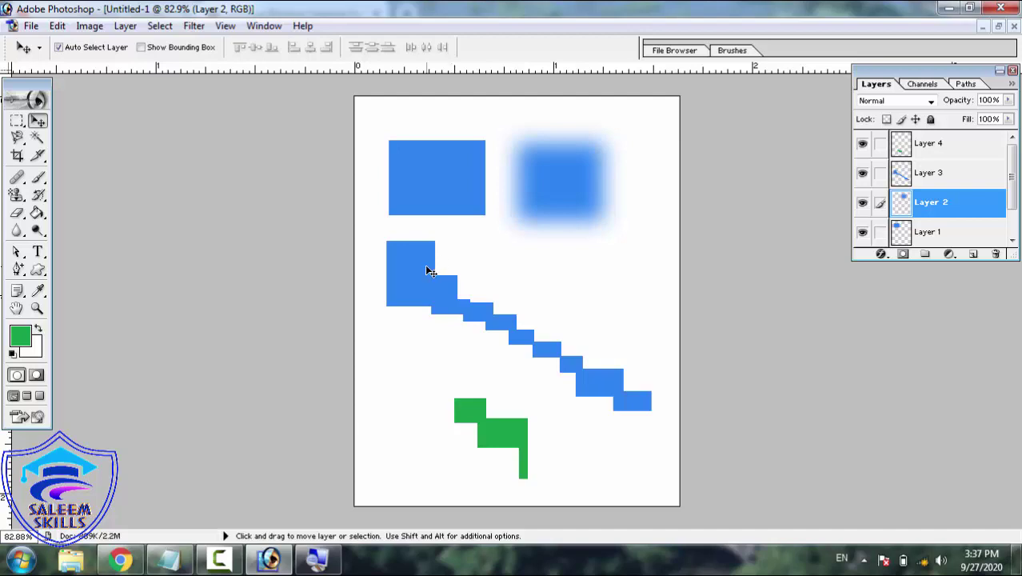
# - Move the blue staircase, blue rectangle, feathered square and green stepped shape one after another, with Auto Select Layer on
pyautogui.moveTo(429, 272)
pyautogui.mouseDown()
pyautogui.moveTo(524, 300)
pyautogui.moveTo(401, 287)
pyautogui.moveTo(428, 289)
pyautogui.mouseUp()
pyautogui.moveTo(405, 182)
pyautogui.mouseDown()
pyautogui.moveTo(439, 216)
pyautogui.moveTo(383, 176)
pyautogui.moveTo(392, 178)
pyautogui.mouseUp()
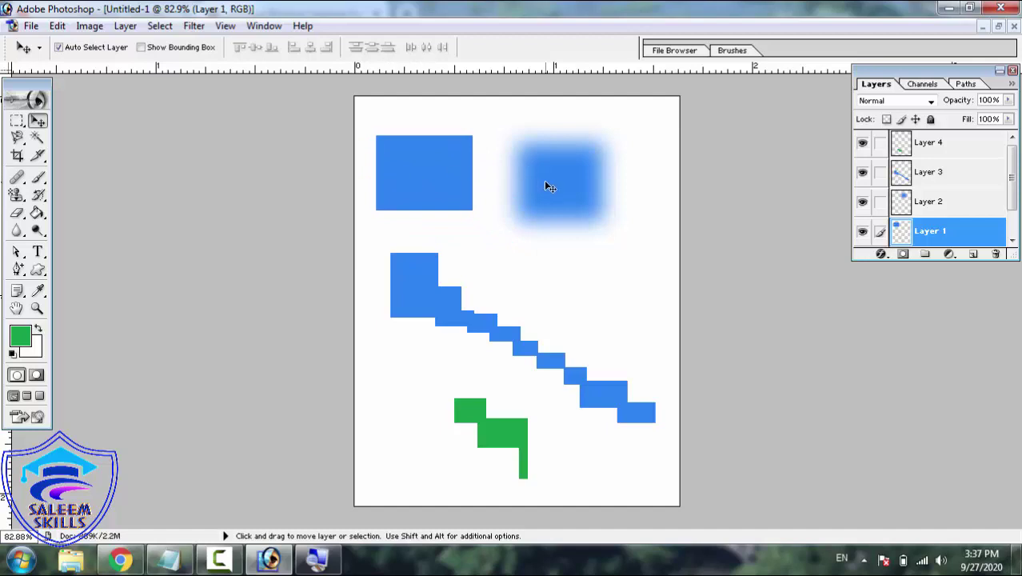
pyautogui.moveTo(550, 187)
pyautogui.mouseDown()
pyautogui.moveTo(561, 198)
pyautogui.moveTo(564, 177)
pyautogui.mouseUp()
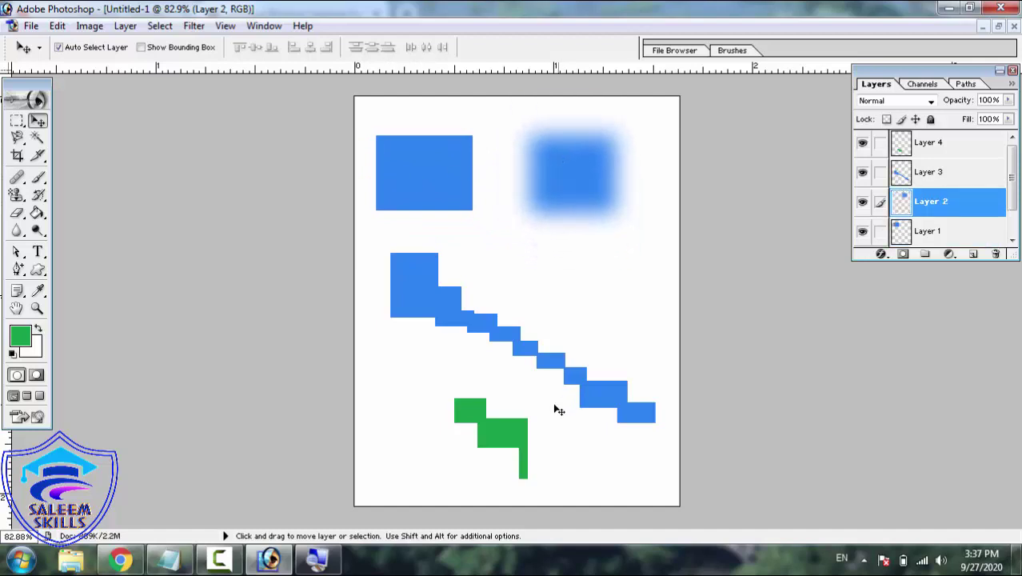
pyautogui.moveTo(515, 438); pyautogui.dragTo(462, 425)
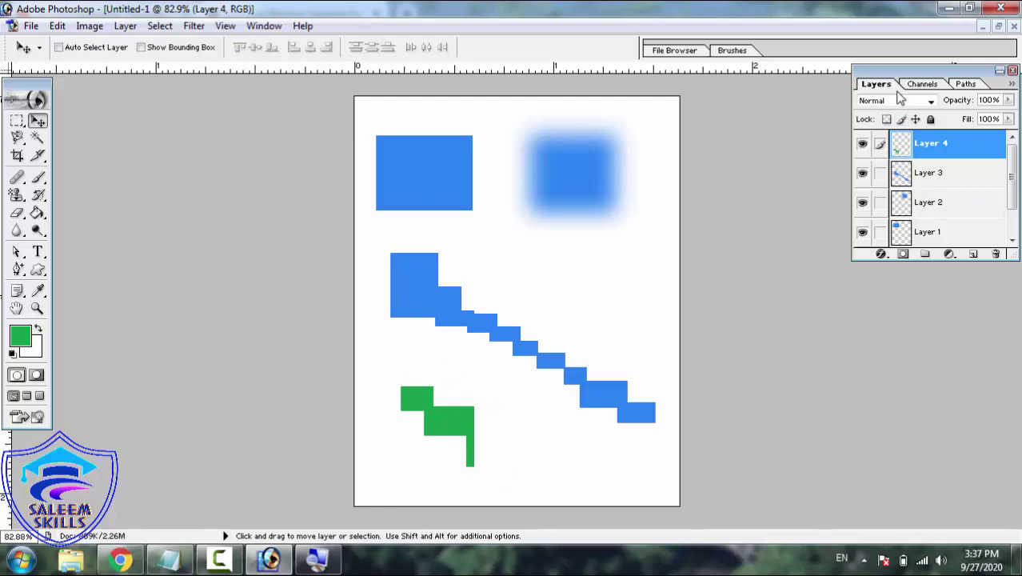
# - With Auto Select Layer off, activate Layer 1 and move its rectangle, then activate Layer 4 and shift its contents from over the feathered square
pyautogui.click(925, 238)
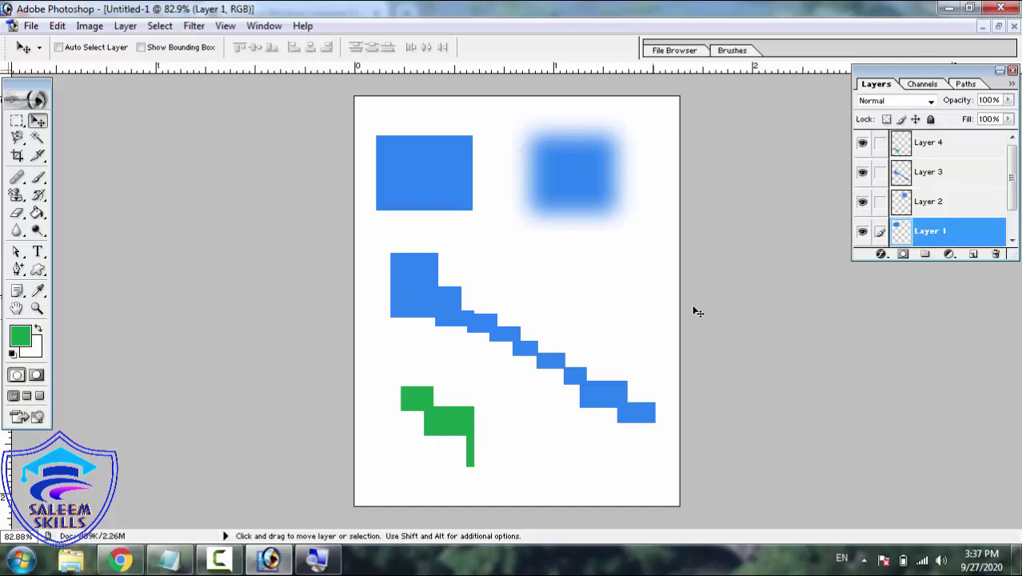
pyautogui.moveTo(441, 179); pyautogui.dragTo(453, 197)
pyautogui.click(940, 150)
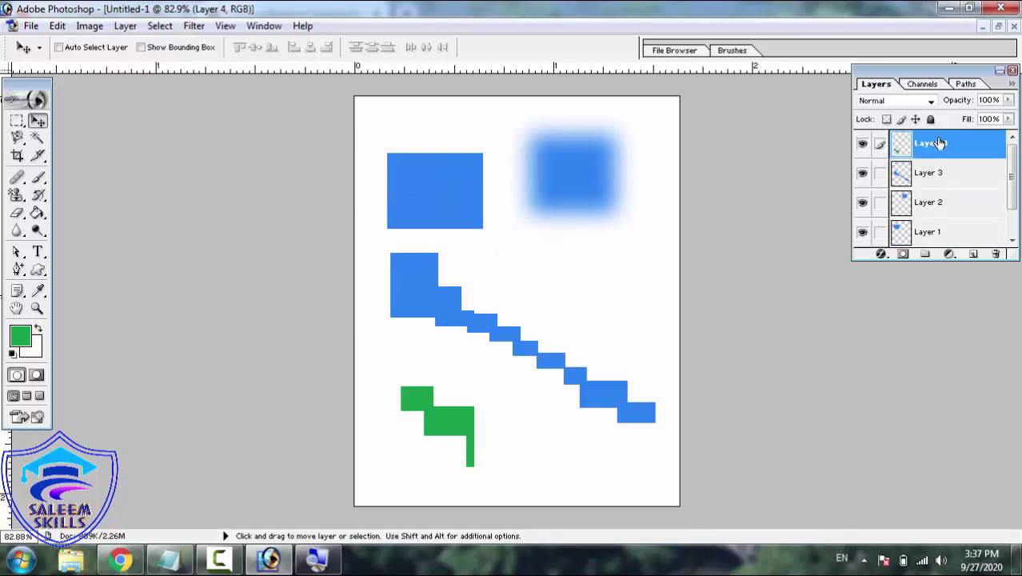
pyautogui.moveTo(592, 194)
pyautogui.mouseDown()
pyautogui.moveTo(595, 285)
pyautogui.moveTo(594, 165)
pyautogui.moveTo(595, 192)
pyautogui.mouseUp()
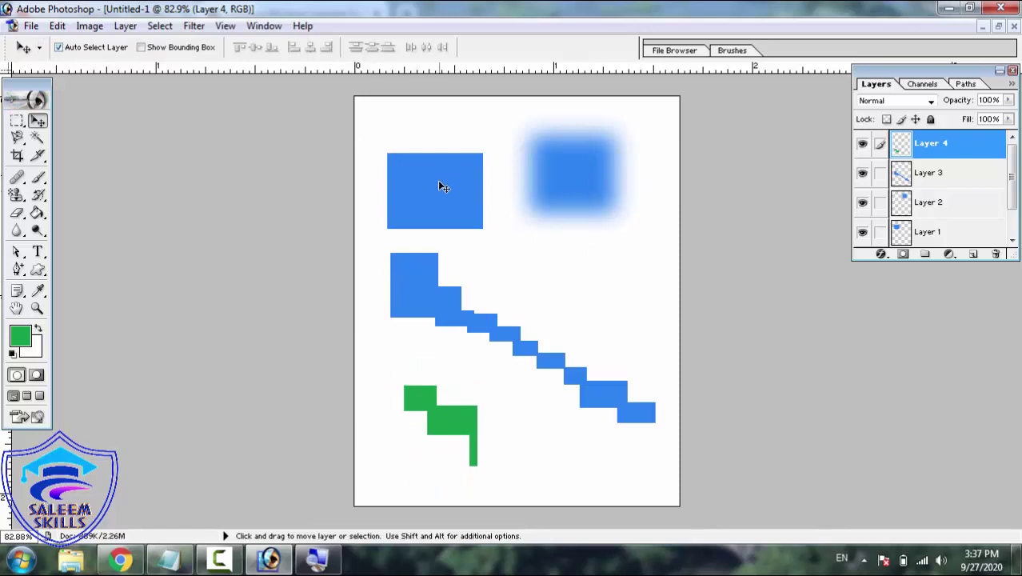
# - With Auto Select Layer back on, reposition the rectangle, the feathered square, the staircase and the green shape on the canvas
pyautogui.moveTo(438, 187); pyautogui.dragTo(431, 156)
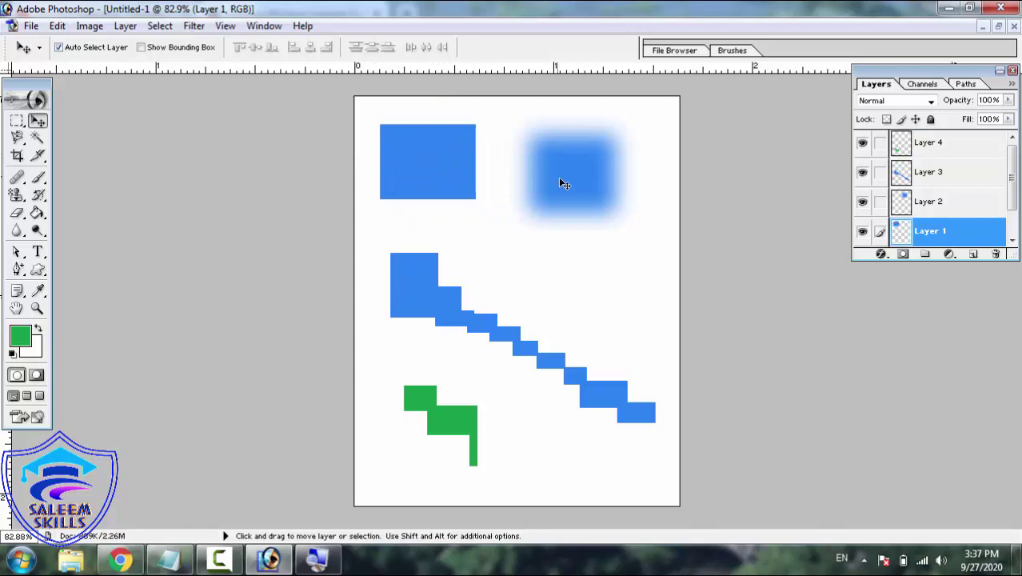
pyautogui.moveTo(570, 181); pyautogui.dragTo(564, 156)
pyautogui.moveTo(429, 295); pyautogui.dragTo(483, 292)
pyautogui.moveTo(424, 398); pyautogui.dragTo(404, 343)
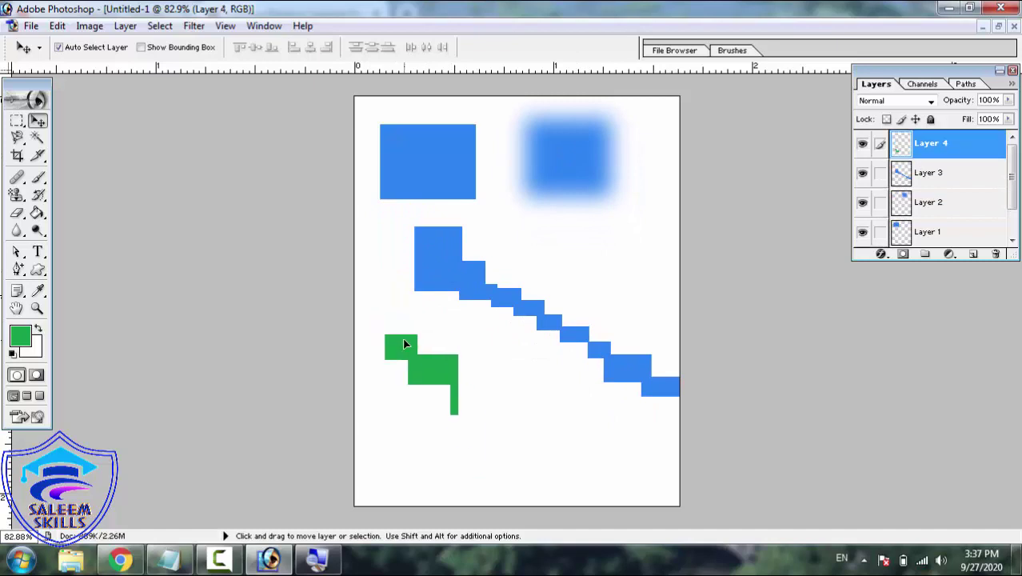
# - Show the bounding box, scale the green stepped shape to 197.6% width and 167.3% height, apply it, and hide the box again
pyautogui.click(141, 48)
pyautogui.moveTo(460, 410); pyautogui.dragTo(593, 474)
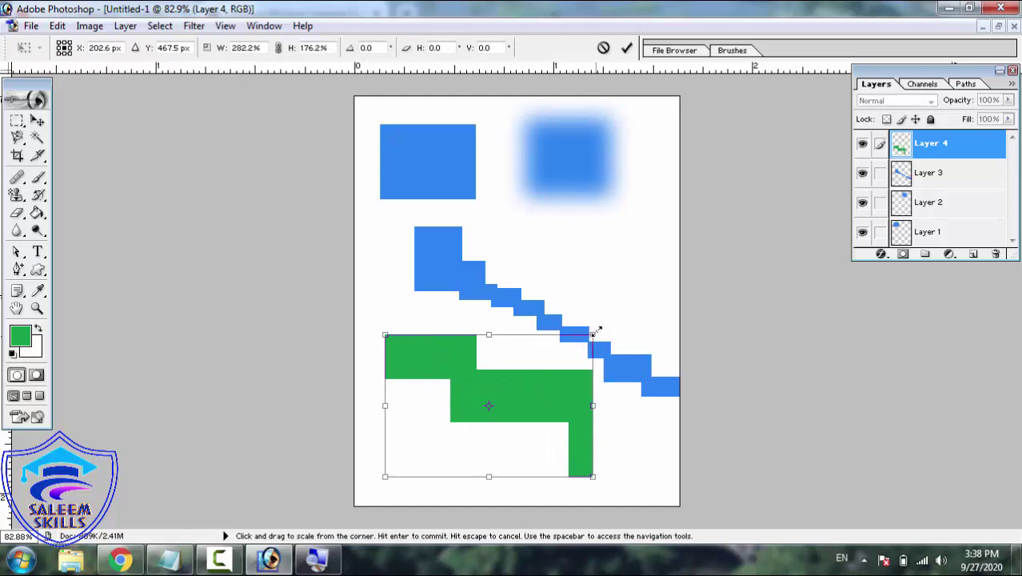
pyautogui.moveTo(593, 334); pyautogui.dragTo(534, 344)
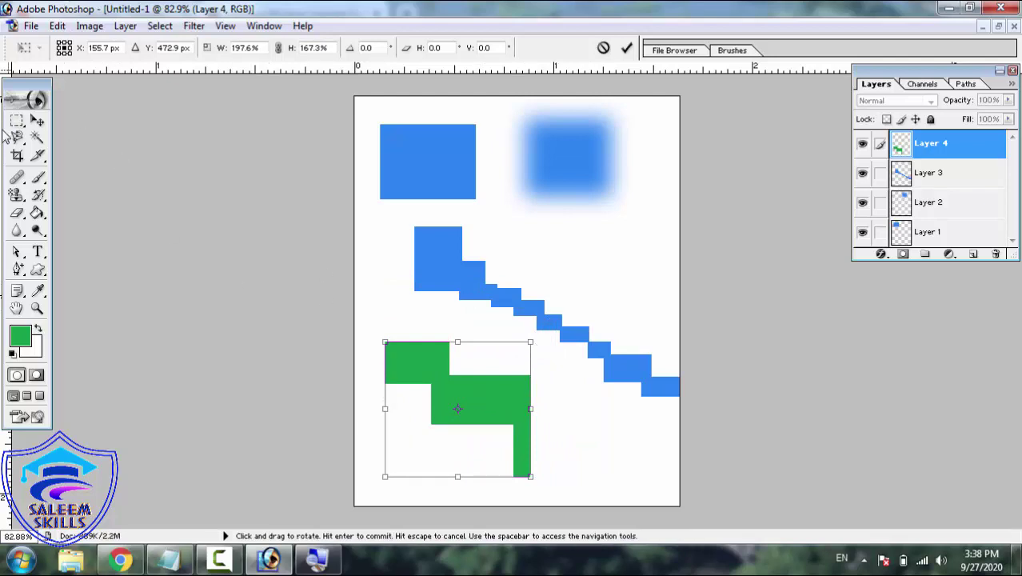
pyautogui.click(36, 122)
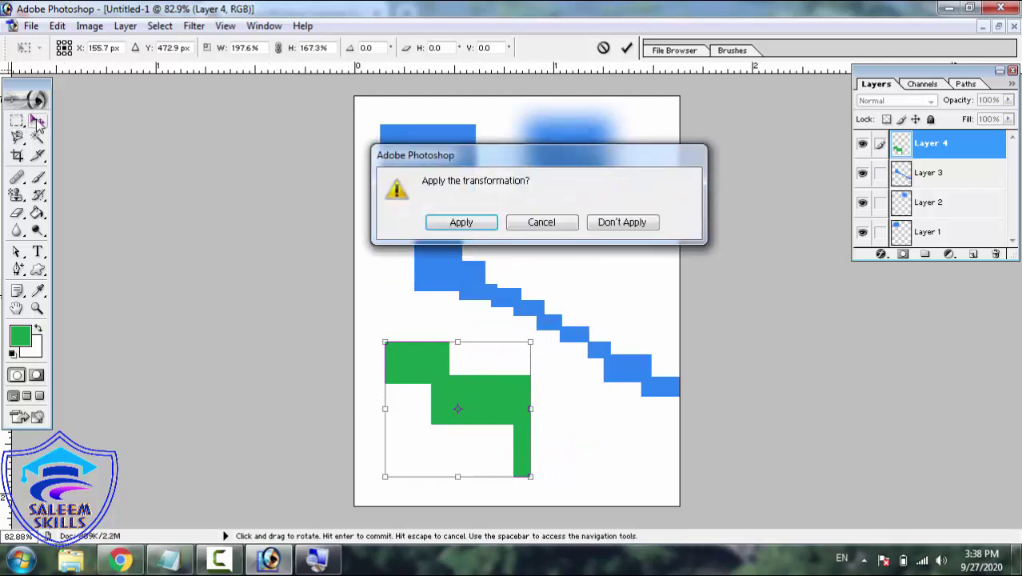
pyautogui.click(459, 222)
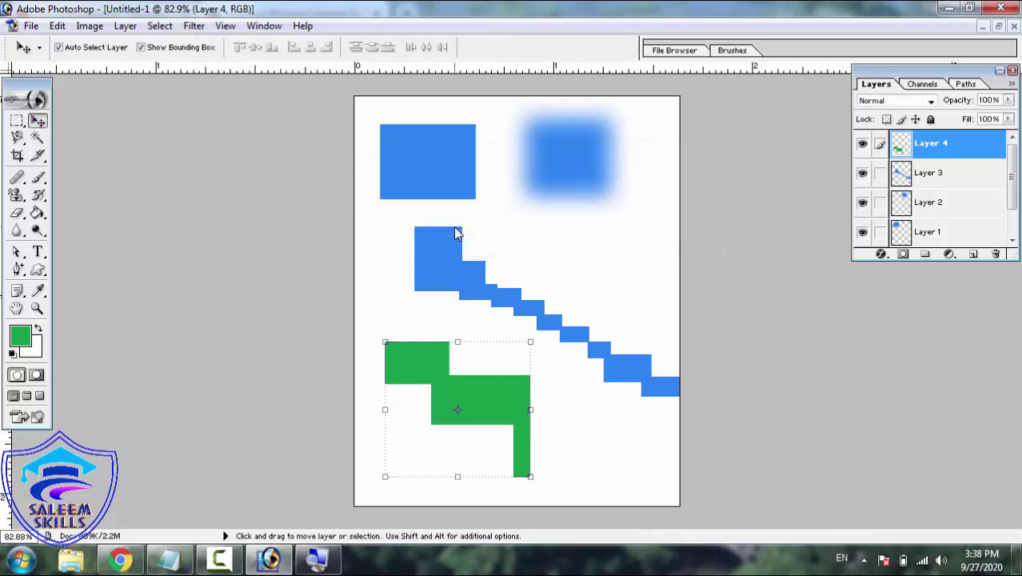
pyautogui.click(141, 47)
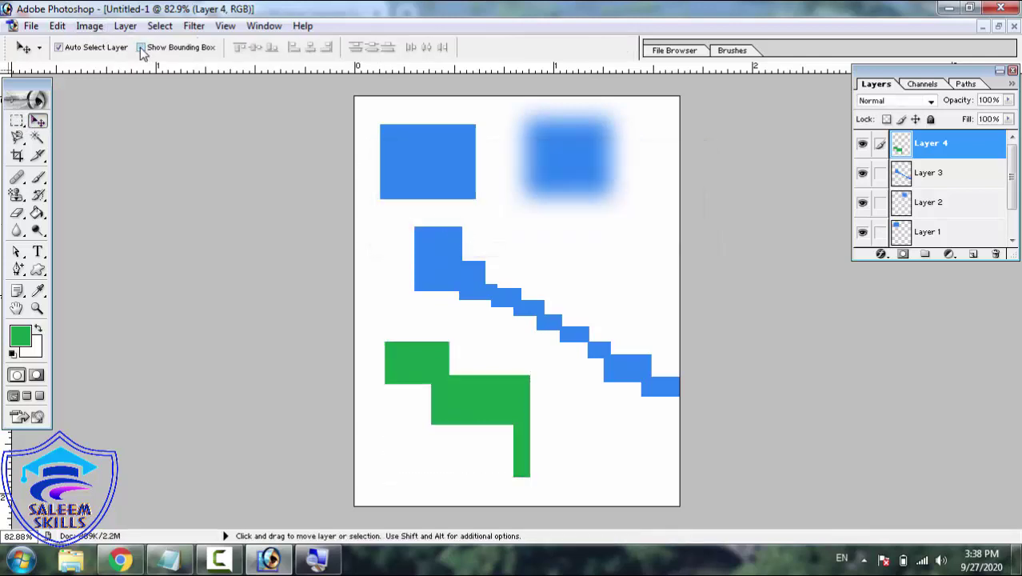
# - Try to crop around the feathered square with the Crop tool's fixed size of 1.5 in by 2 in at 72 pixels/inch
pyautogui.click(17, 138)
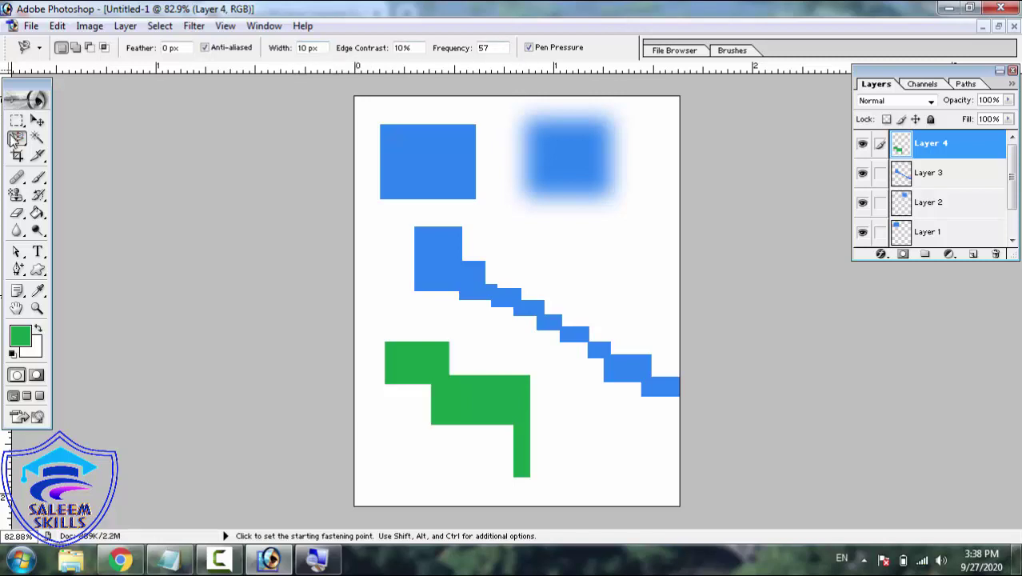
pyautogui.click(37, 139)
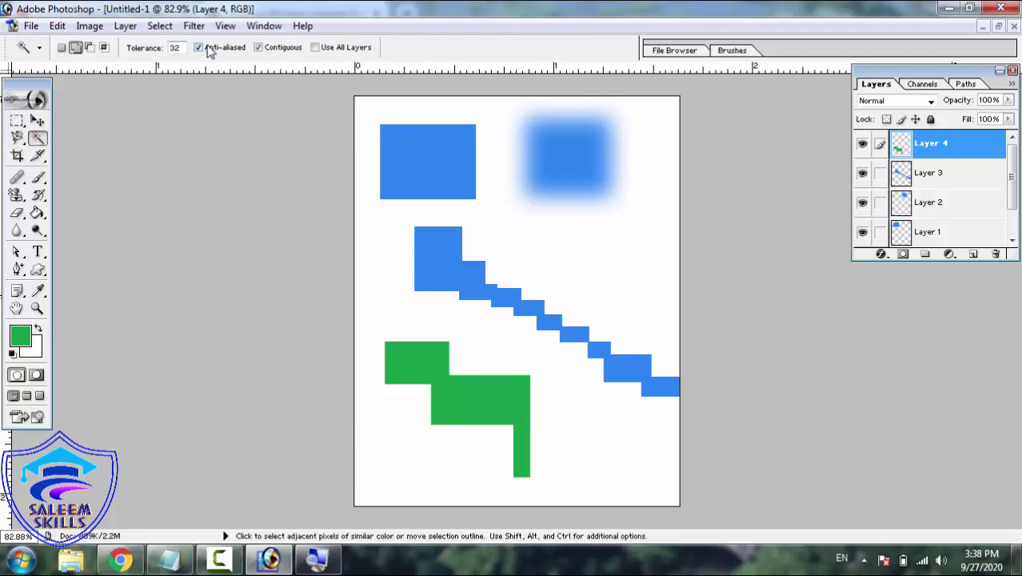
pyautogui.click(17, 156)
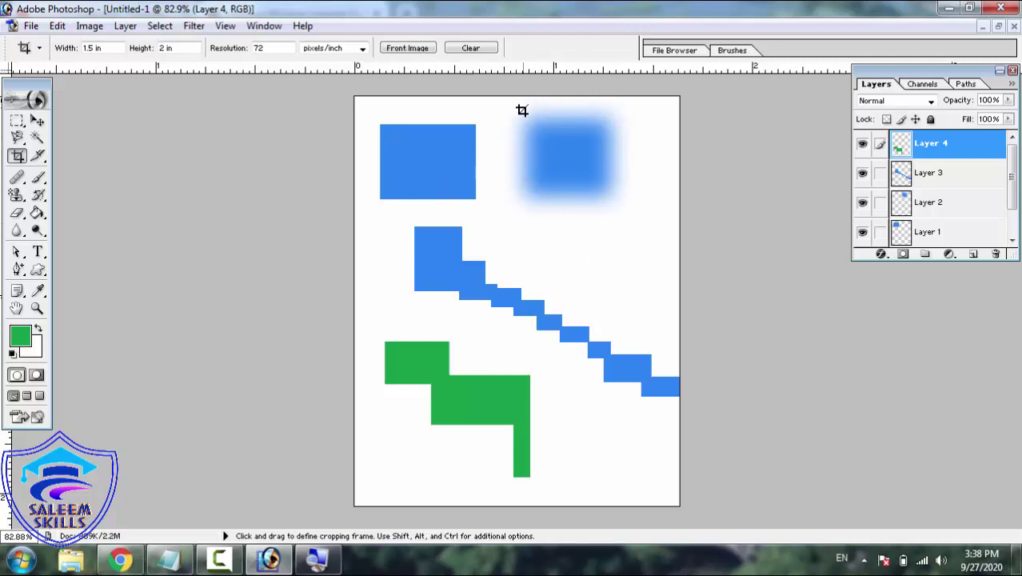
pyautogui.moveTo(517, 111); pyautogui.dragTo(615, 192)
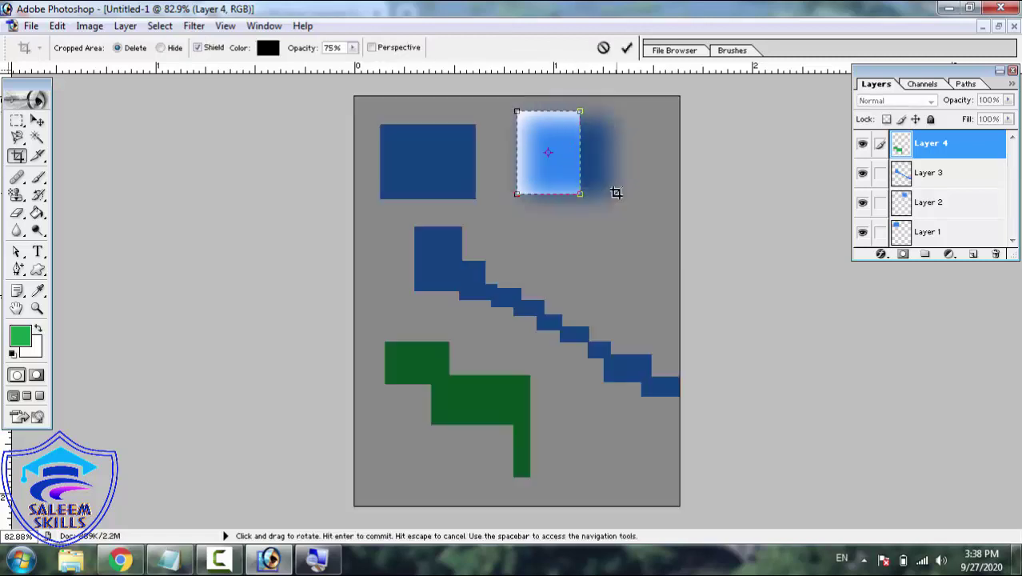
pyautogui.press('Escape')
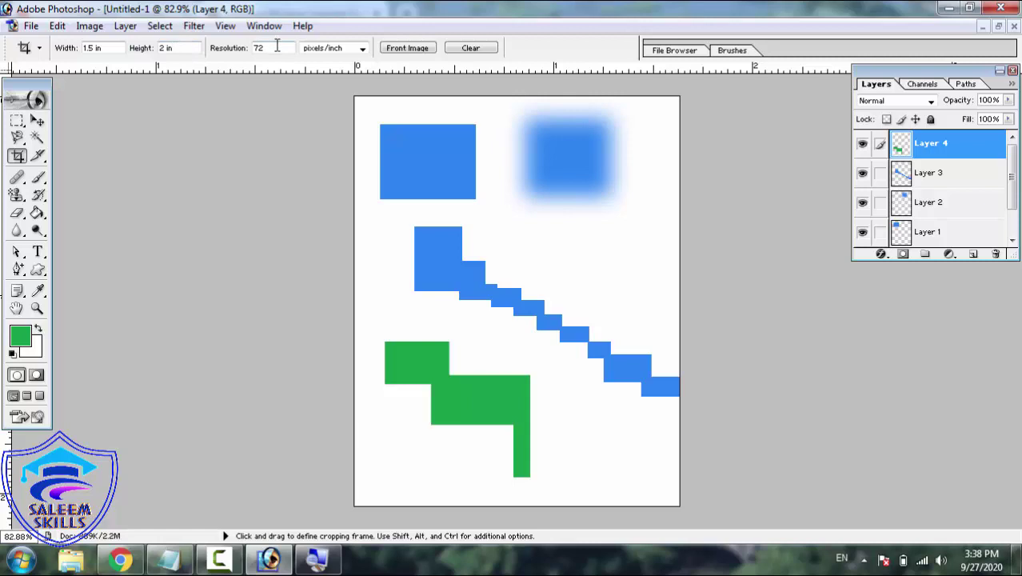
# - Clear the Crop tool's fixed width, height and resolution, and crop the image closely around the blue rectangle
pyautogui.click(476, 48)
pyautogui.moveTo(373, 120); pyautogui.dragTo(481, 206)
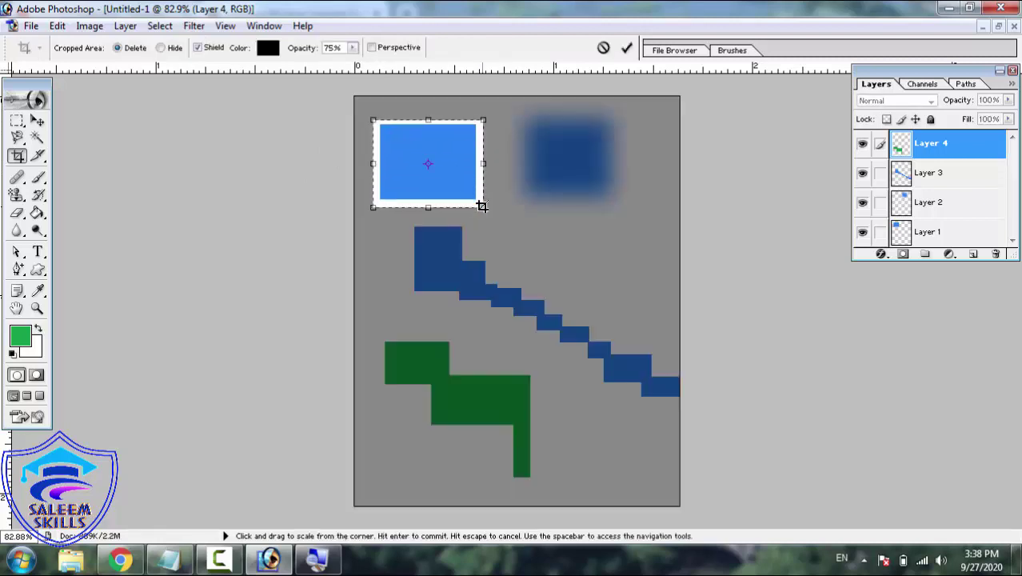
pyautogui.click(626, 47)
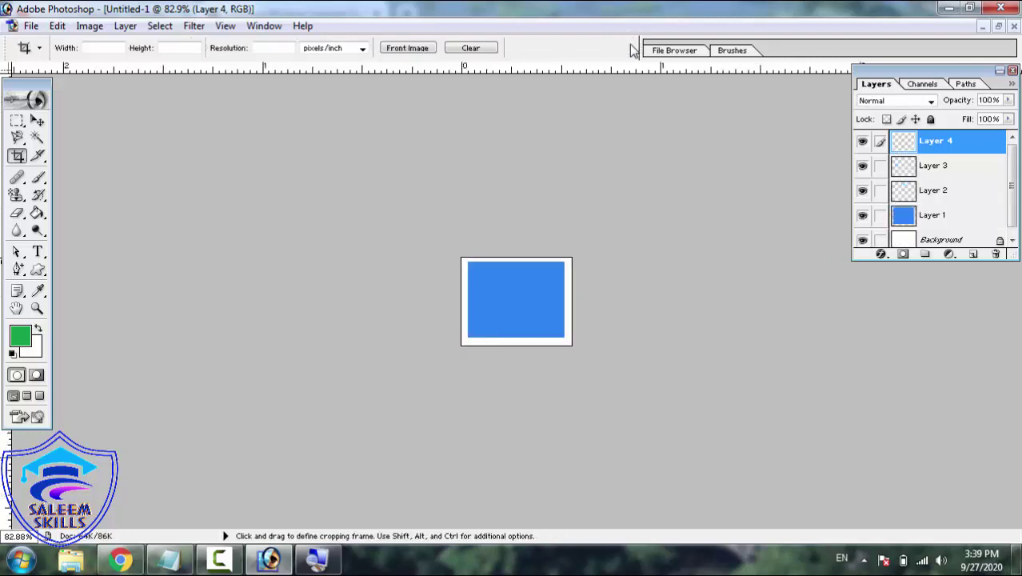
# - Move the blue rectangle slightly down and to the left within the cropped canvas
pyautogui.rightClick(535, 294)
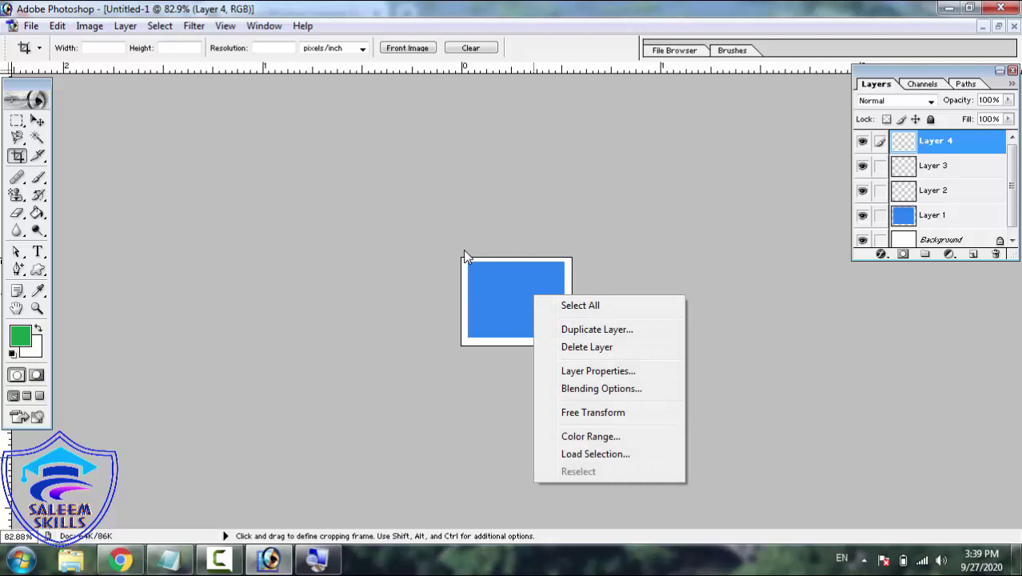
pyautogui.press('Escape')
pyautogui.press('z')
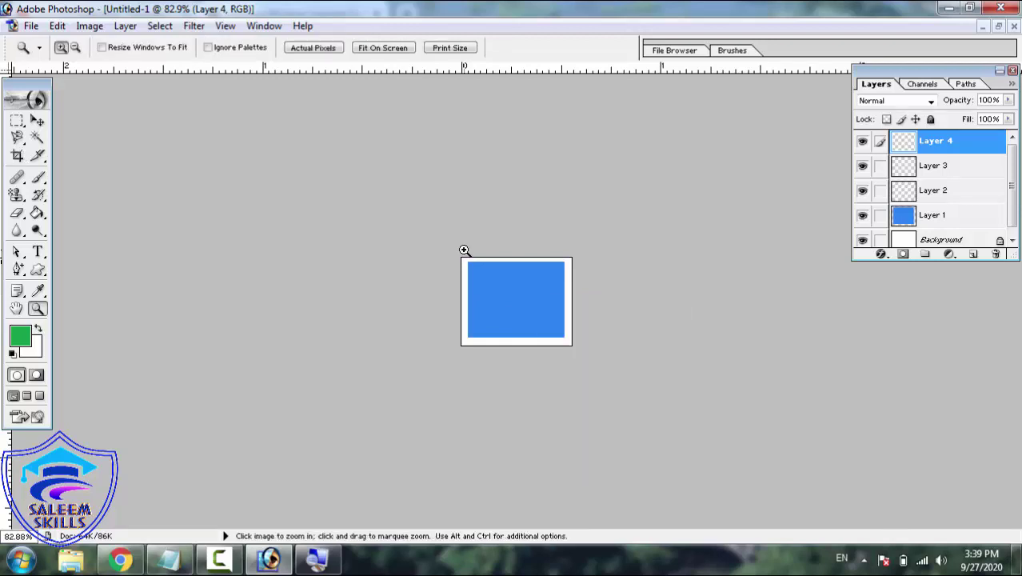
pyautogui.click(523, 288)
pyautogui.rightClick(533, 291)
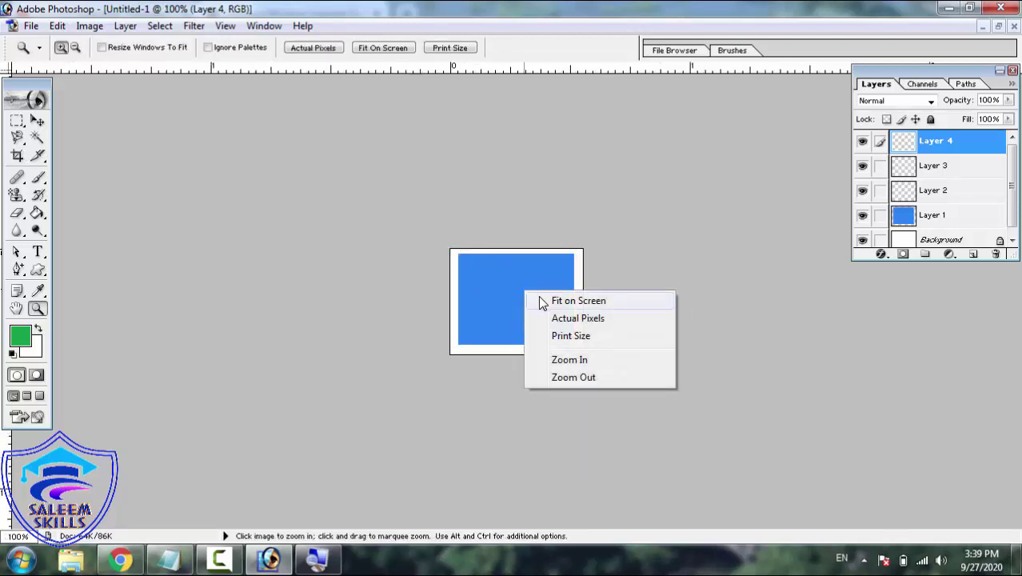
pyautogui.click(538, 296)
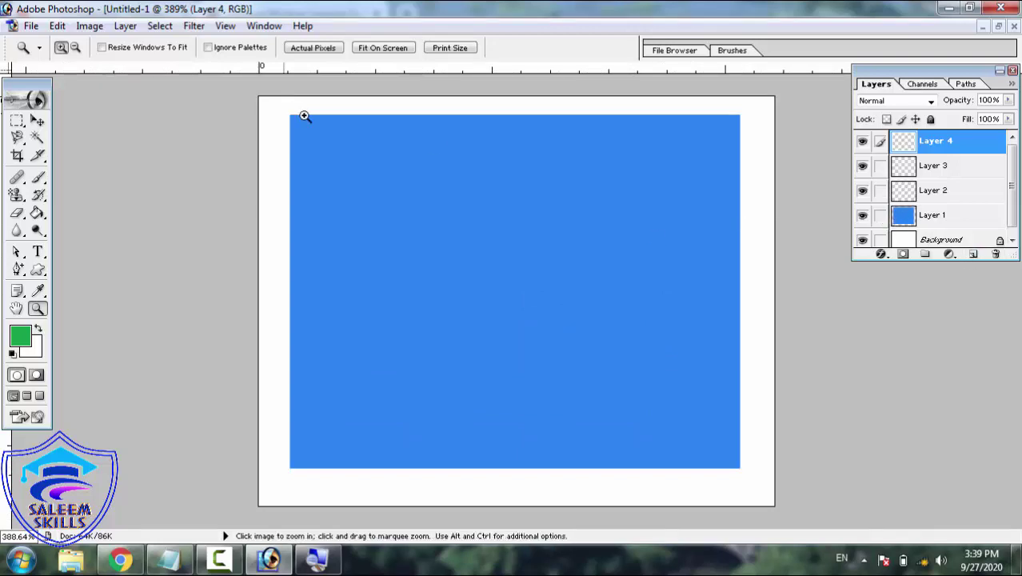
pyautogui.click(37, 120)
pyautogui.moveTo(416, 190)
pyautogui.mouseDown()
pyautogui.moveTo(307, 153)
pyautogui.moveTo(481, 235)
pyautogui.moveTo(447, 166)
pyautogui.moveTo(414, 194)
pyautogui.mouseUp()
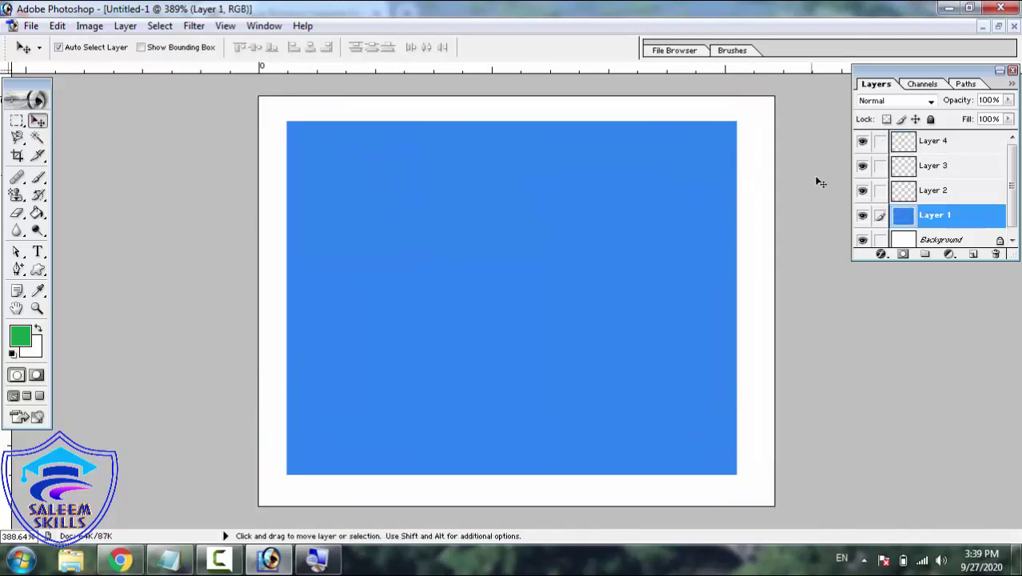
# - Check Layers 2, 3 and 4 for remaining pixels by loading each as a selection, and restore Layer 2's visibility
pyautogui.keyDown('ctrl'); pyautogui.click(939, 195); pyautogui.keyUp('ctrl')
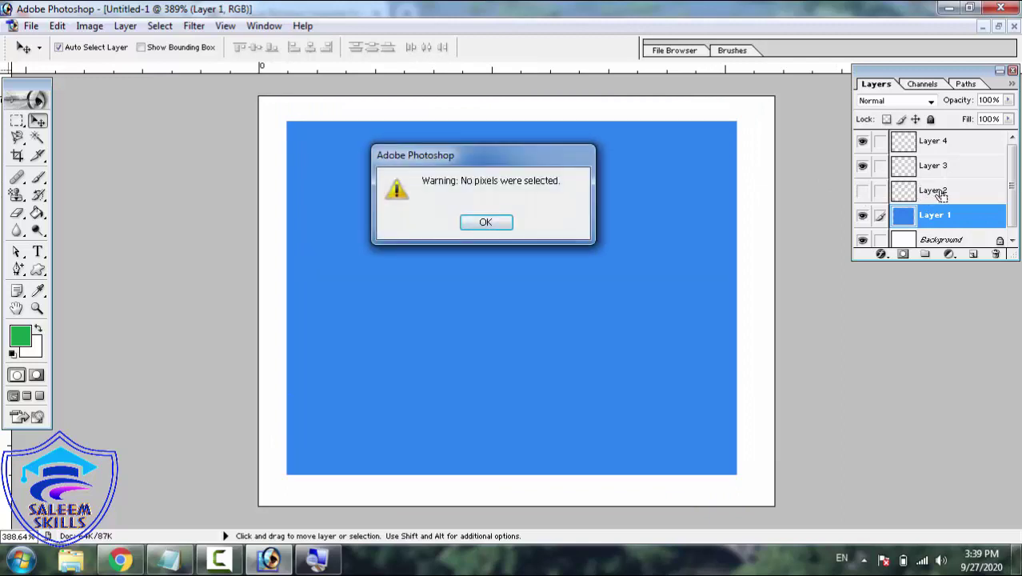
pyautogui.press('Return')
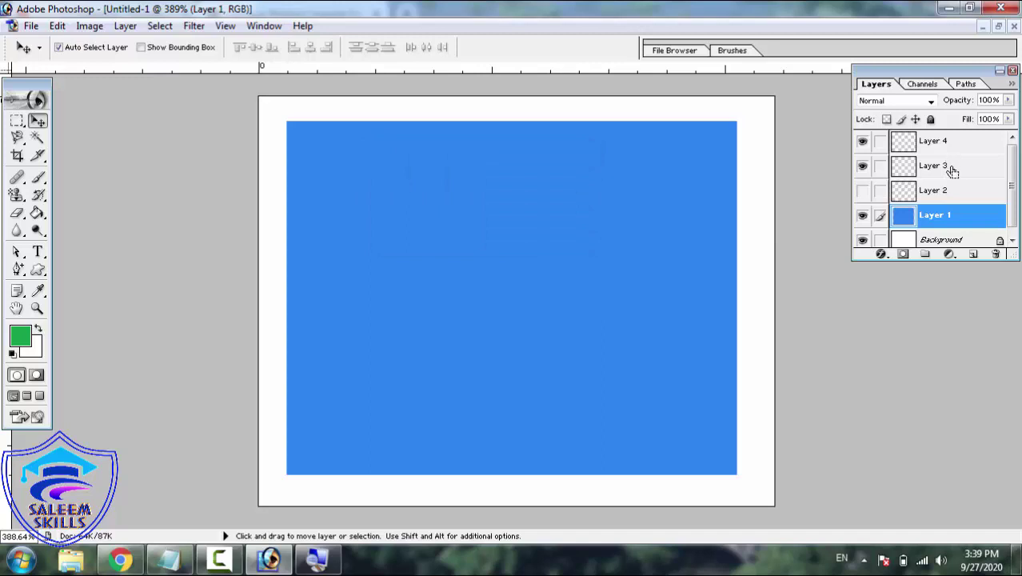
pyautogui.keyDown('ctrl'); pyautogui.click(952, 170); pyautogui.keyUp('ctrl')
pyautogui.press('Return')
pyautogui.keyDown('ctrl'); pyautogui.click(955, 149); pyautogui.keyUp('ctrl')
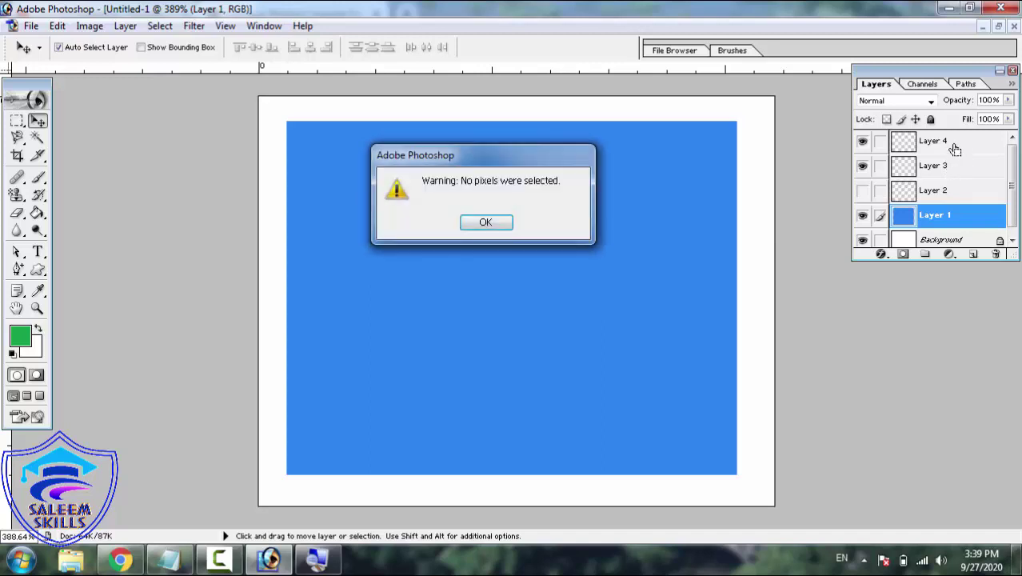
pyautogui.click(487, 222)
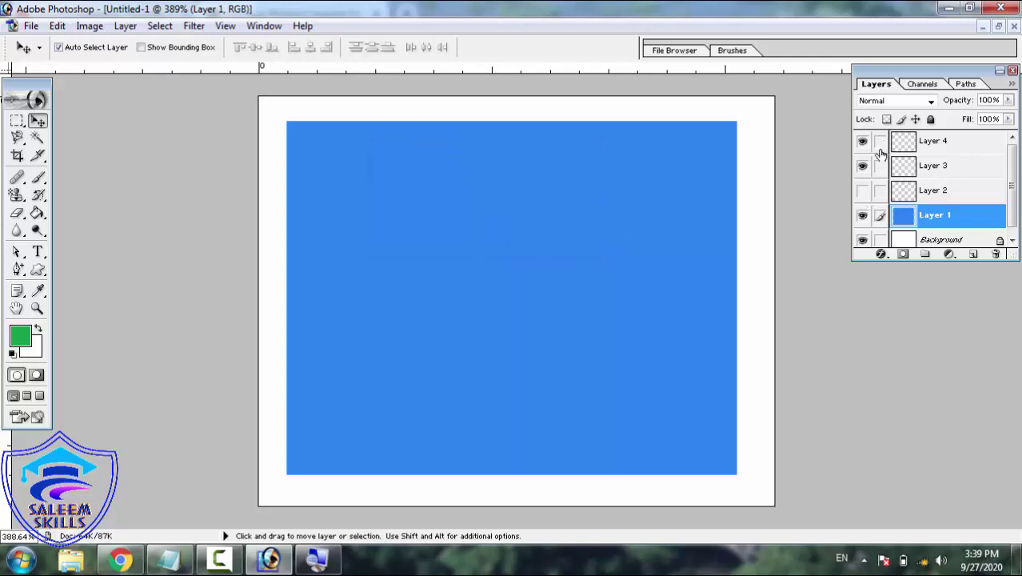
pyautogui.click(862, 191)
# - Switch to doll.jpg, deselect the lips, and crop the picture to trim its left side, a thin top strip and the bottom
pyautogui.hotkey('ctrl', 'Tab')
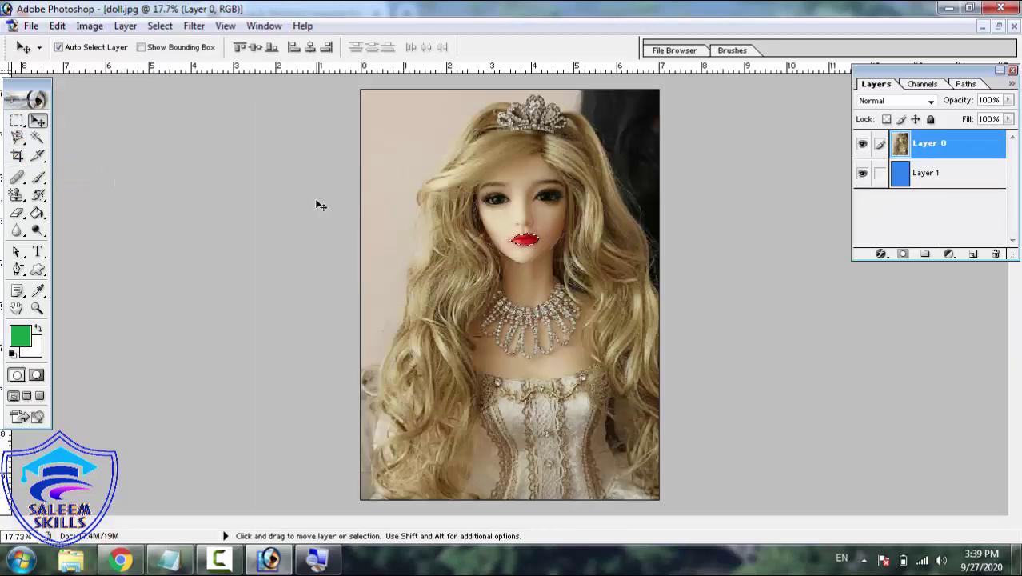
pyautogui.hotkey('ctrl', 'd')
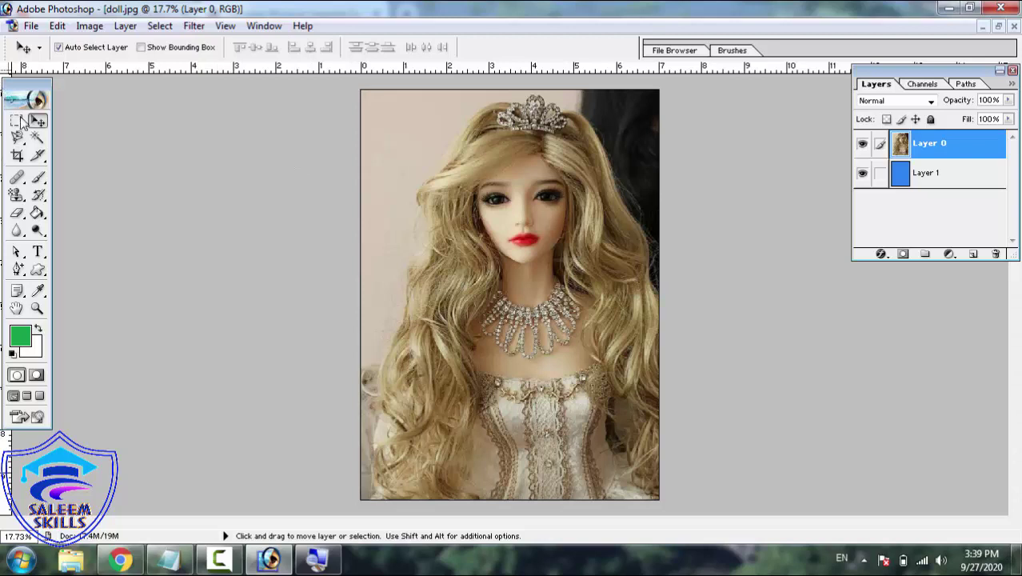
pyautogui.click(16, 155)
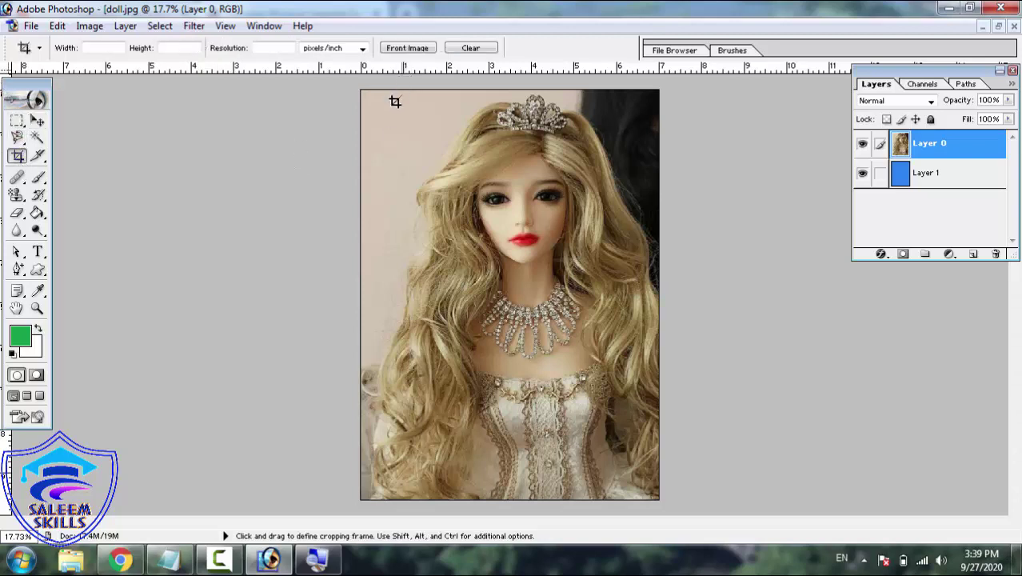
pyautogui.moveTo(398, 95); pyautogui.dragTo(664, 438)
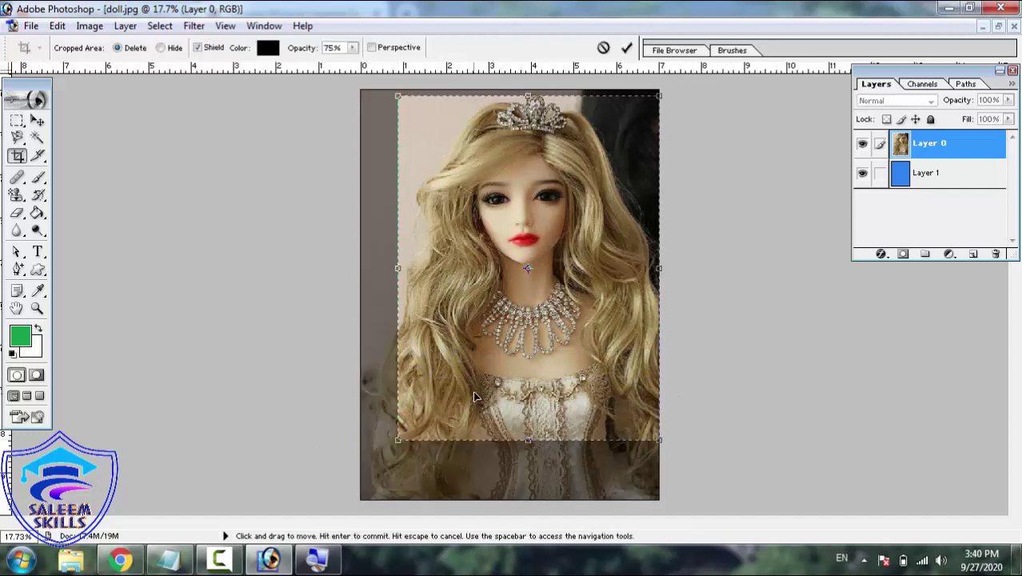
pyautogui.click(627, 48)
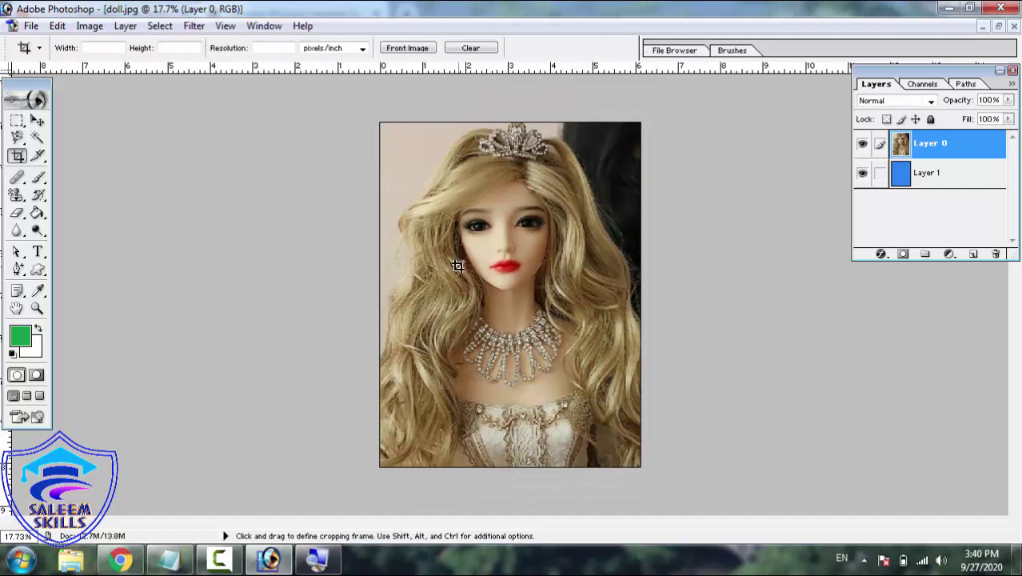